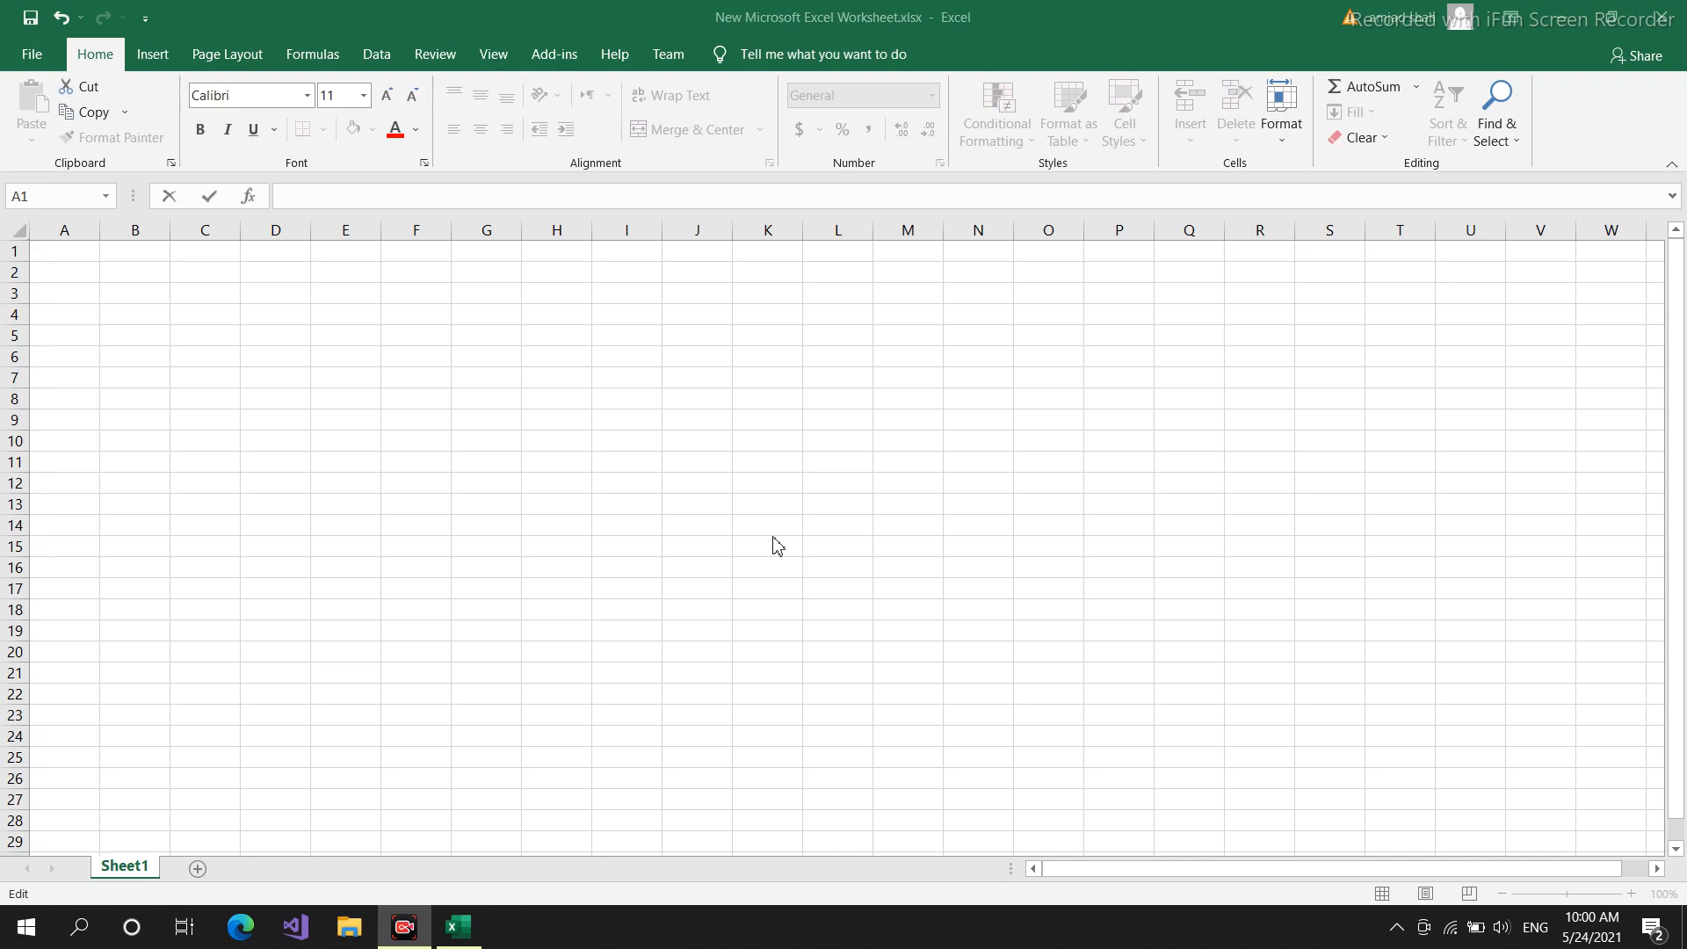
- Enter the title "ABC Public School" in cell A1
click(89, 253)
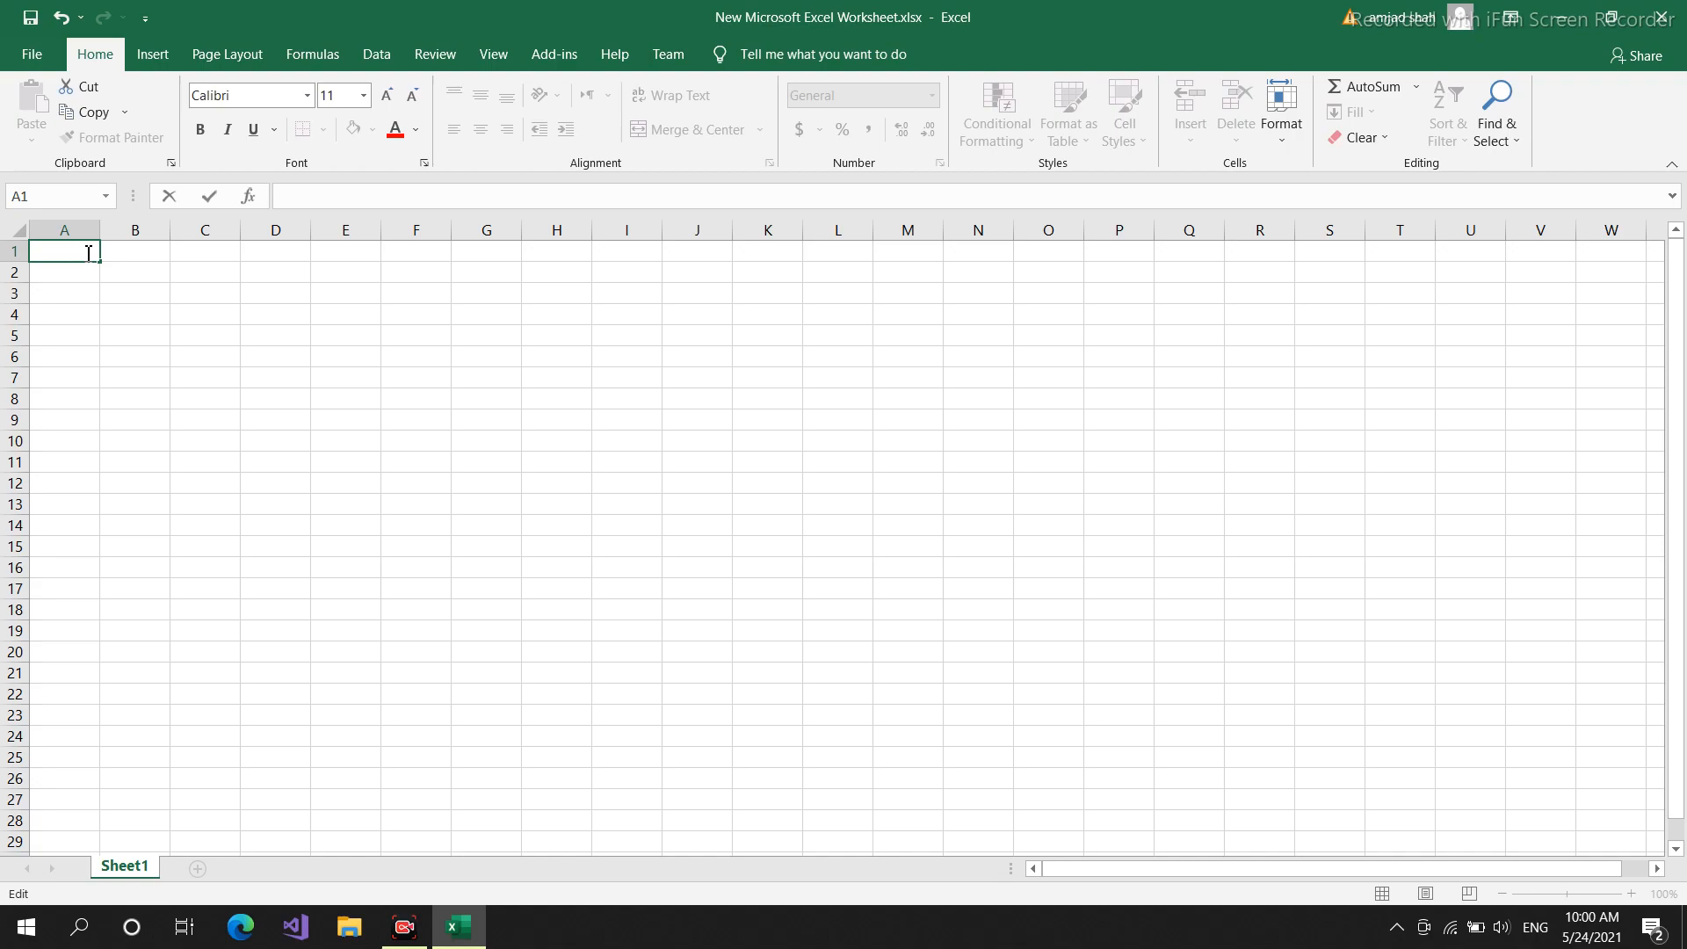
text(ABC Public Sch)
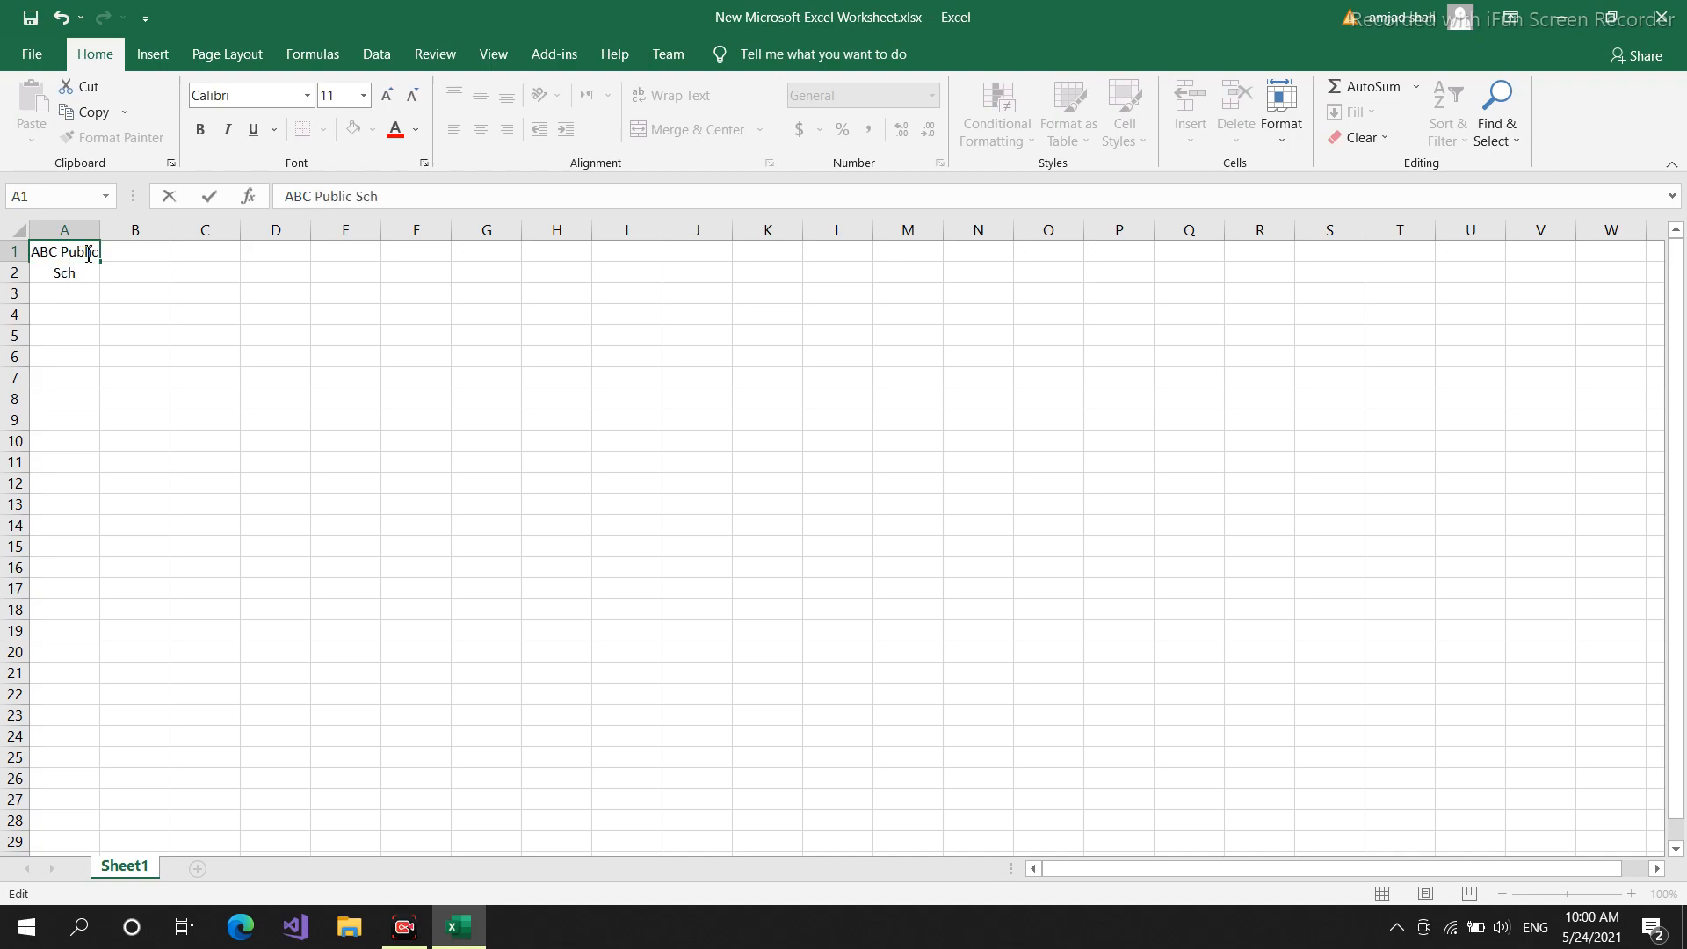
text(ool)
click(161, 311)
- Merge and center the title across cells A1 to I1
click(95, 251)
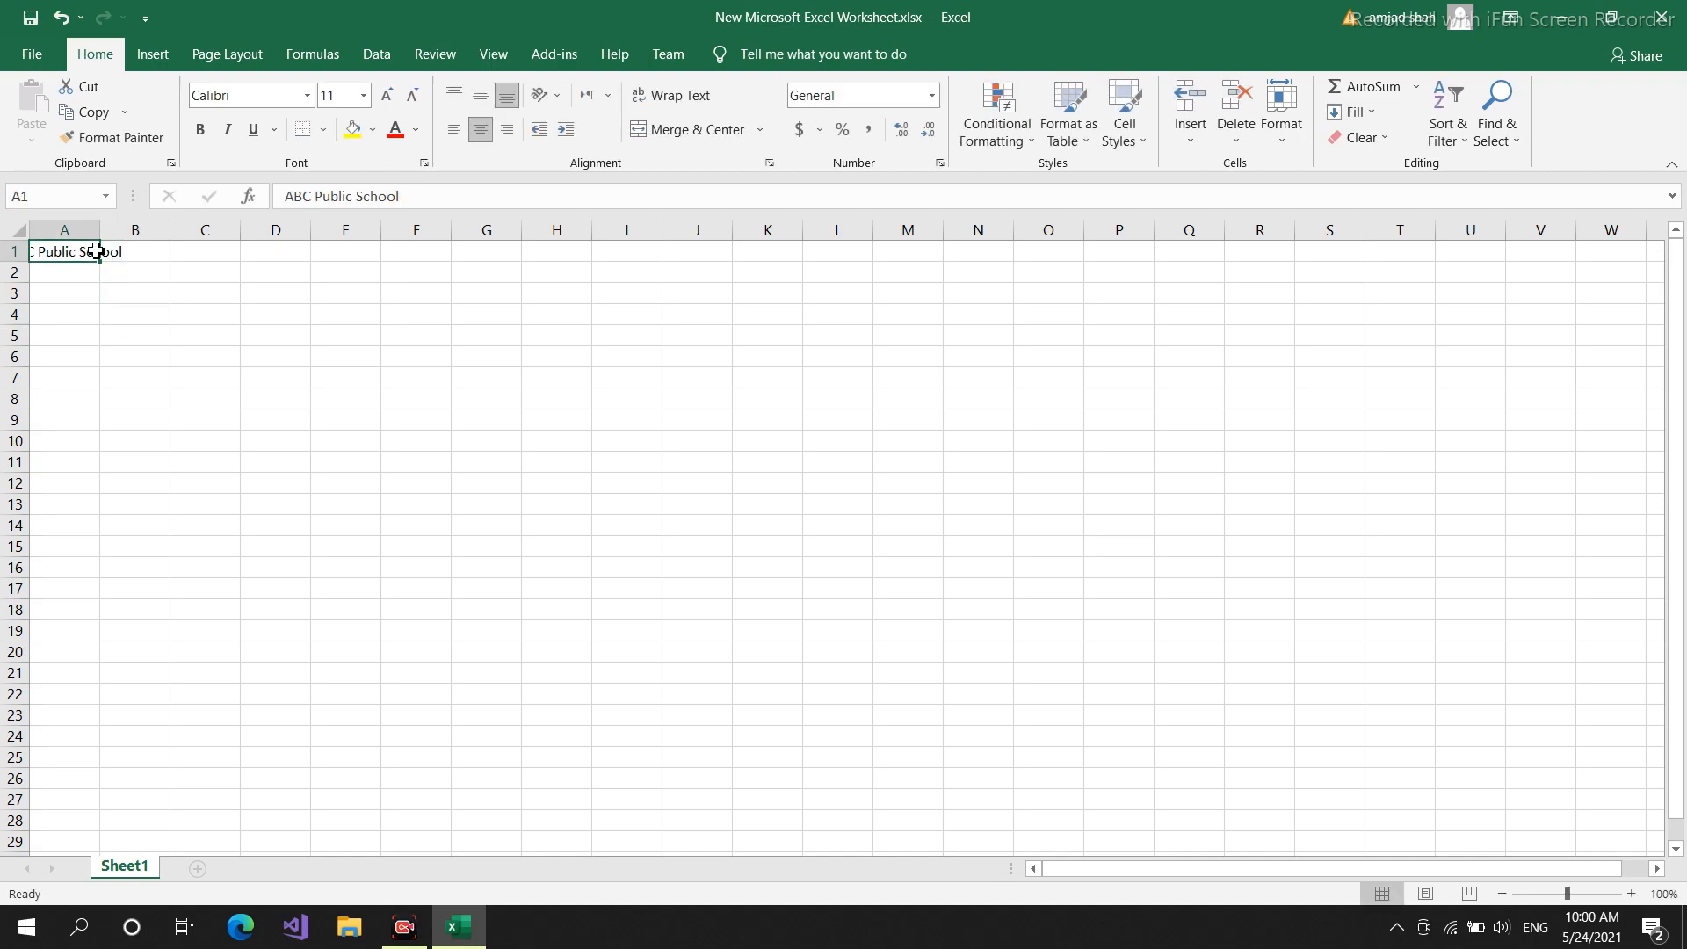
drag(95, 251, 637, 253)
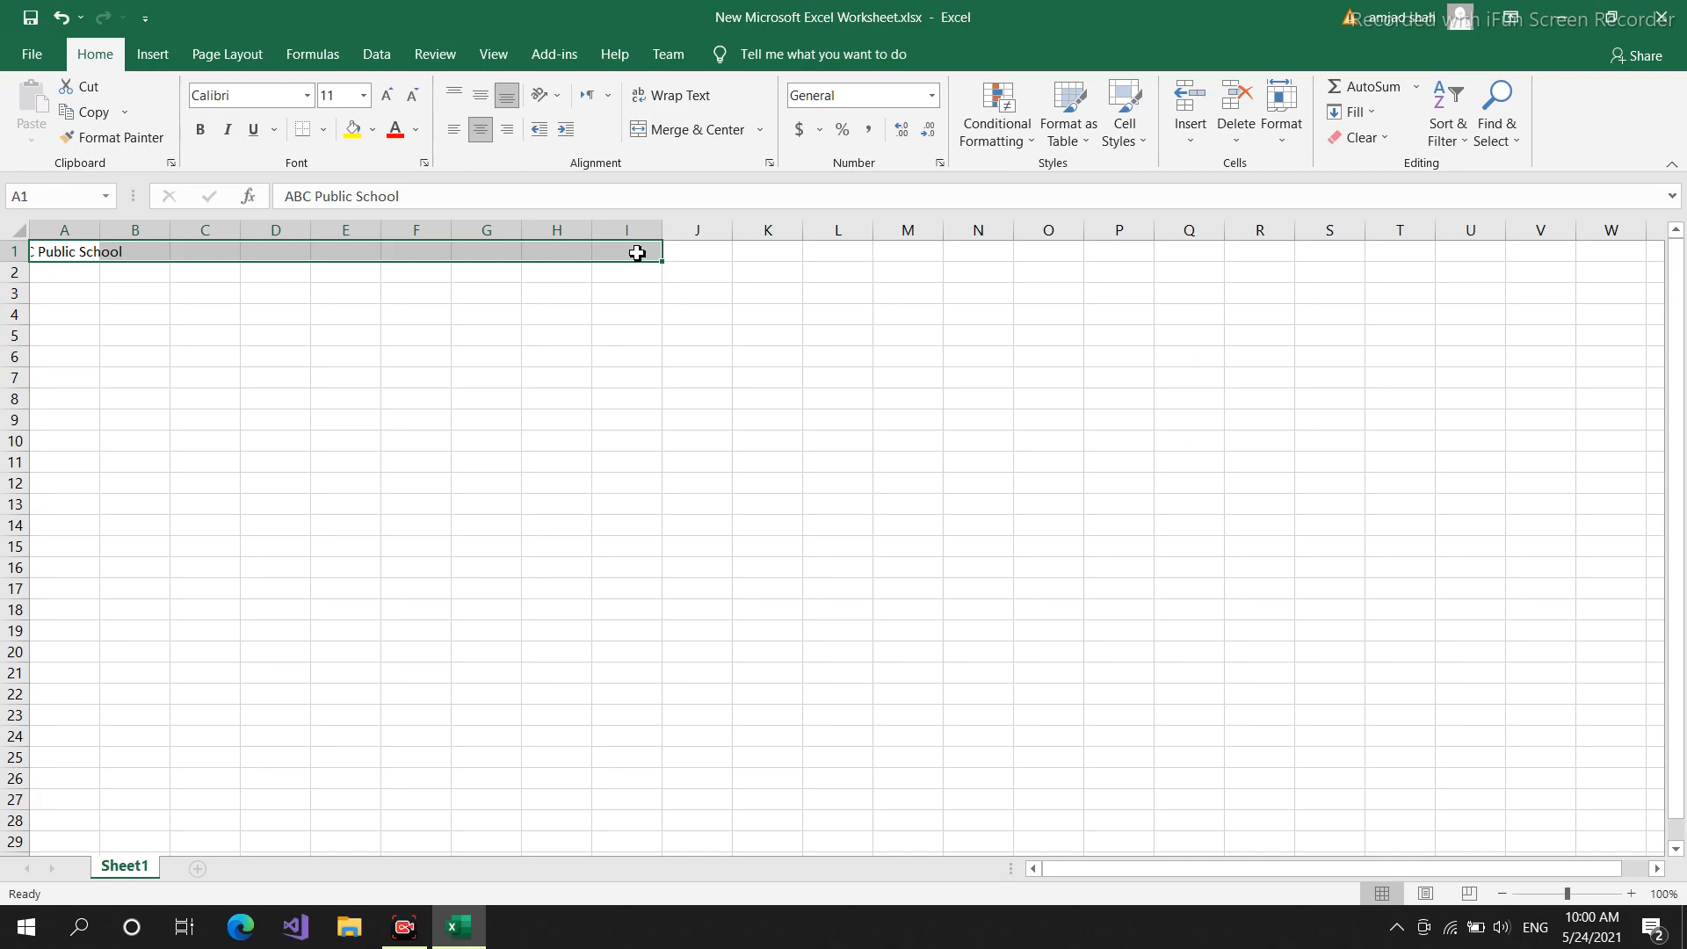
click(760, 132)
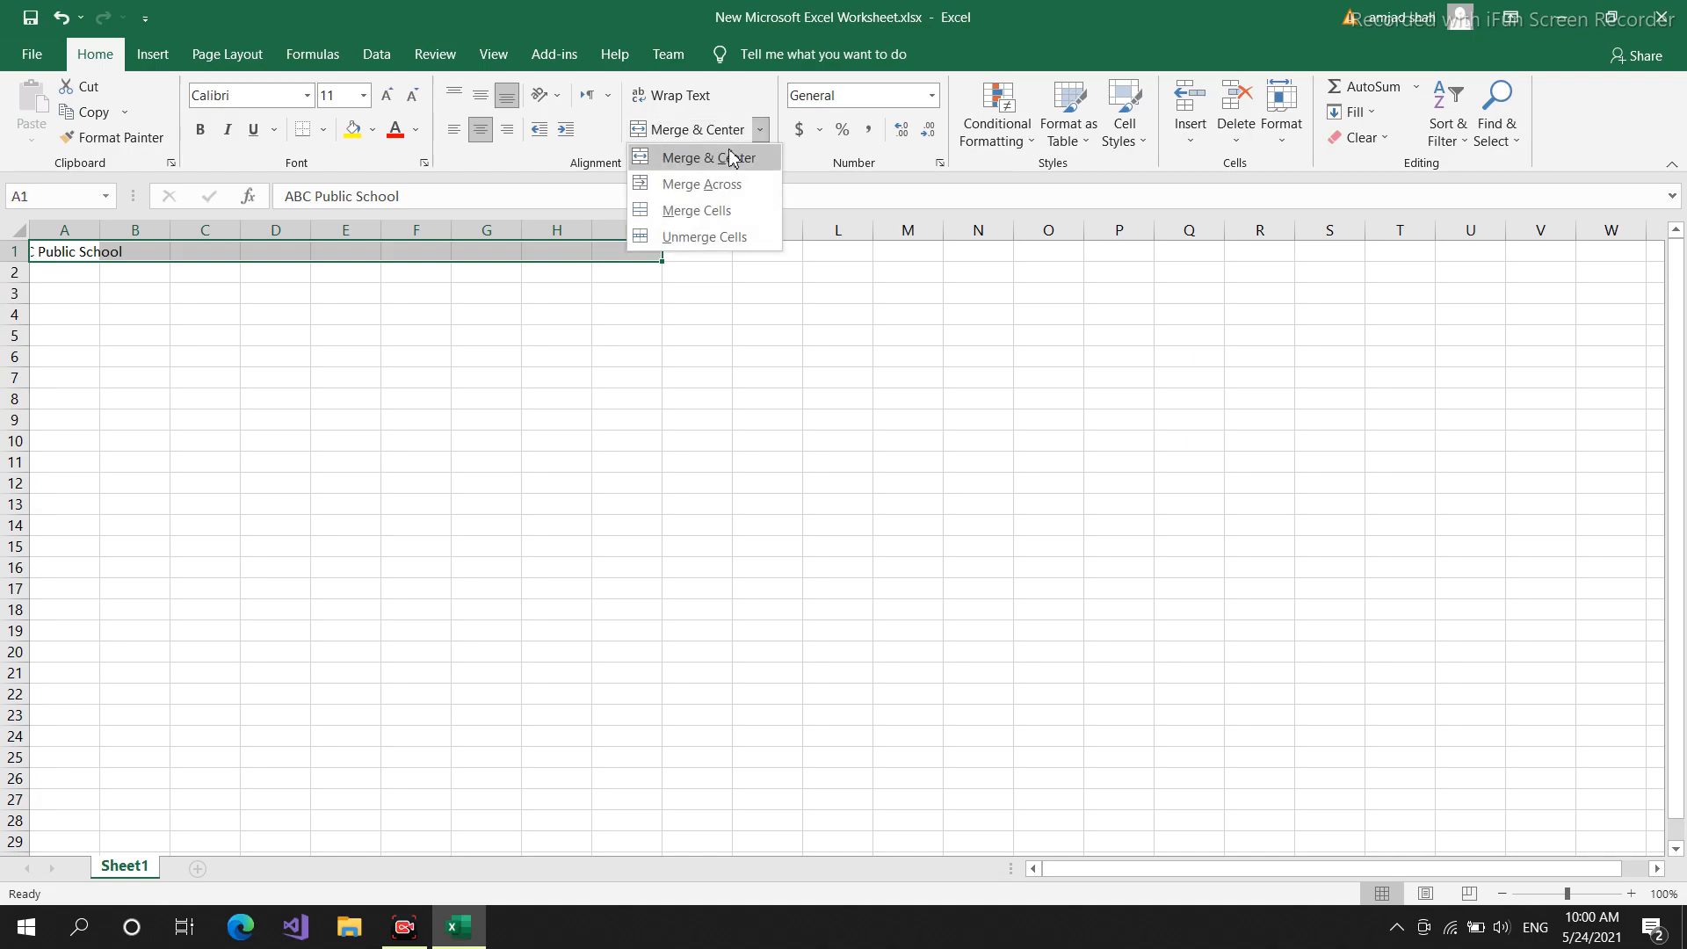
click(733, 157)
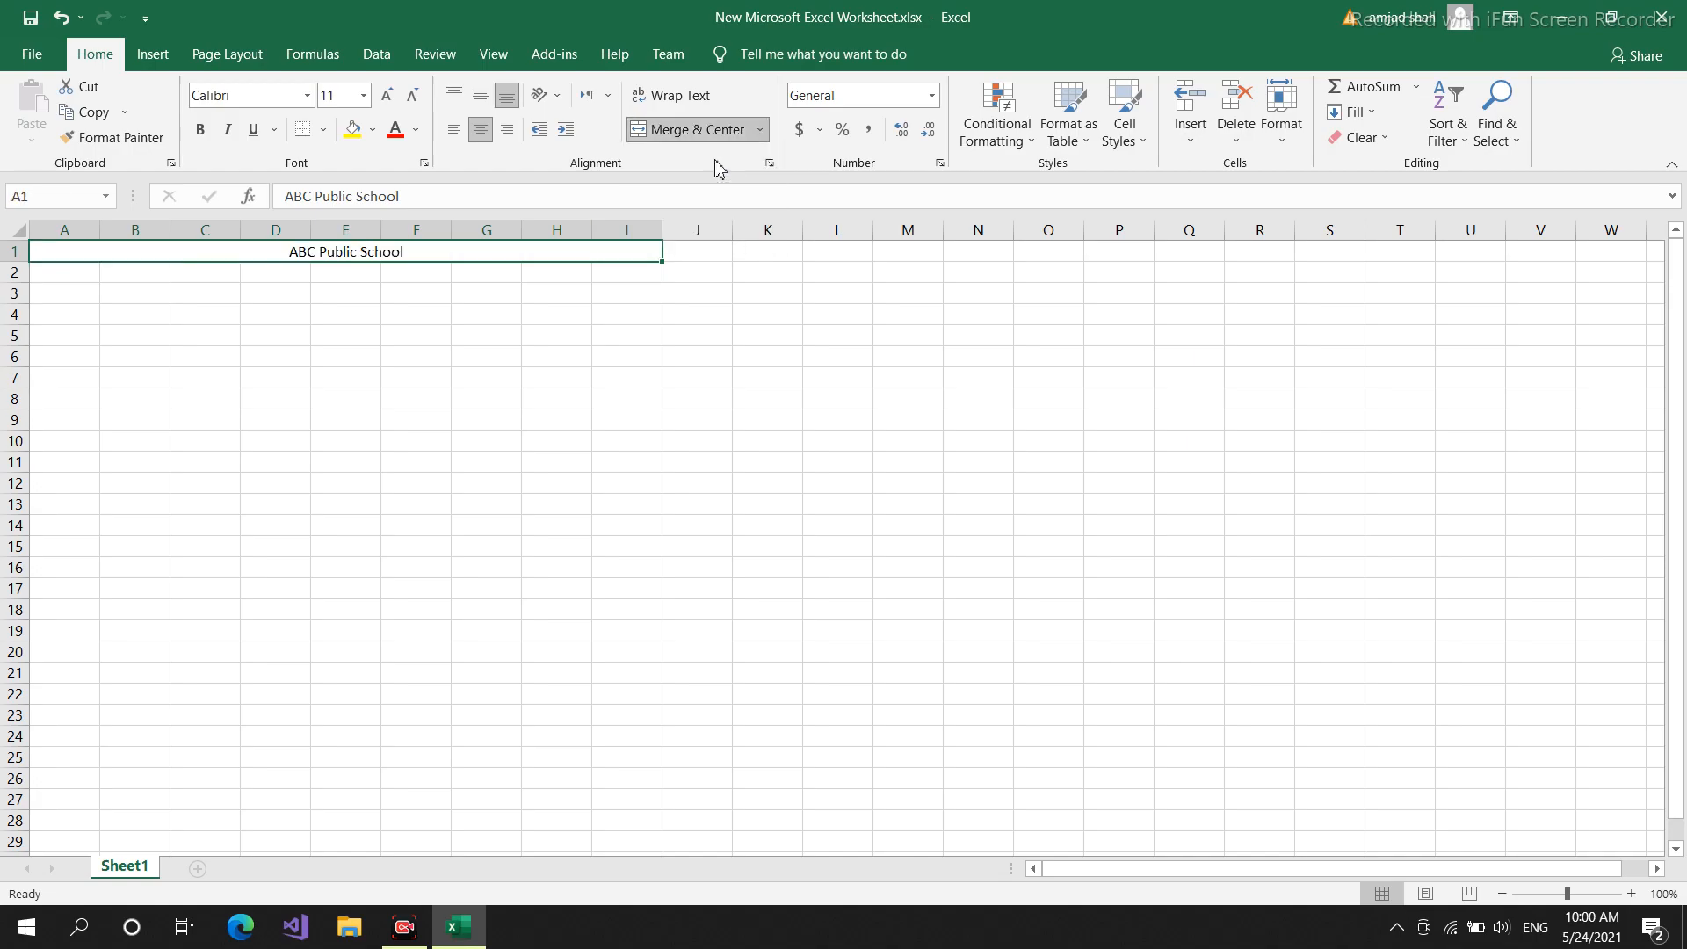
- Extend the title in row 1 to read "ABC Public School Peshawar"
double_click(414, 255)
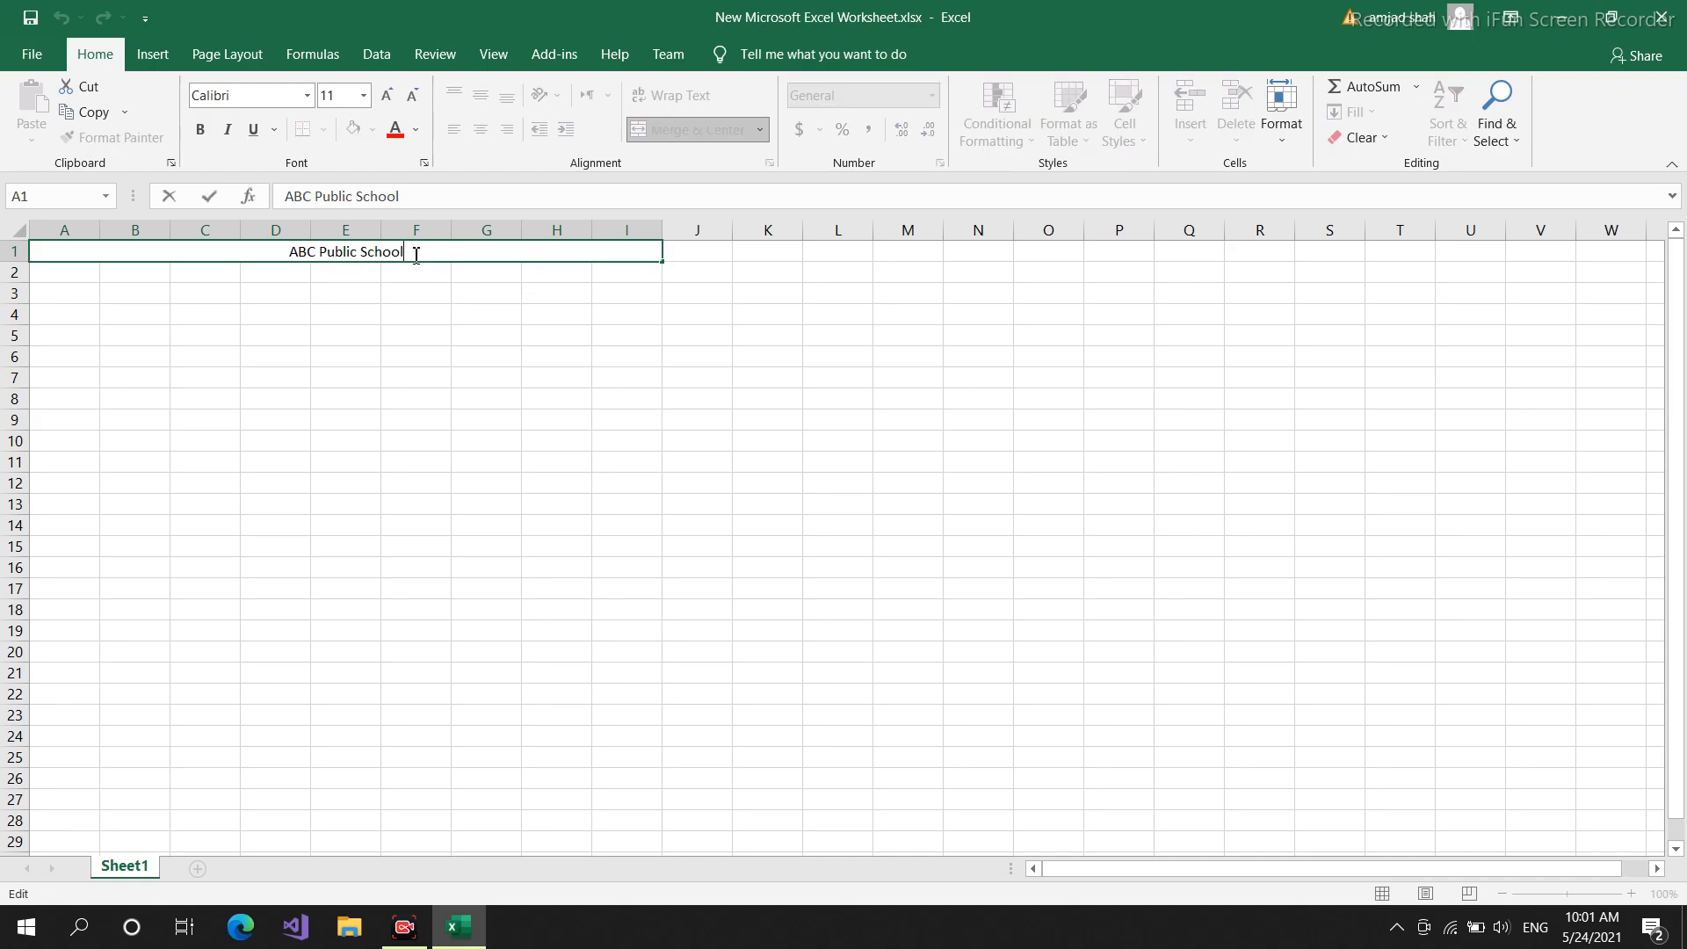
text(Peshawar)
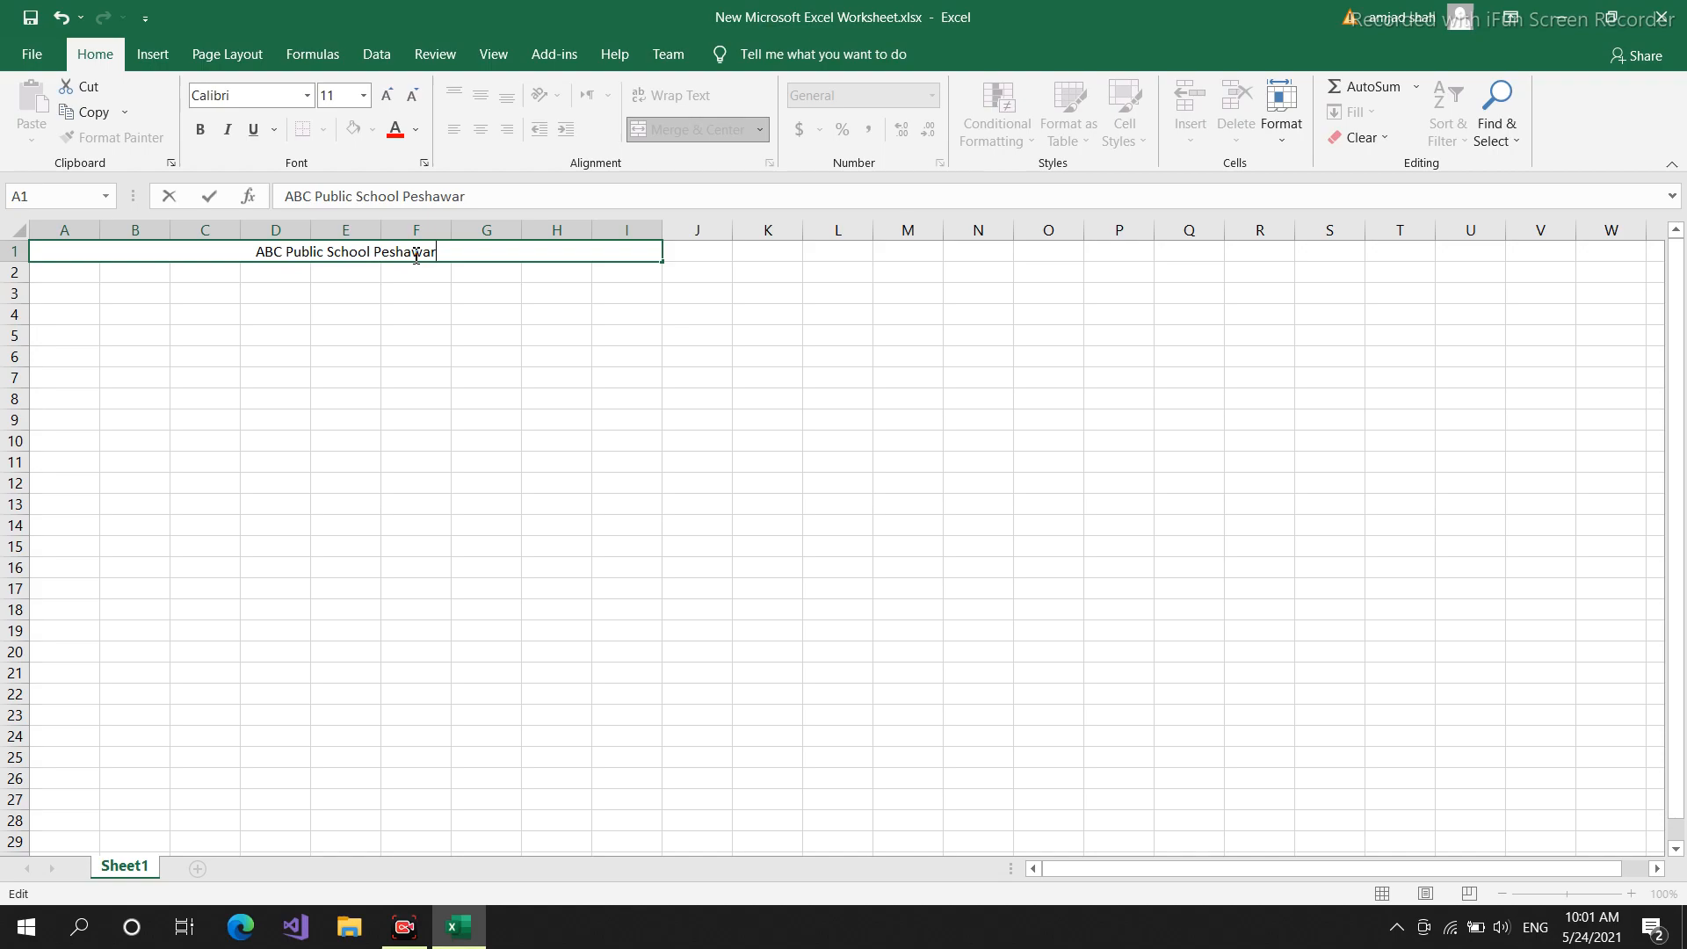
click(75, 277)
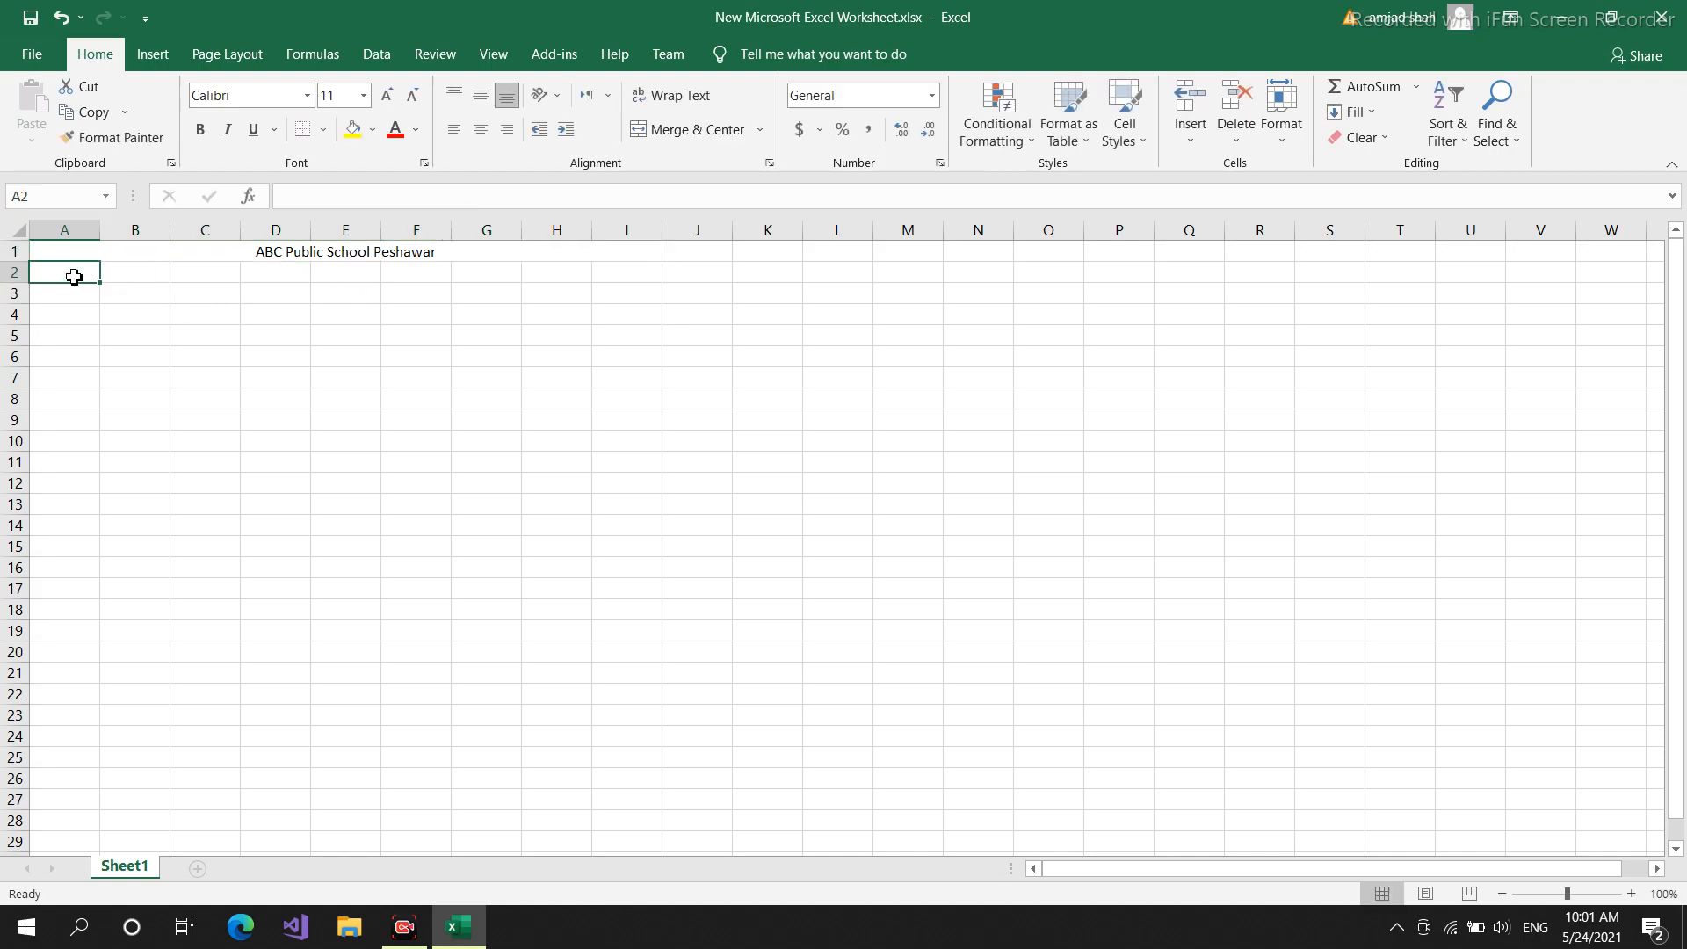
- Enter "DMC" in cell A2 and merge and center it across cells A2 to I2
double_click(75, 277)
text(DMC)
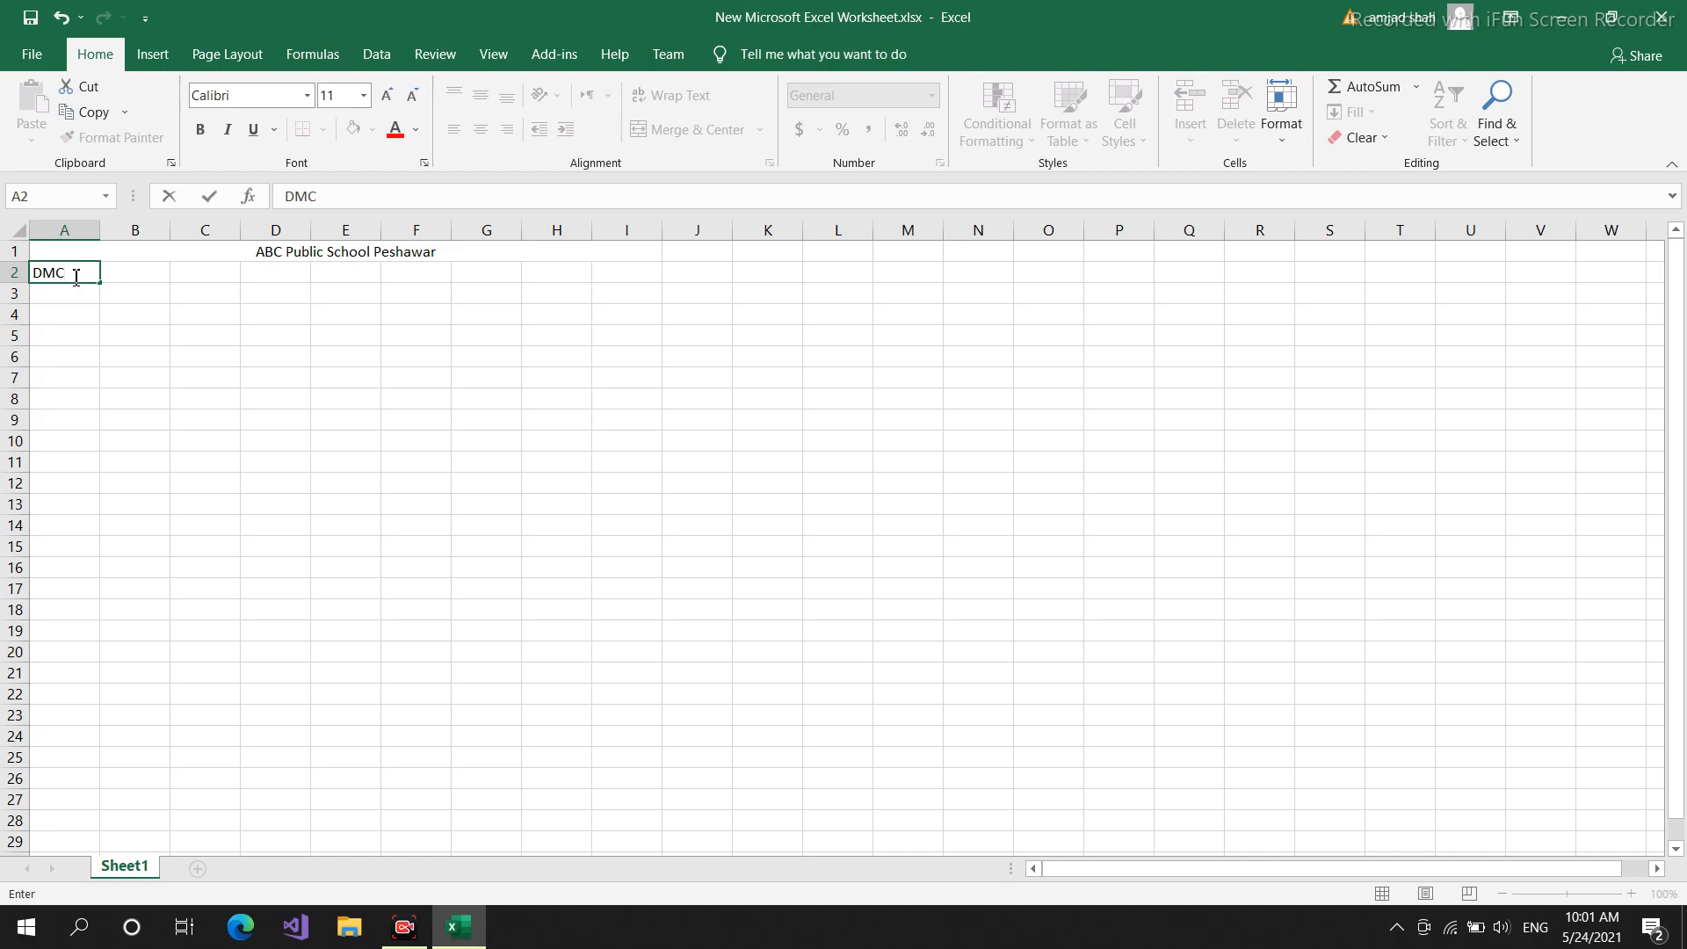
click(132, 275)
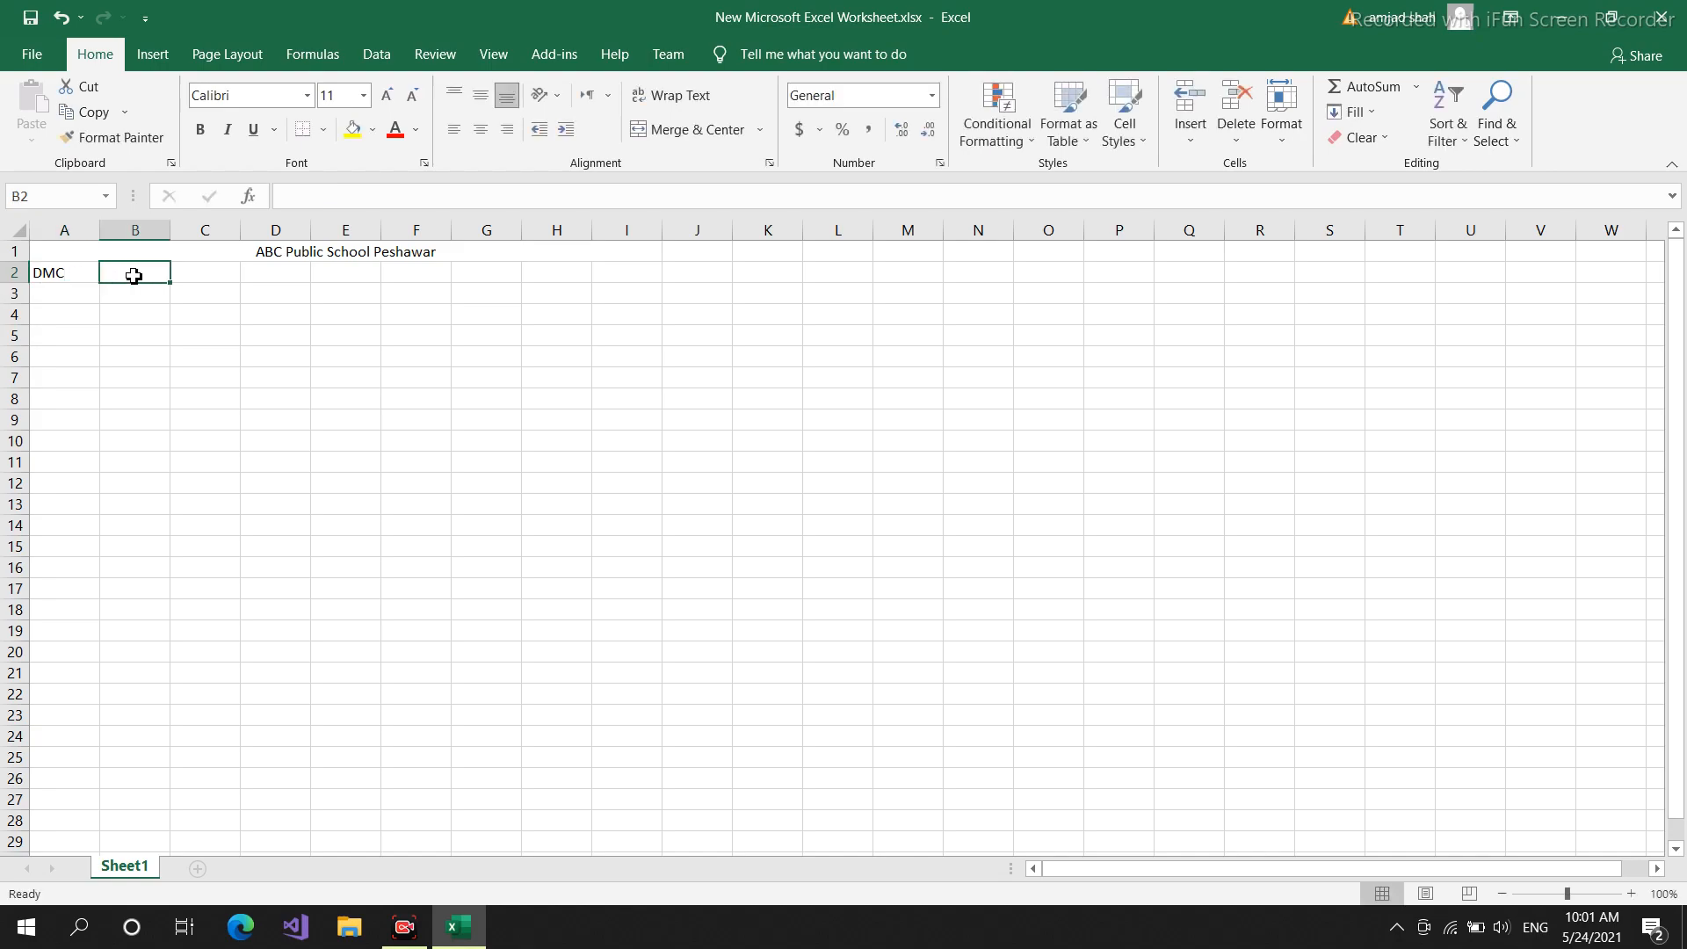
click(65, 276)
drag(65, 276, 625, 269)
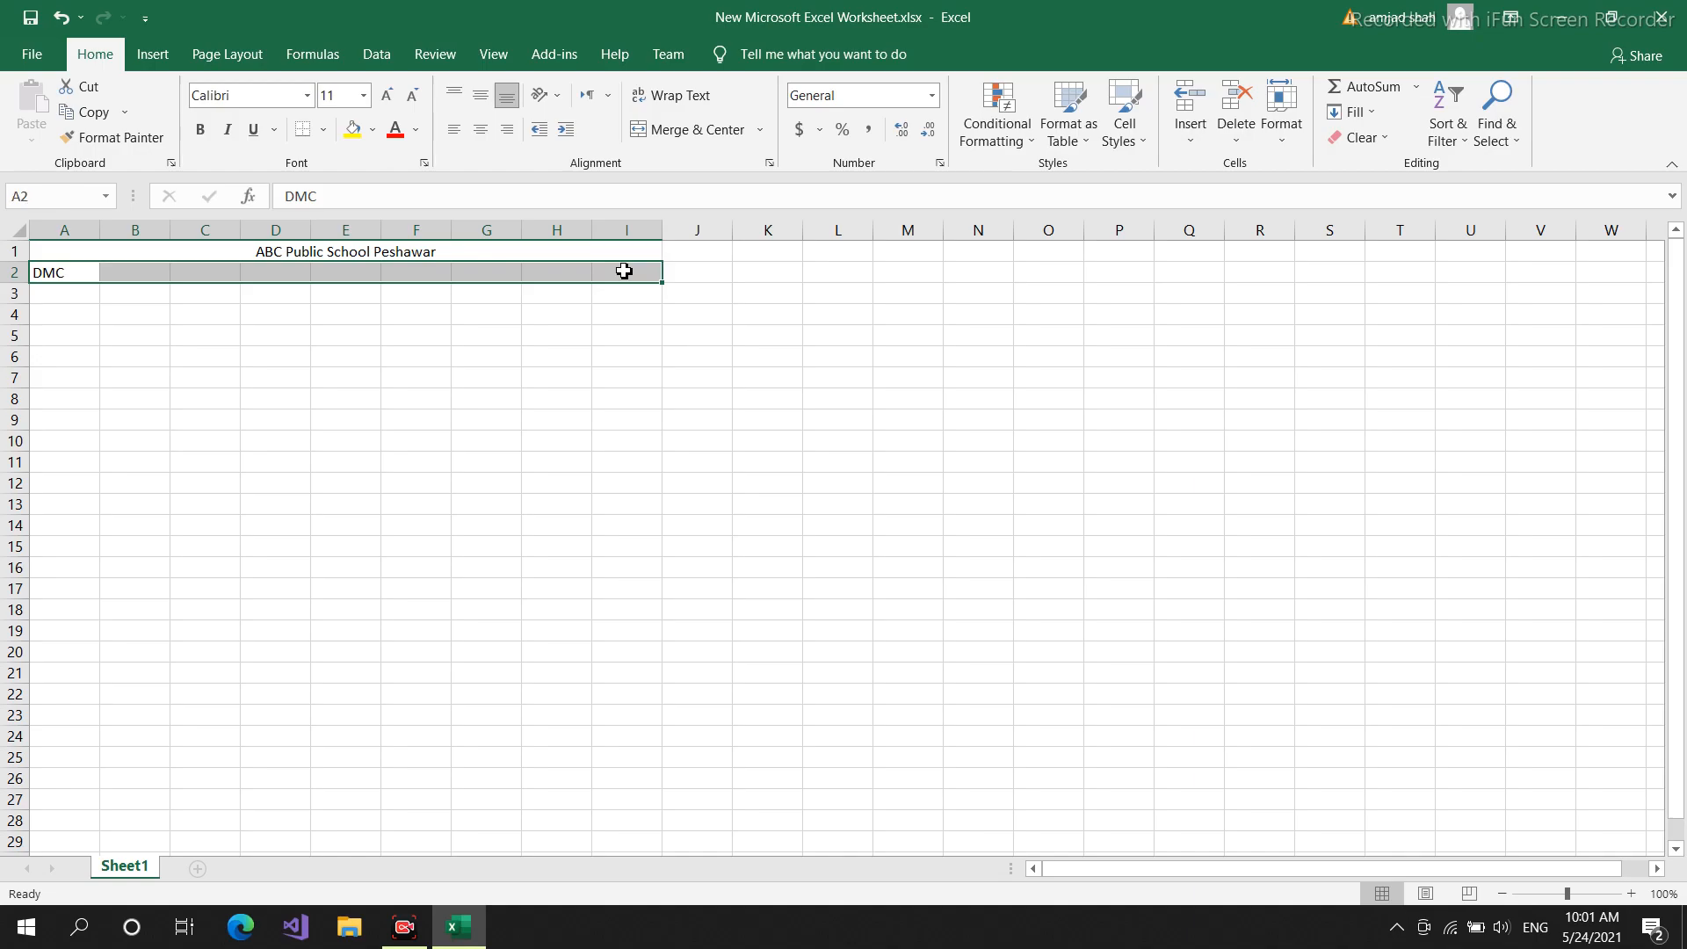
click(759, 130)
click(711, 158)
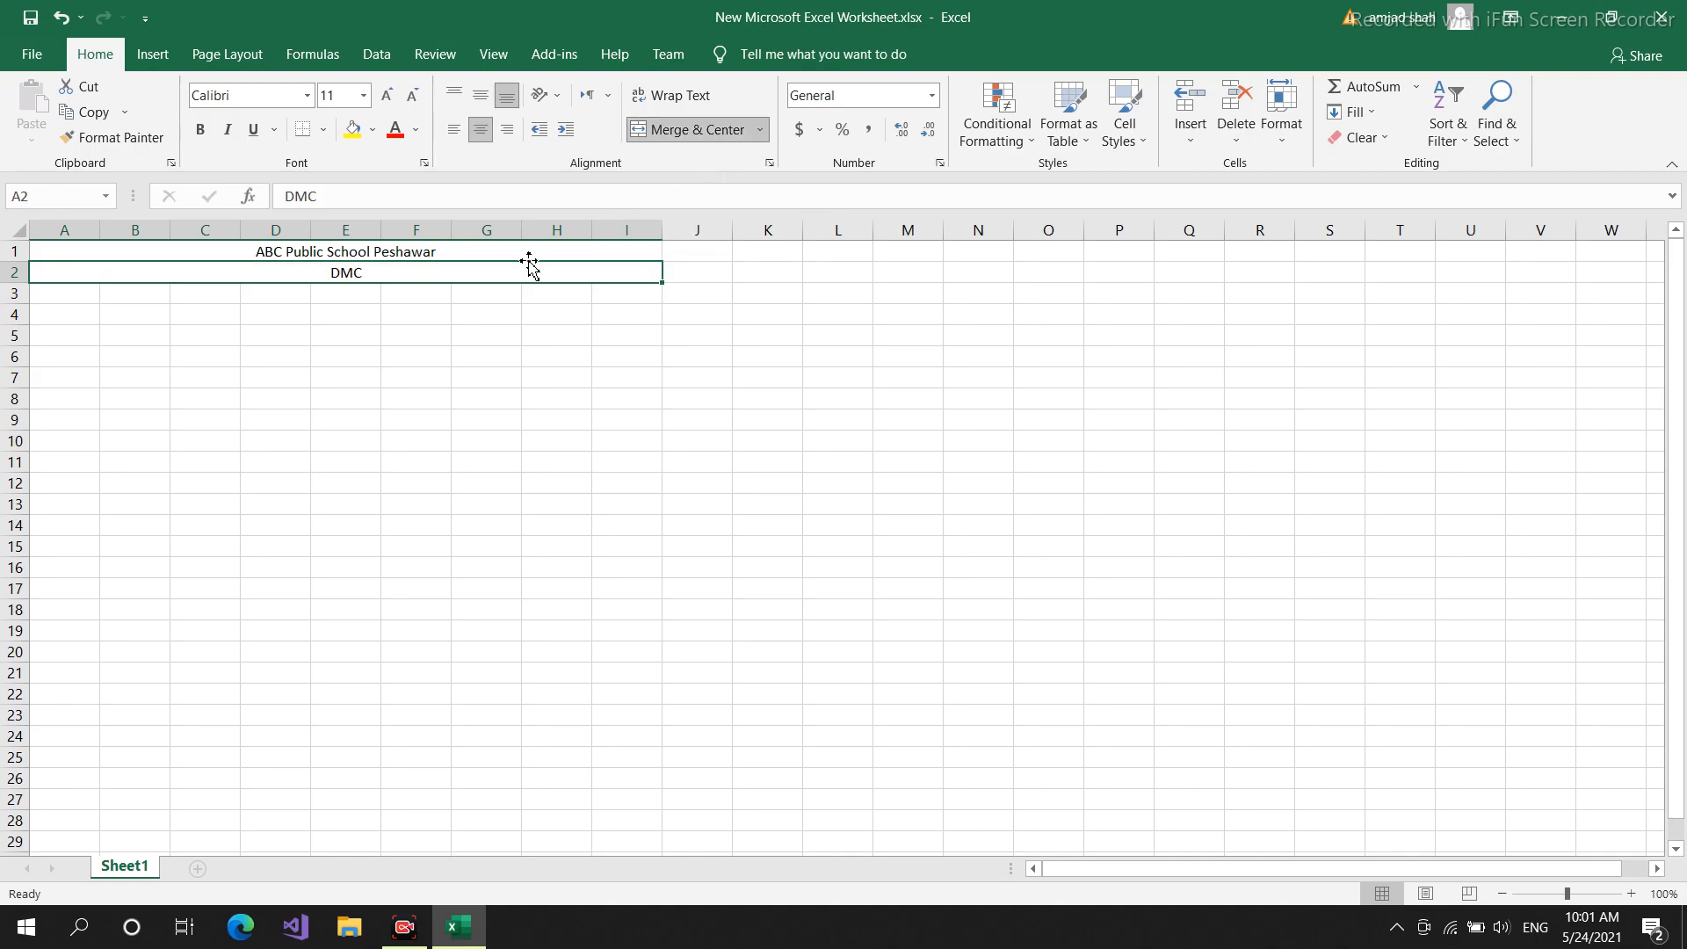
- Enter the column headers "Subject", "OB Marks" and "Total" in cells A3, B3 and C3
double_click(83, 295)
text(Subject)
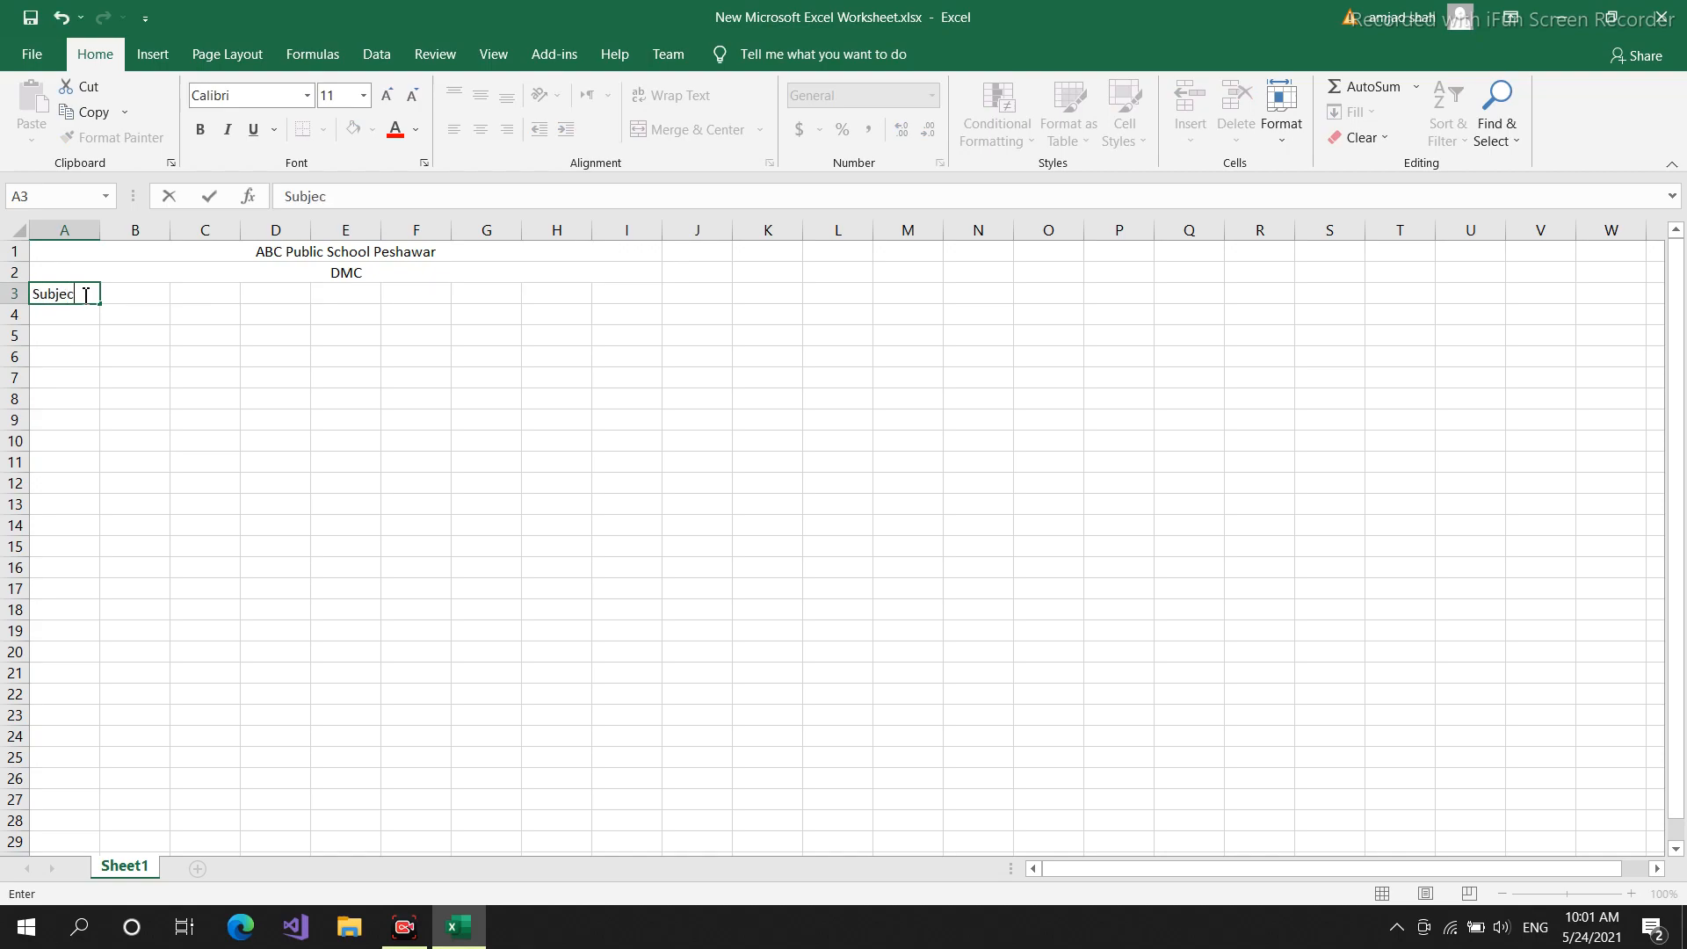
double_click(146, 296)
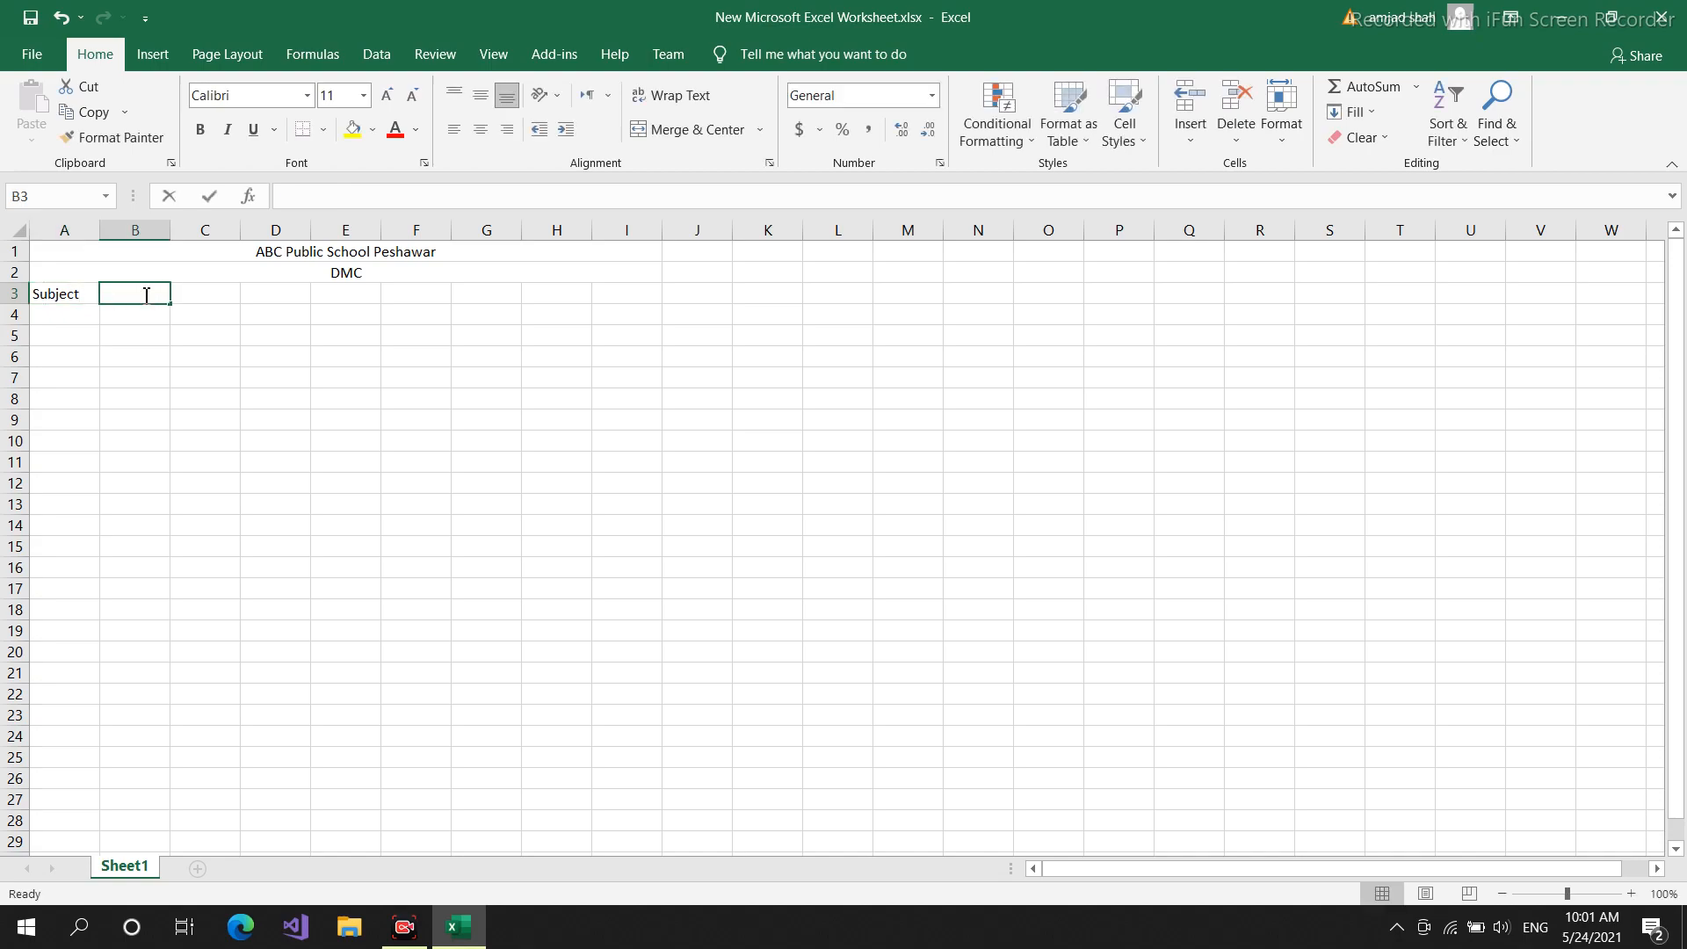
text(Ob)
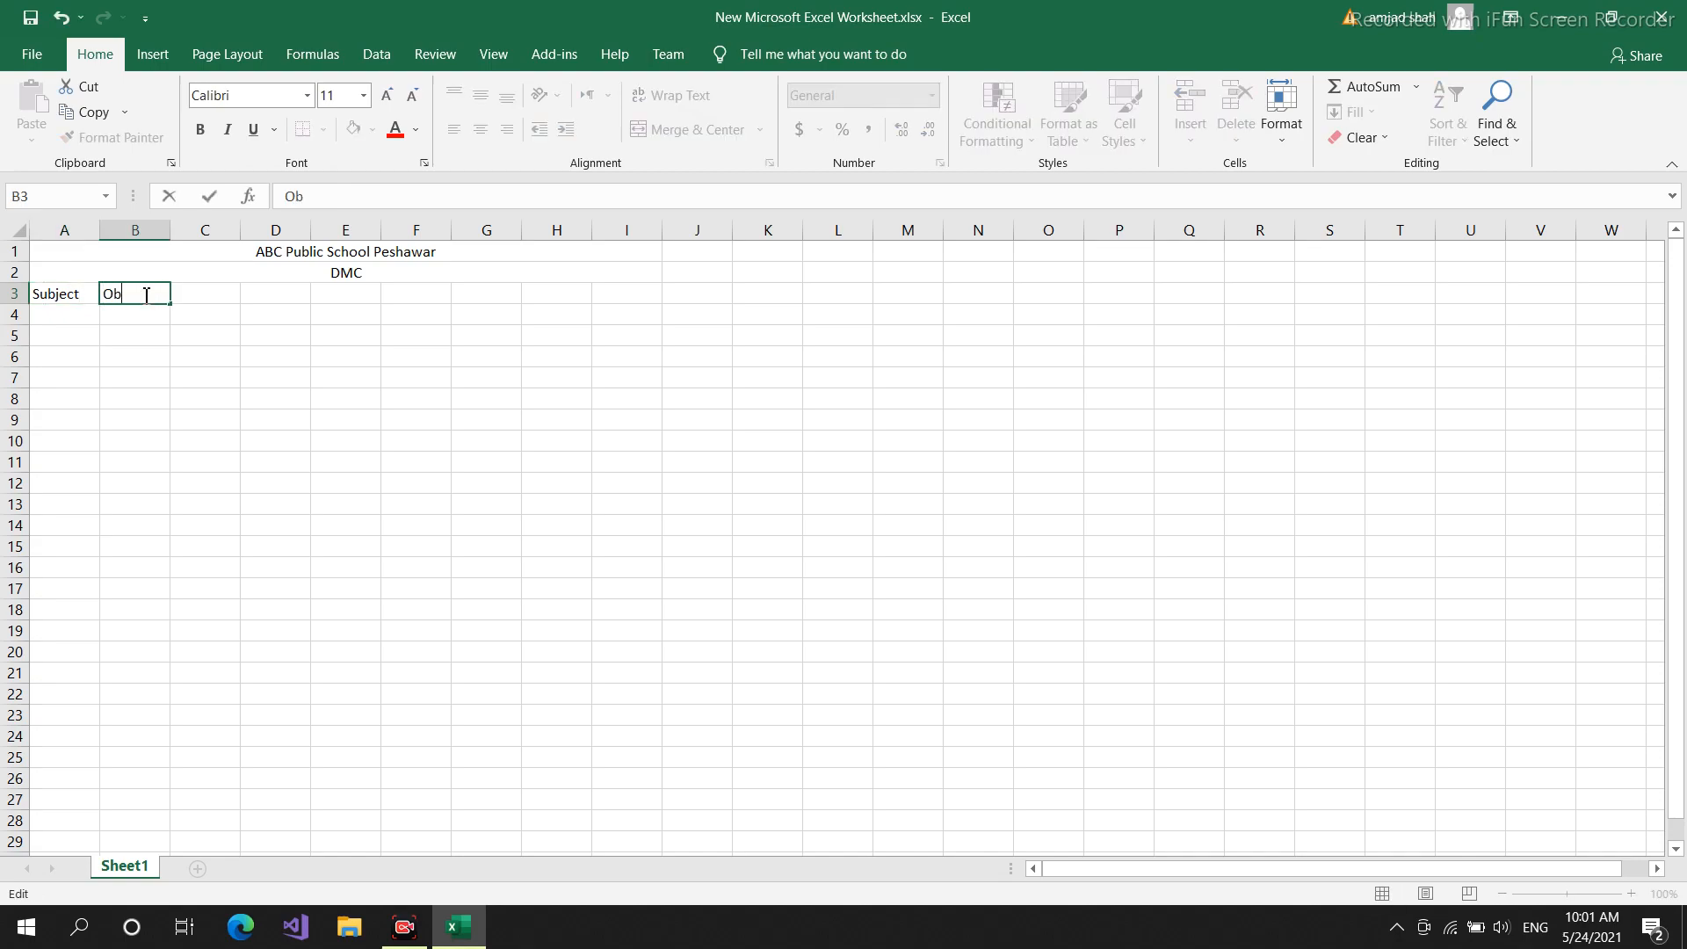
key(BackSpace)
text(B MAr)
key(BackSpace)
text(arks)
click(214, 295)
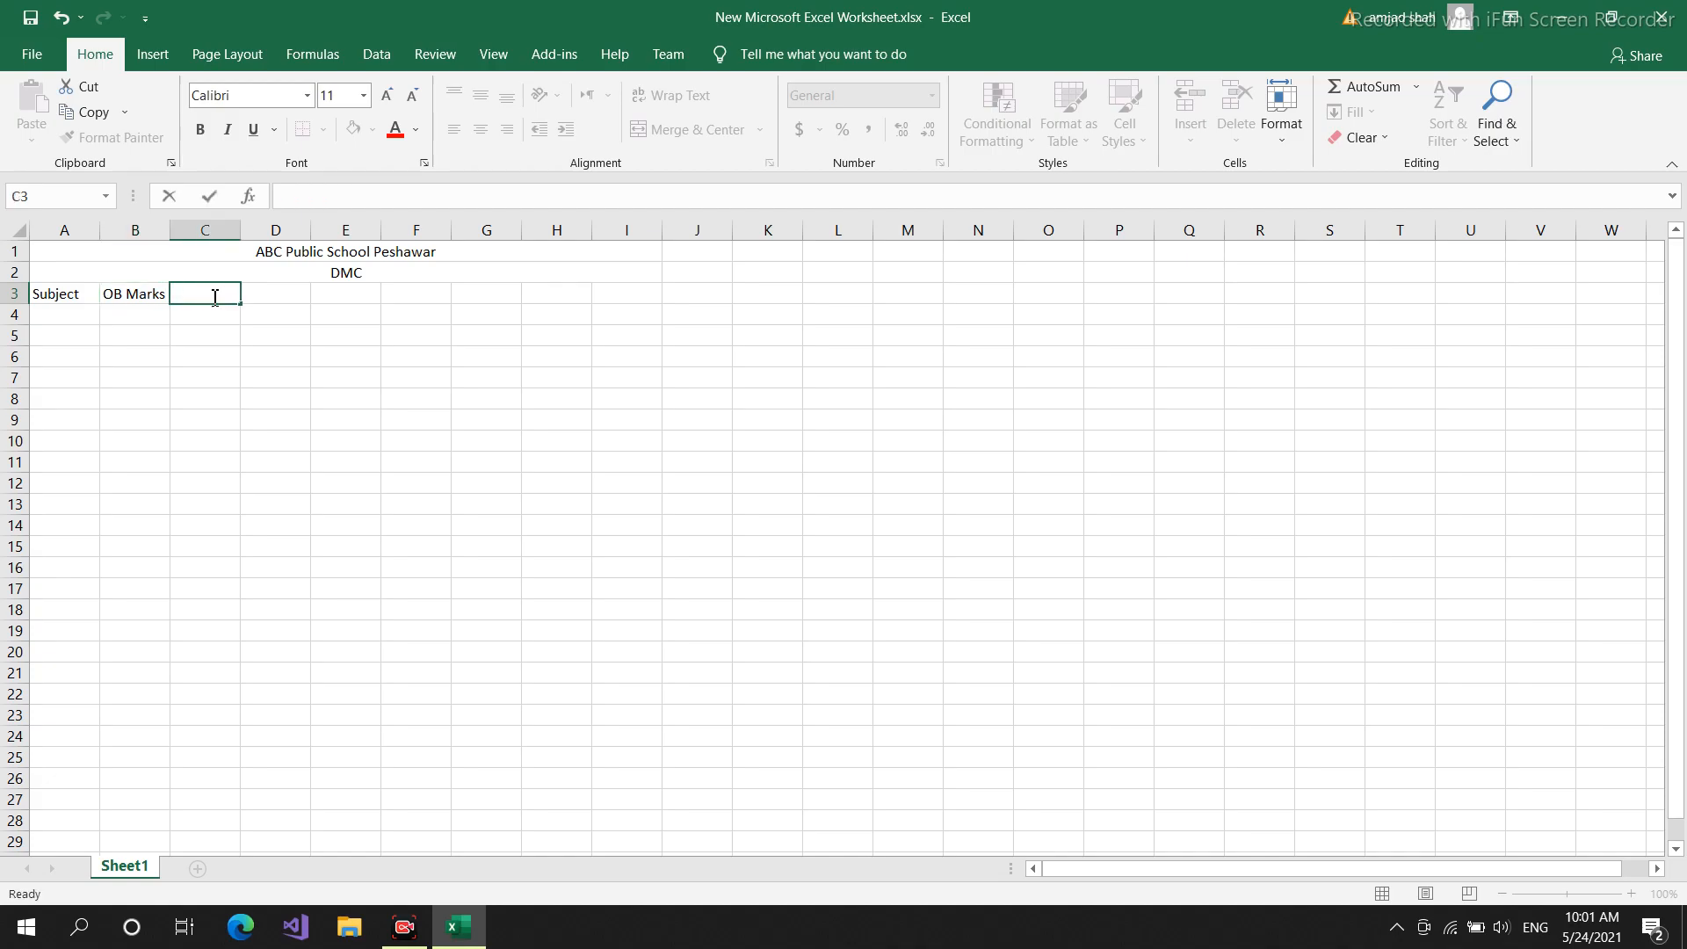
text(Total)
- Add the column headers "Per" in cell D3 and "Remarks" in cell E3
click(274, 295)
text(Per)
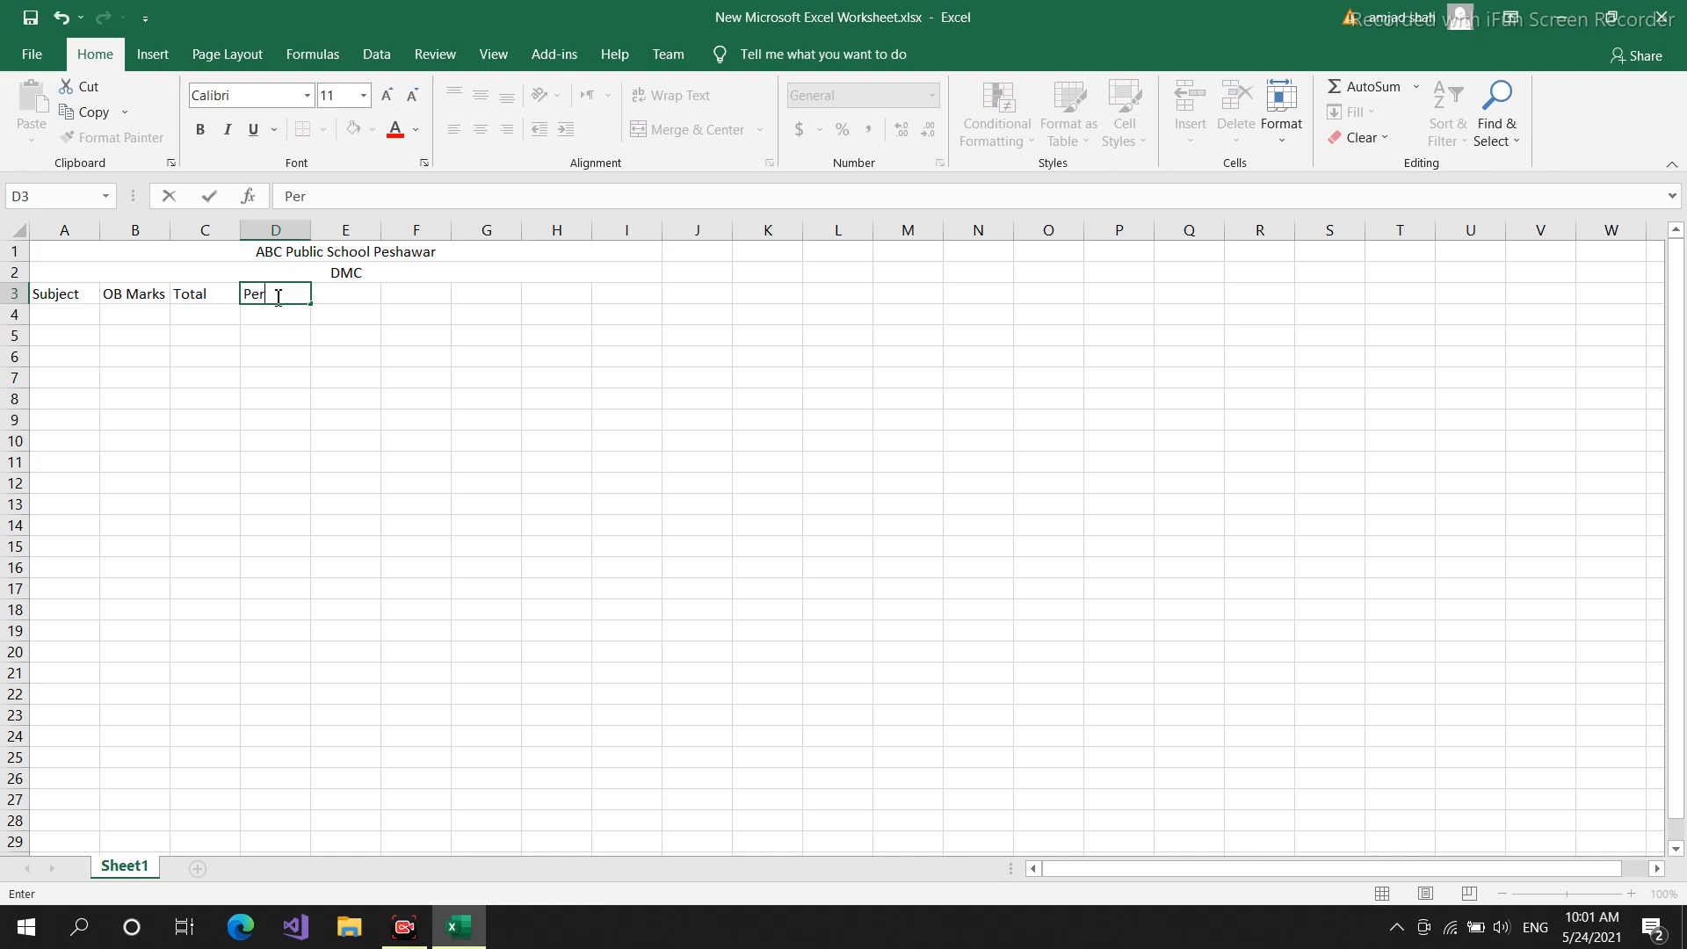
text(centag)
key(BackSpace)
key(BackSpace)
key(BackSpace)
key(BackSpace)
key(BackSpace)
key(BackSpace)
key(BackSpace)
key(BackSpace)
key(BackSpace)
text(Per)
key(BackSpace)
text(rcen)
key(BackSpace)
key(BackSpace)
key(BackSpace)
click(333, 297)
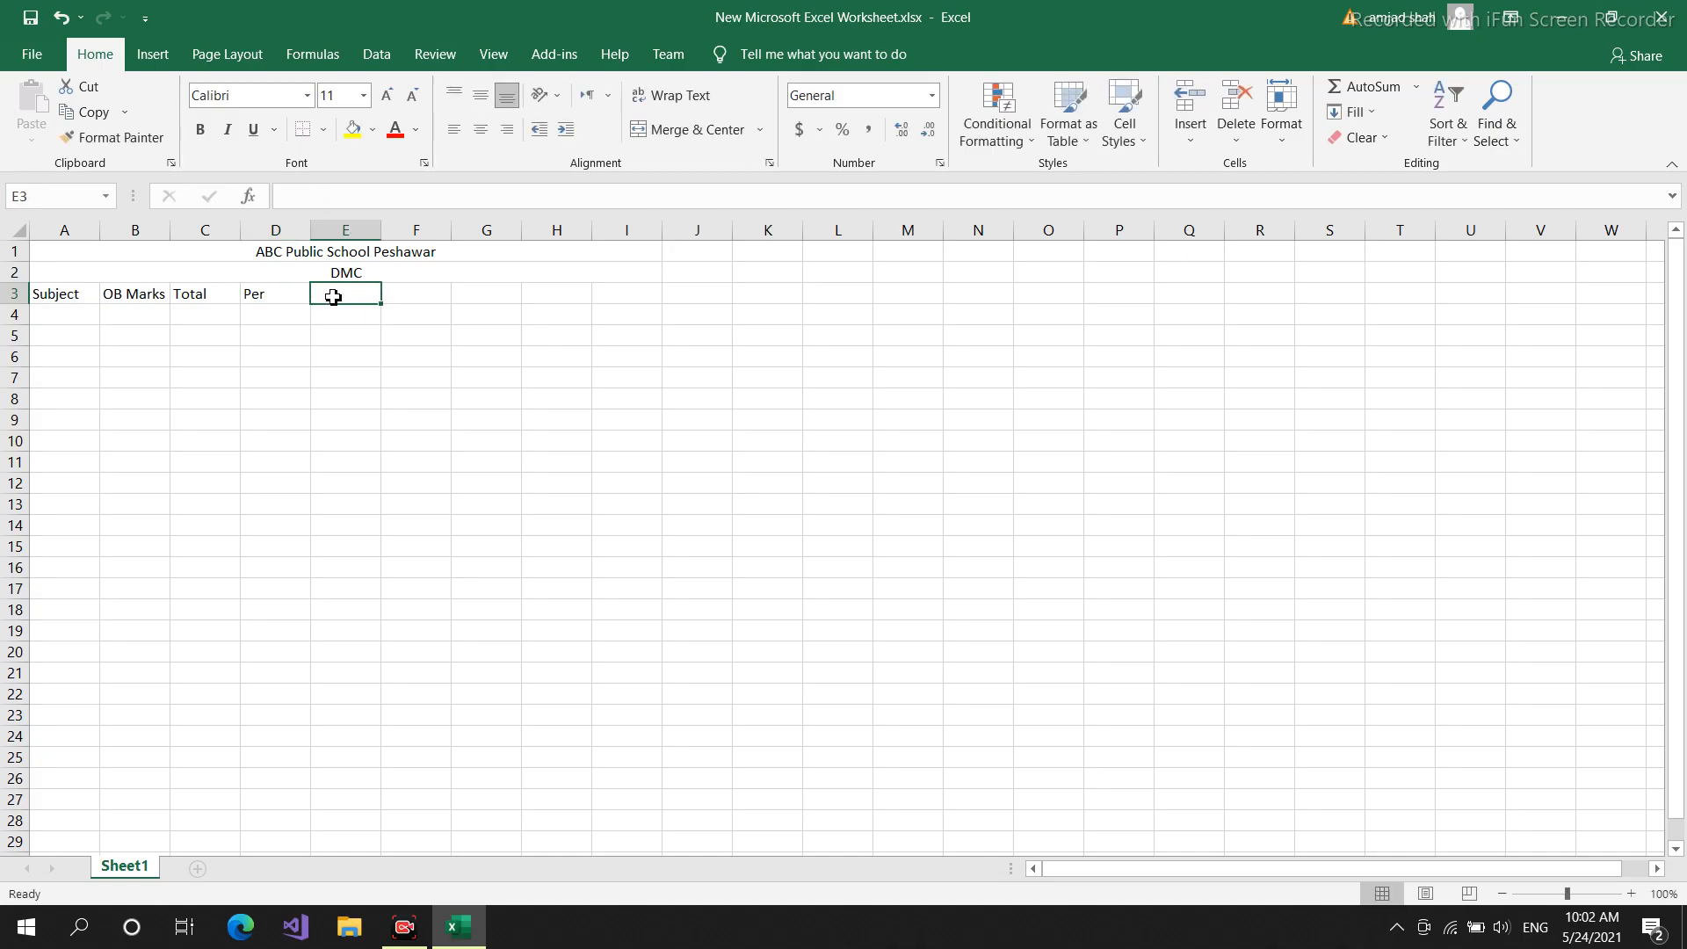
double_click(335, 297)
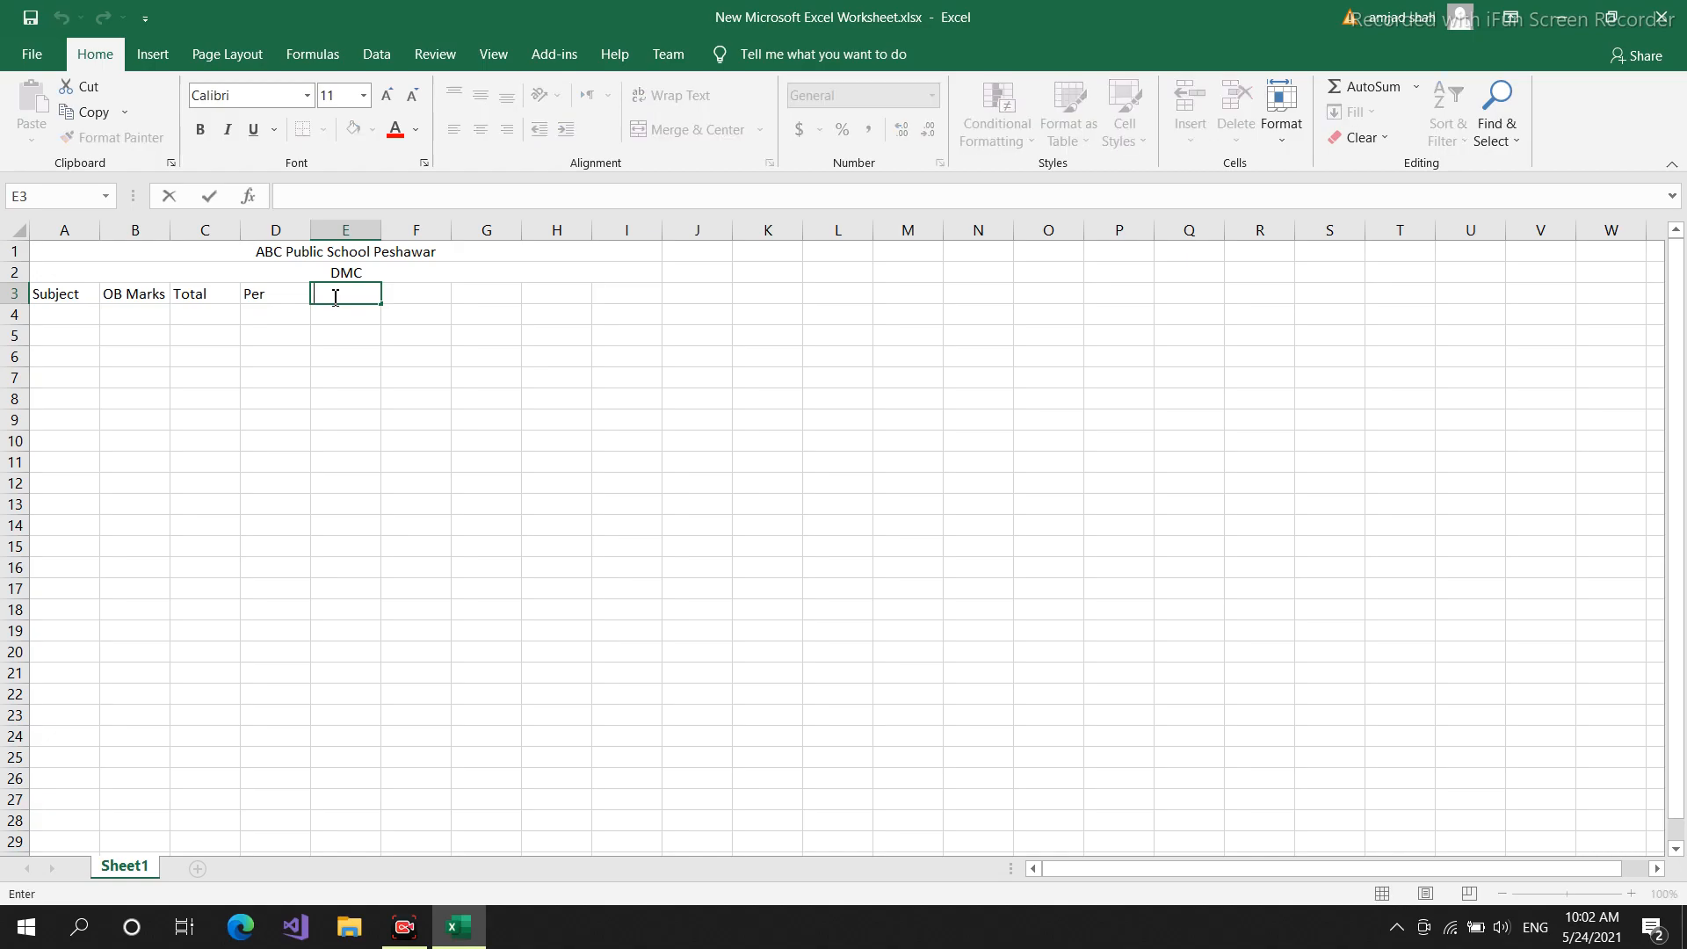
text(Remarks)
click(371, 315)
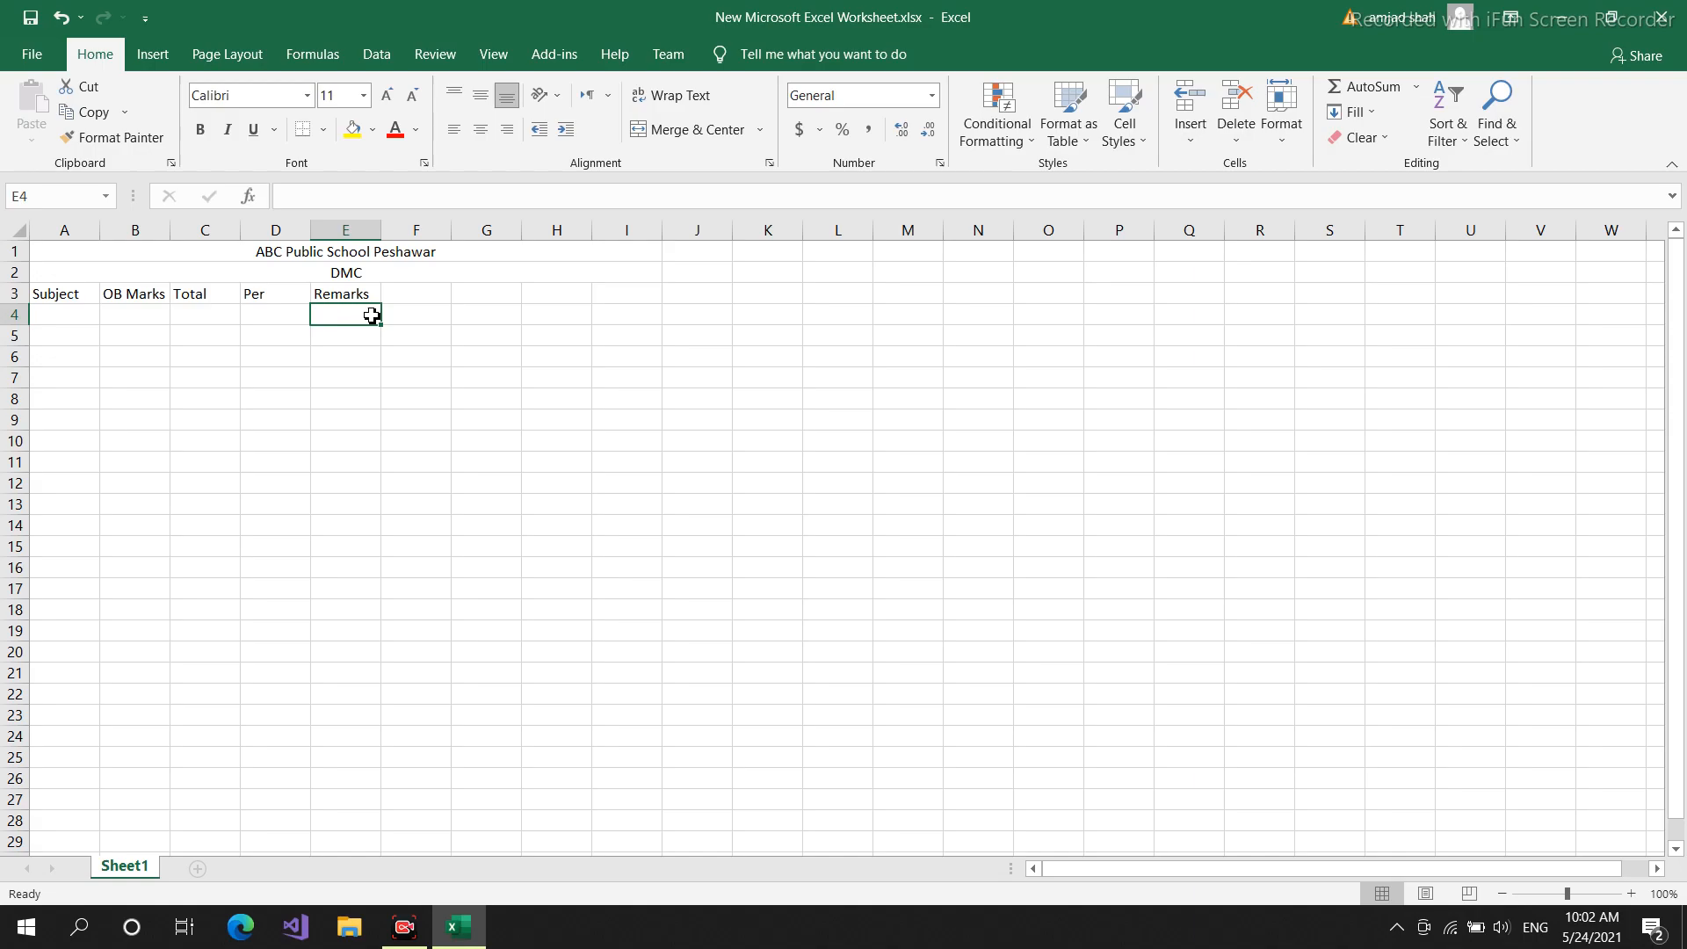
- List the subjects Urdu, English, Computer and Maths in cells A4 to A7
click(70, 314)
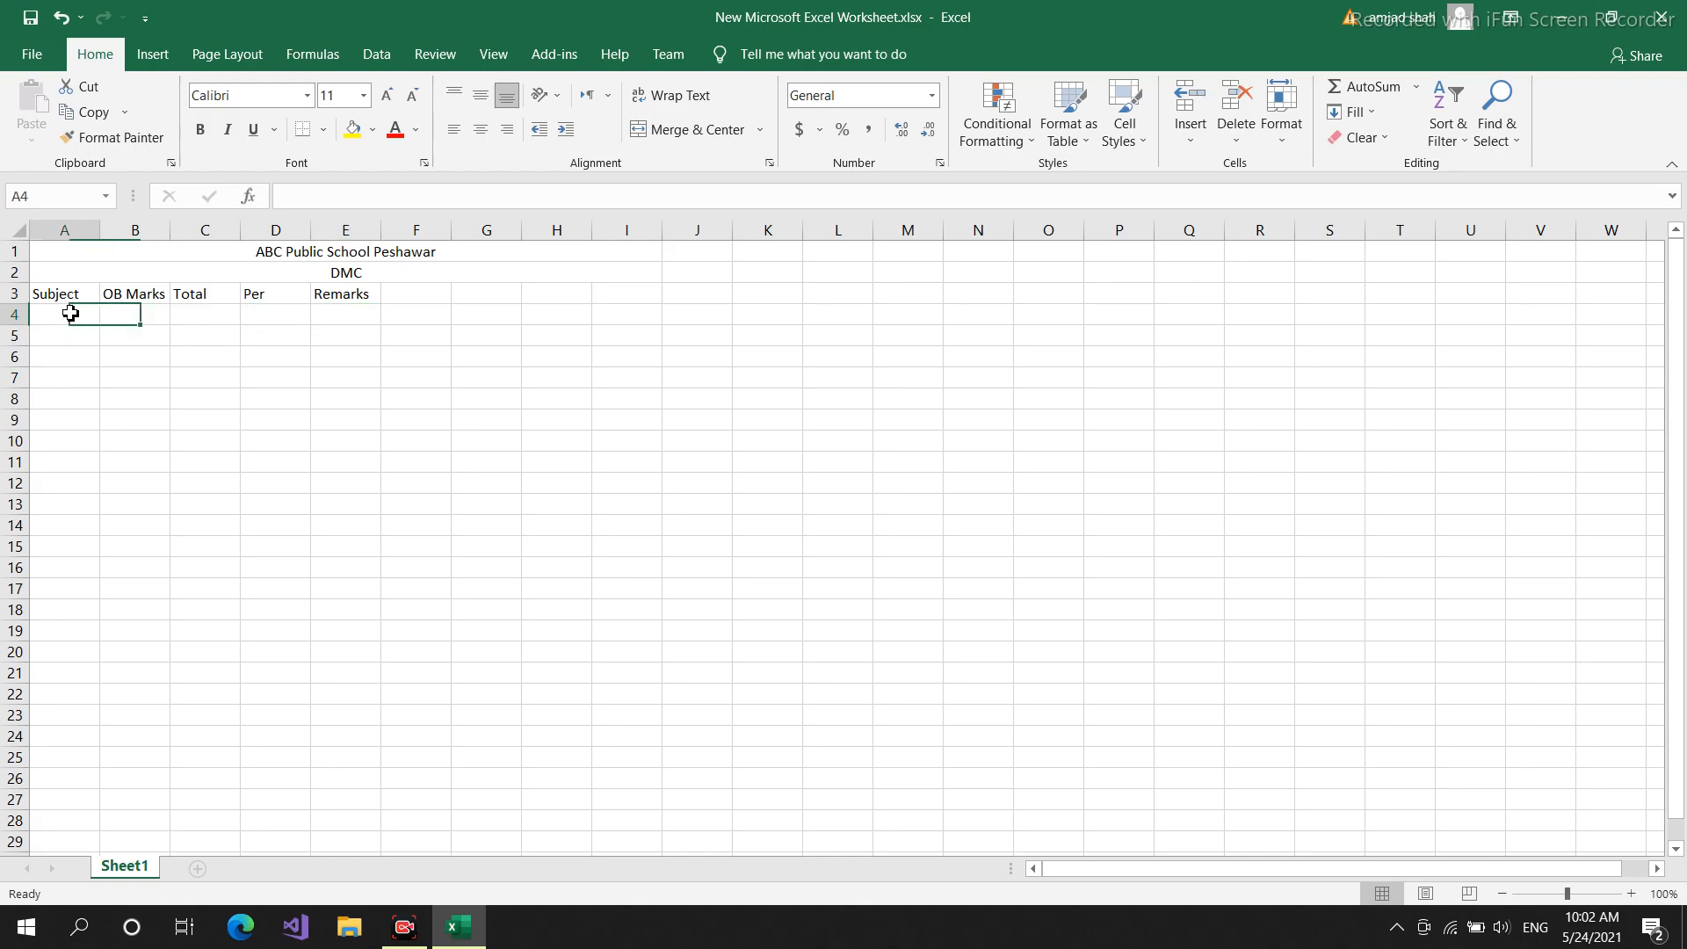
double_click(72, 314)
text(URdu)
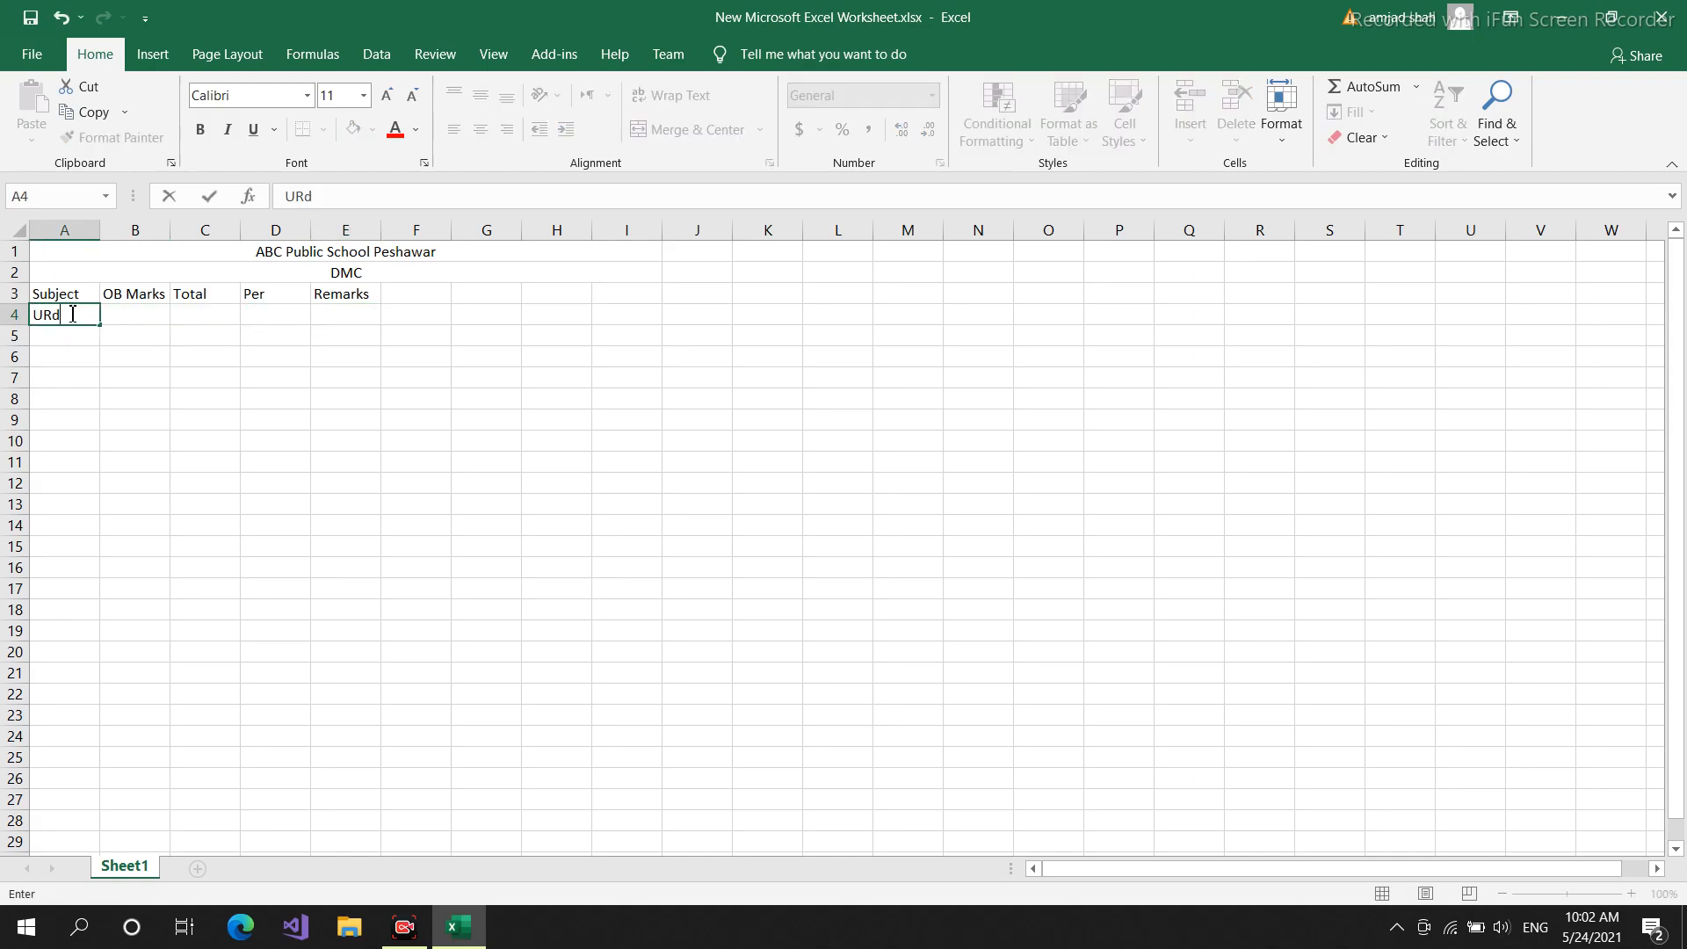
key(BackSpace)
key(BackSpace)
key(BackSpace)
text(rdu)
click(78, 335)
text(English)
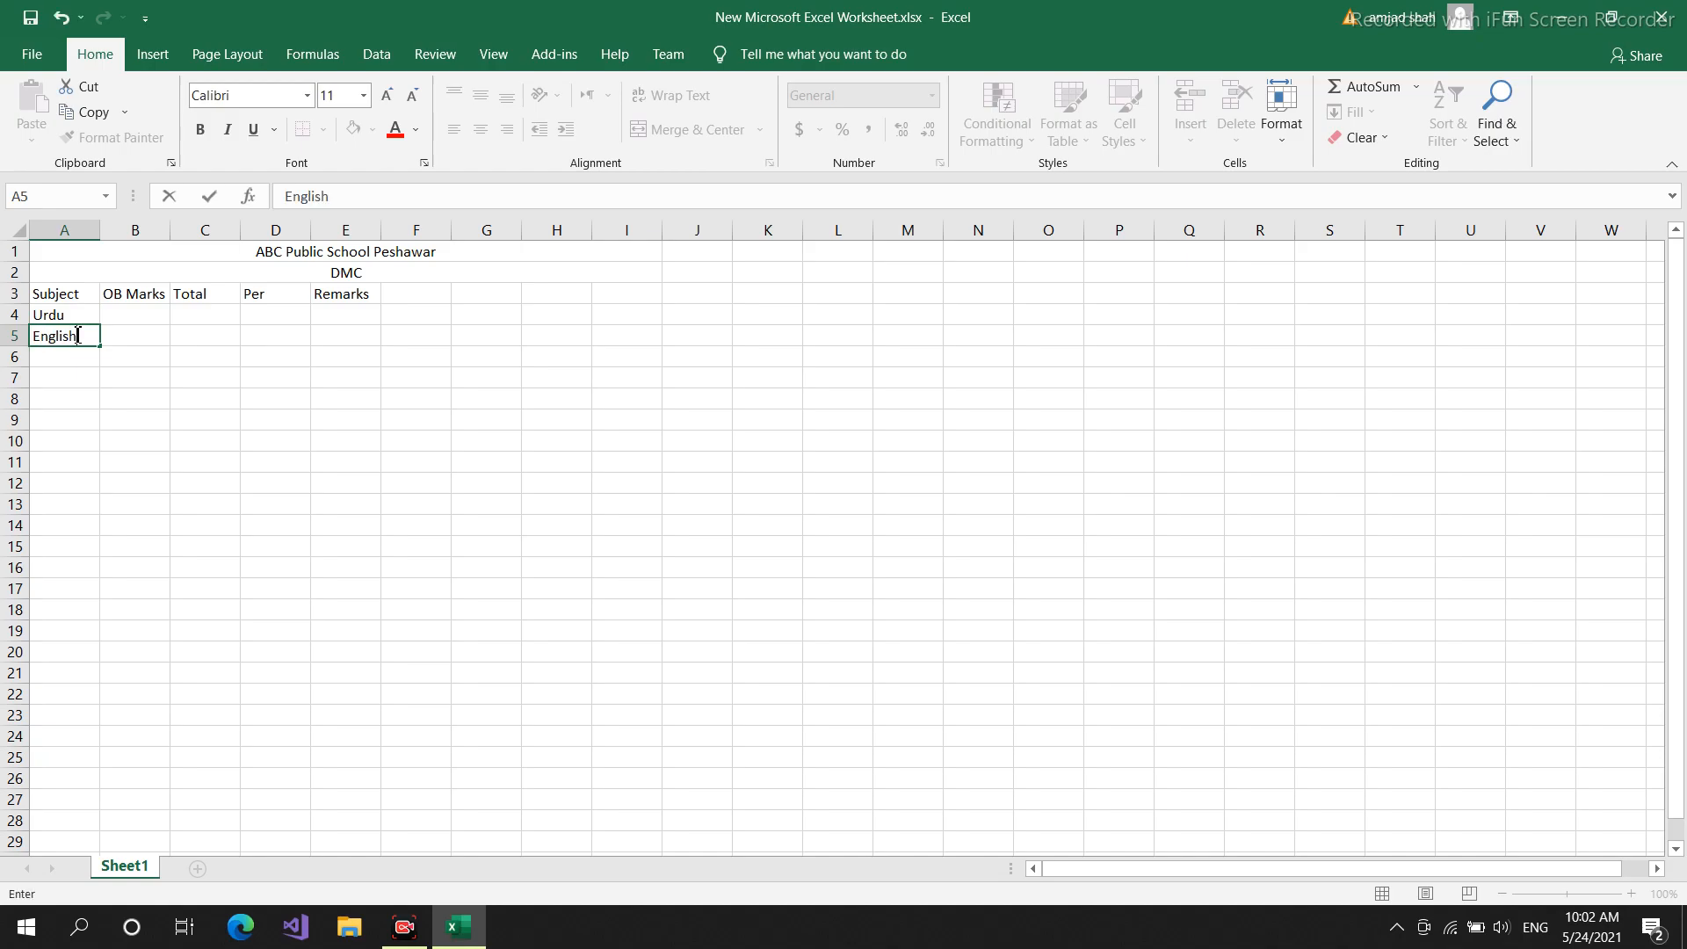
double_click(63, 358)
text(Computer)
double_click(77, 379)
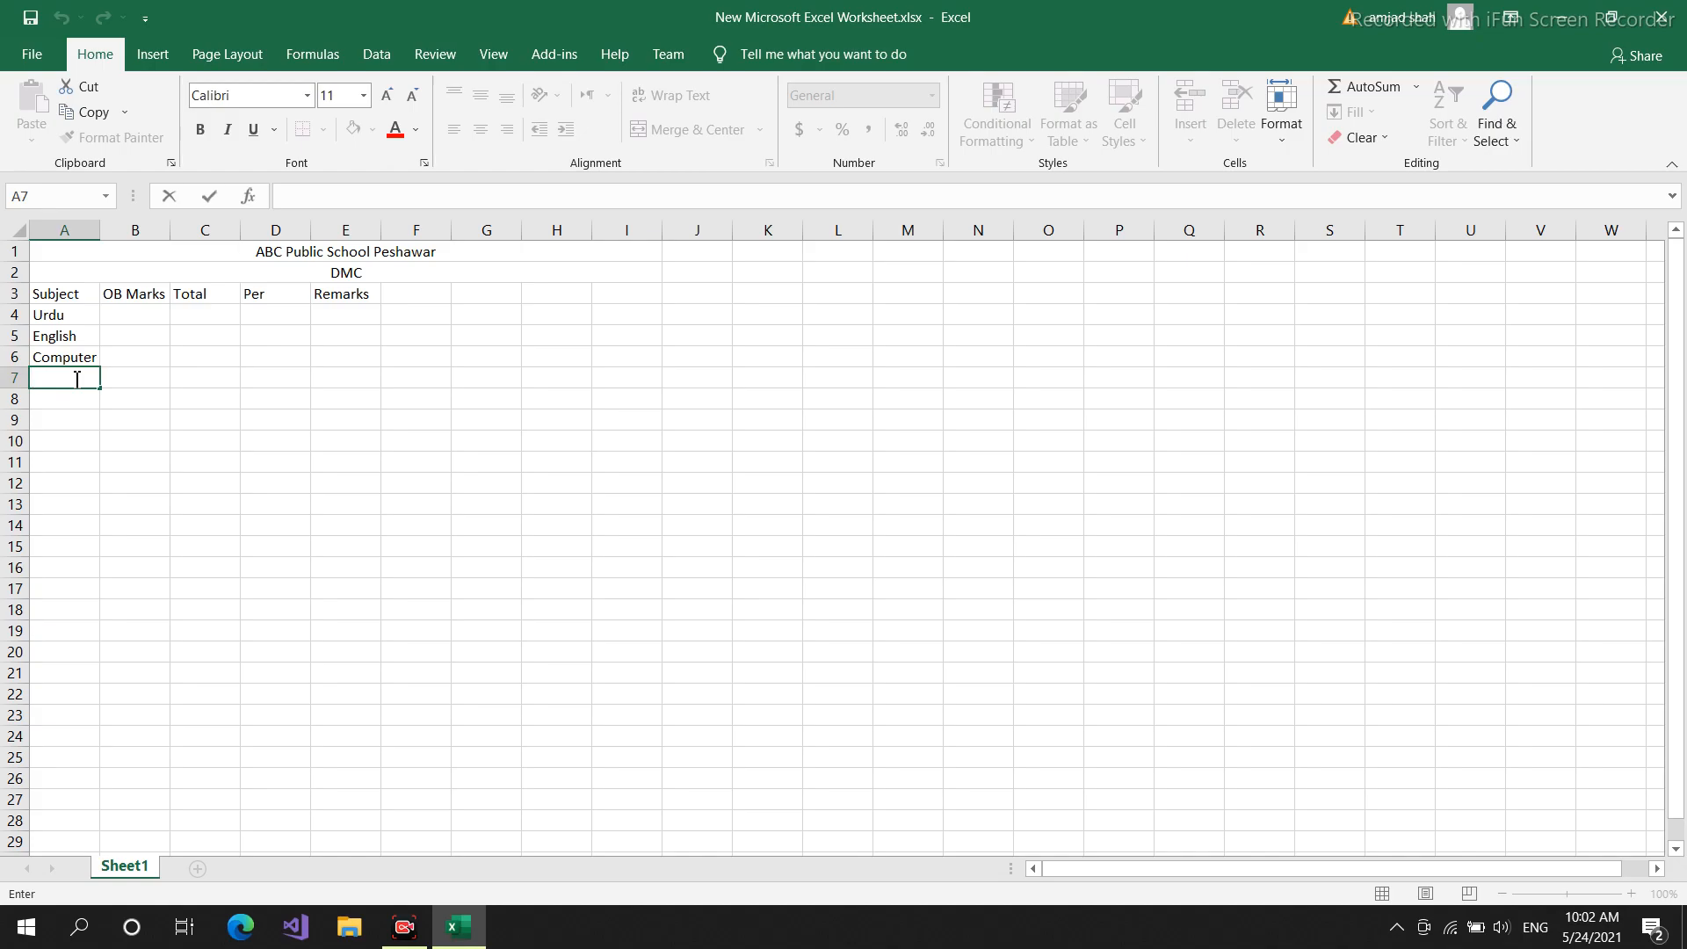
text(MAths)
key(BackSpace)
key(BackSpace)
text(aths)
click(134, 302)
- Enter the obtained marks 56, 78, 31 and 90 for the four subjects in cells B4 to B7
double_click(145, 318)
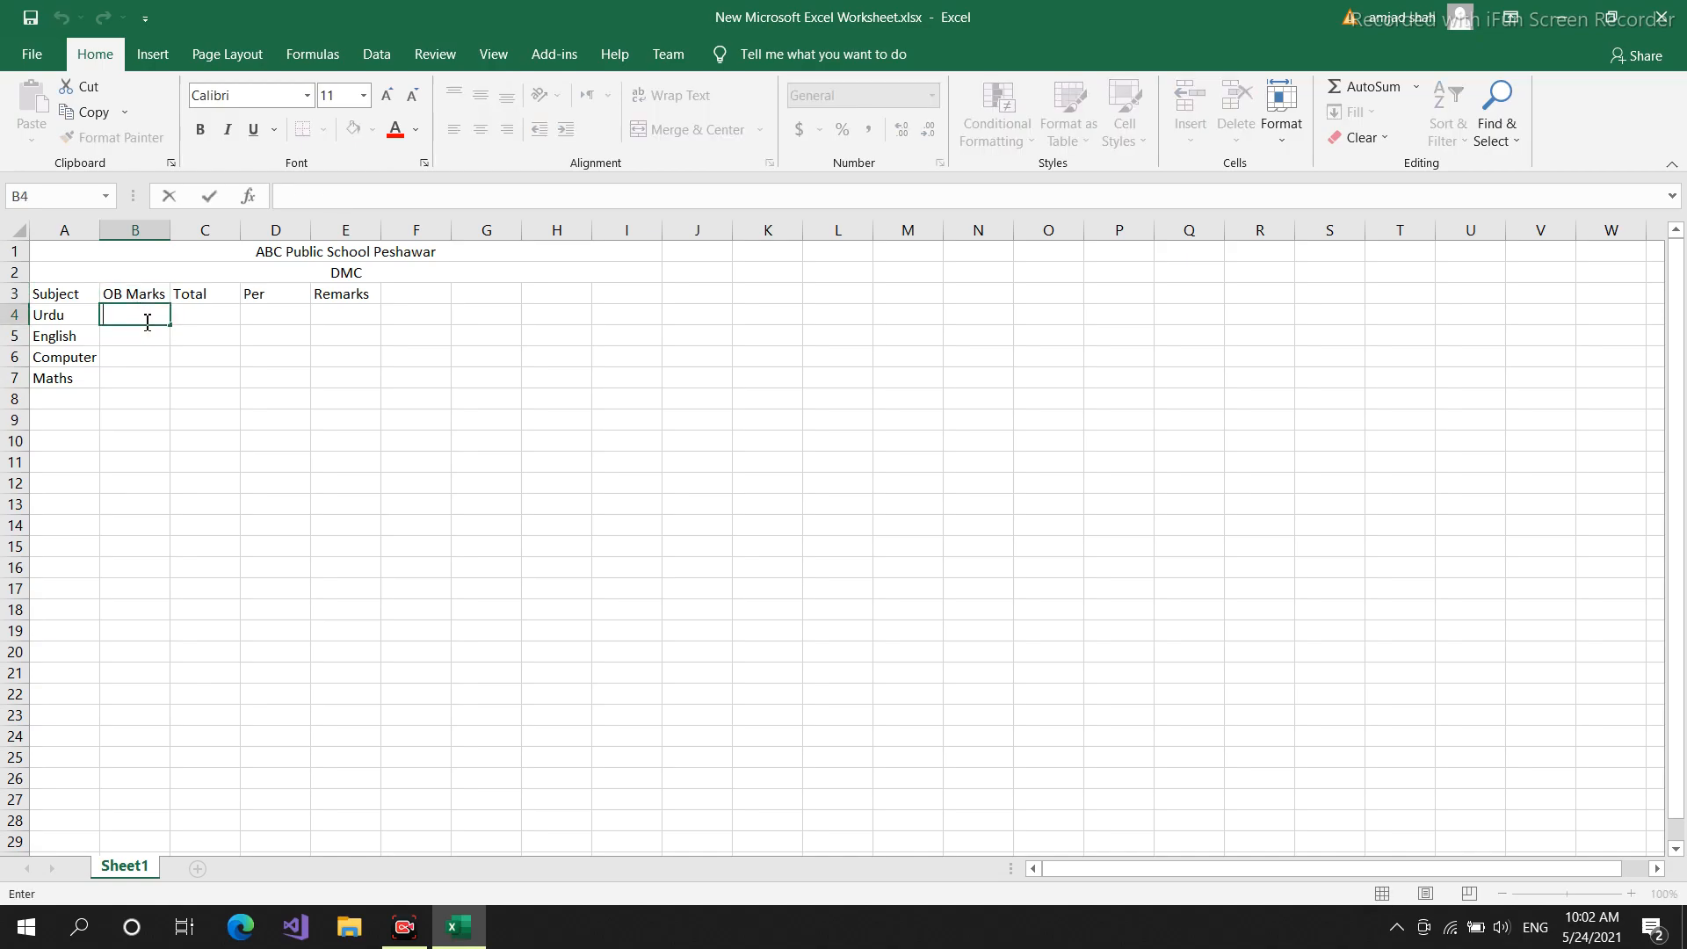
text(56)
click(155, 332)
double_click(157, 335)
text(78)
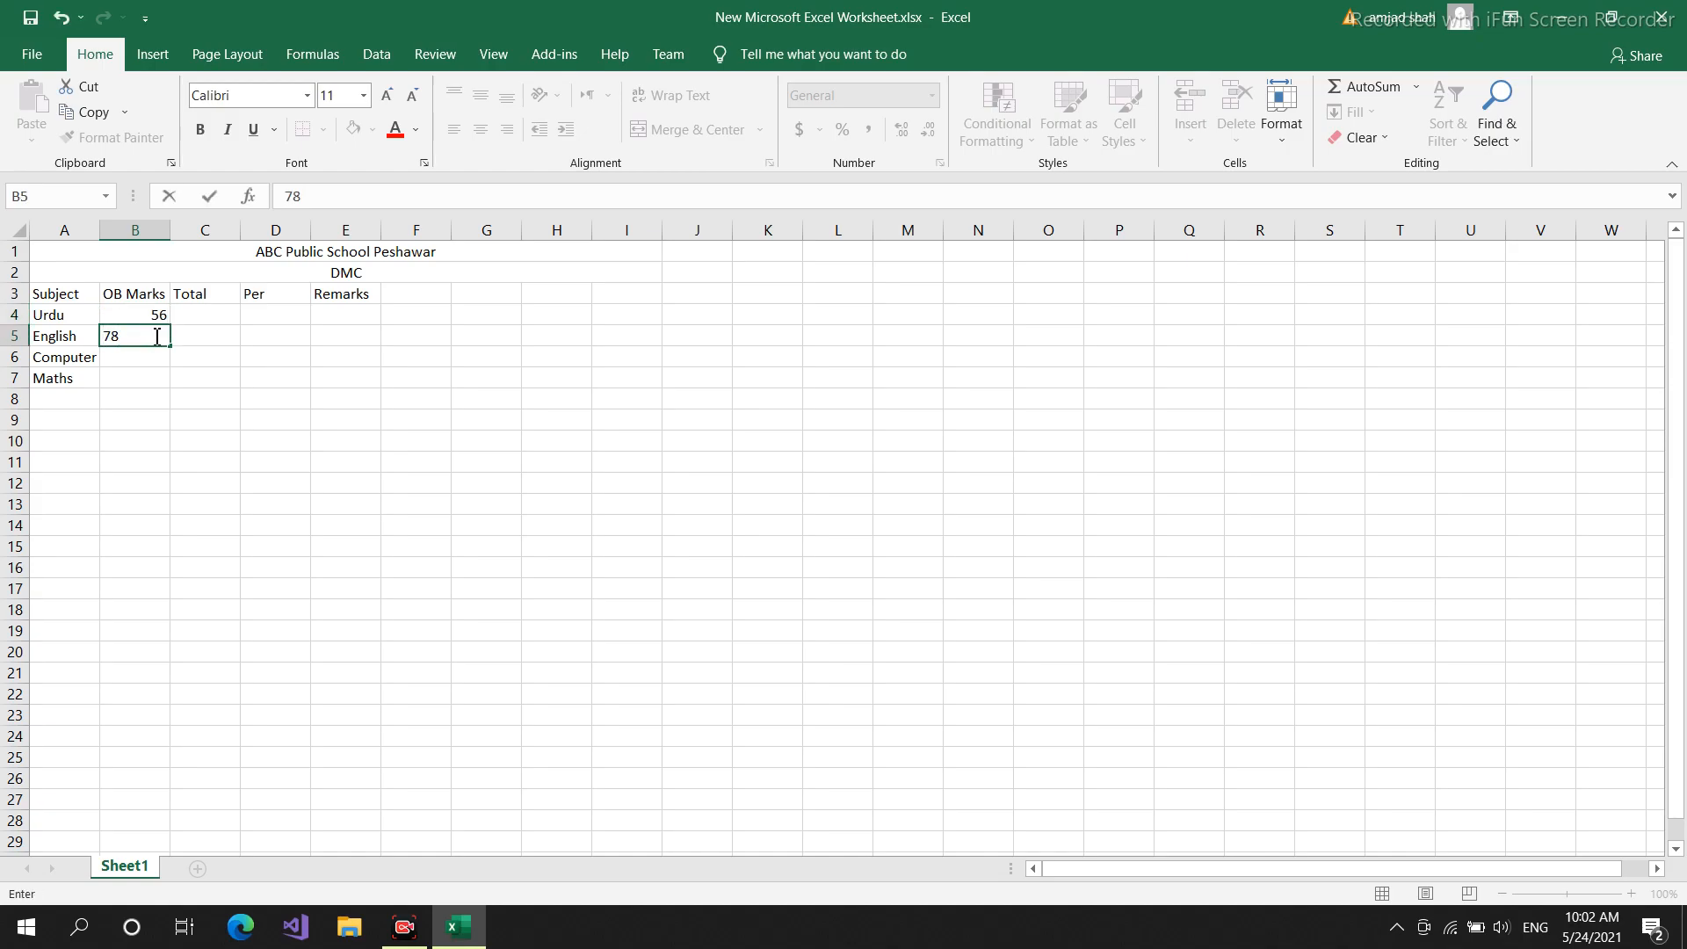
click(157, 357)
double_click(156, 358)
text(31)
double_click(156, 380)
text(90)
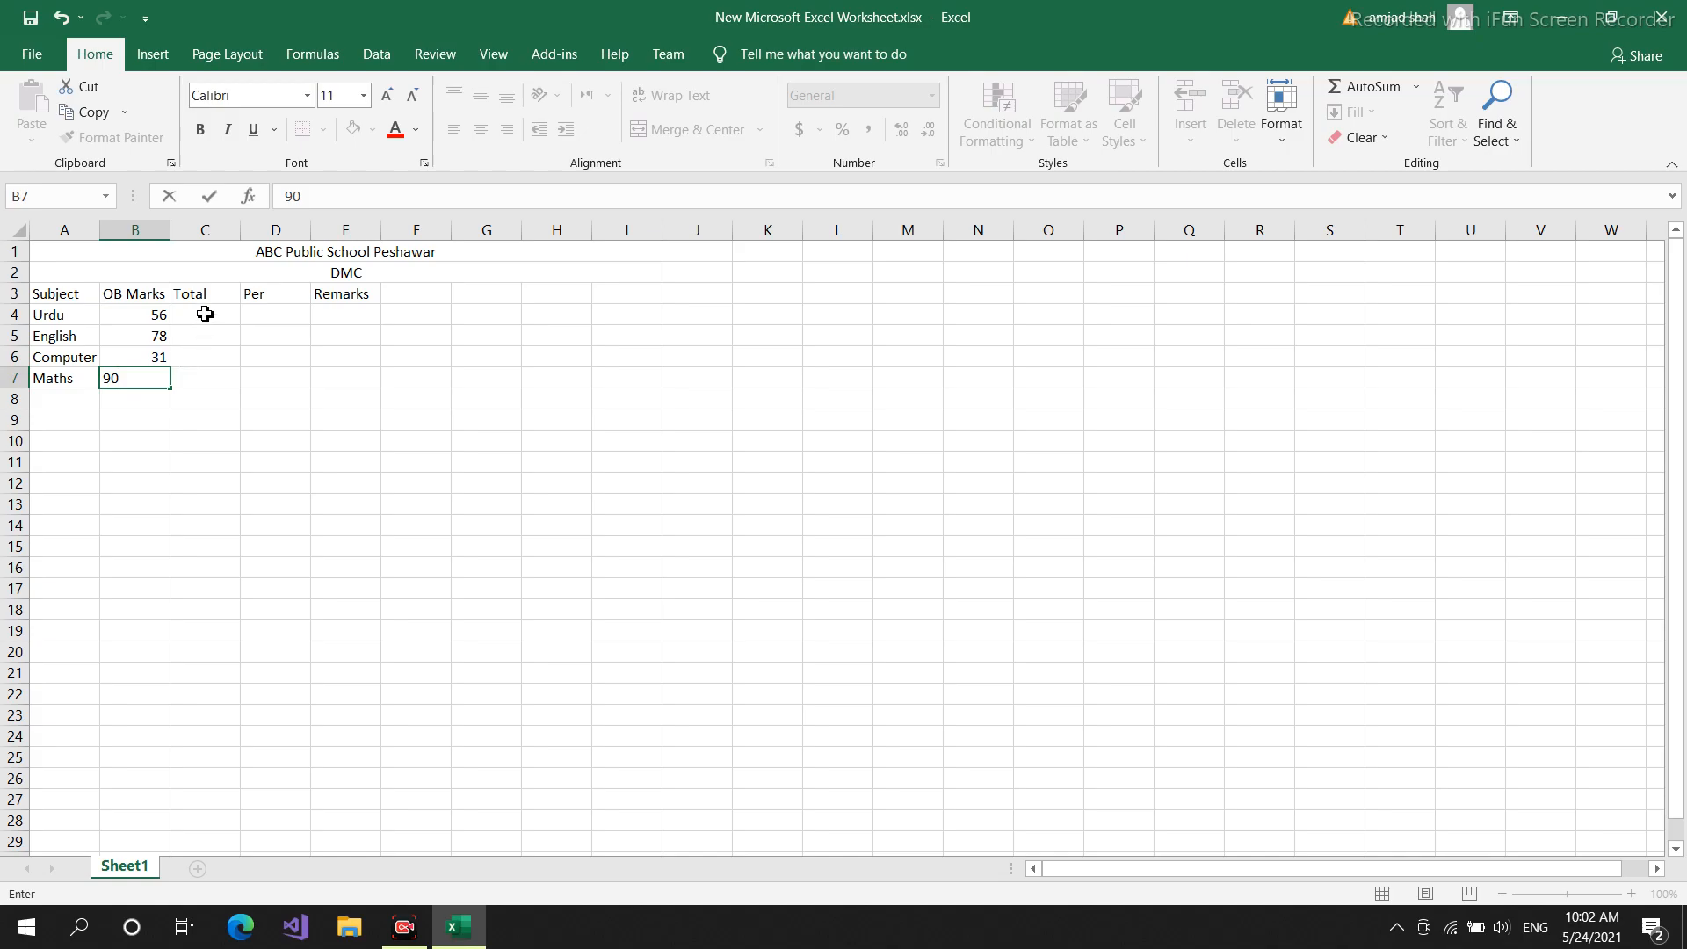
- Enter 100 as the total marks in cell C4 and fill it down to C7
double_click(205, 314)
text(100)
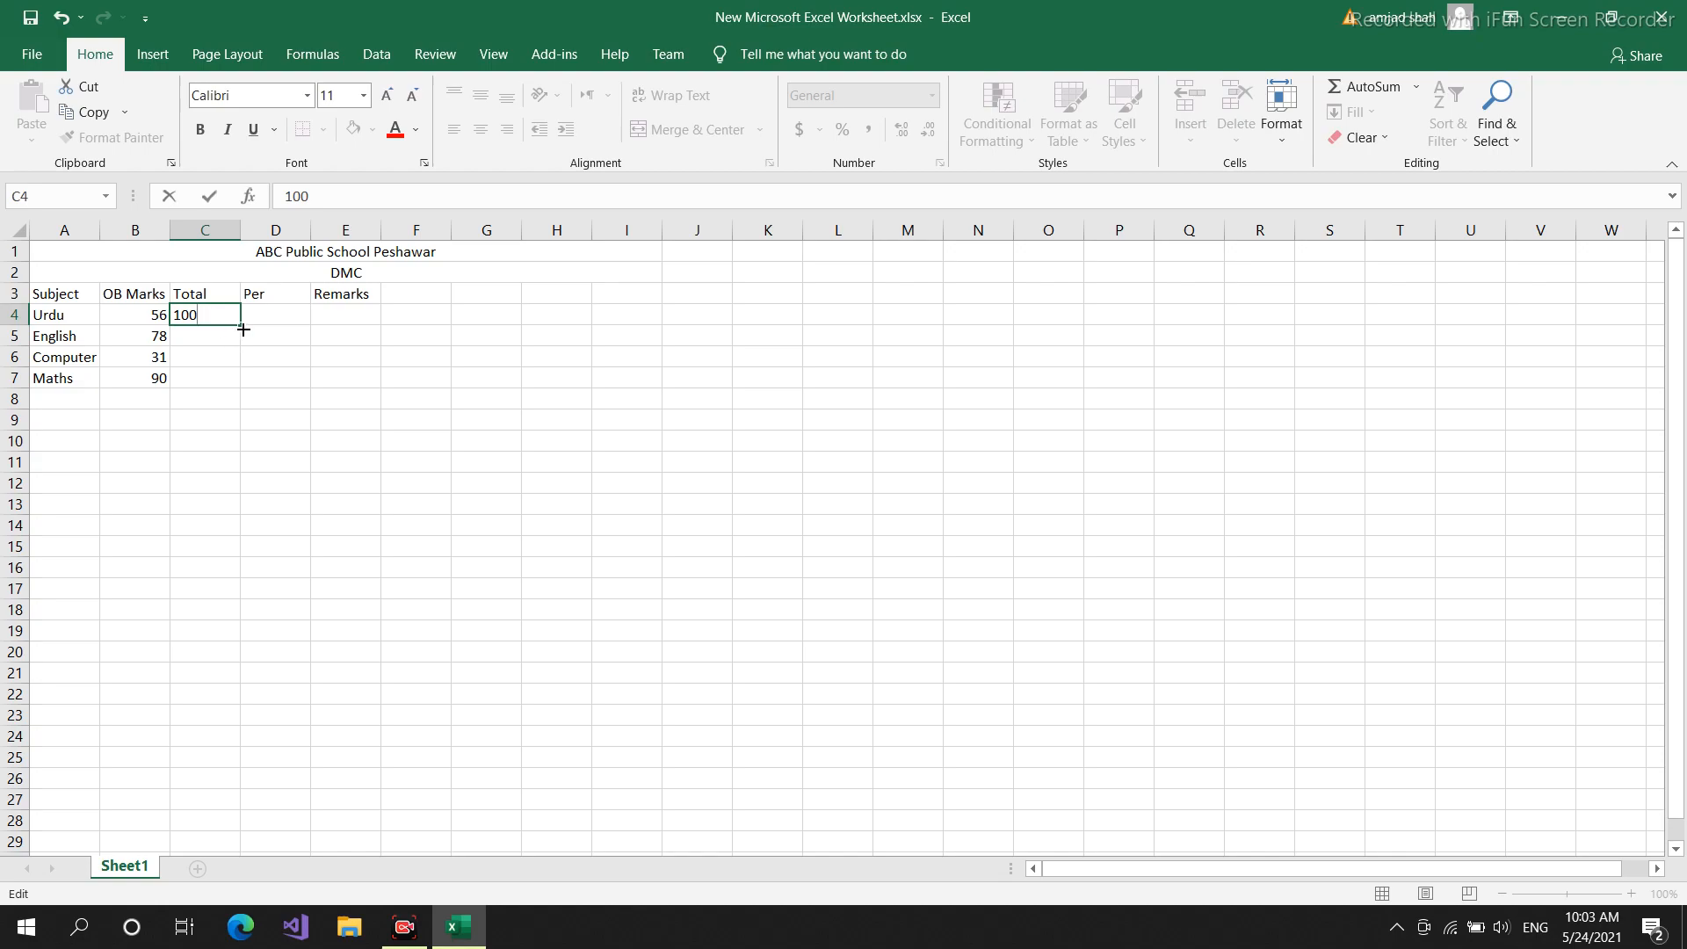
click(196, 342)
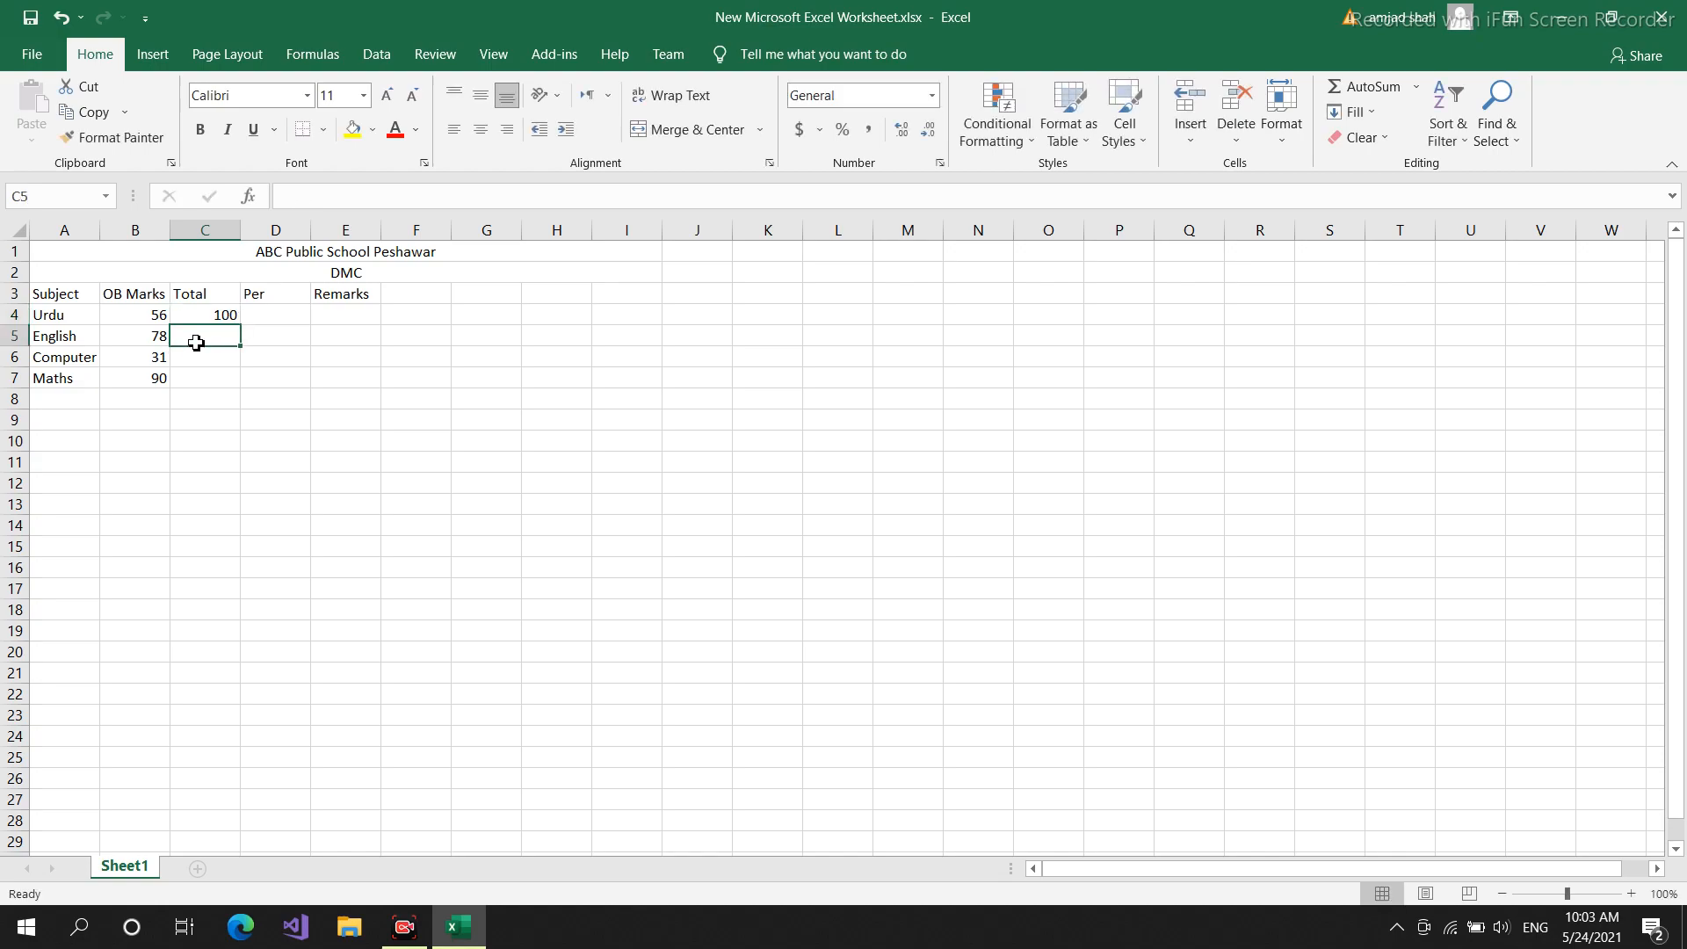
click(209, 316)
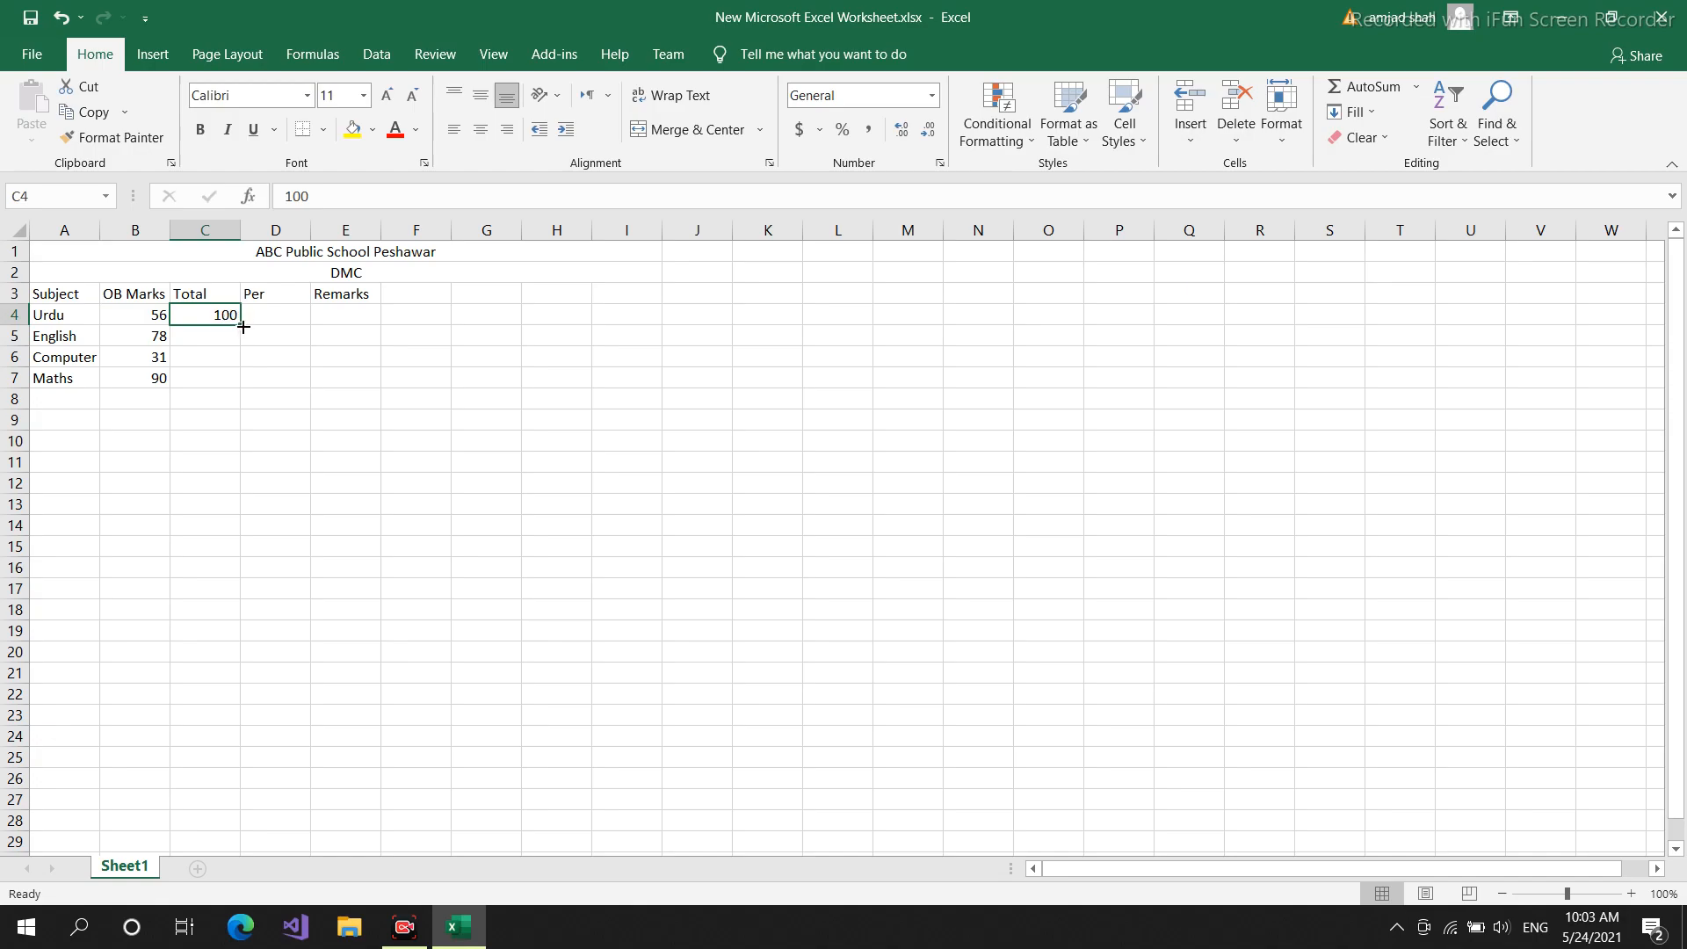
drag(243, 327, 244, 384)
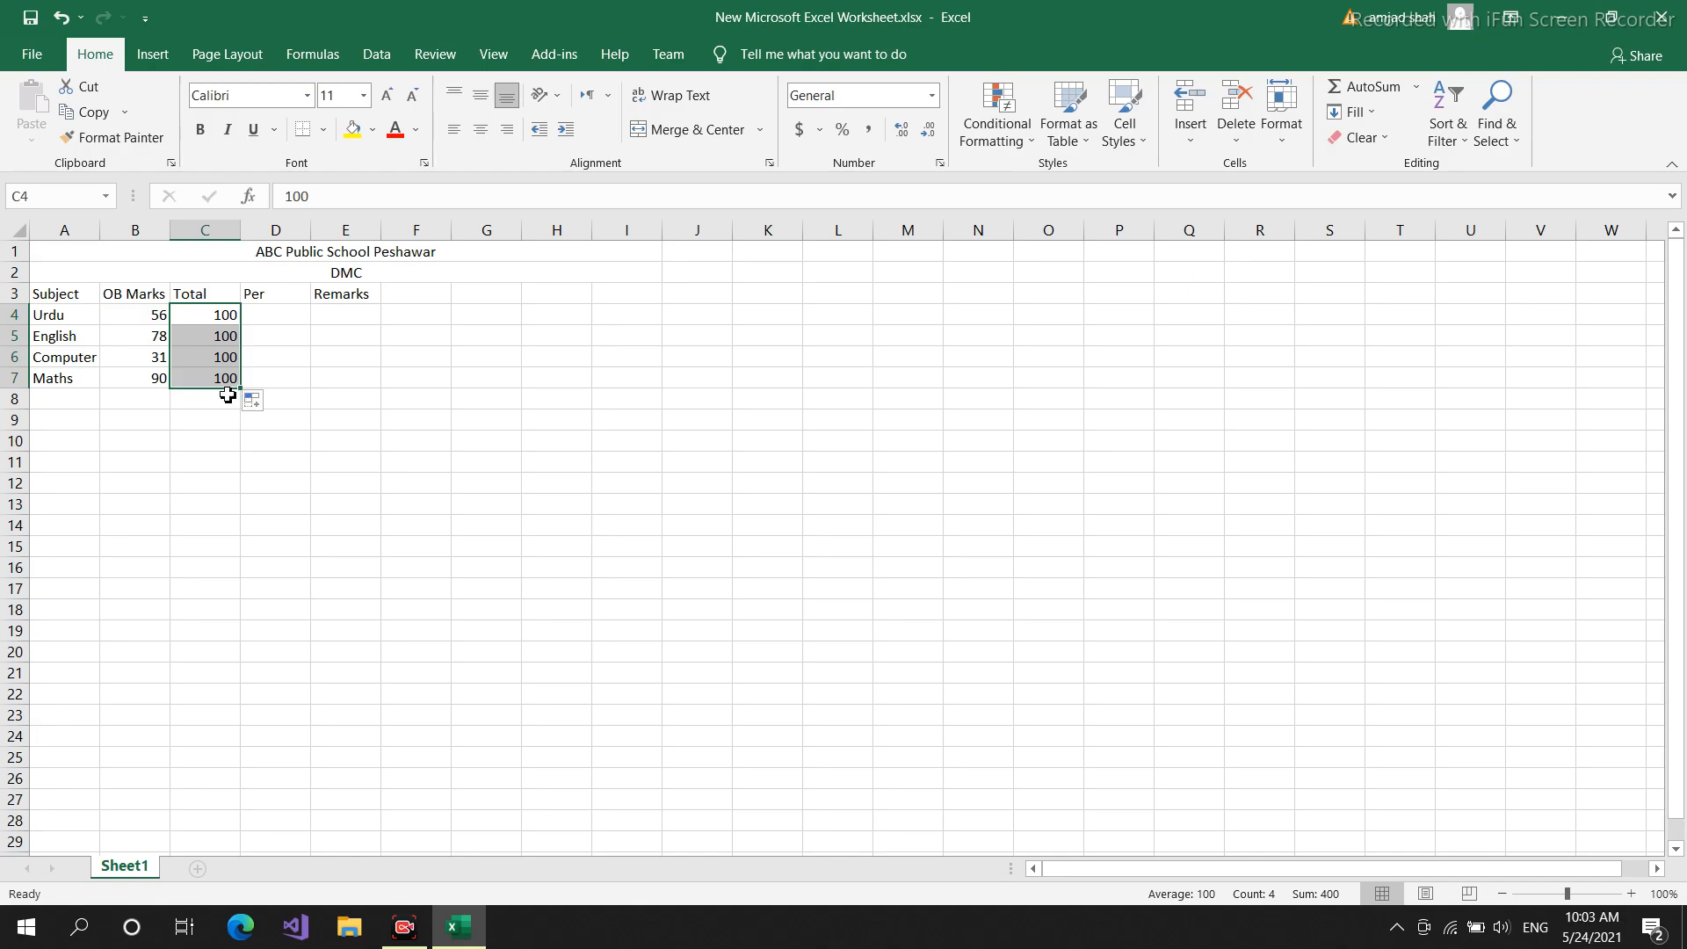
- Add the row label "Total" in cell A8 below the subjects
double_click(65, 404)
text(Total)
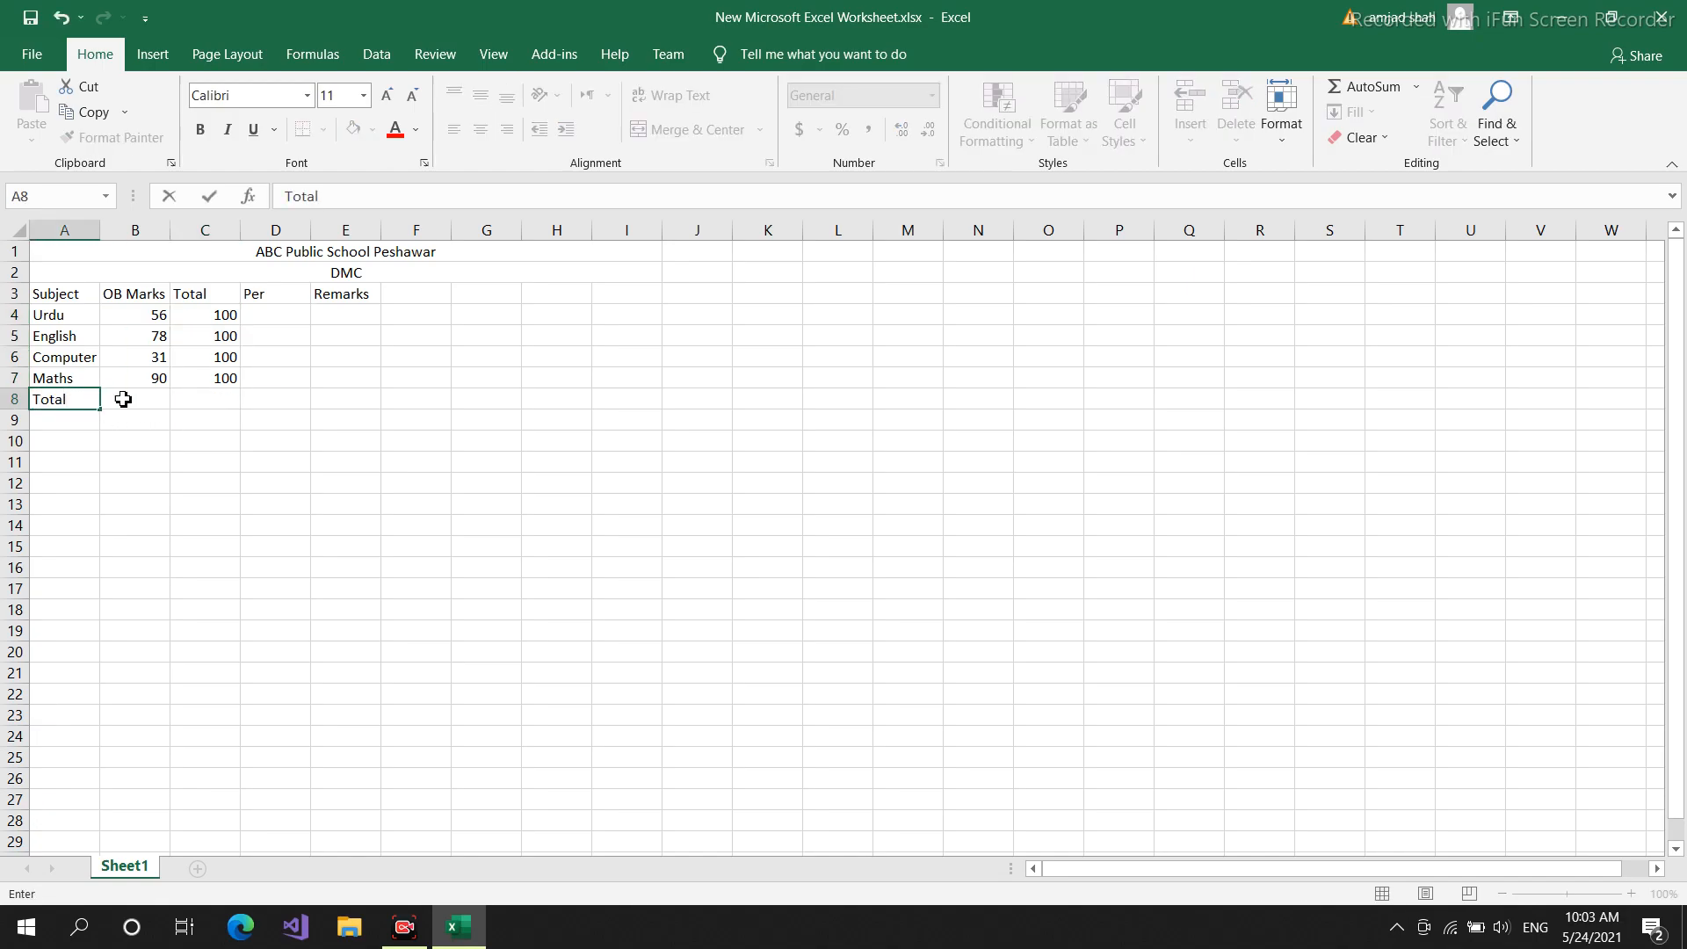
click(148, 400)
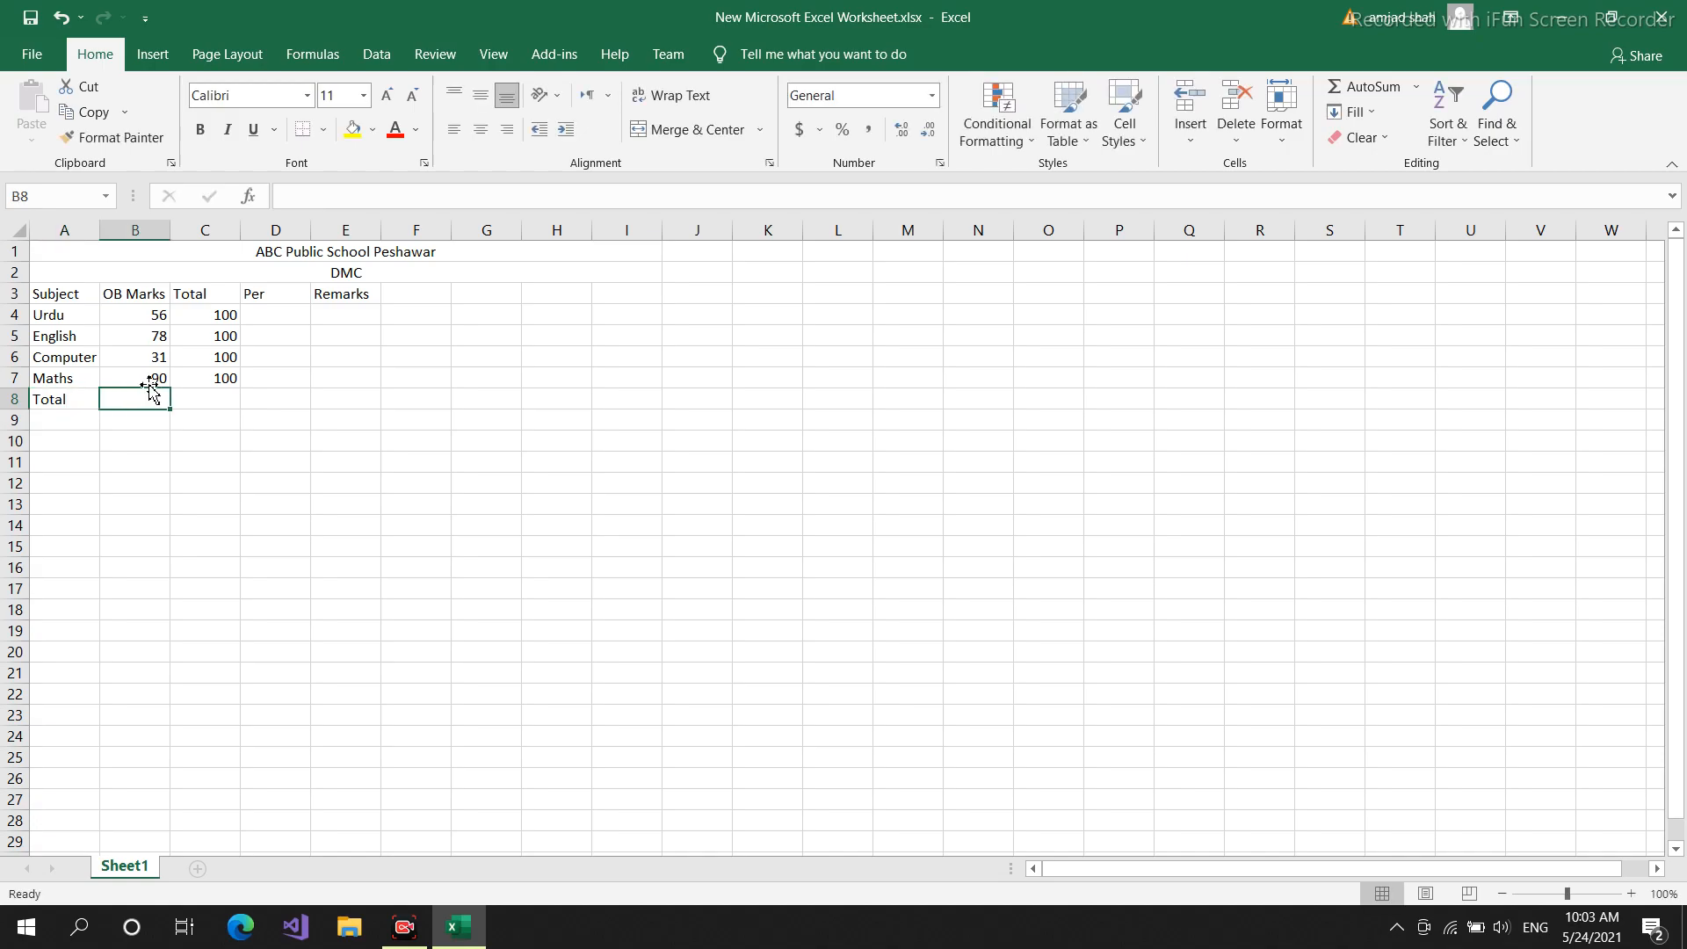
click(151, 317)
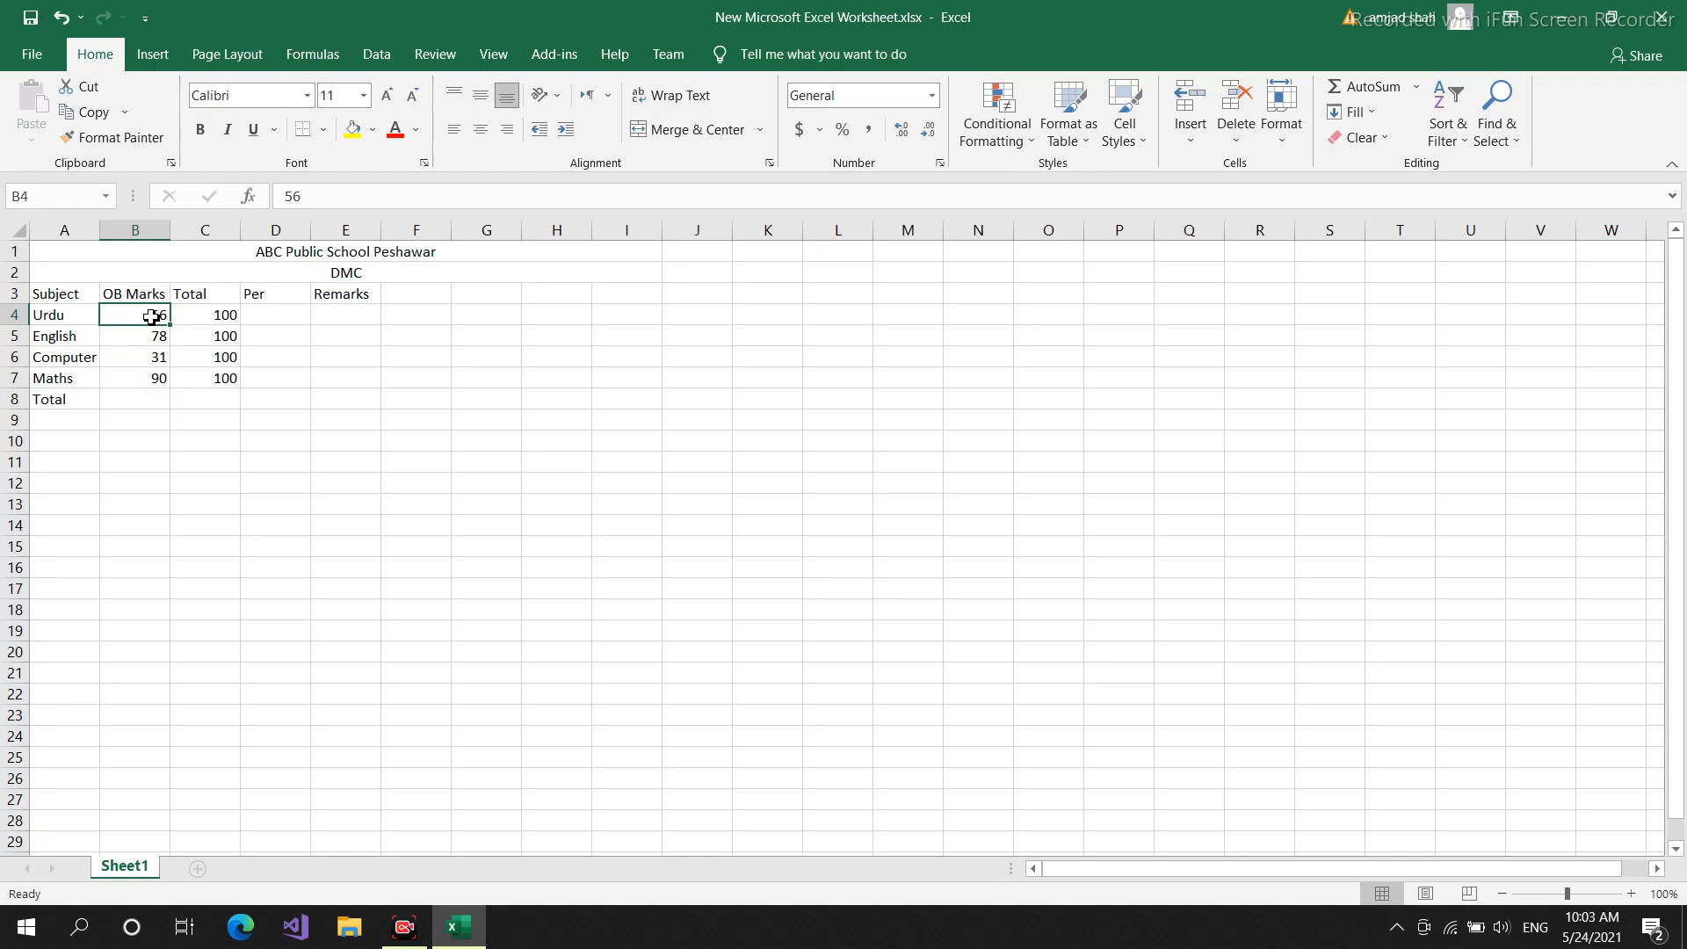
- Use AutoSum to add the obtained marks B4:B7 in cell B8 and the total marks C4:C7 in cell C8
drag(152, 316, 155, 400)
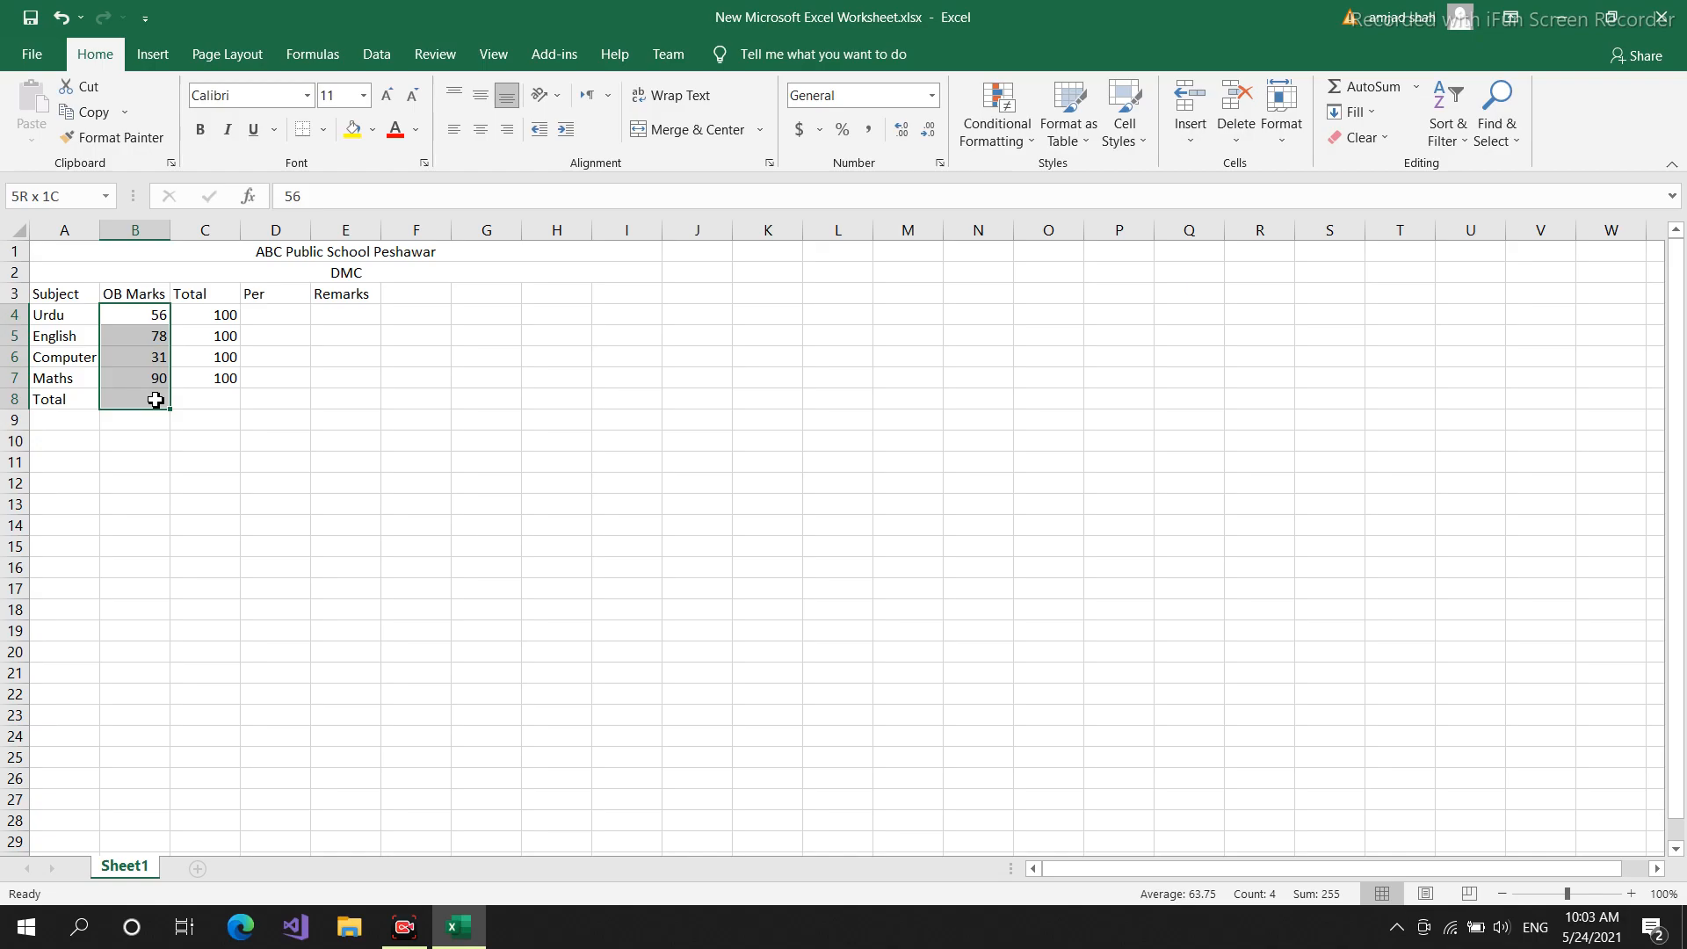
drag(156, 400, 156, 400)
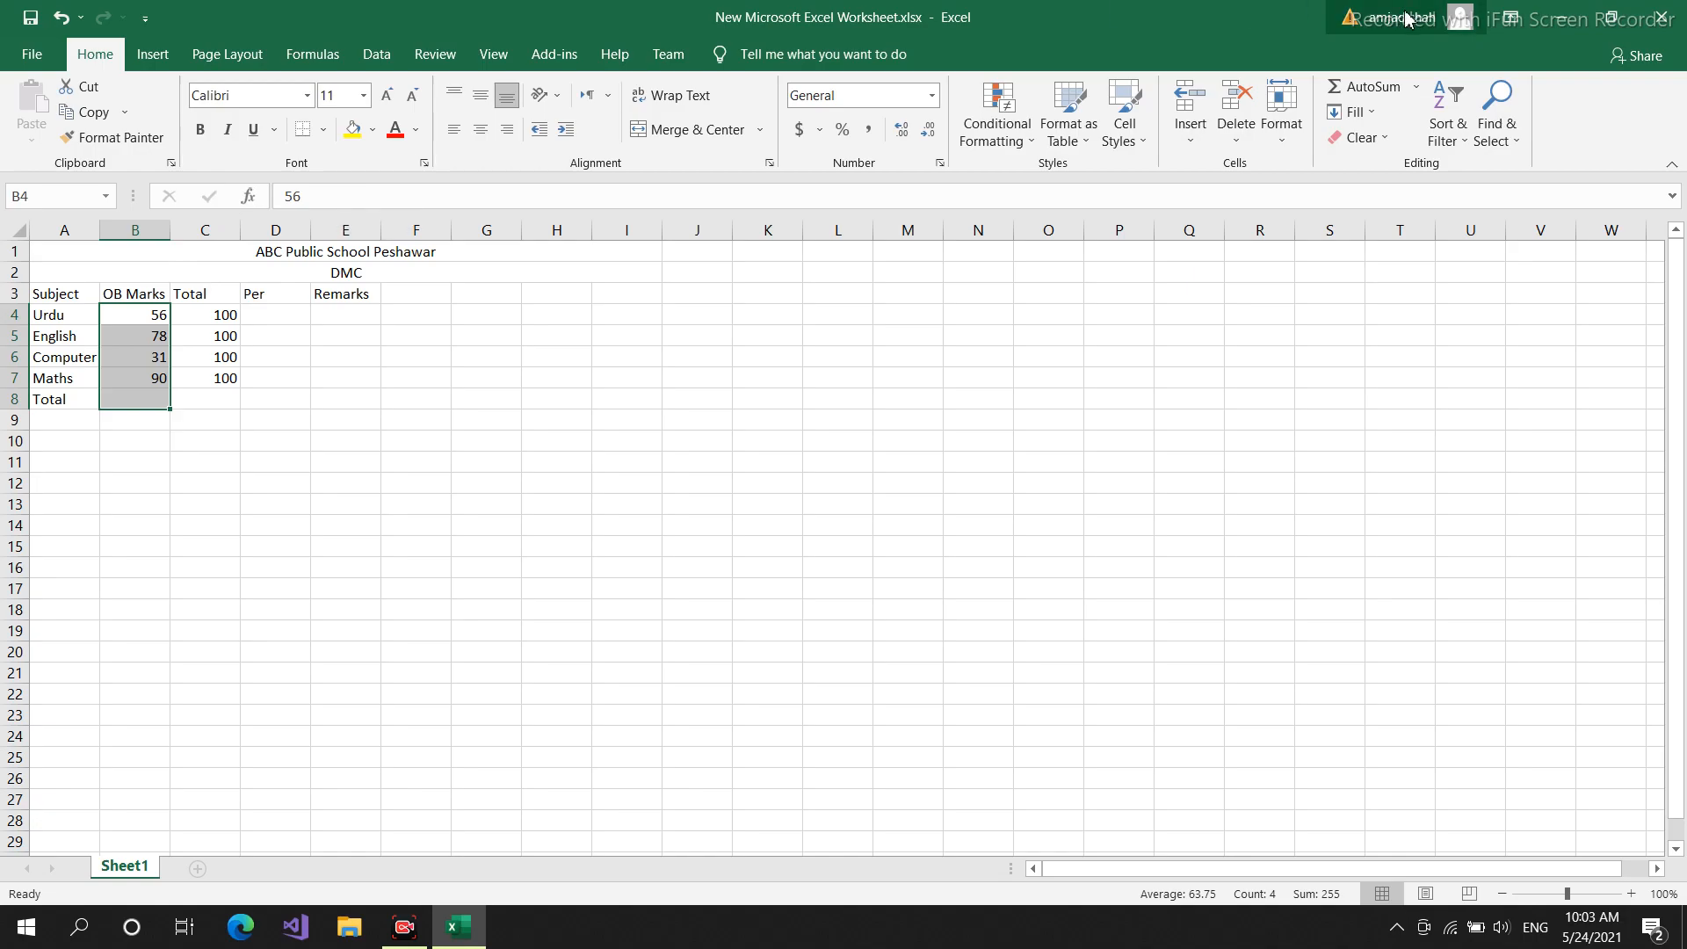
click(1373, 88)
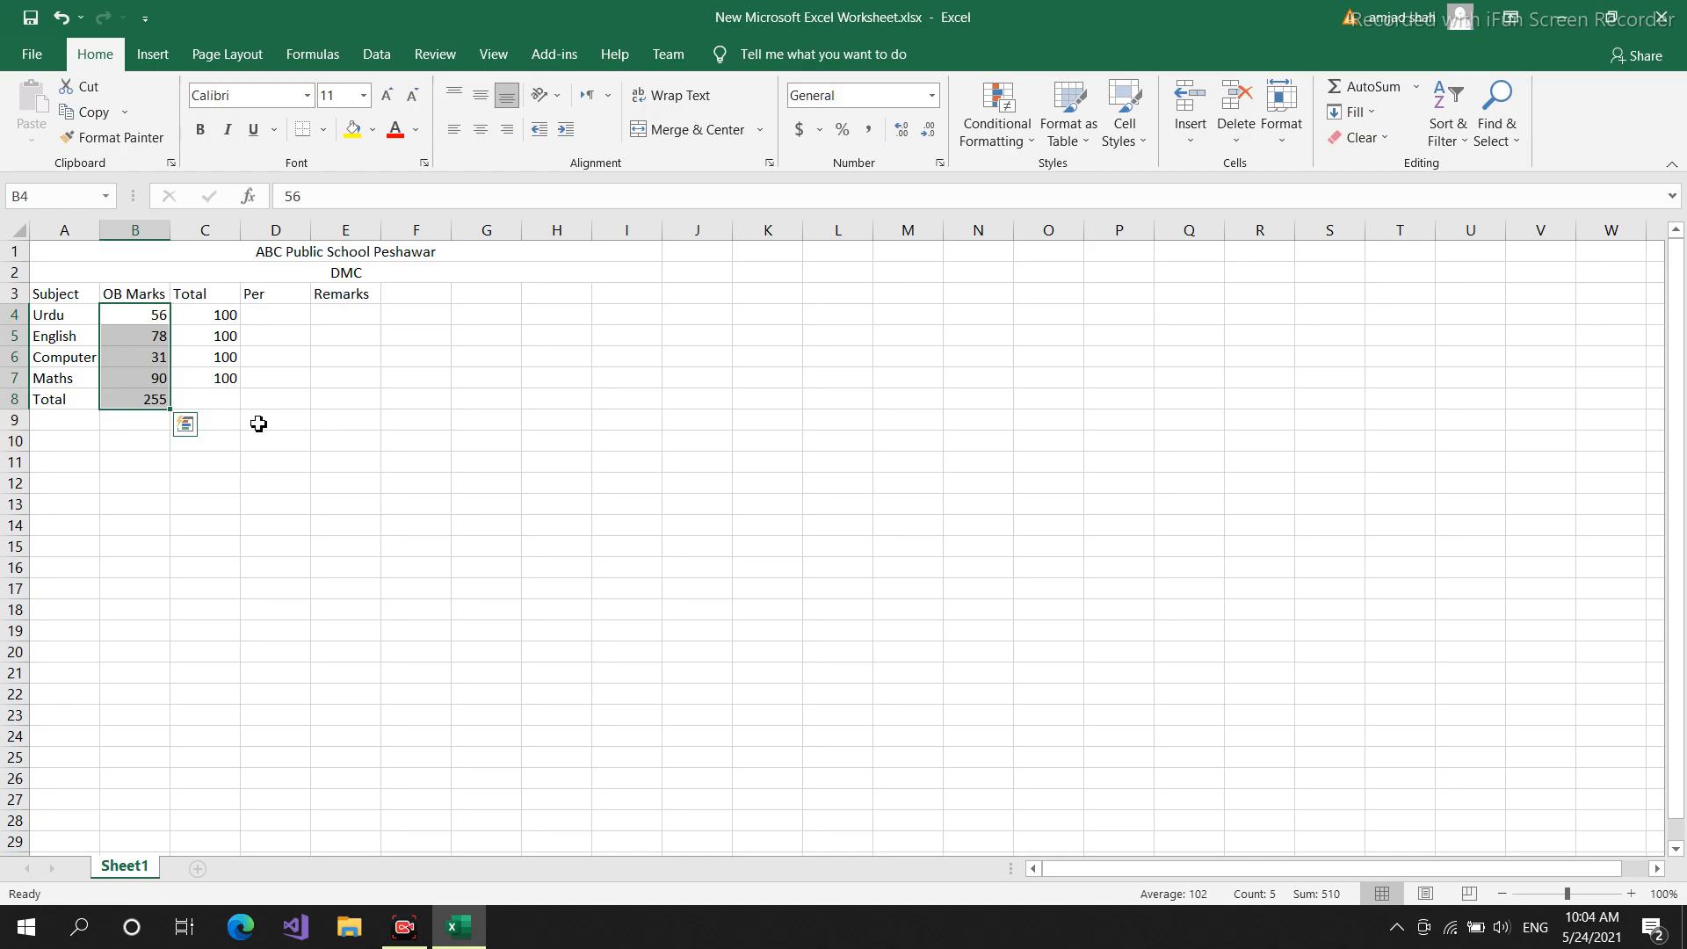
click(217, 317)
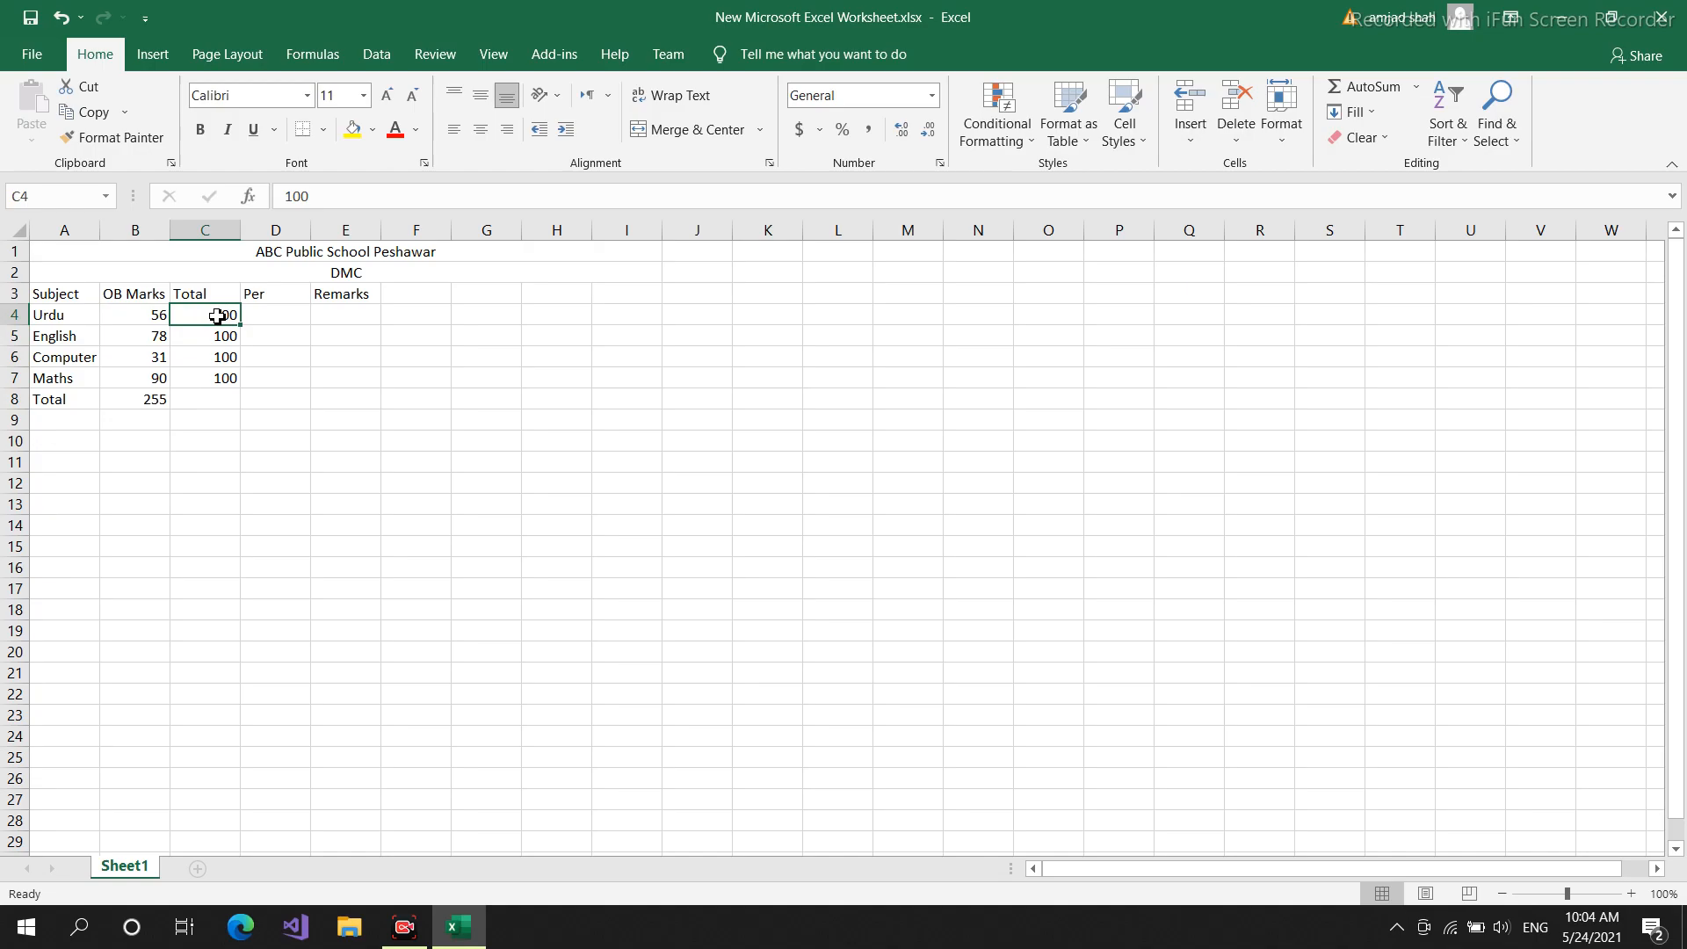
drag(217, 317, 206, 406)
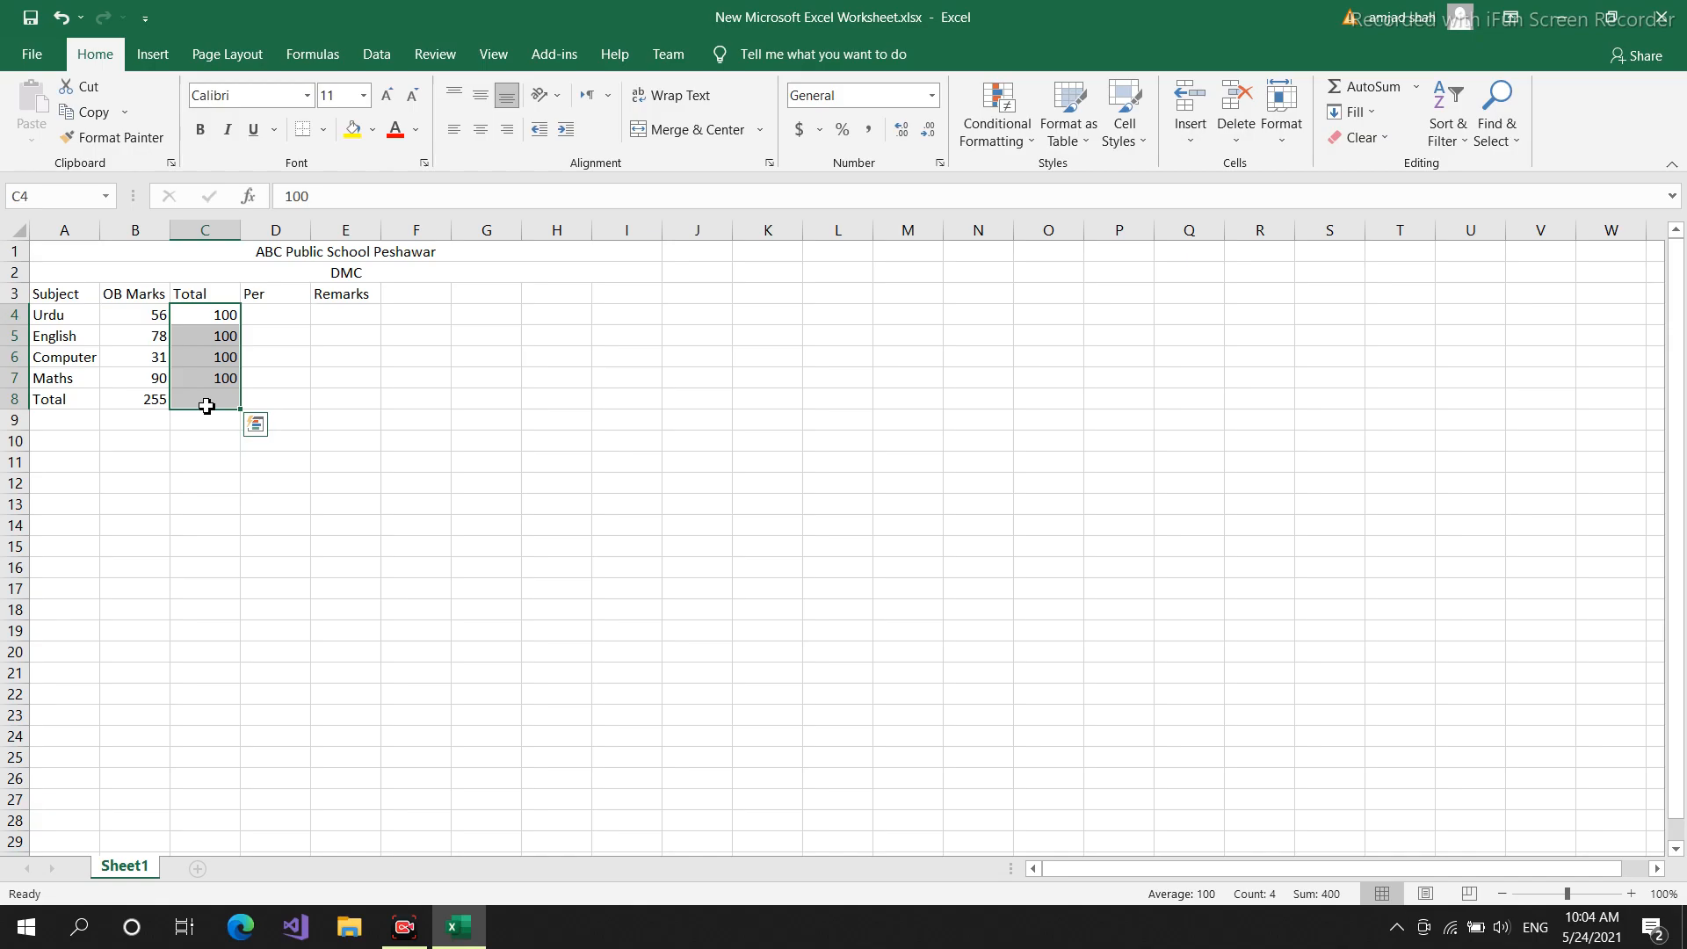
click(1372, 95)
click(281, 405)
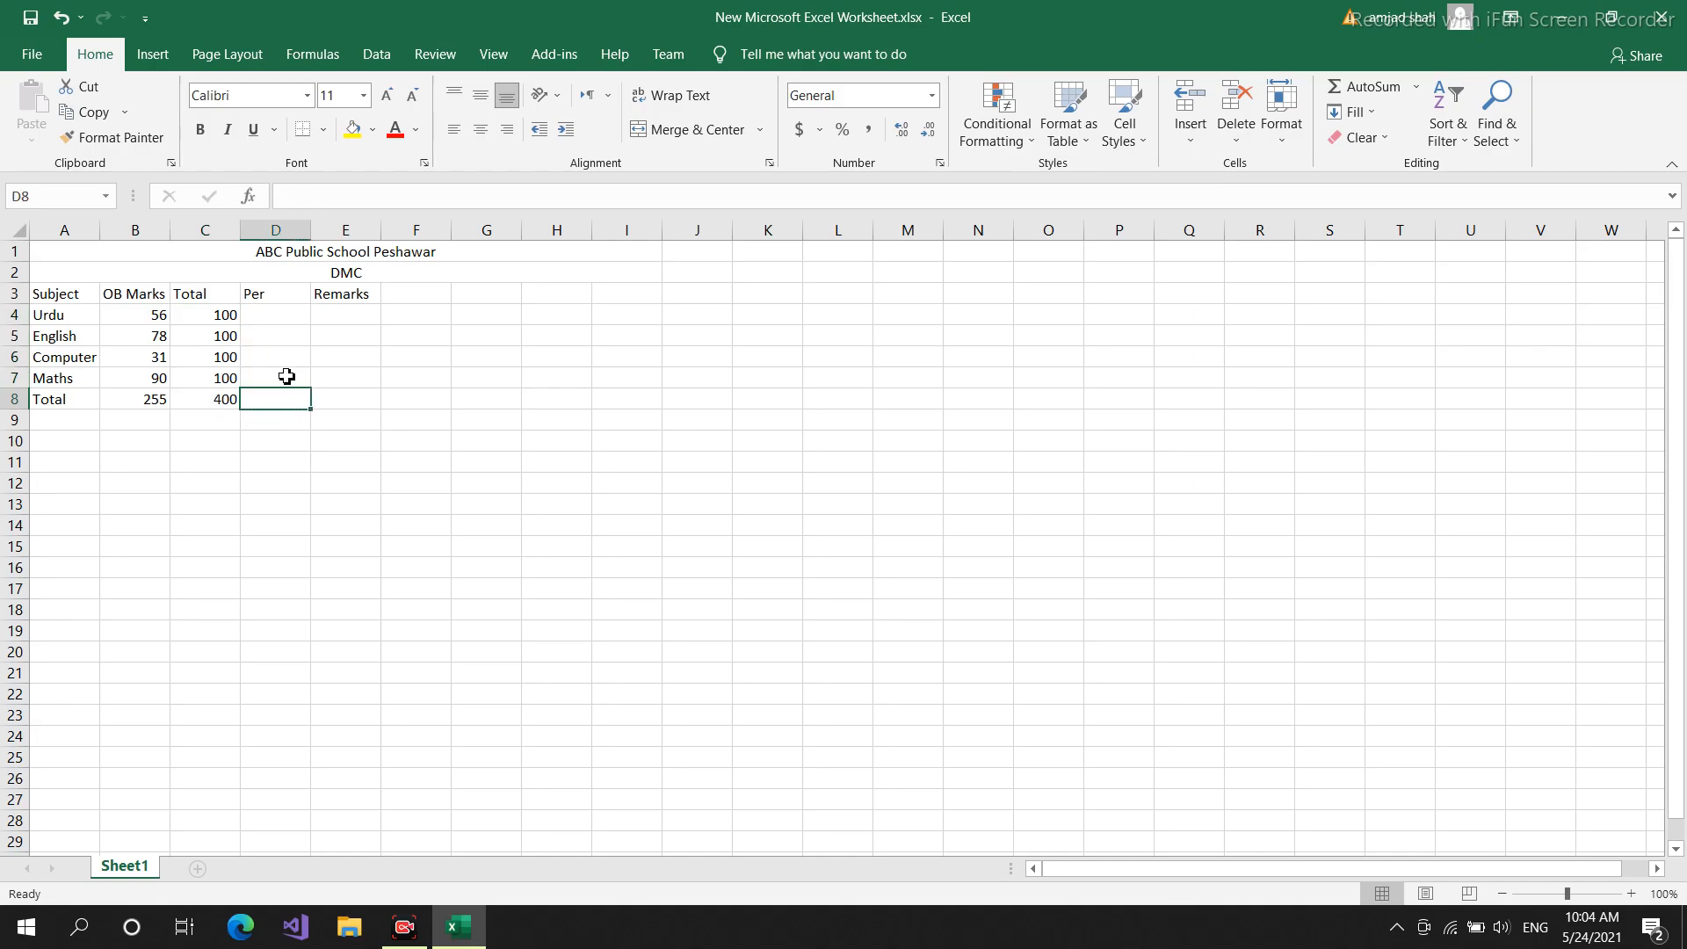
- Write the percentage rule (Obtain/Total)*100 as a text note in cell J6, outside the marks table
click(283, 313)
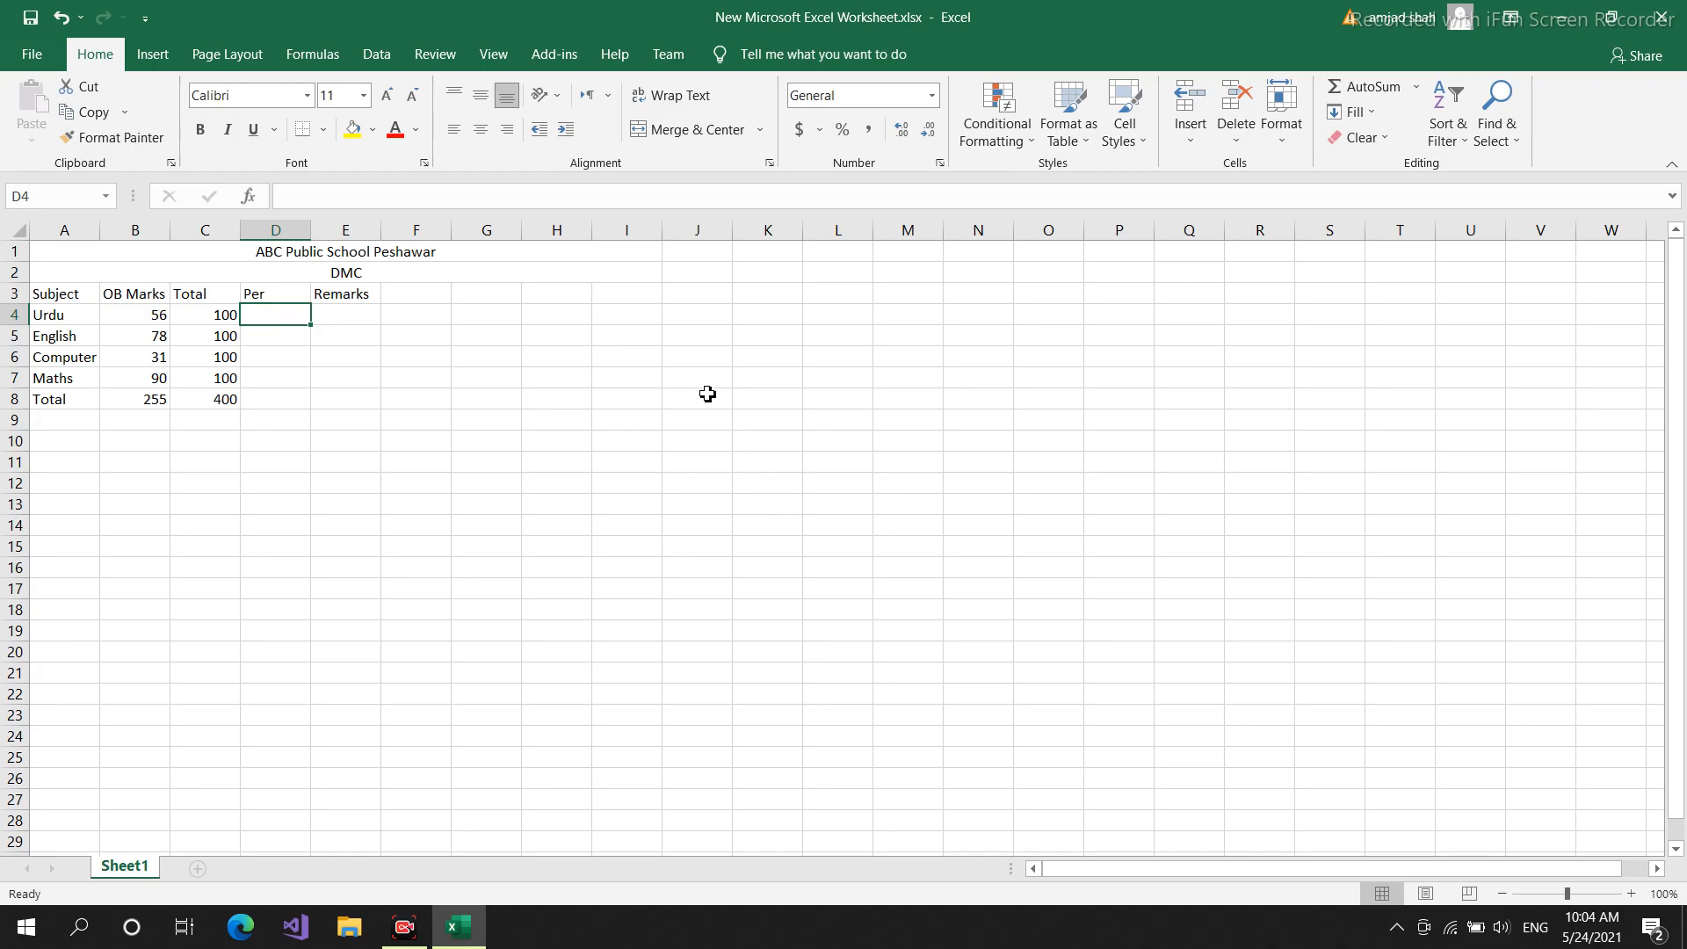
double_click(698, 356)
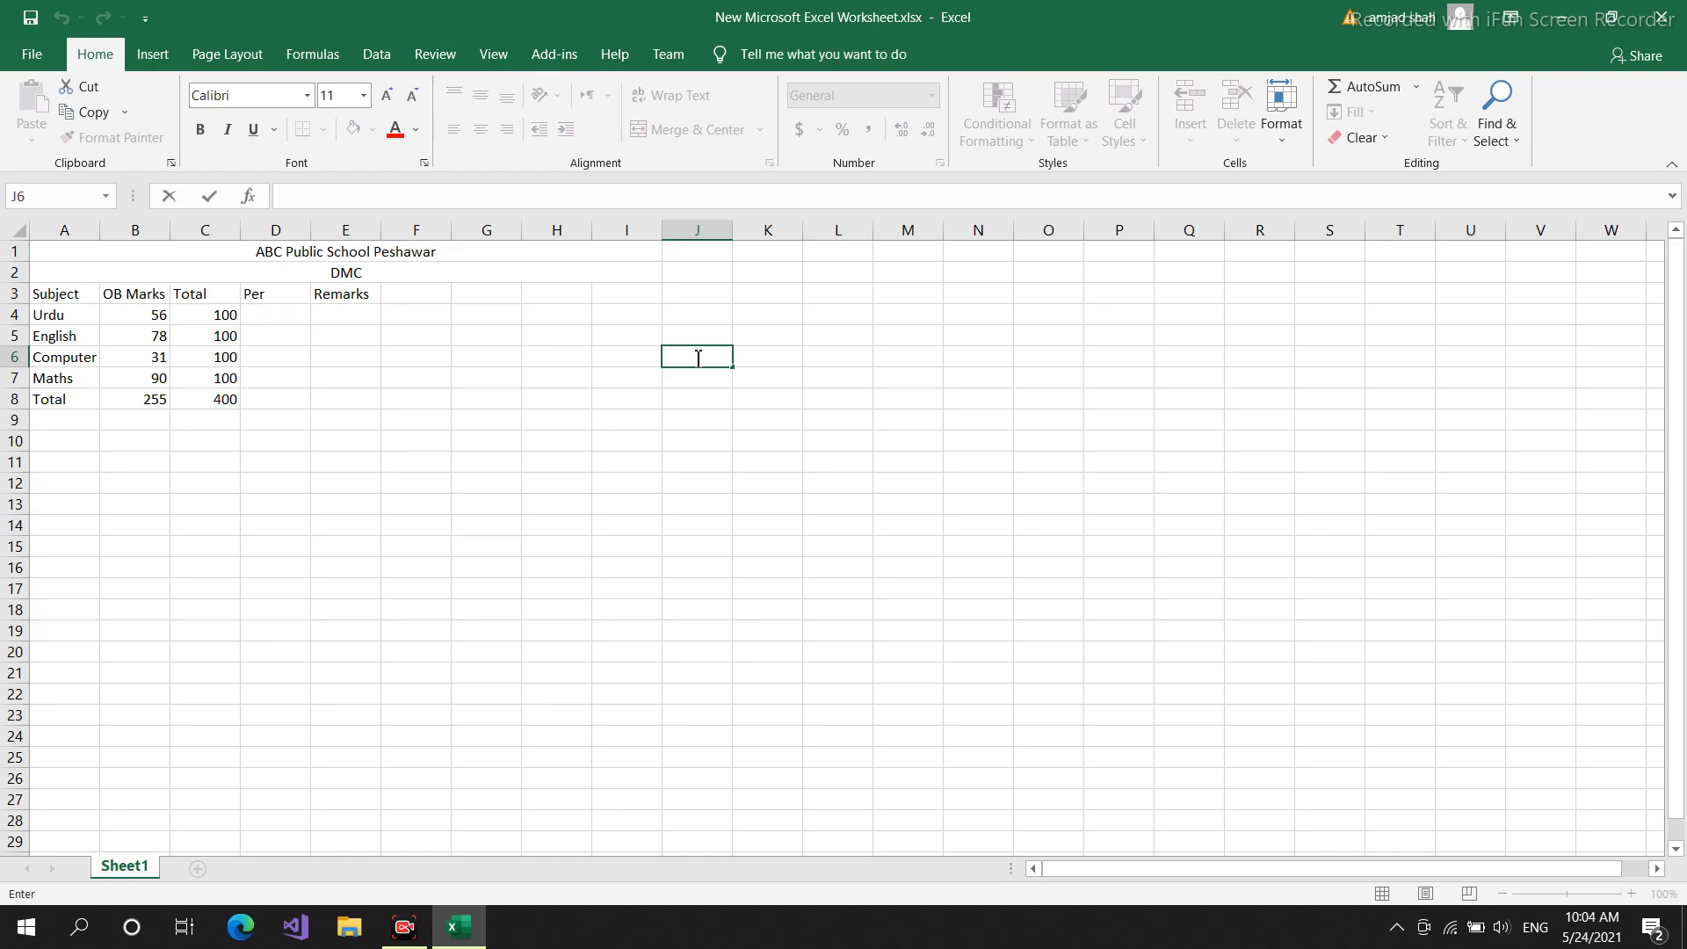
text(ontain)
key(BackSpace)
key(BackSpace)
key(BackSpace)
key(BackSpace)
key(BackSpace)
key(BackSpace)
text(On)
text(tain)
text(/)
text(Total)
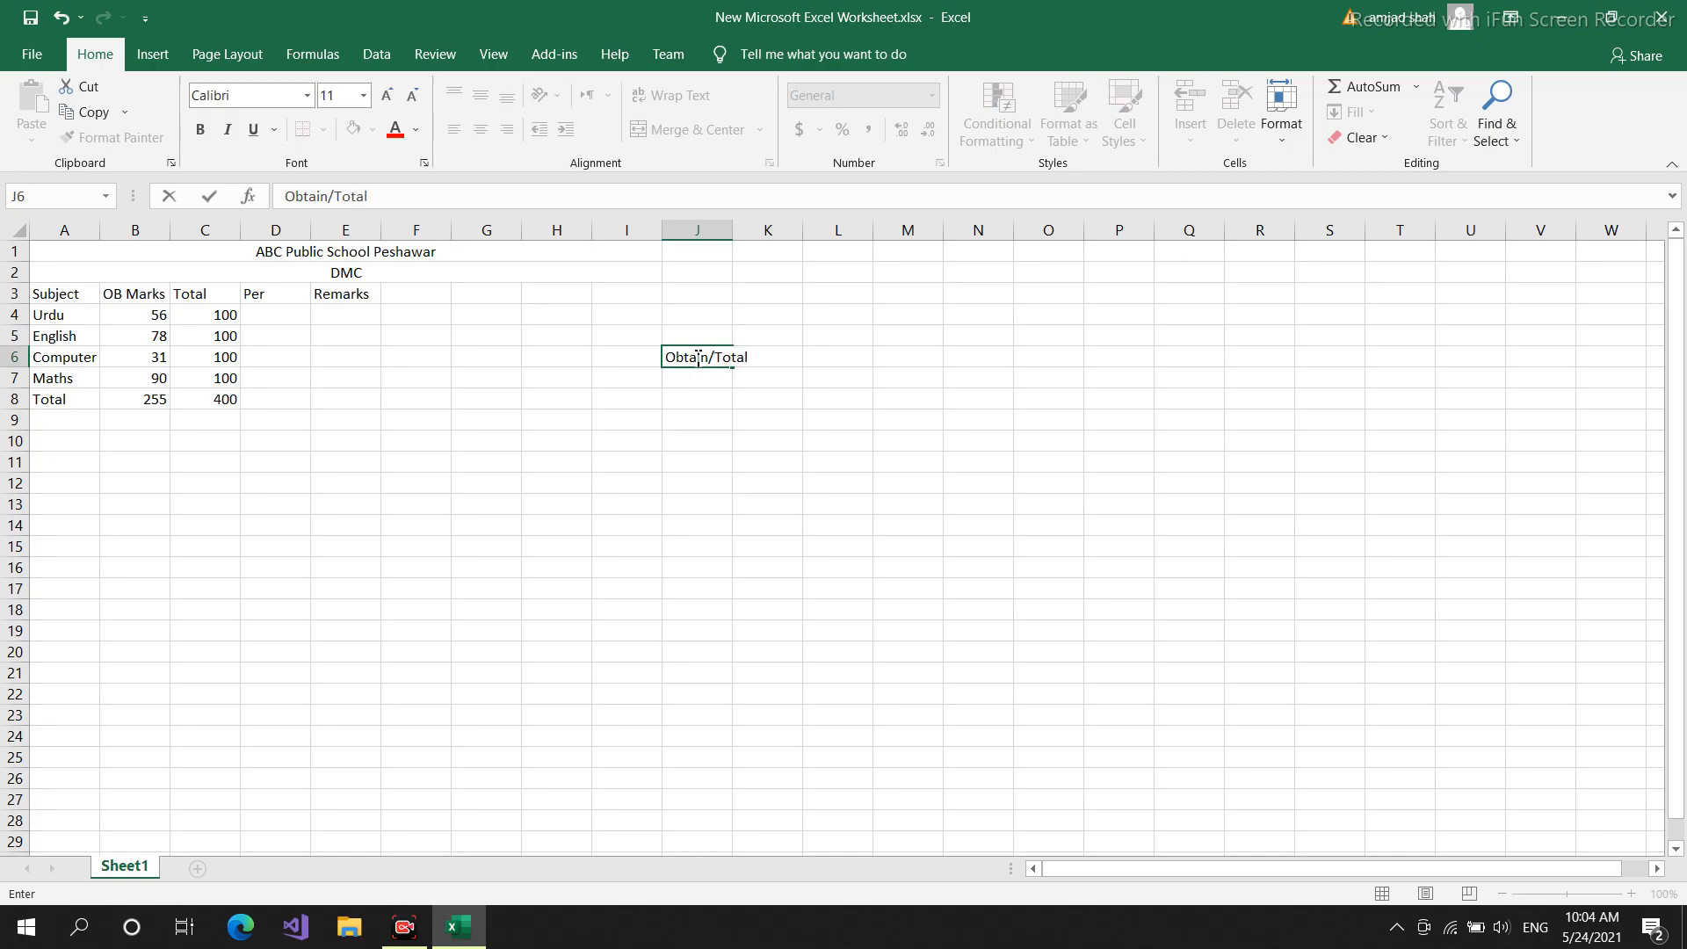
text())
key(Left)
key(Left)
key(Left)
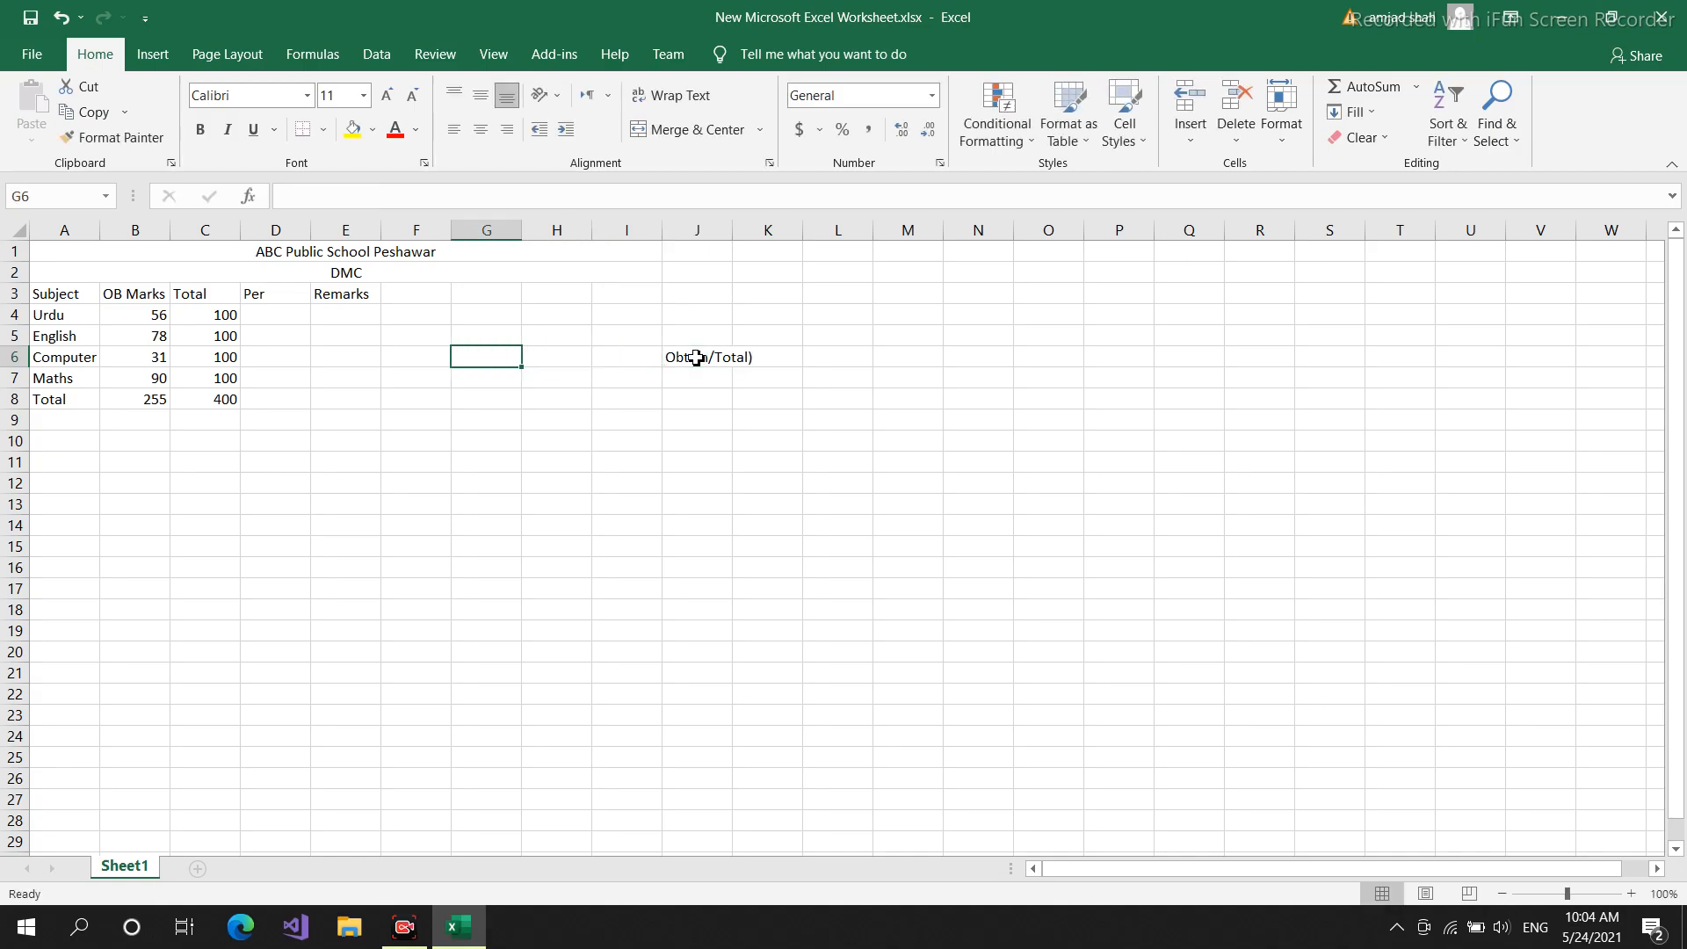
double_click(697, 358)
text(()
key(BackSpace)
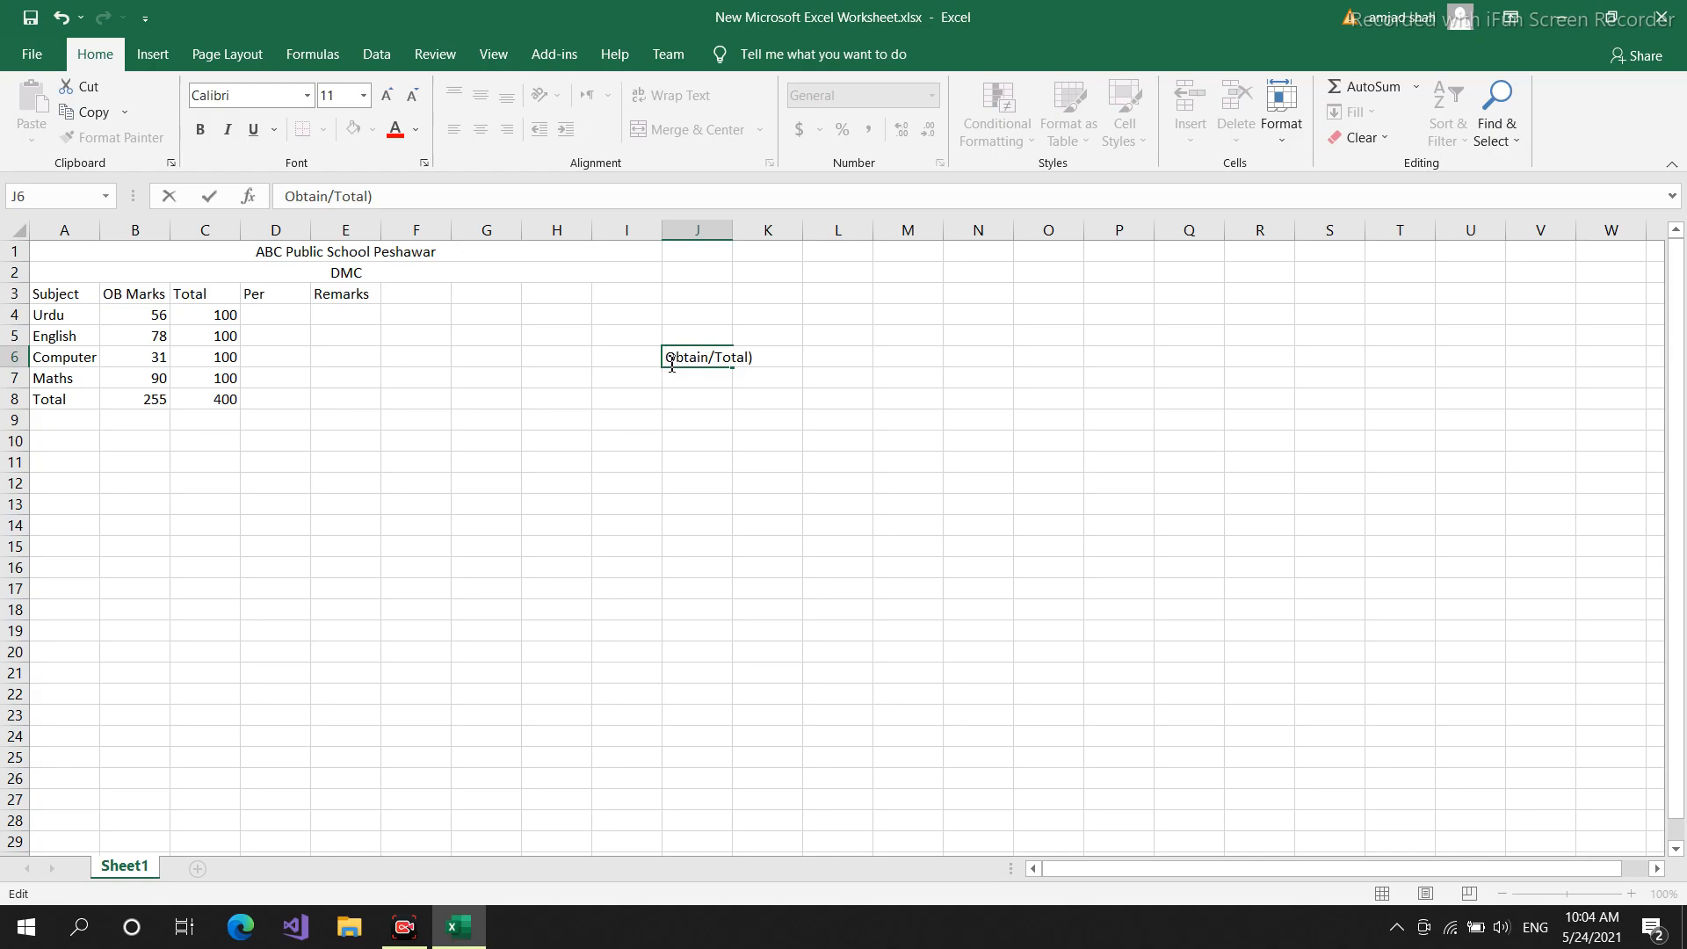
click(668, 360)
text(()
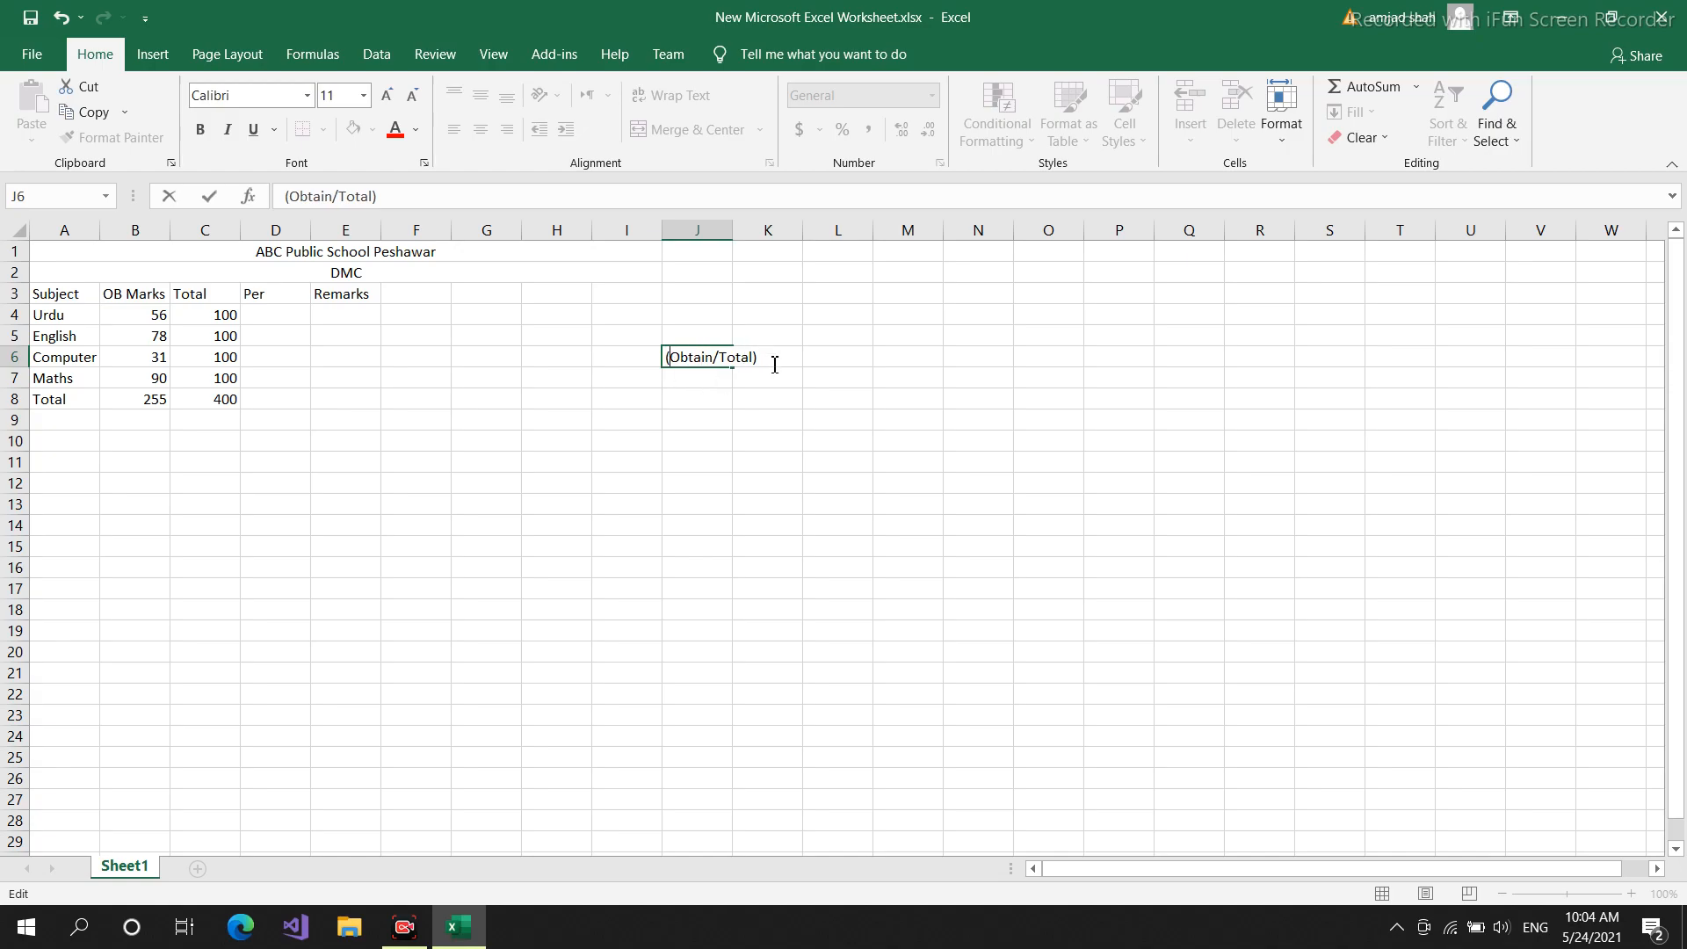
text(*100)
- Erase the percentage rule note from cell J6
key(BackSpace)
key(BackSpace)
key(BackSpace)
key(BackSpace)
key(BackSpace)
key(BackSpace)
key(BackSpace)
key(BackSpace)
key(BackSpace)
key(BackSpace)
key(BackSpace)
key(BackSpace)
key(BackSpace)
key(BackSpace)
key(BackSpace)
key(BackSpace)
key(BackSpace)
key(BackSpace)
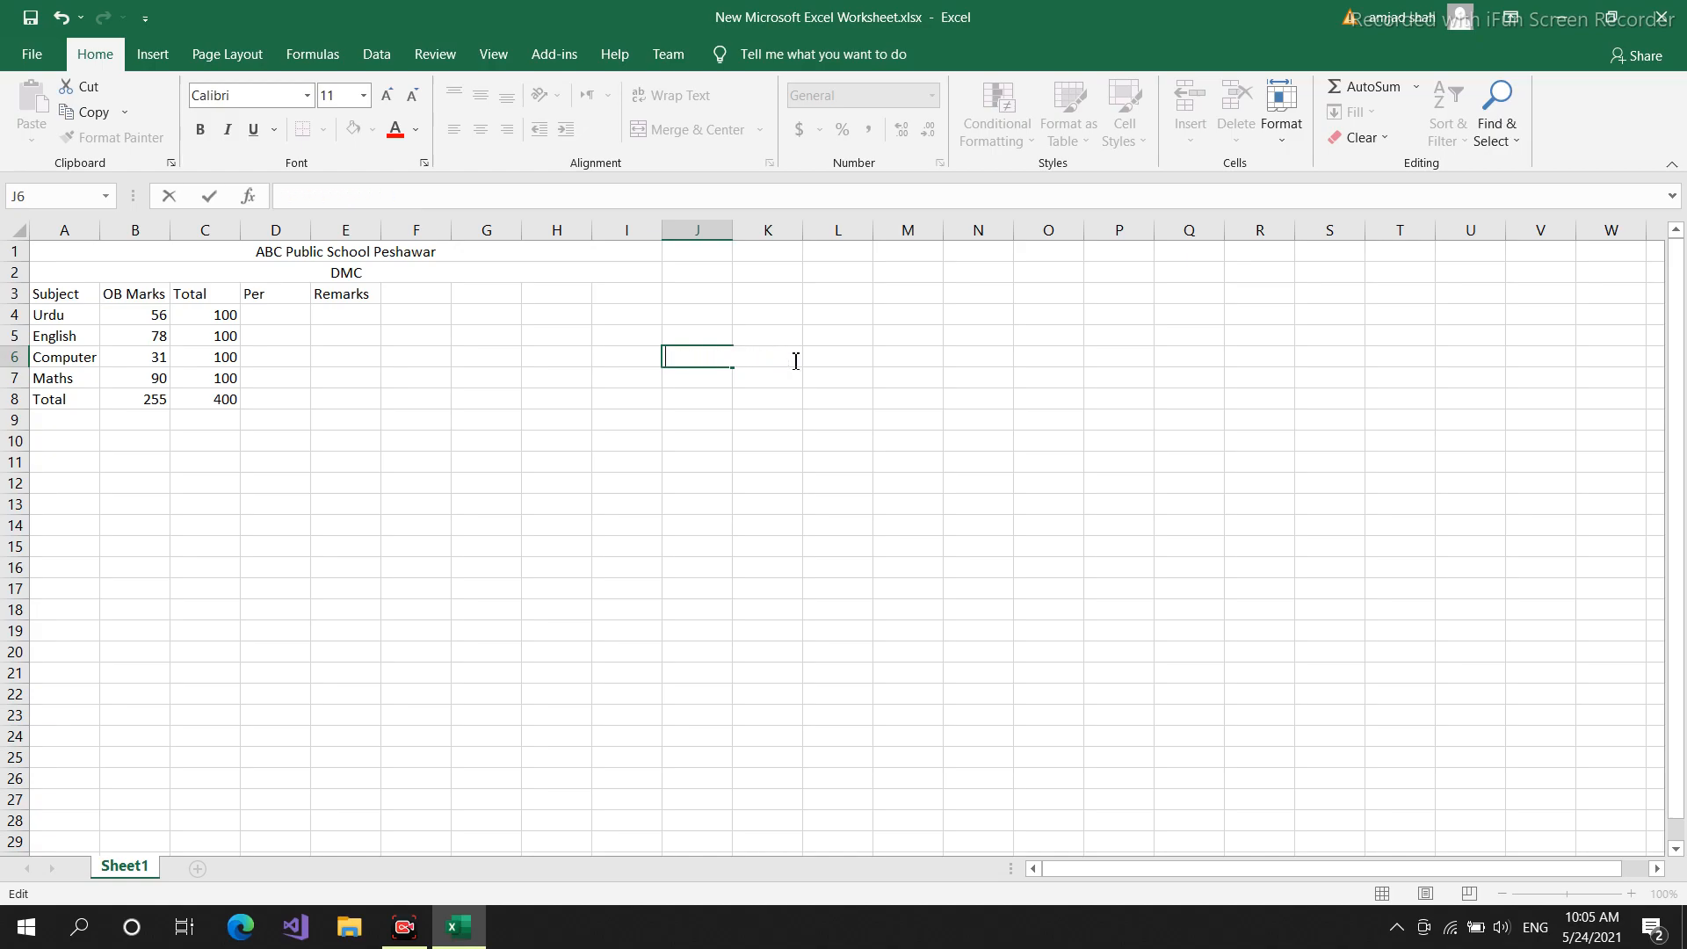
- Enter the percentage formula =(B4/C4)*100 for Urdu in cell D4
click(281, 315)
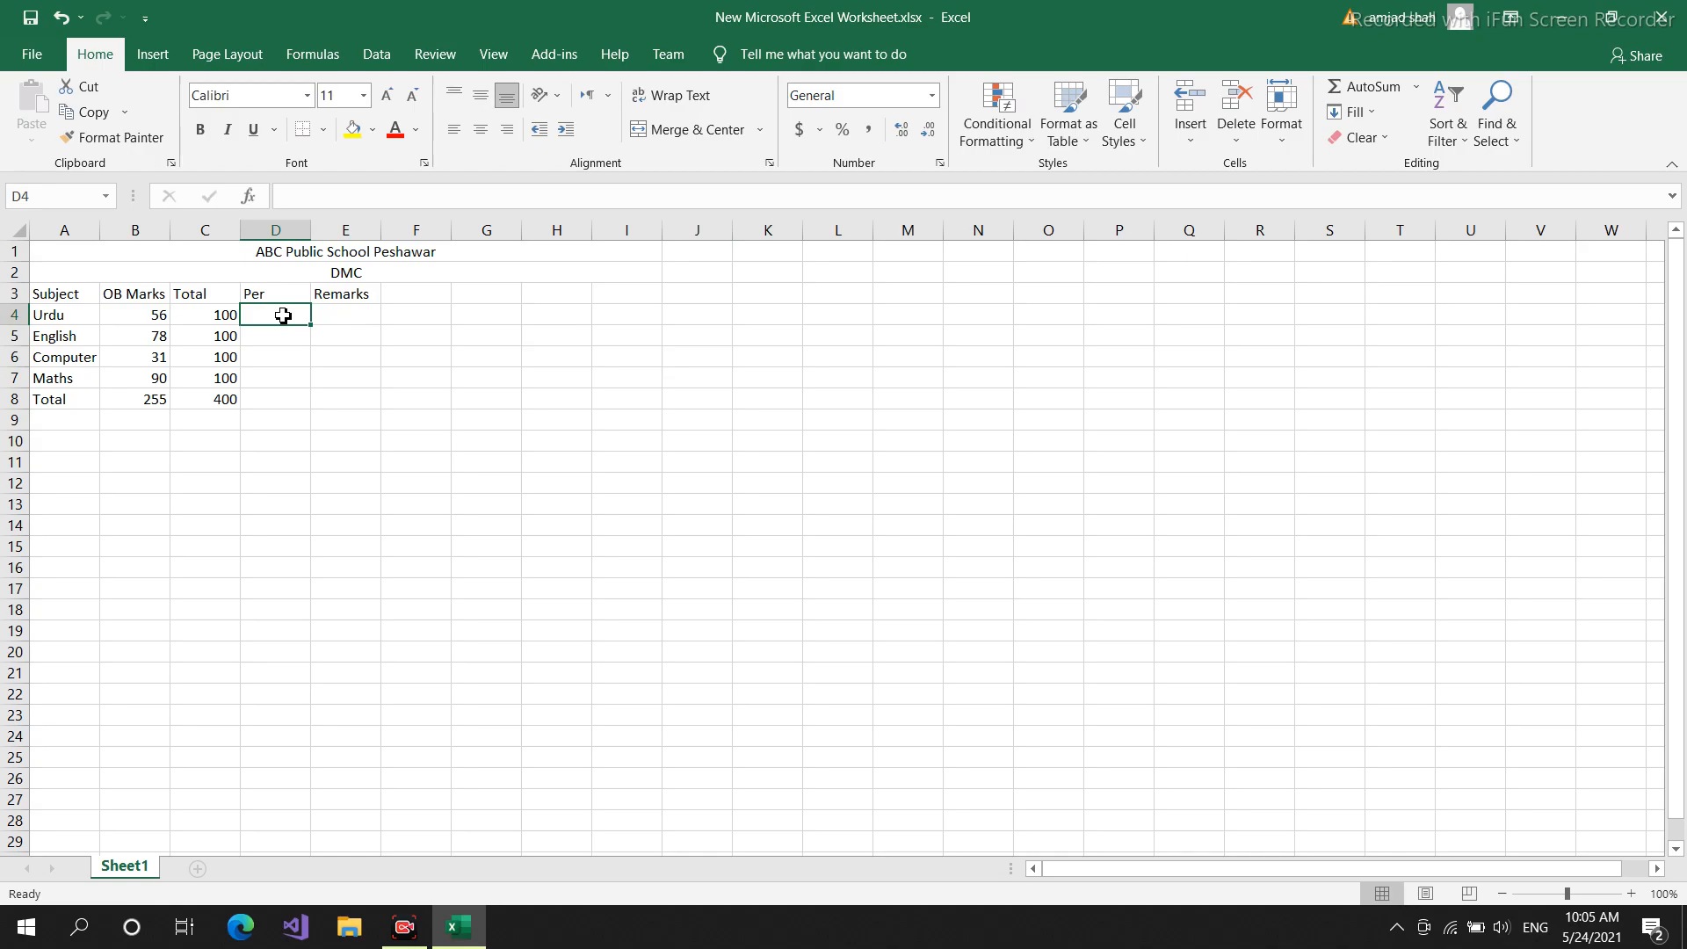
double_click(283, 315)
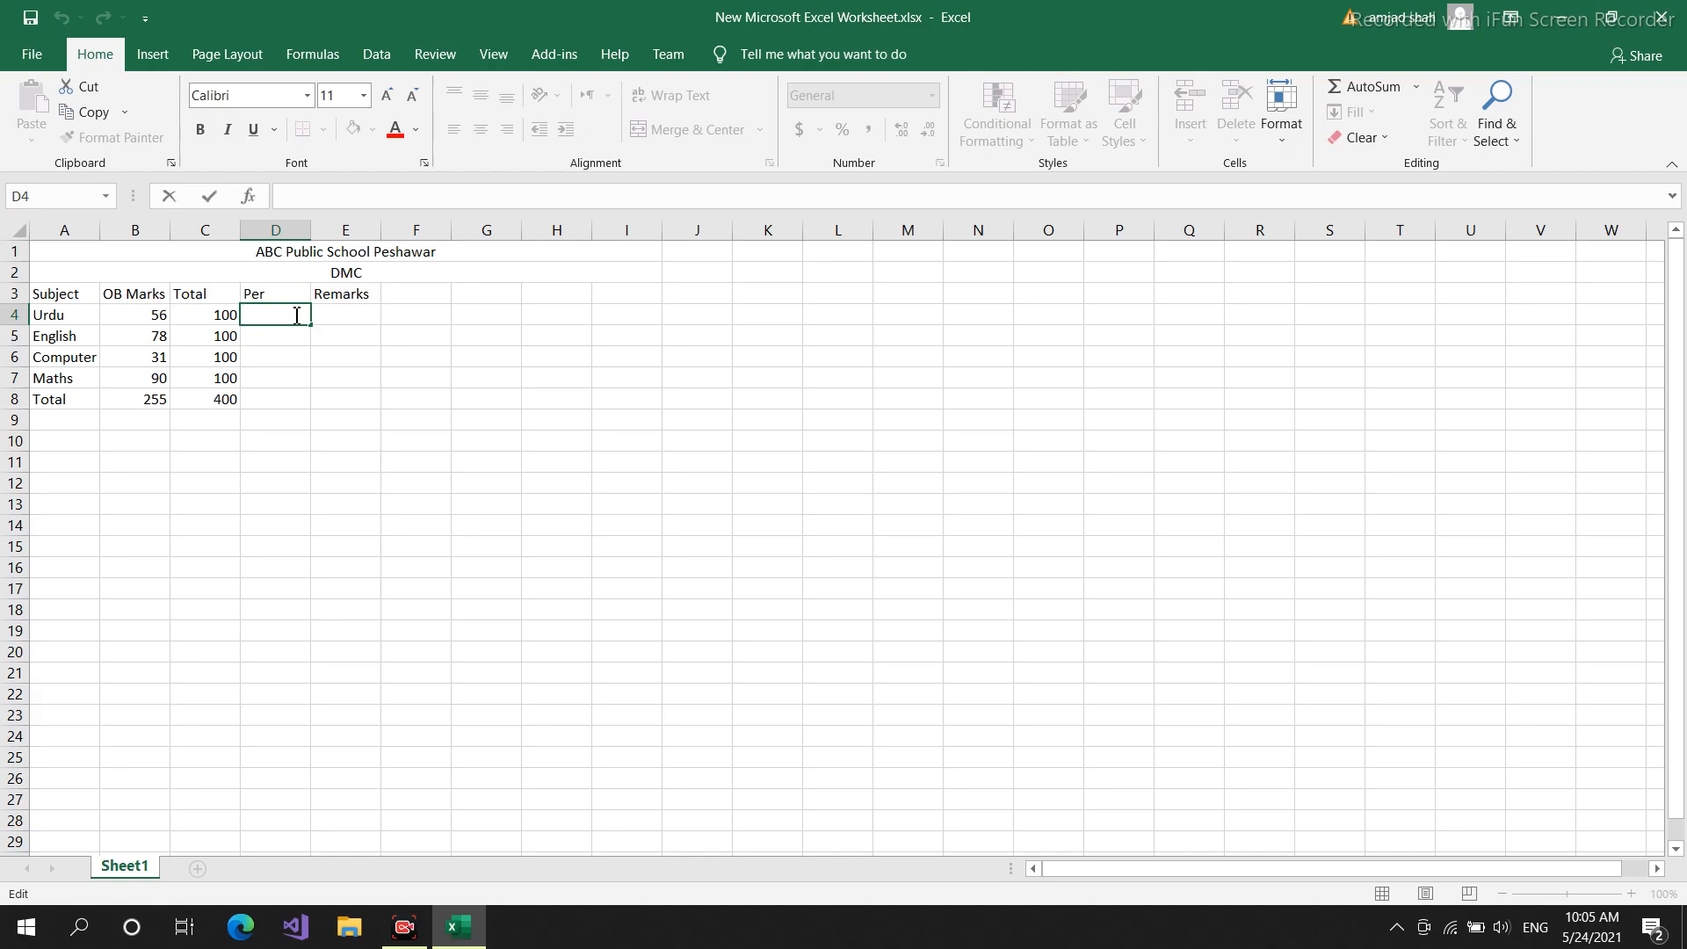
text(=)
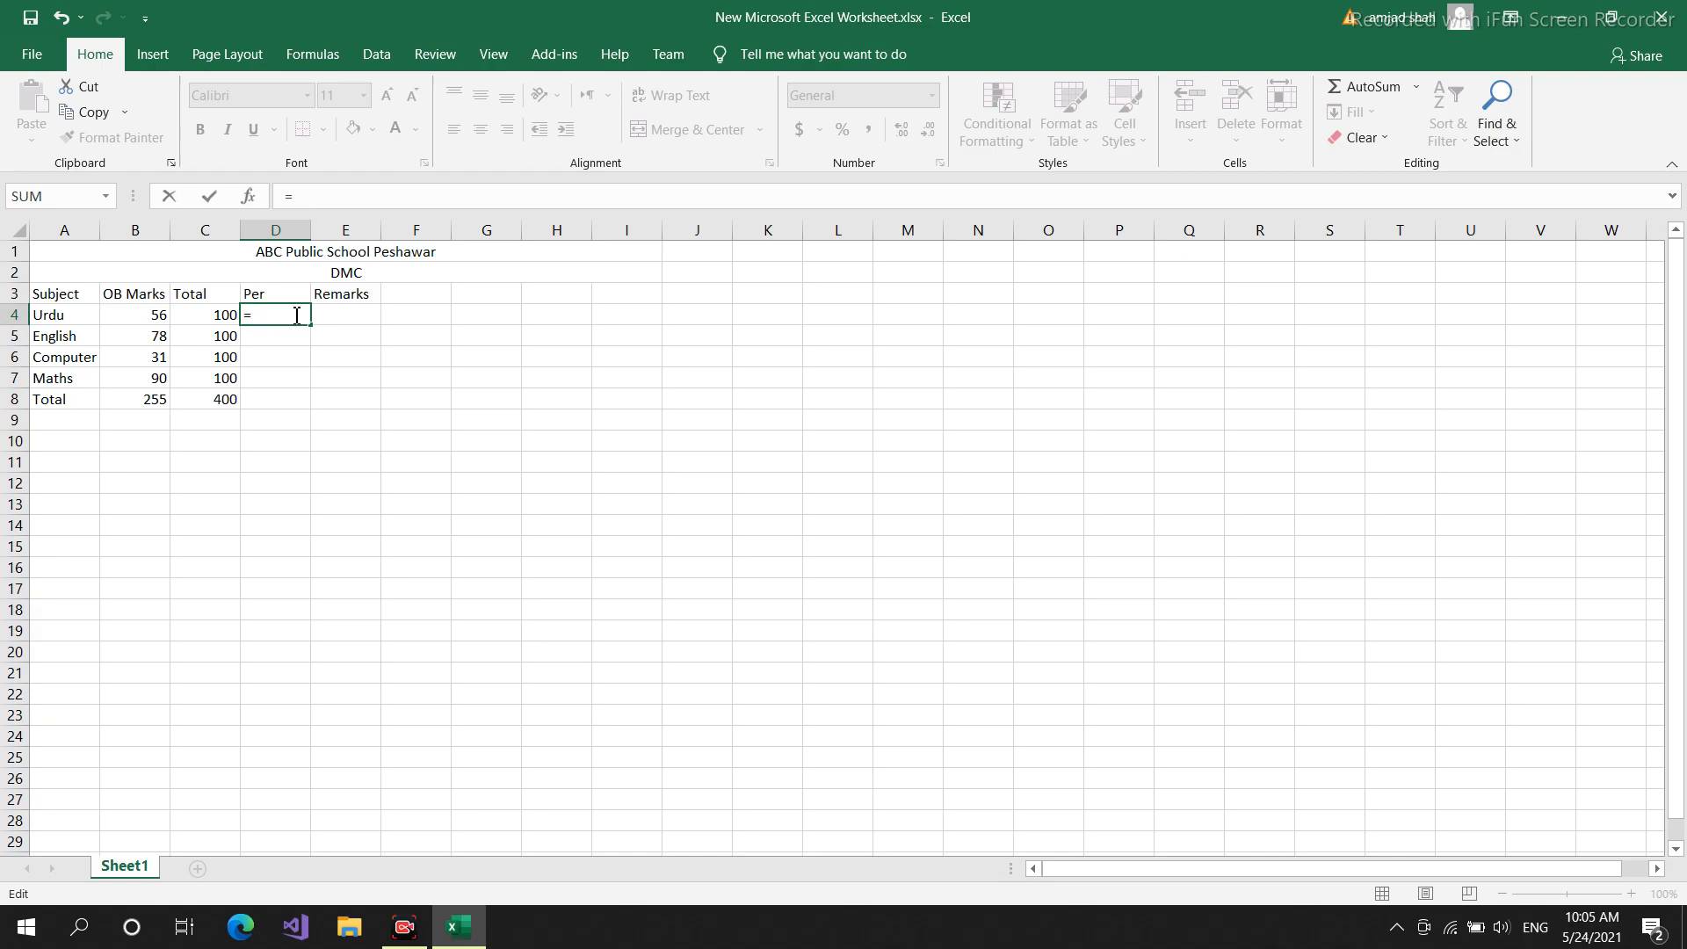
text((B4)
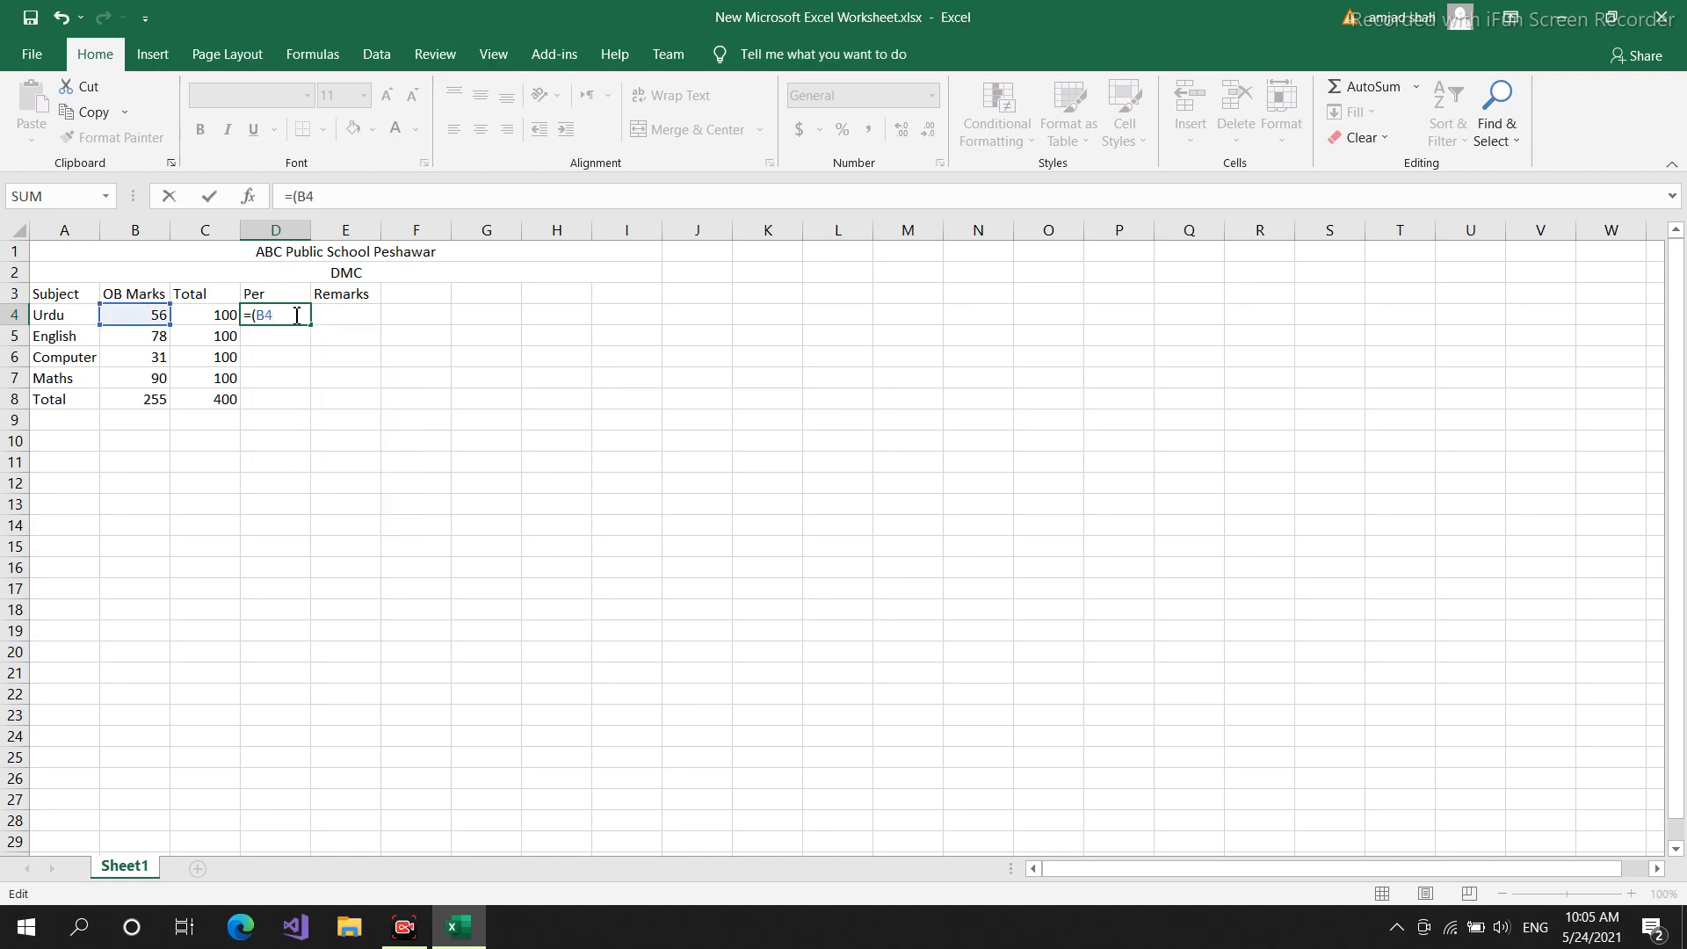
text(/C$)
key(BackSpace)
text(4)*100))
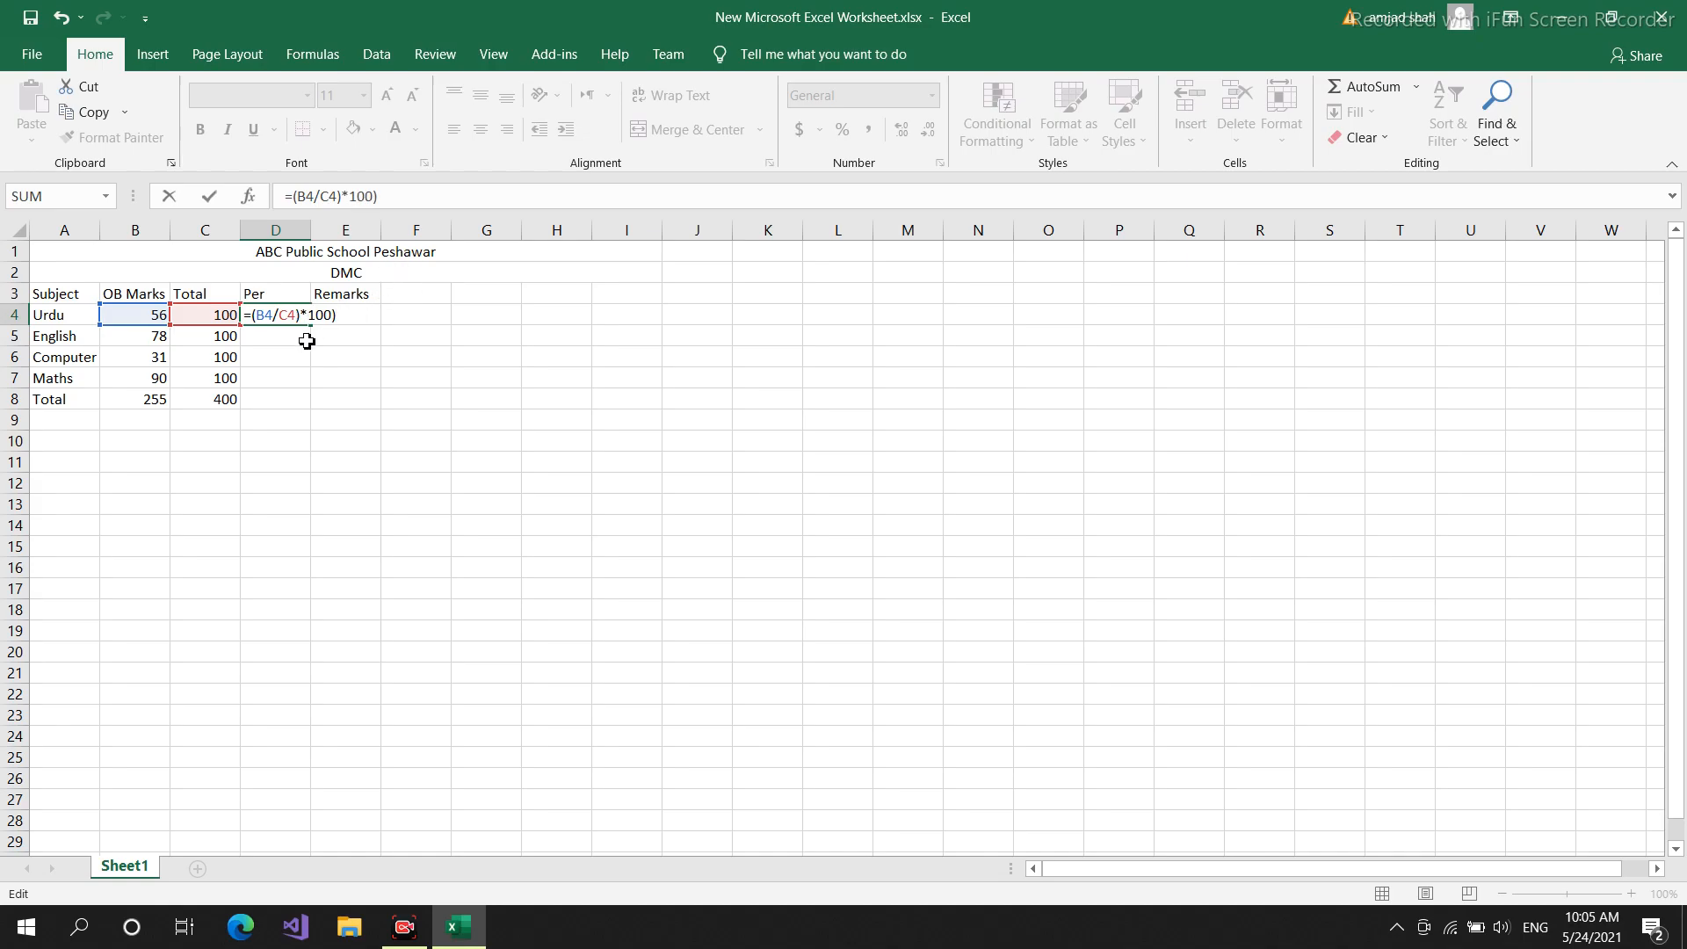
key(Return)
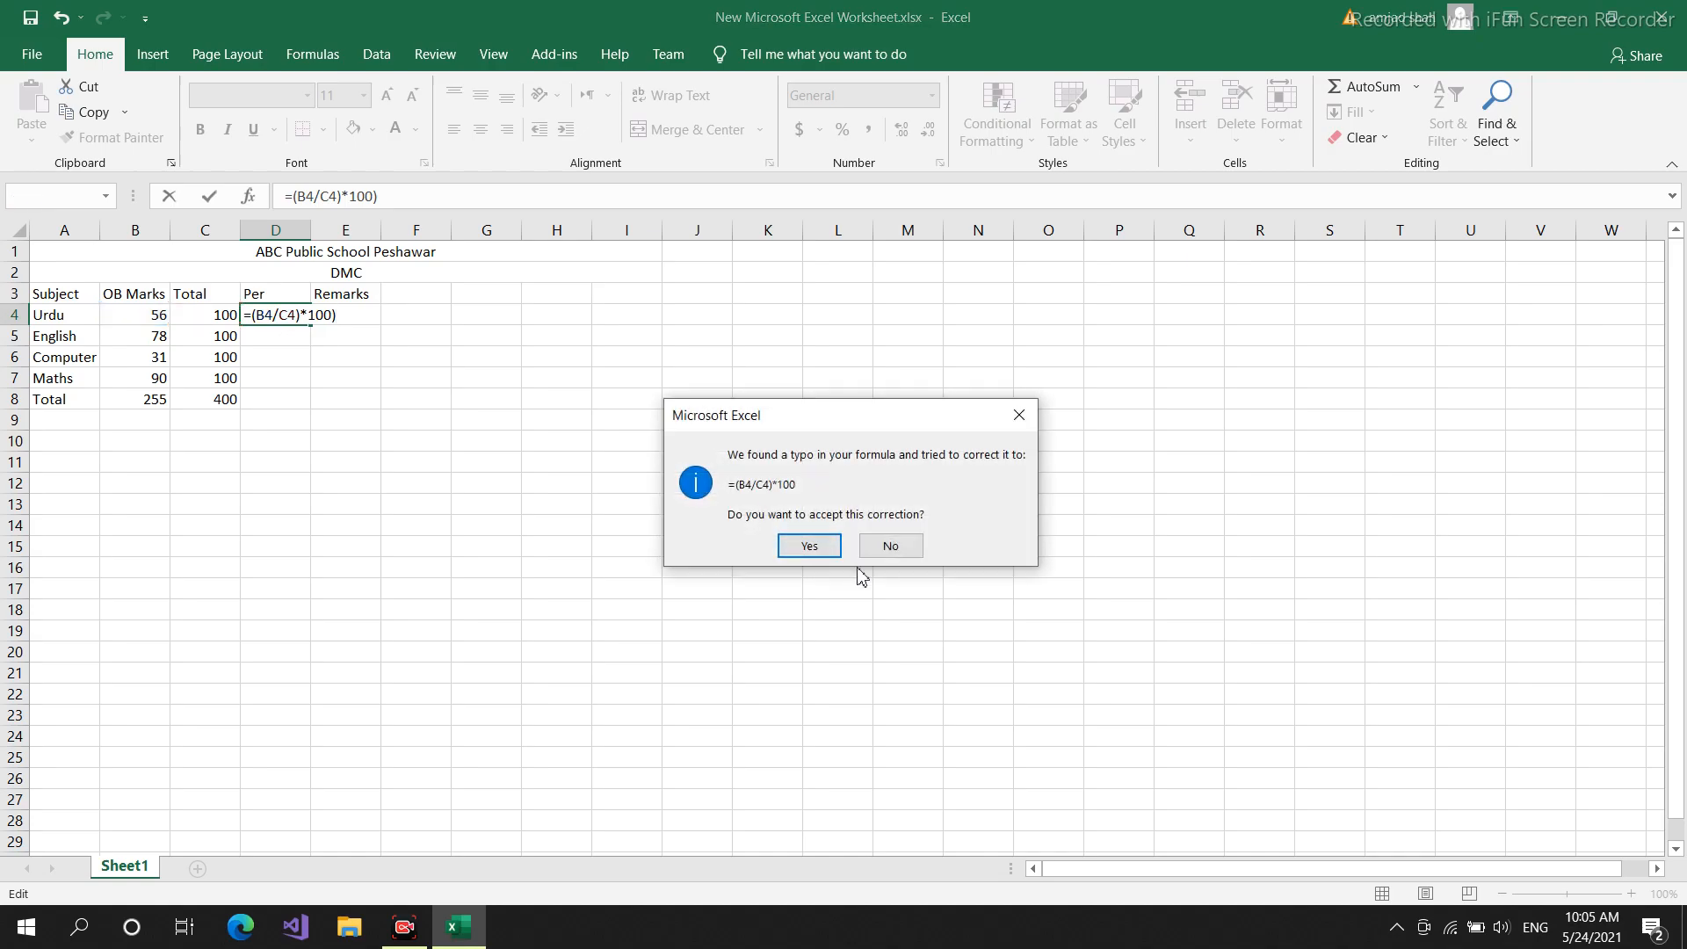
click(809, 545)
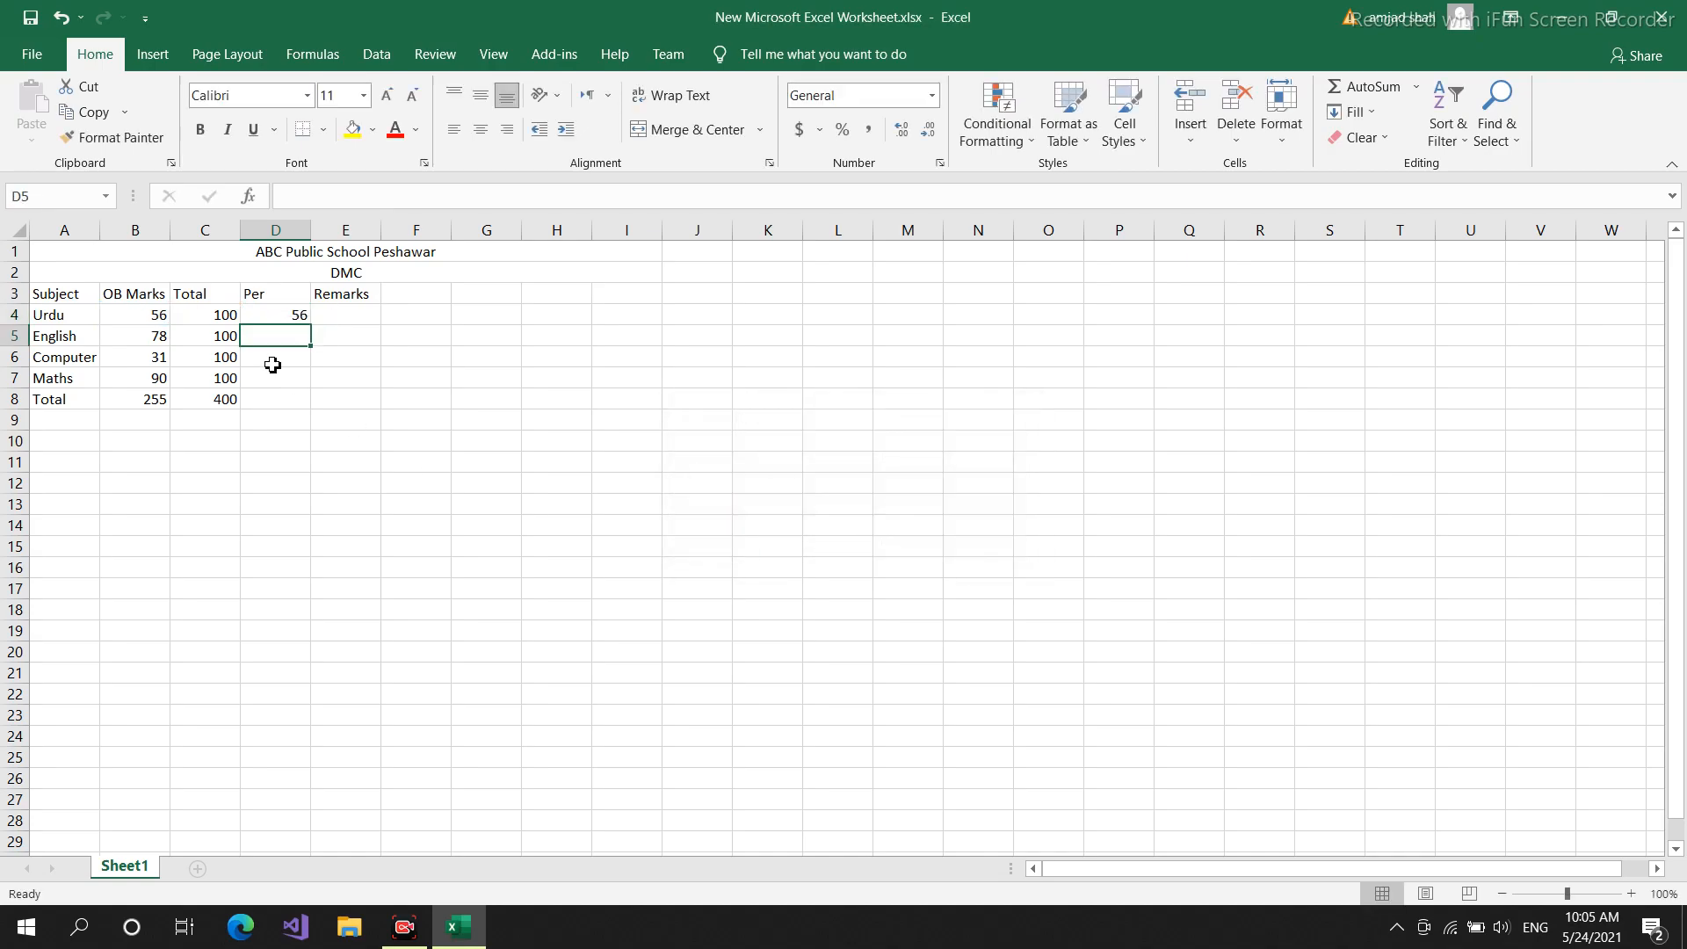
- Fill the percentage formula from D4 down through the other subjects and the total row to D8
click(290, 318)
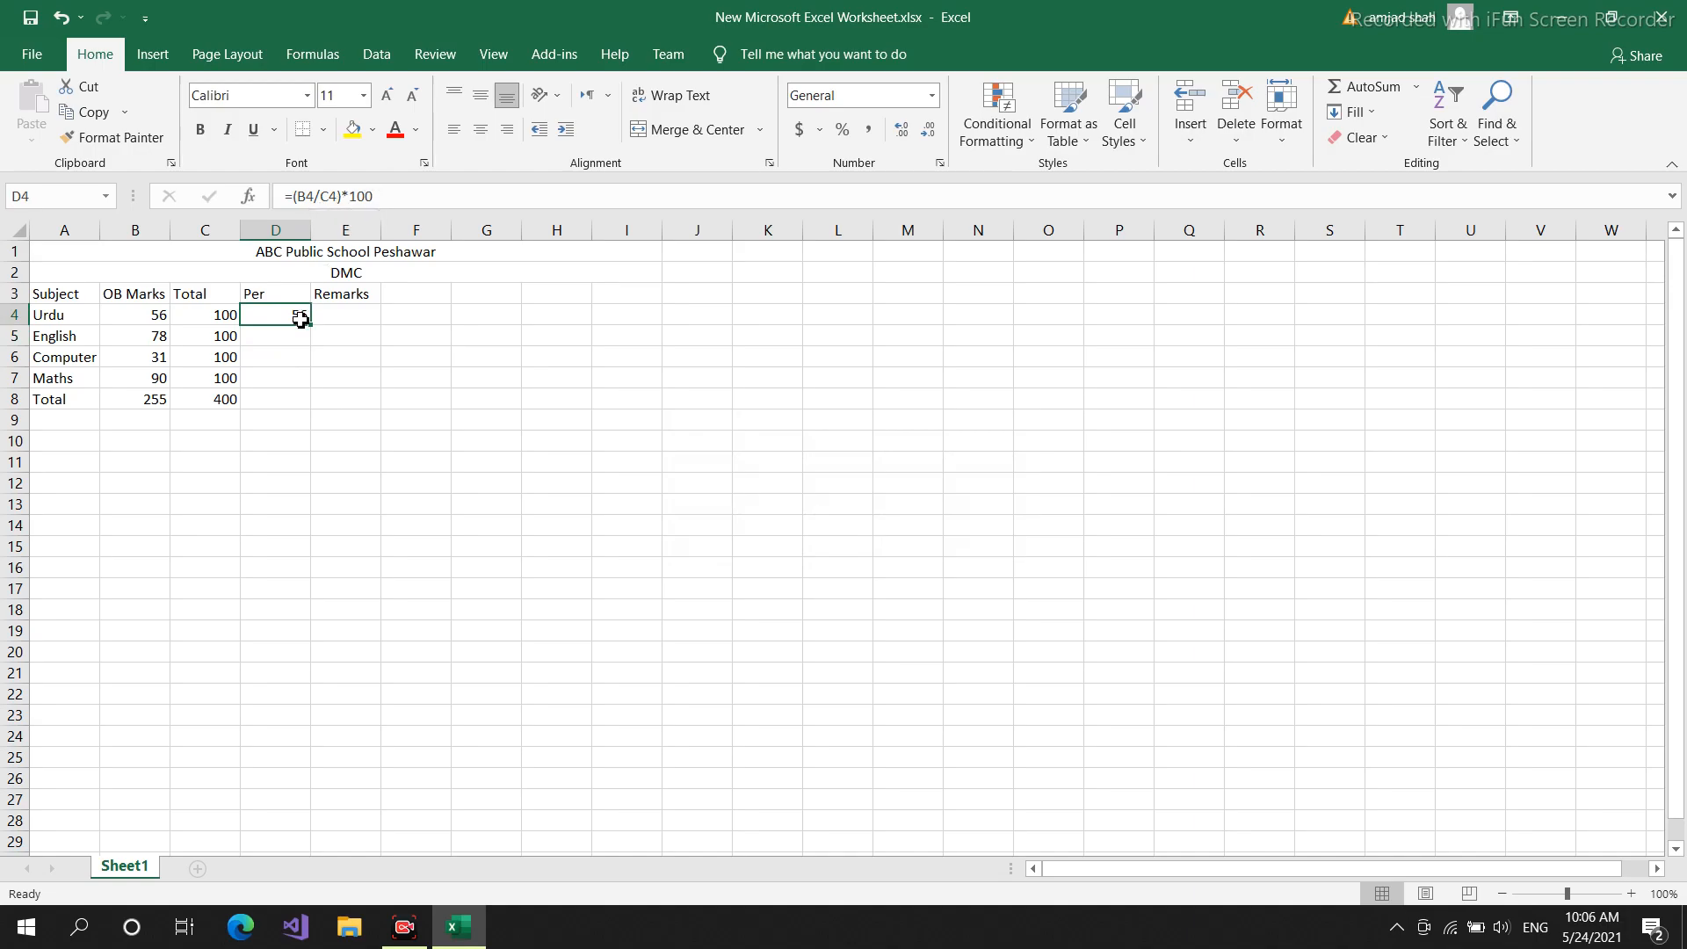
click(292, 345)
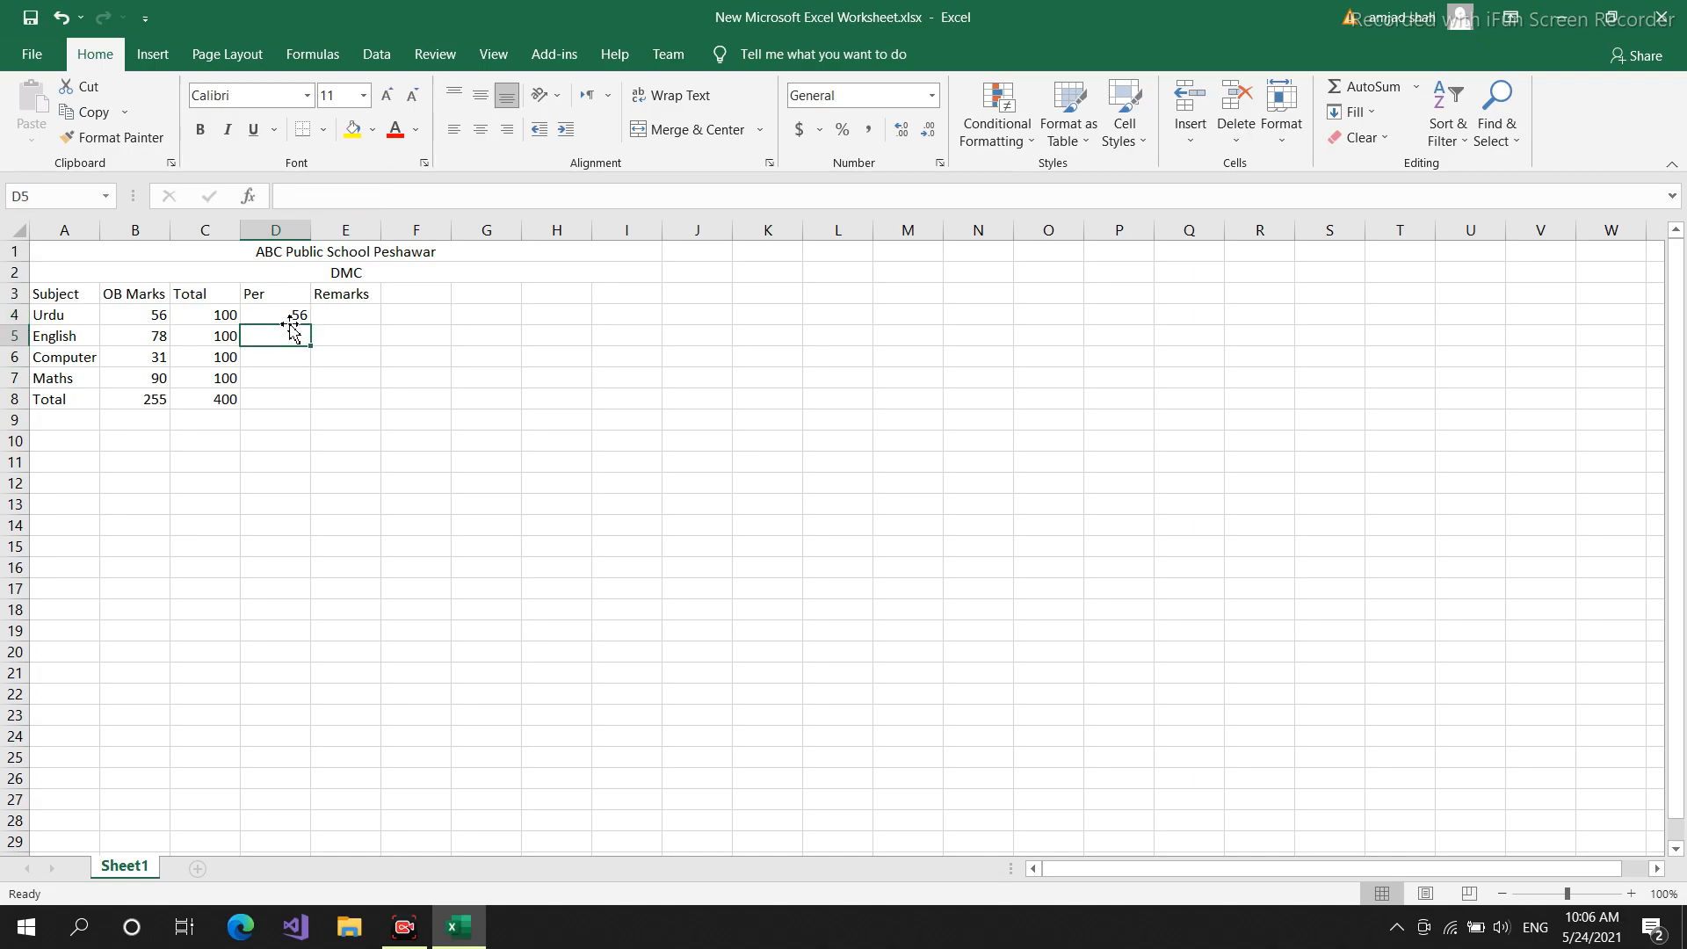
click(286, 314)
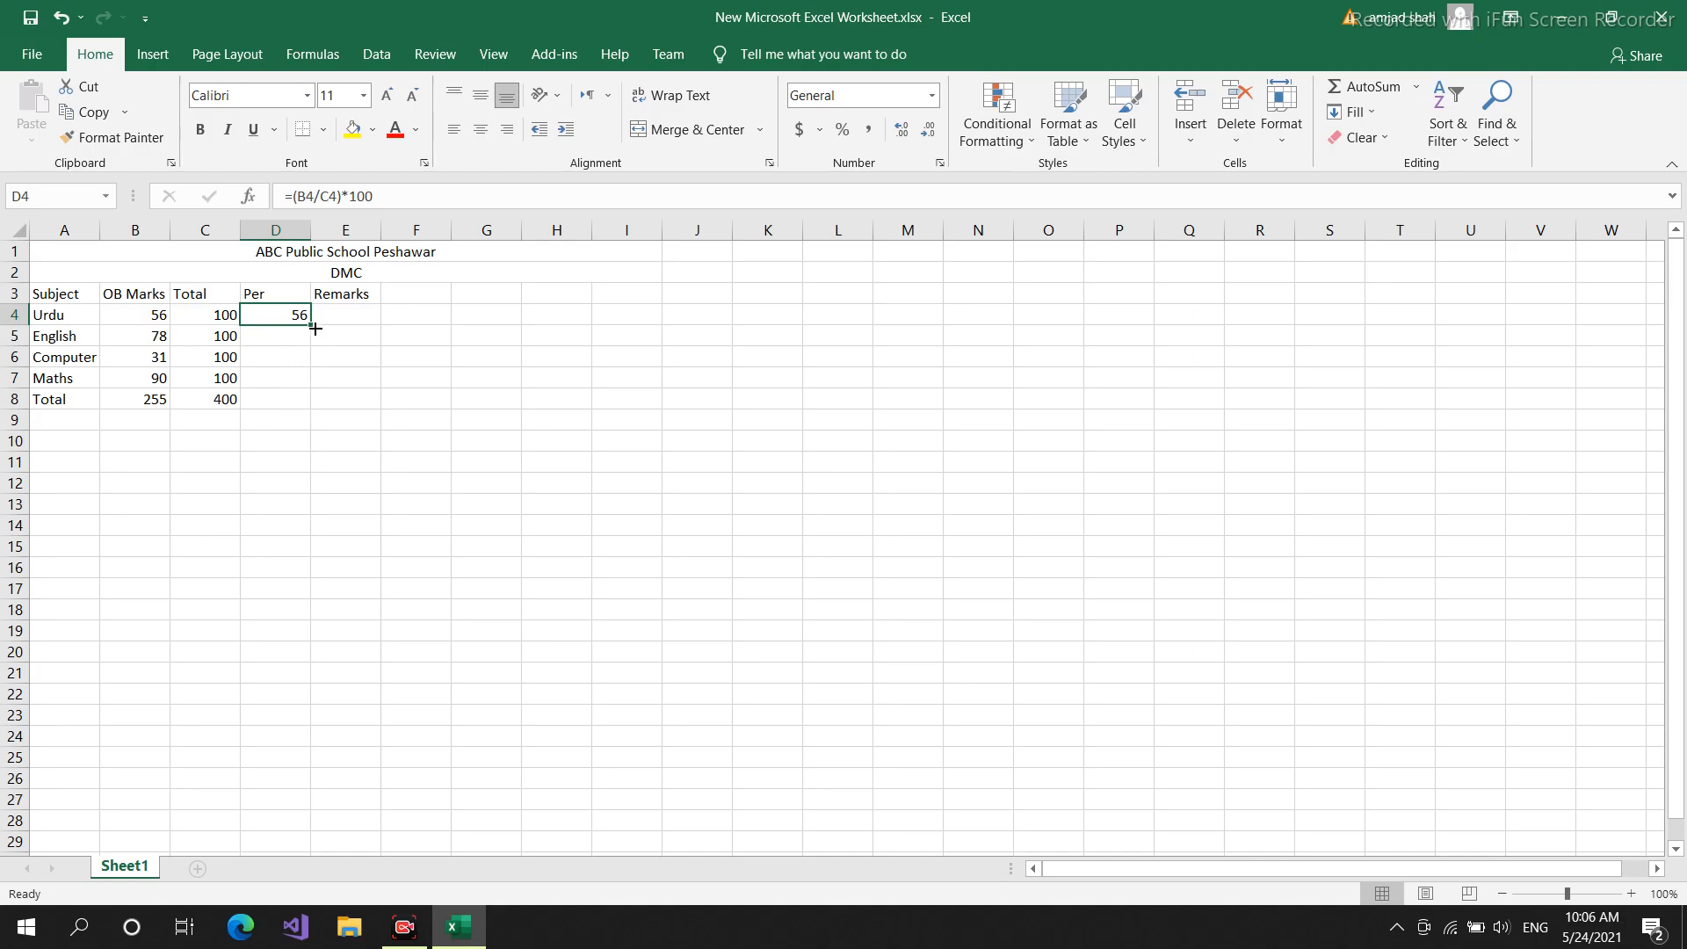
drag(313, 327, 313, 406)
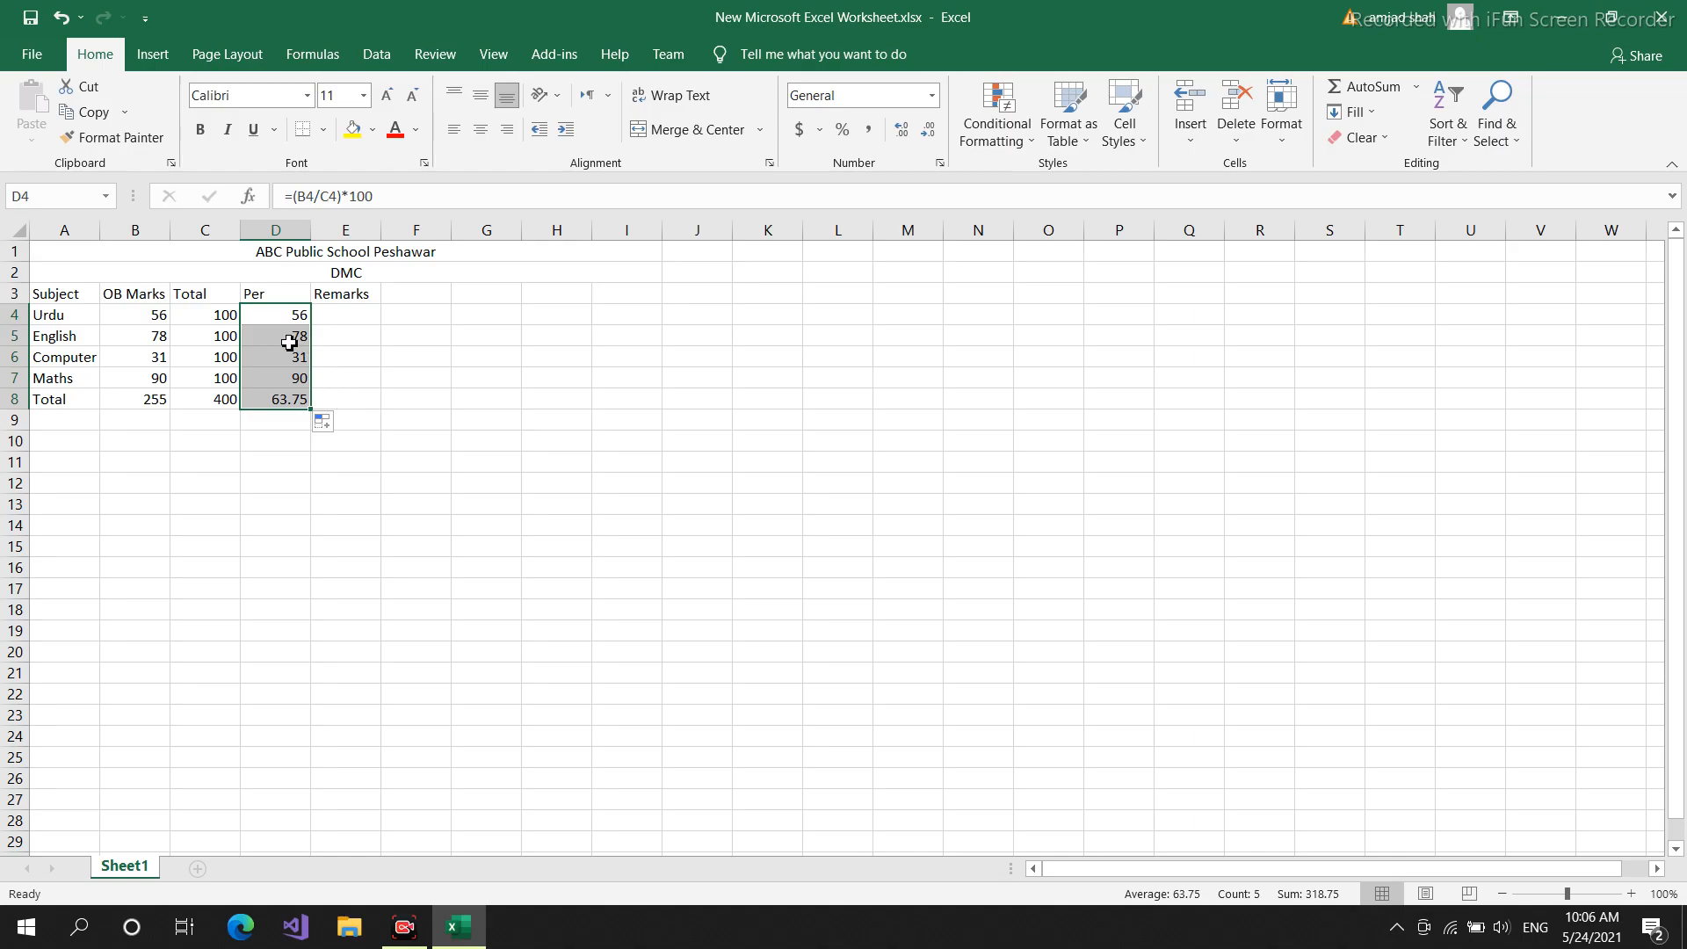
click(275, 404)
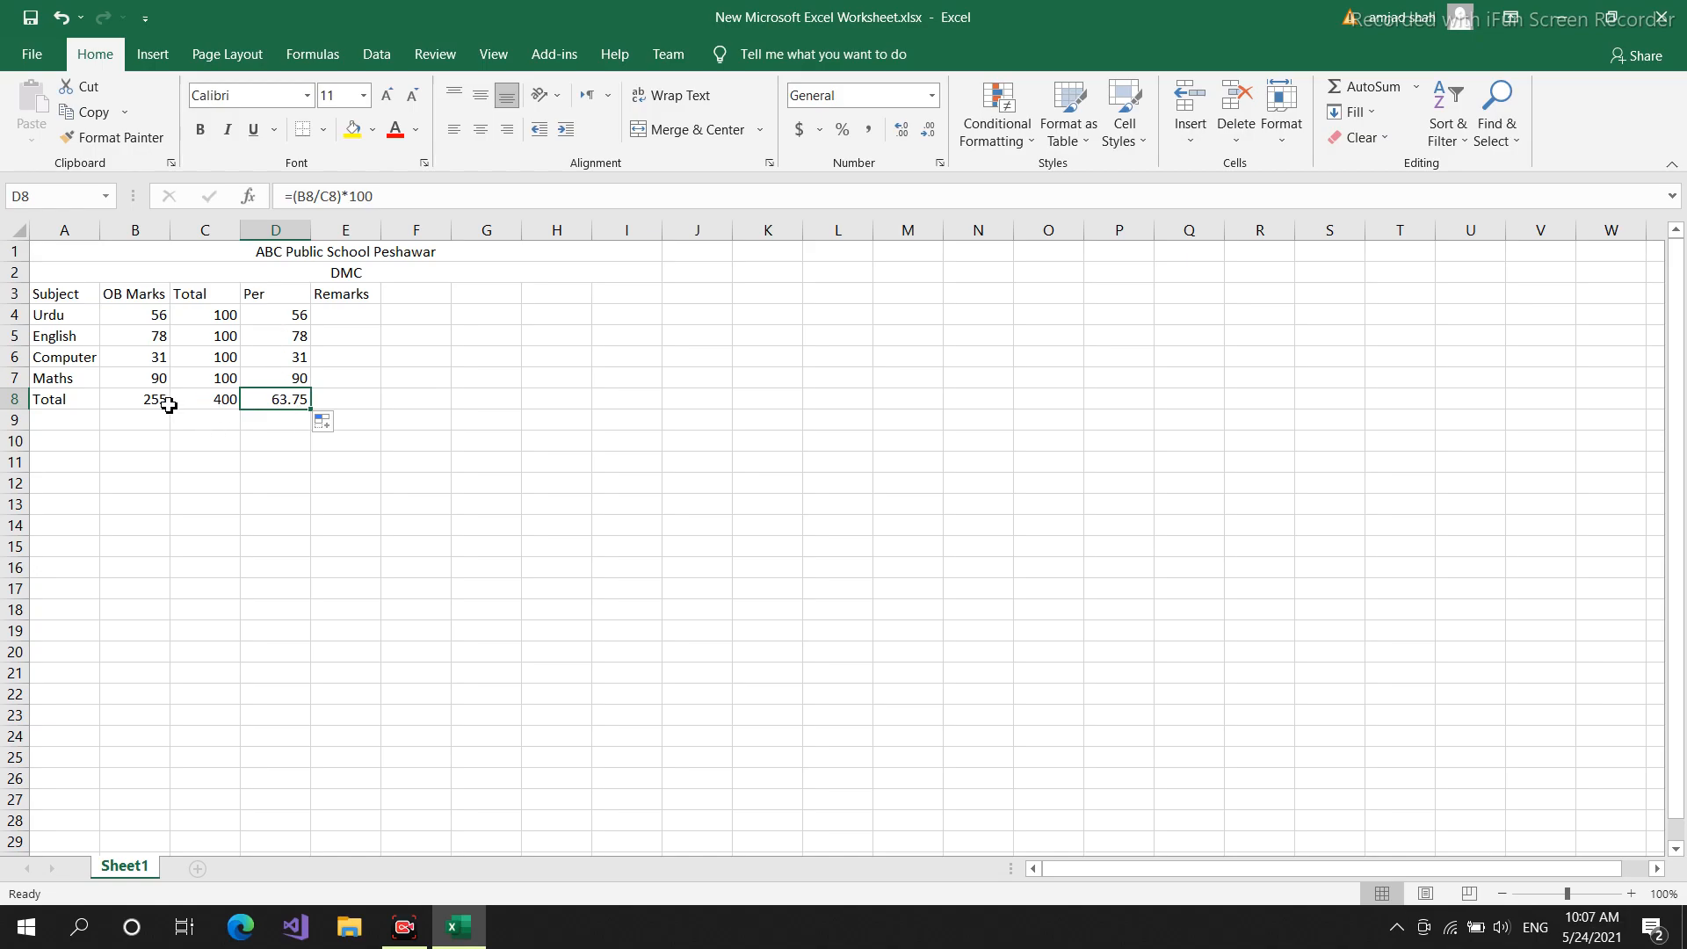
double_click(358, 313)
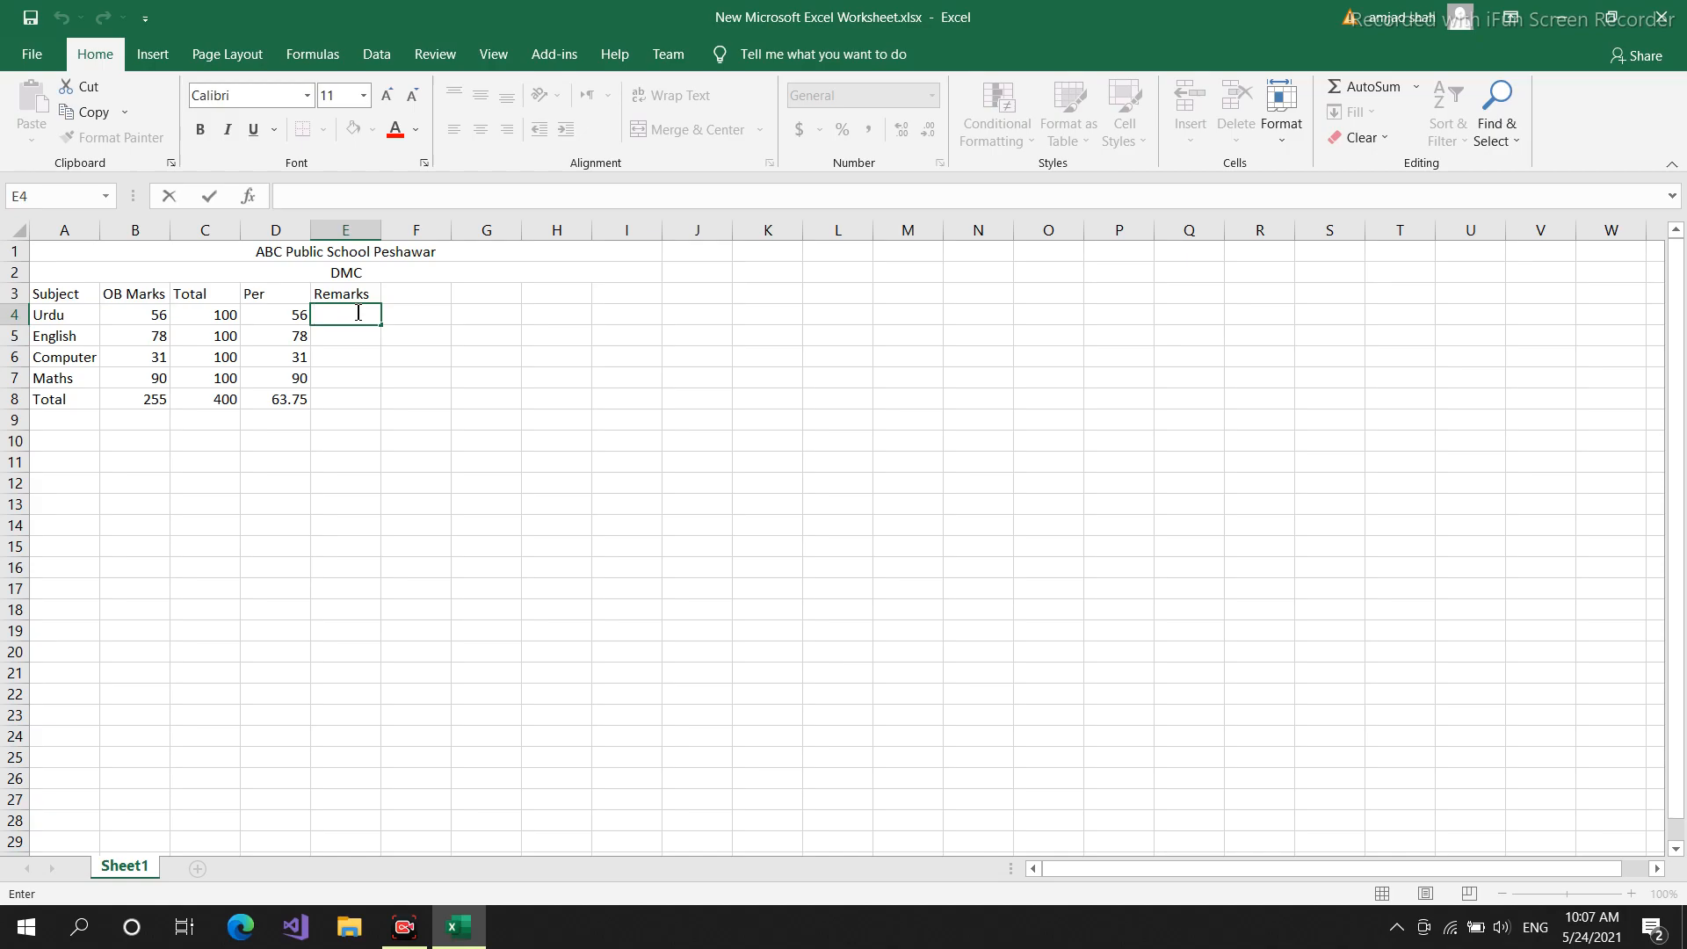
text(=)
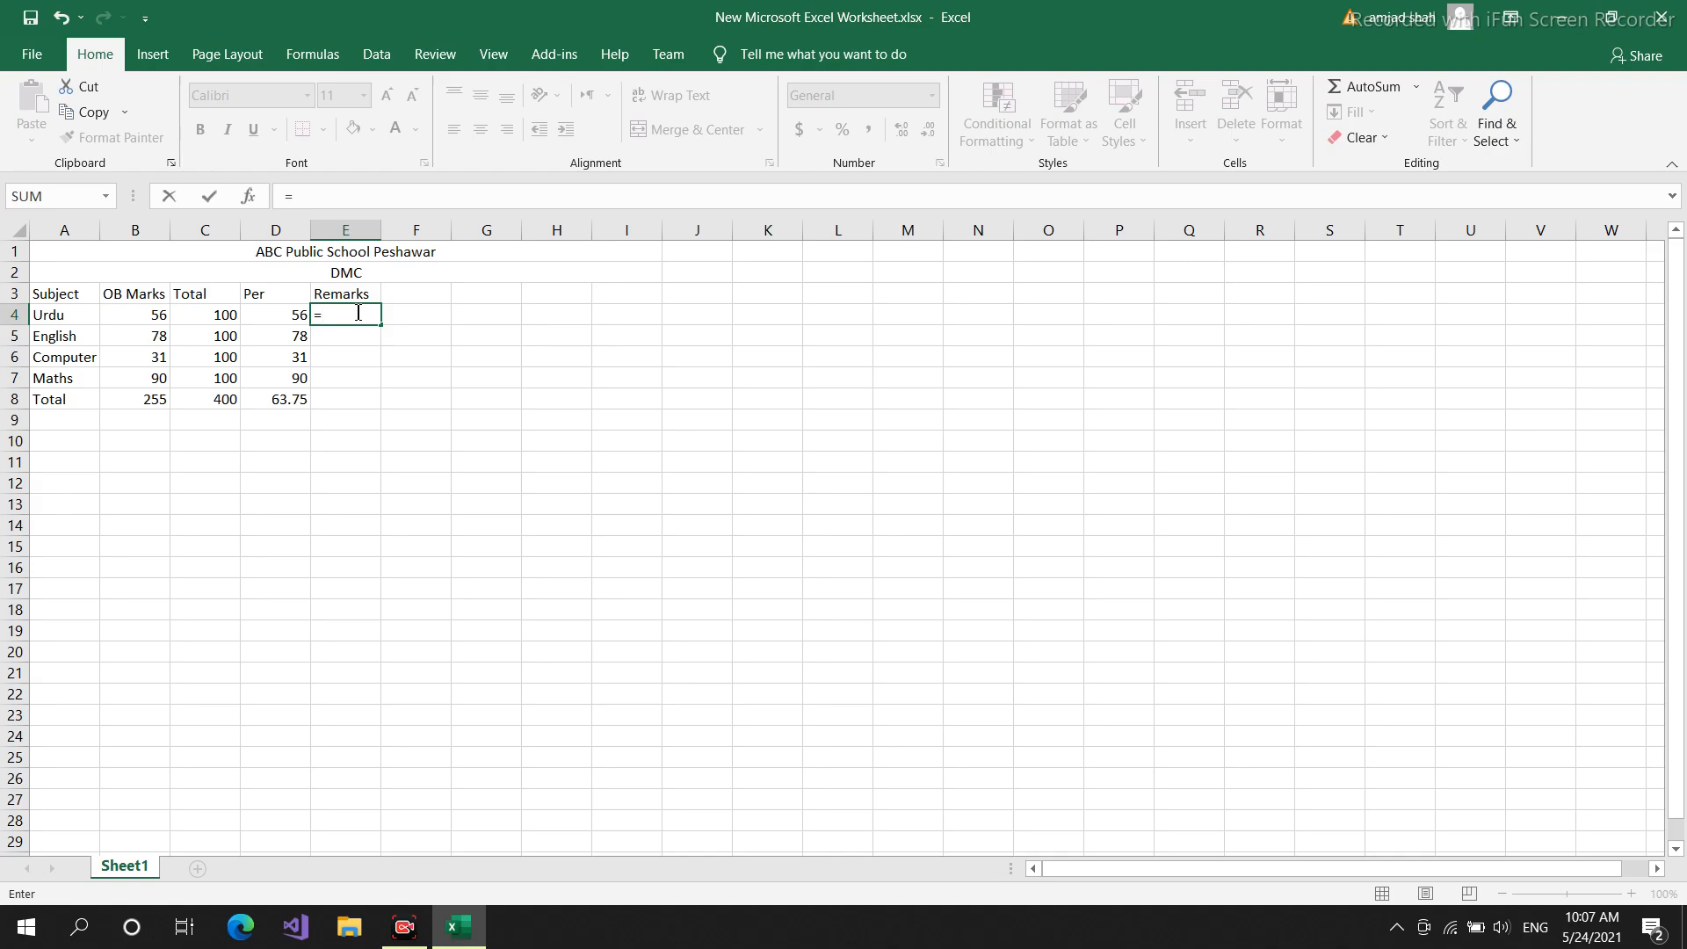
text(if)
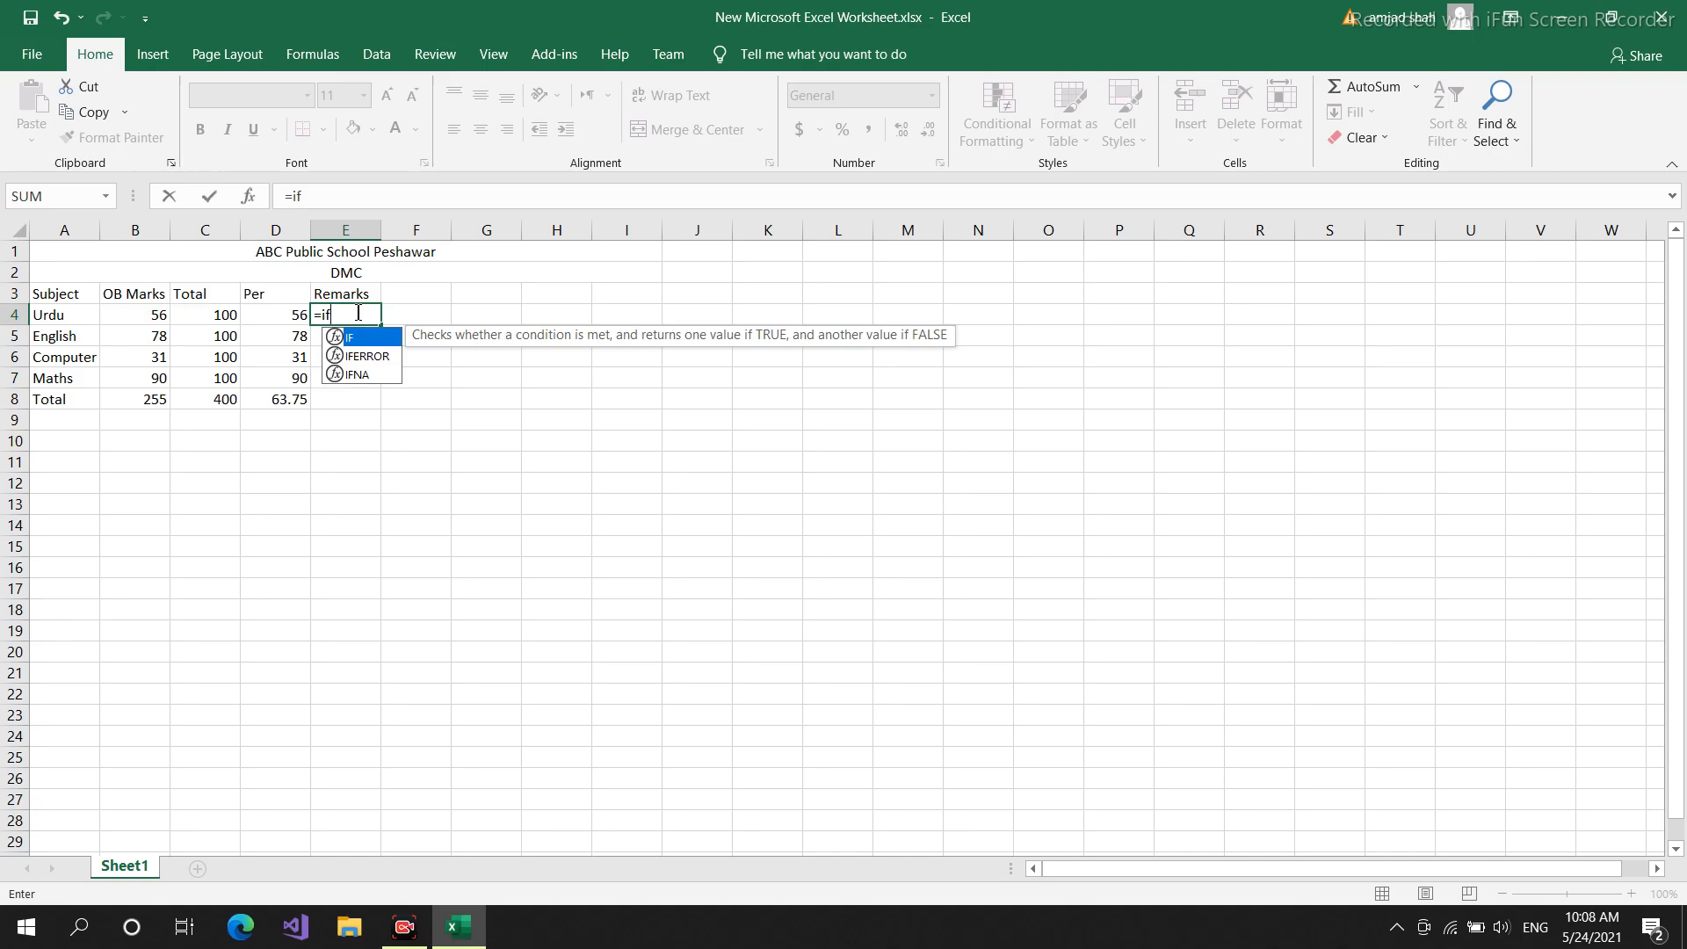
text(()
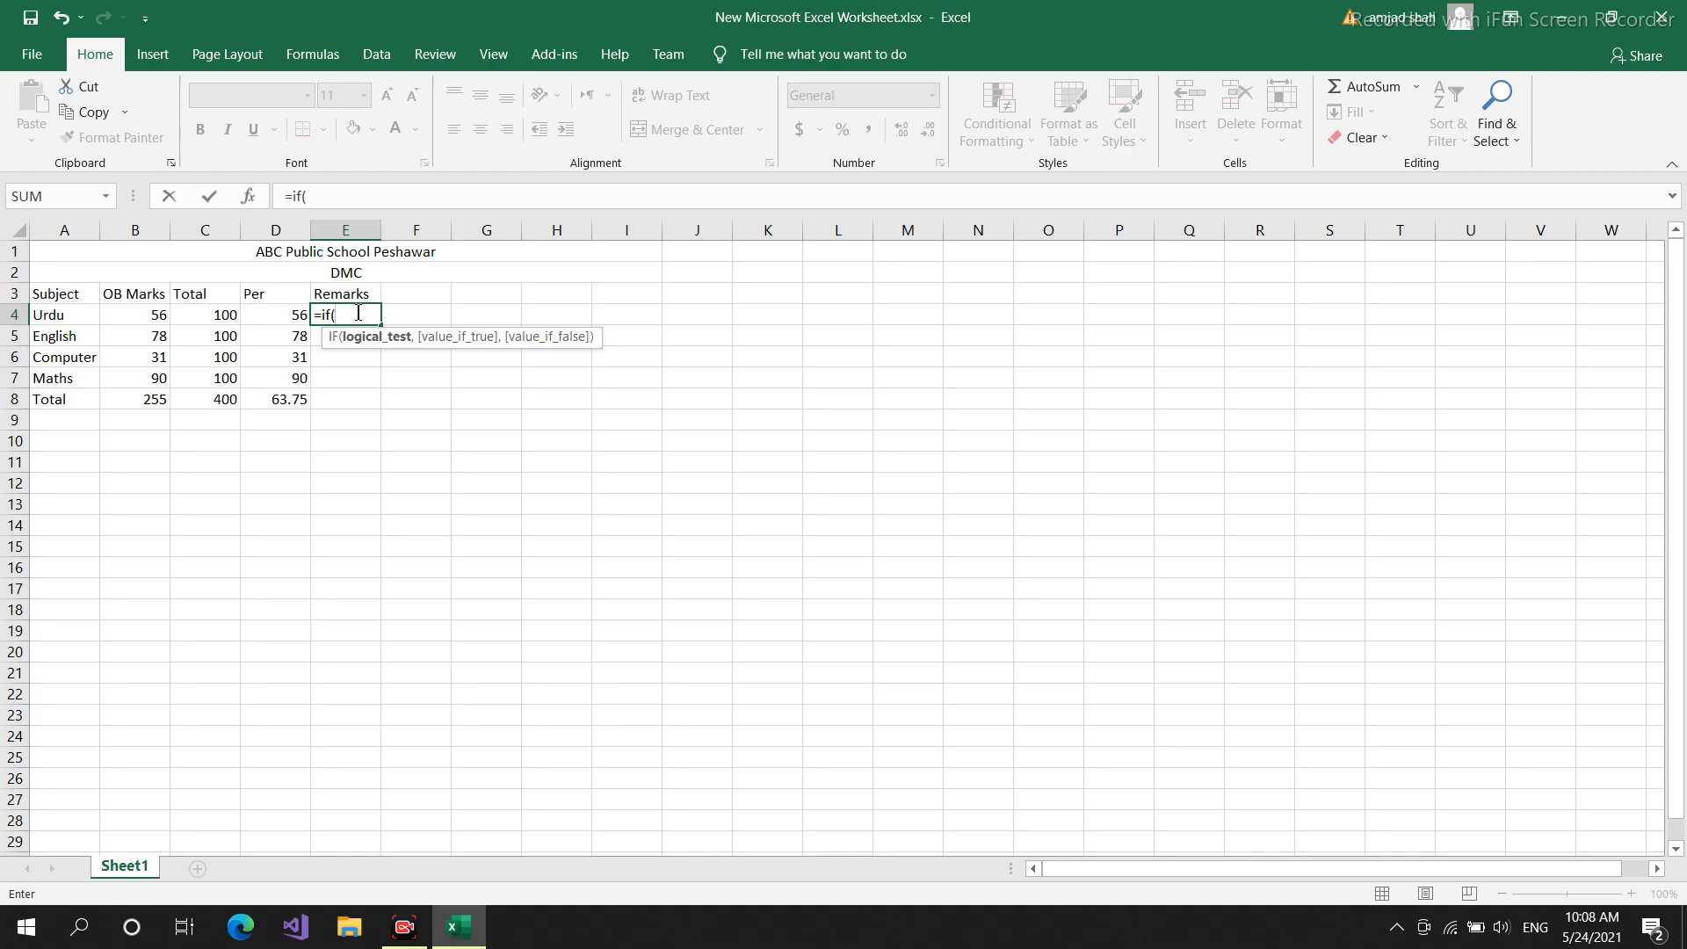
text(D$)
key(BackSpace)
text(4)
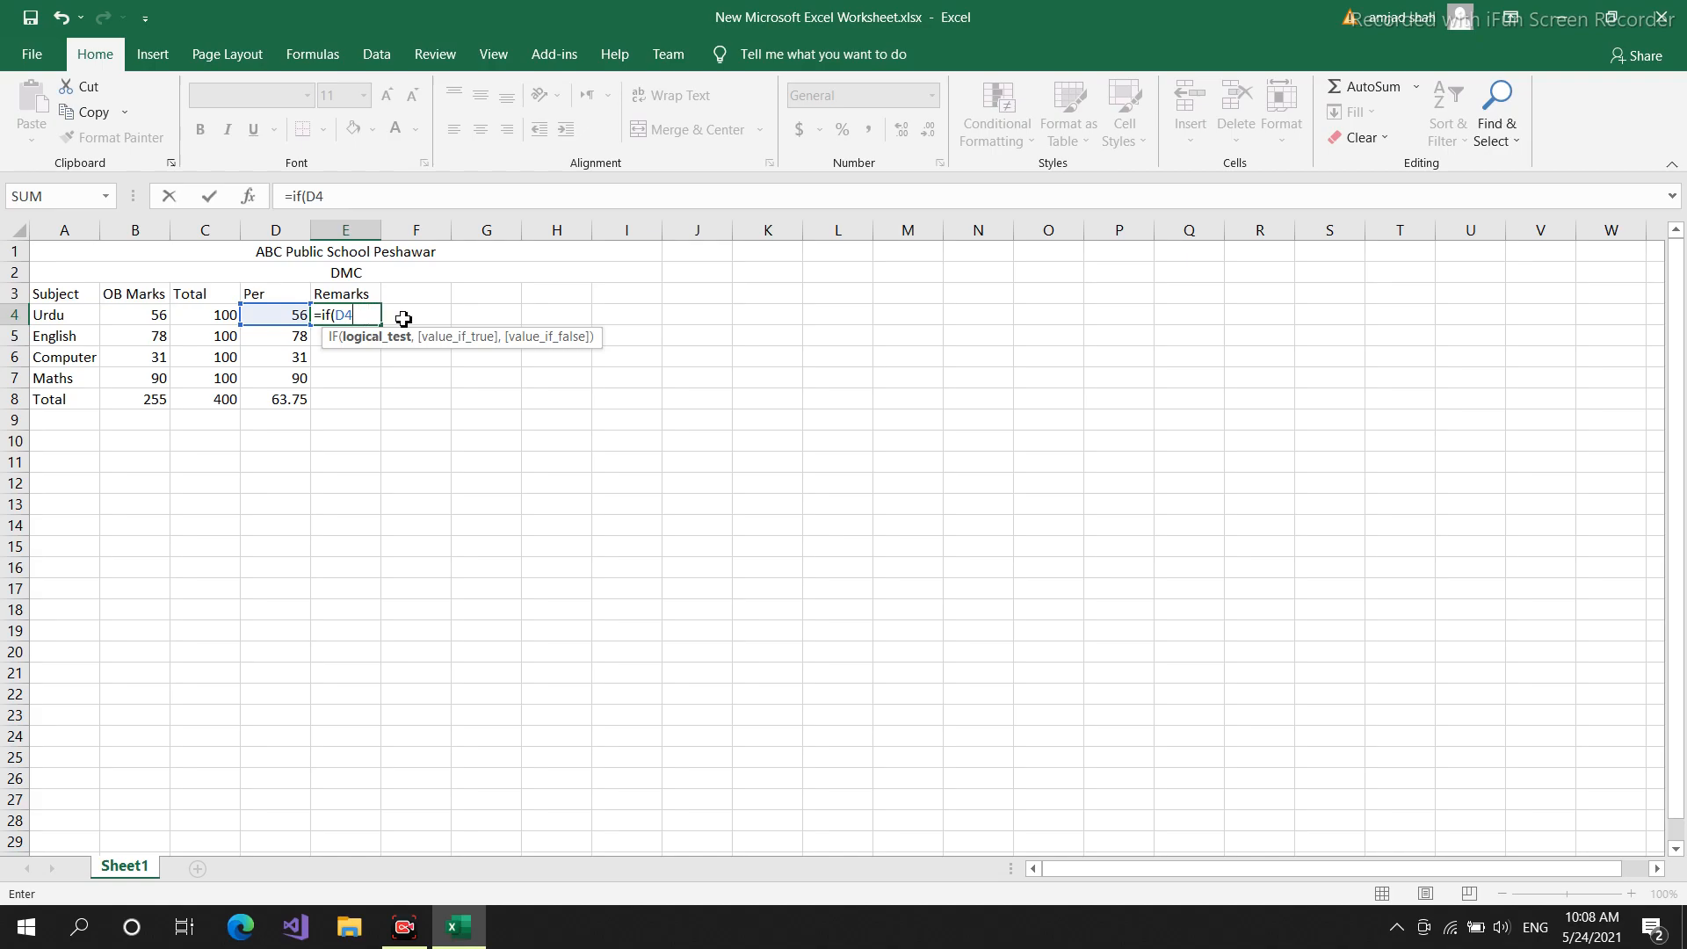
key(Return)
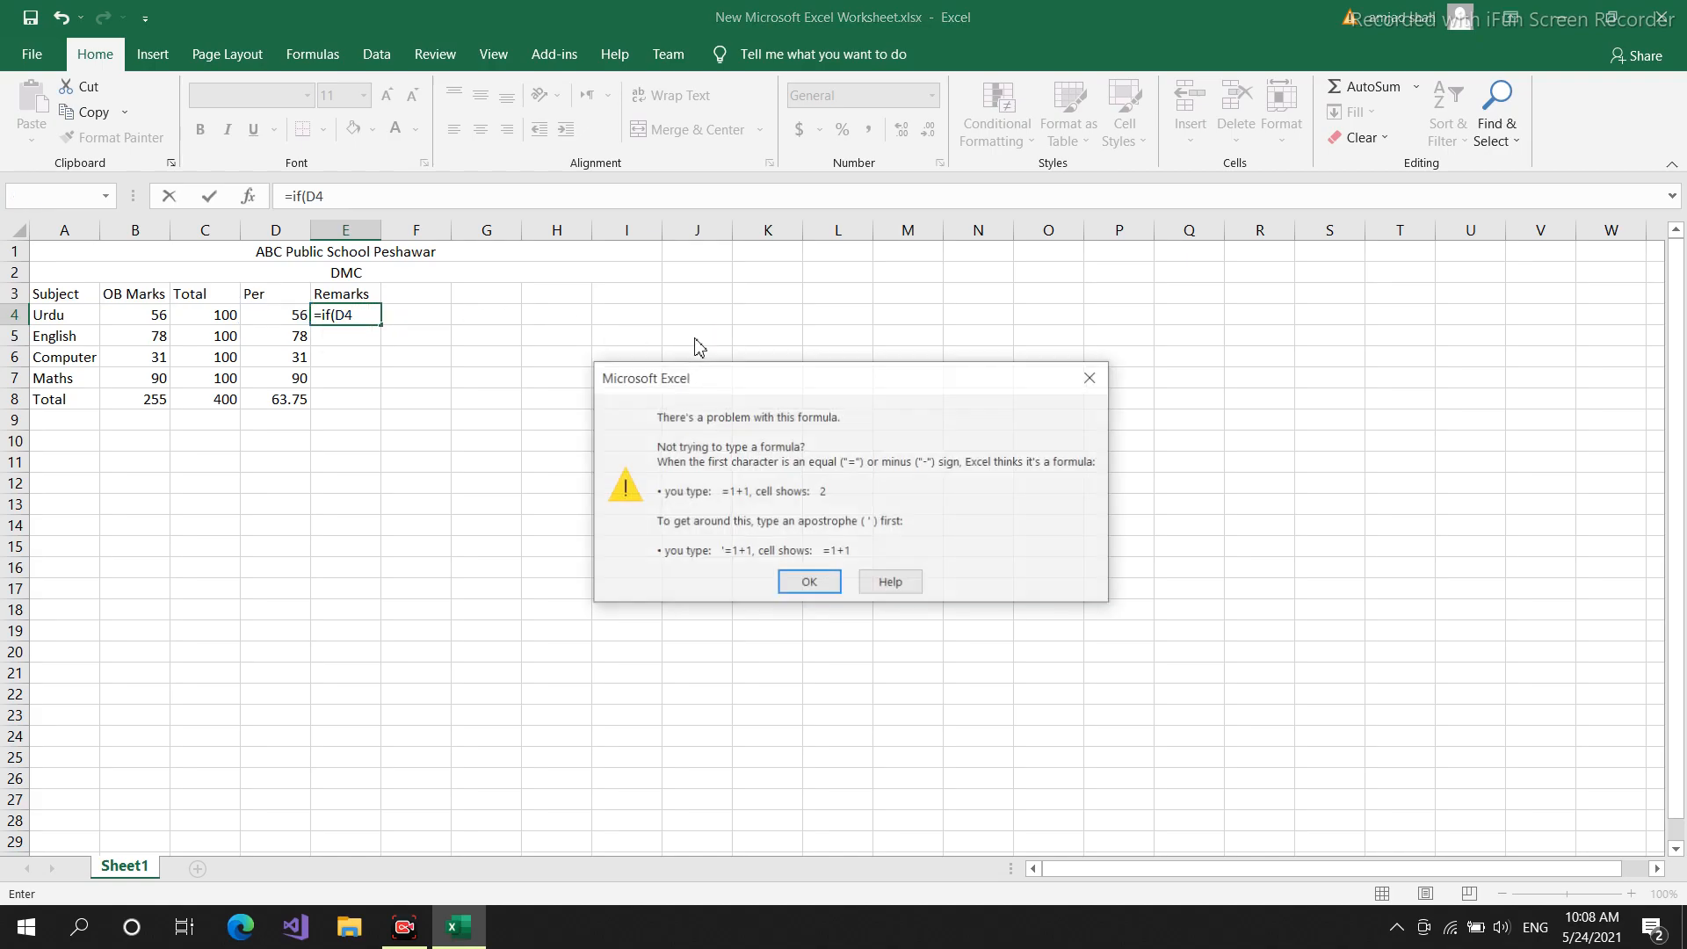
click(812, 583)
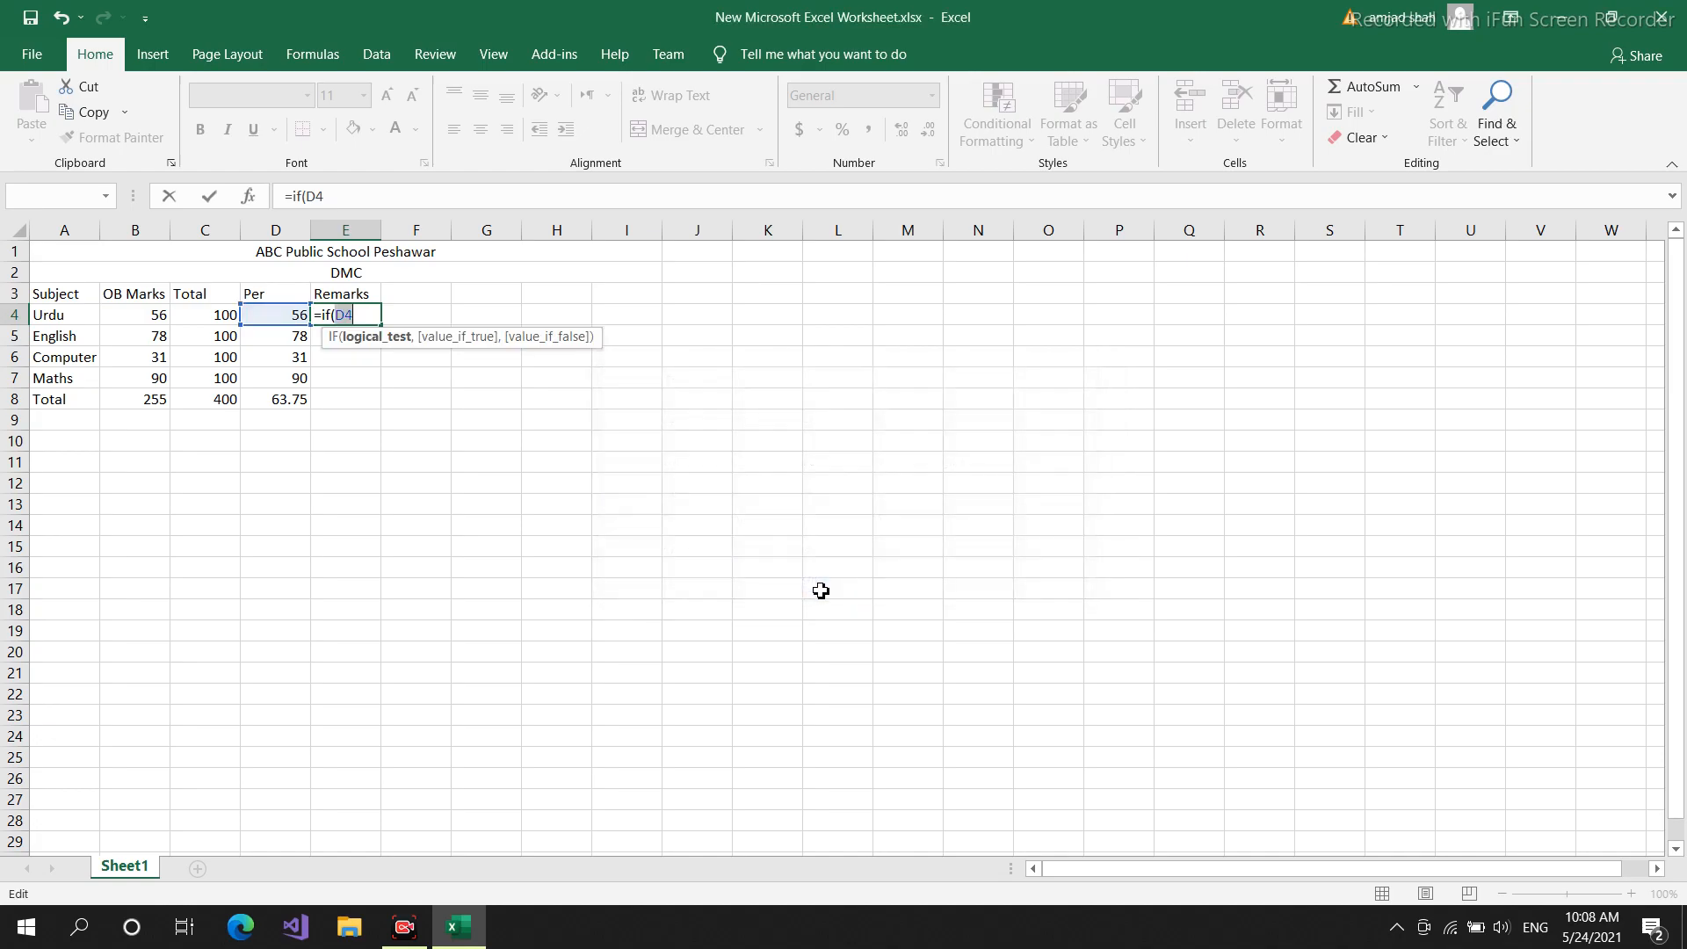
click(683, 339)
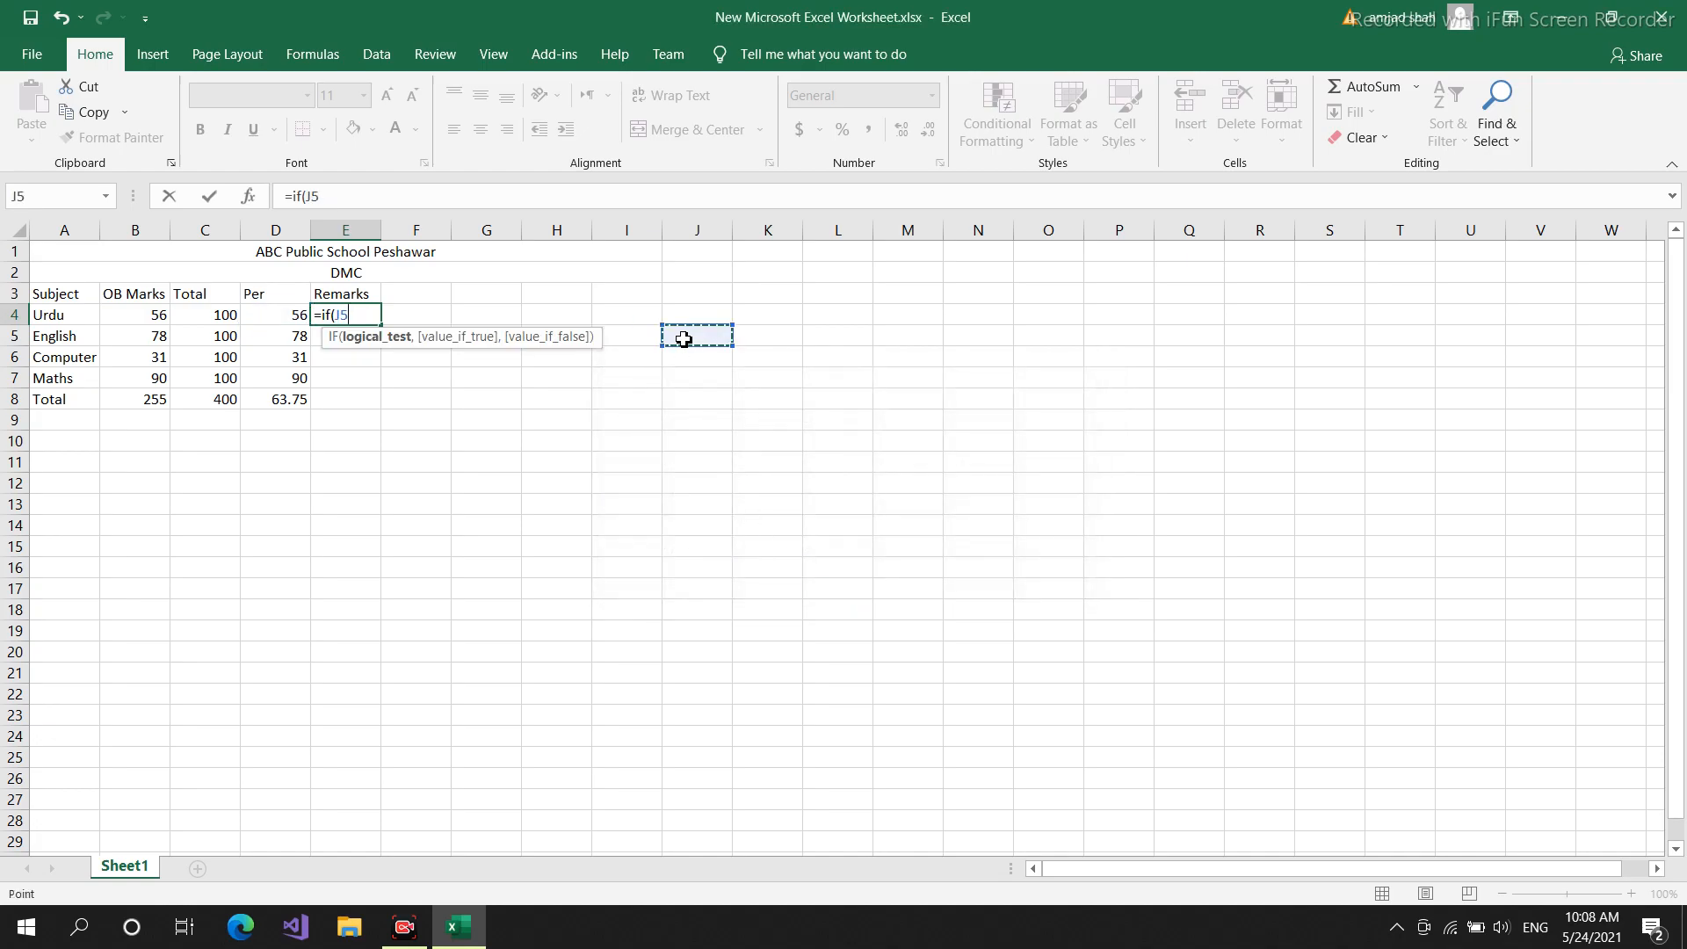
key(BackSpace)
key(BackSpace)
key(BackSpace)
key(BackSpace)
key(BackSpace)
key(BackSpace)
key(Escape)
- Abandon the unfinished remarks formula and write the comparison sign > as a text note in cell J7, outside the marks table
click(723, 388)
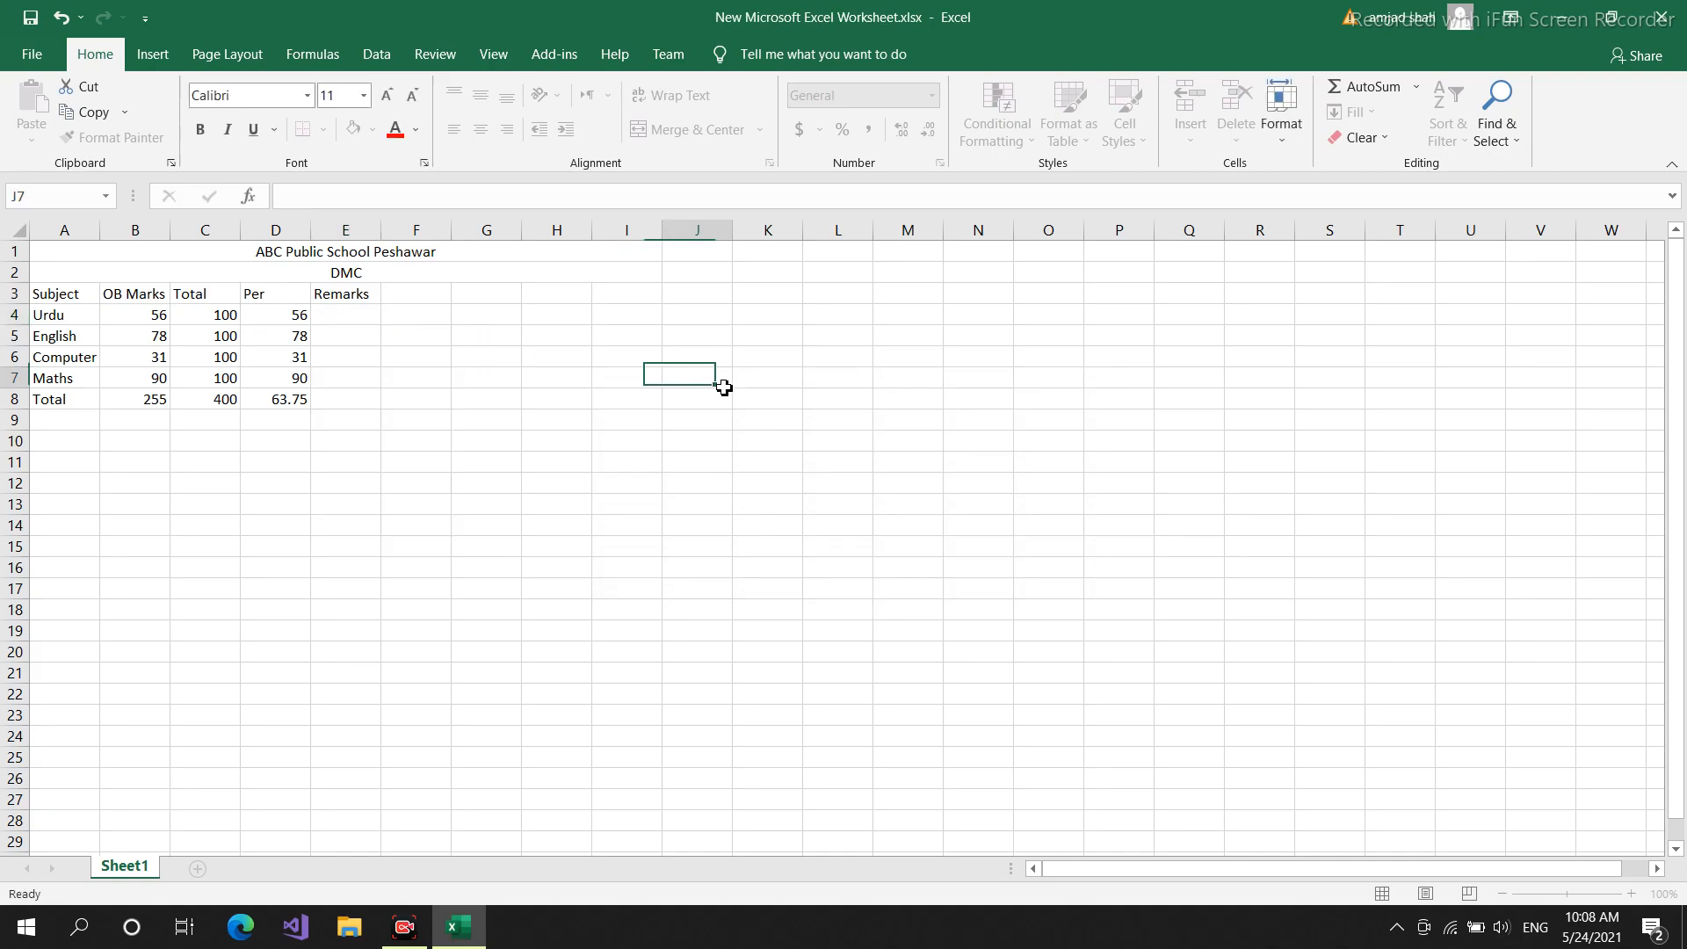
double_click(696, 380)
text(>)
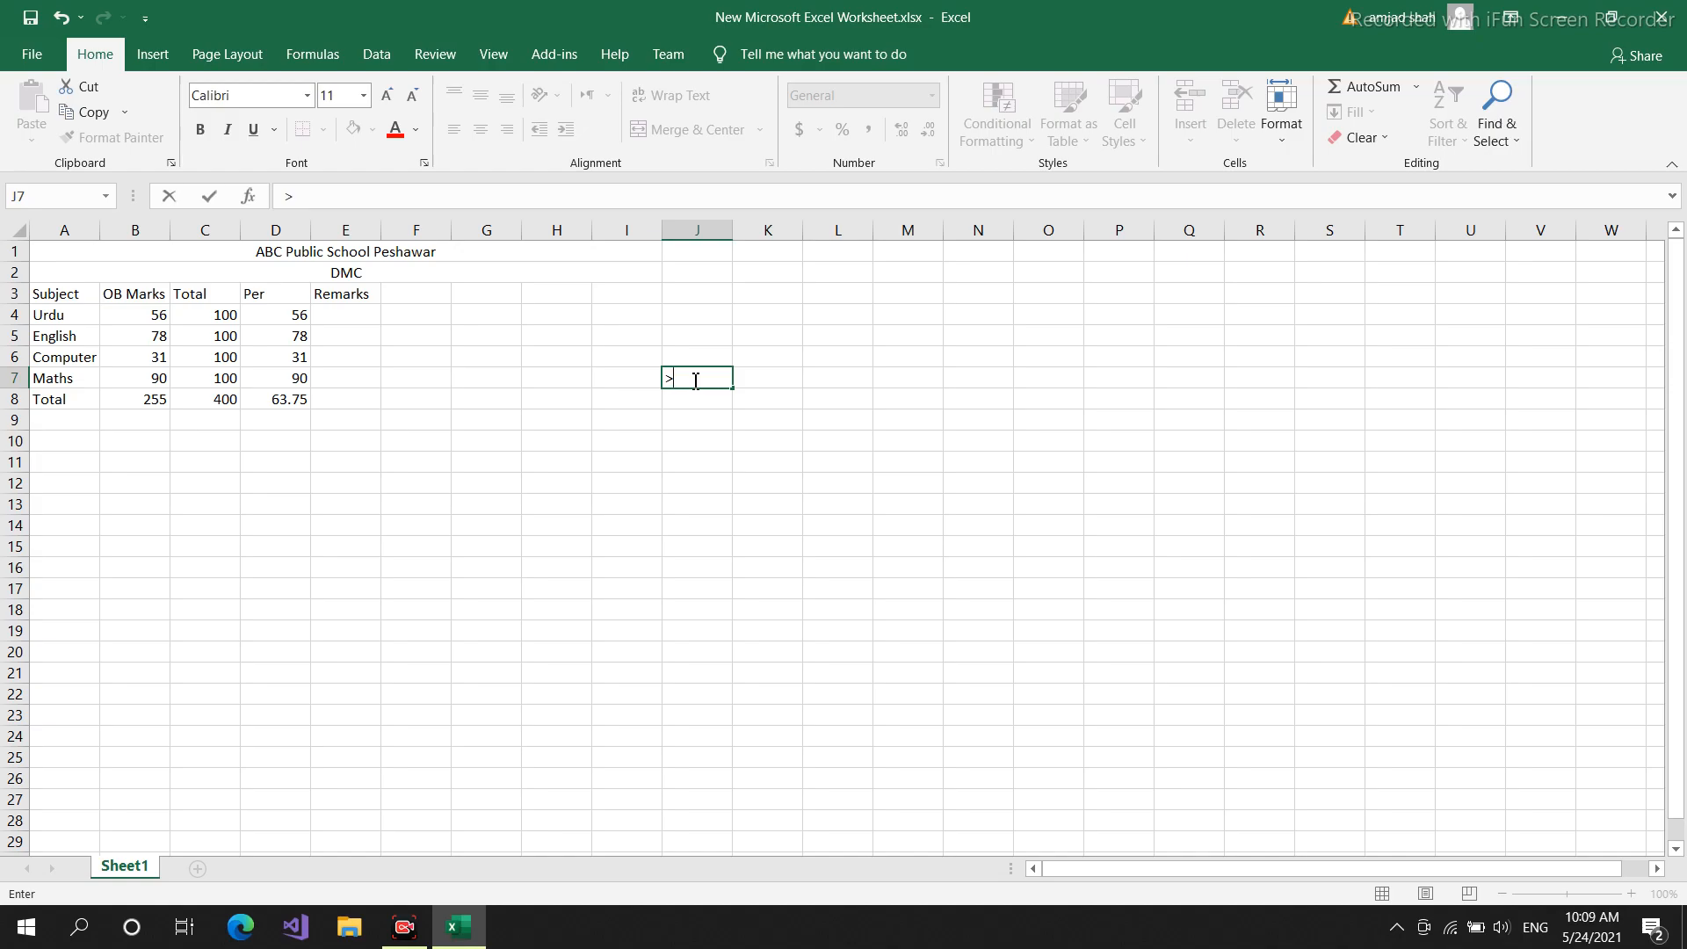
key(BackSpace)
text(>)
click(693, 406)
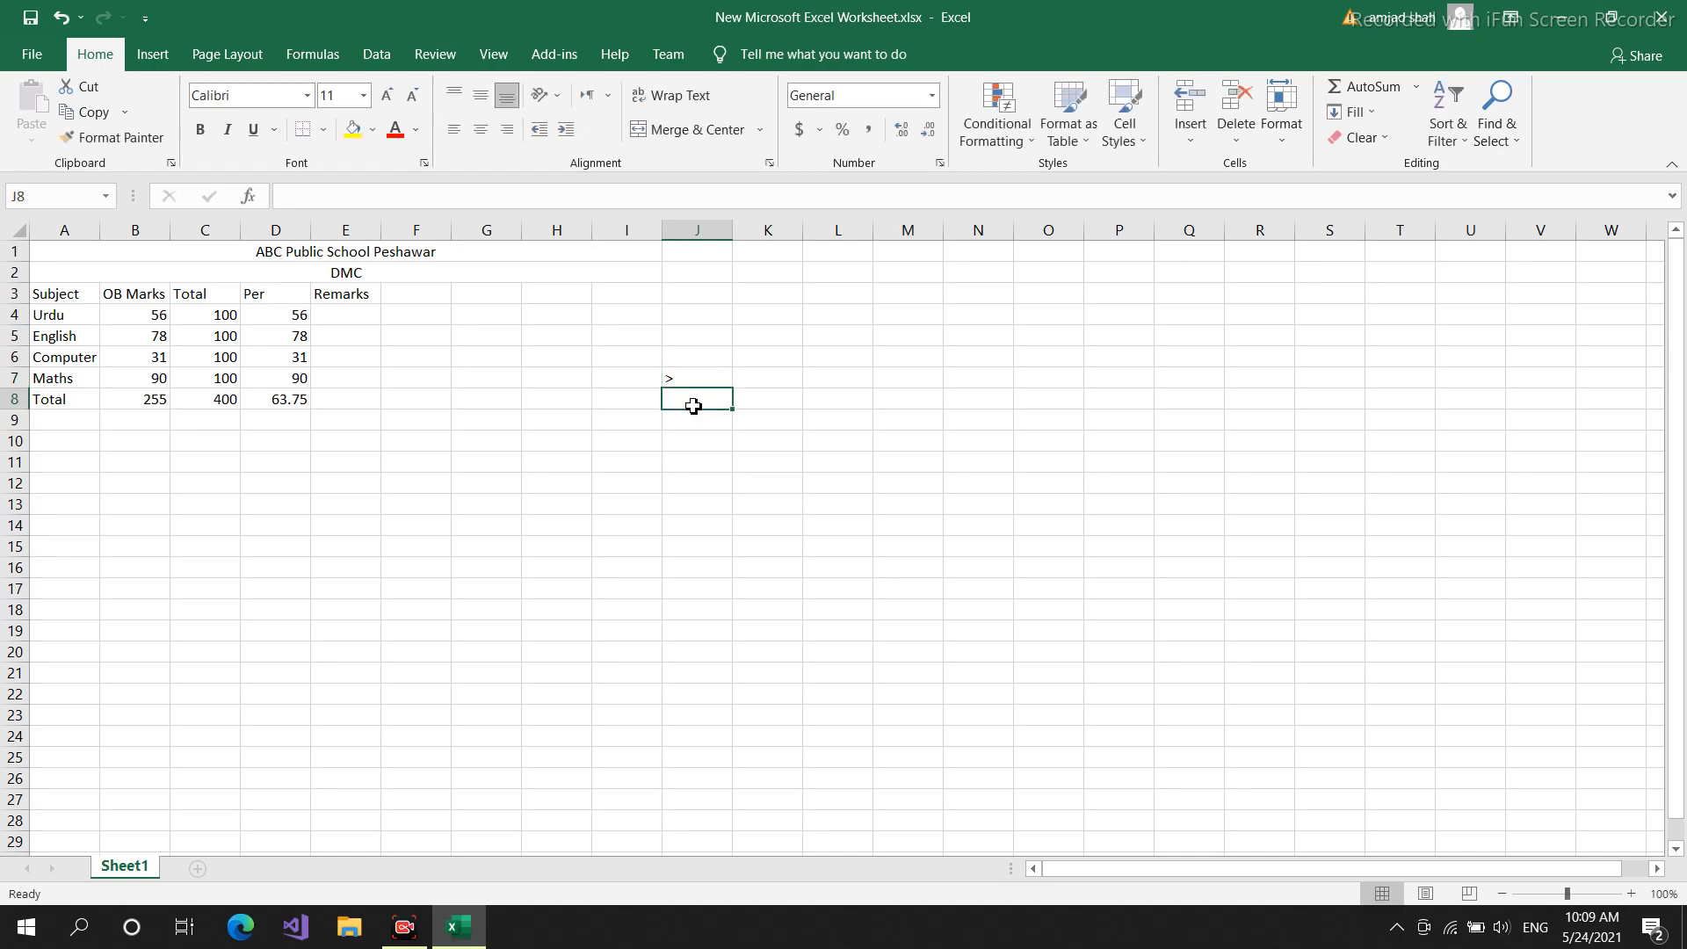
- Try out the comparison signs < and => as a note in cell J8, then discard the entry
text(<)
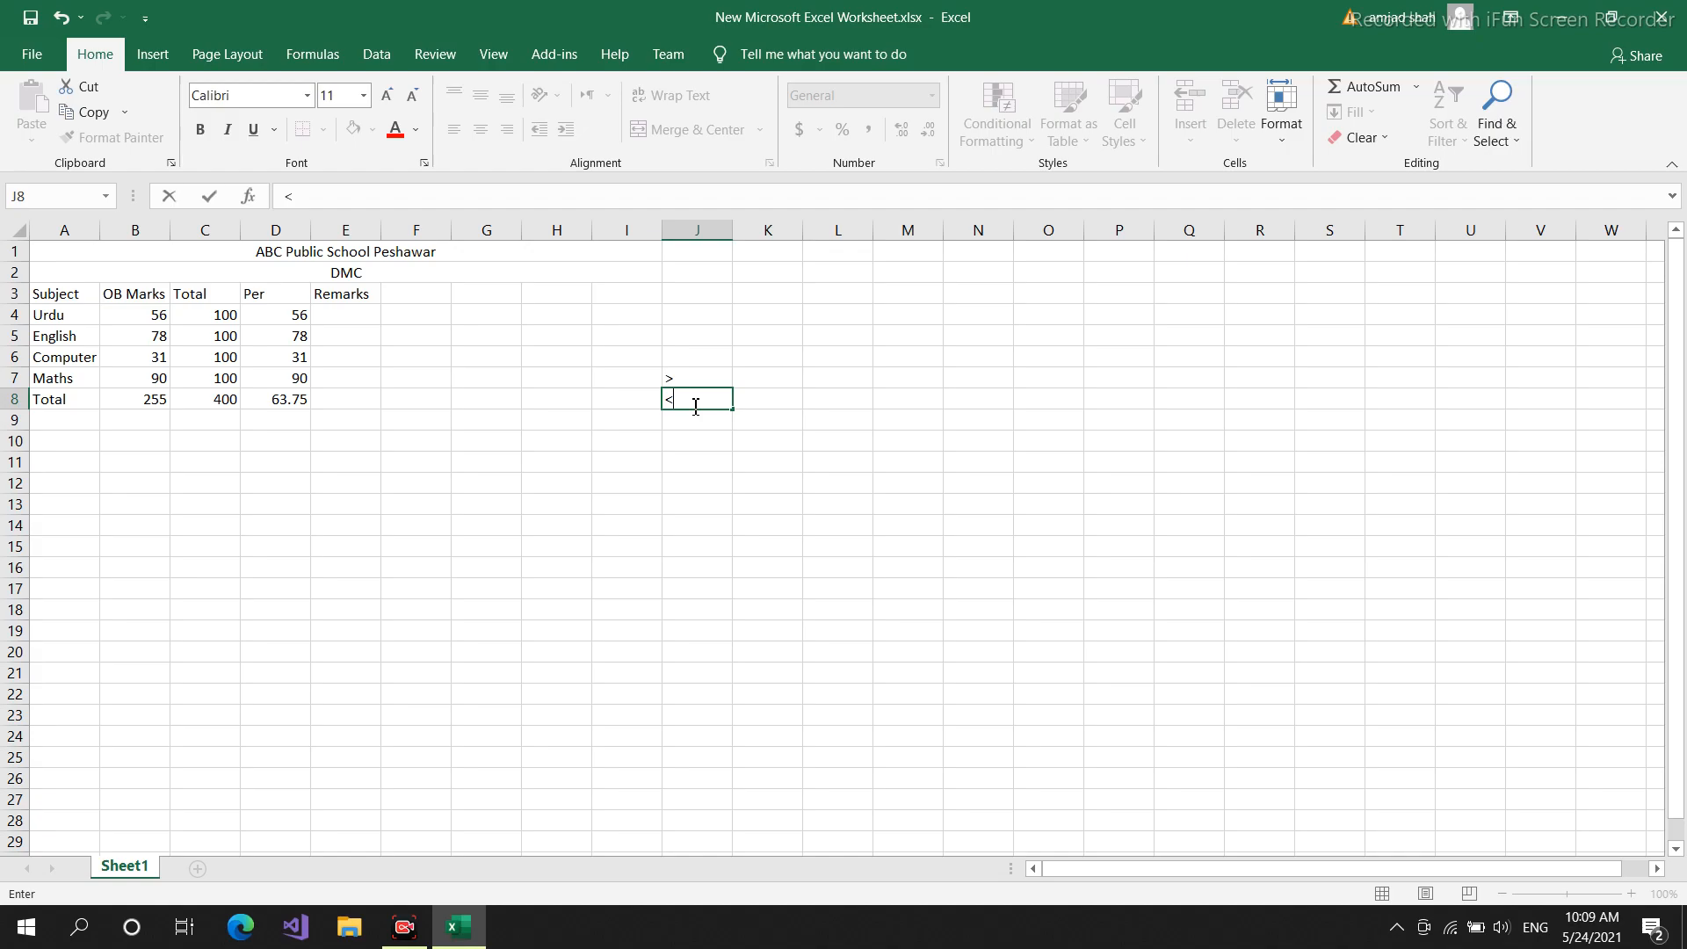
key(BackSpace)
text(+)
key(BackSpace)
text(=>)
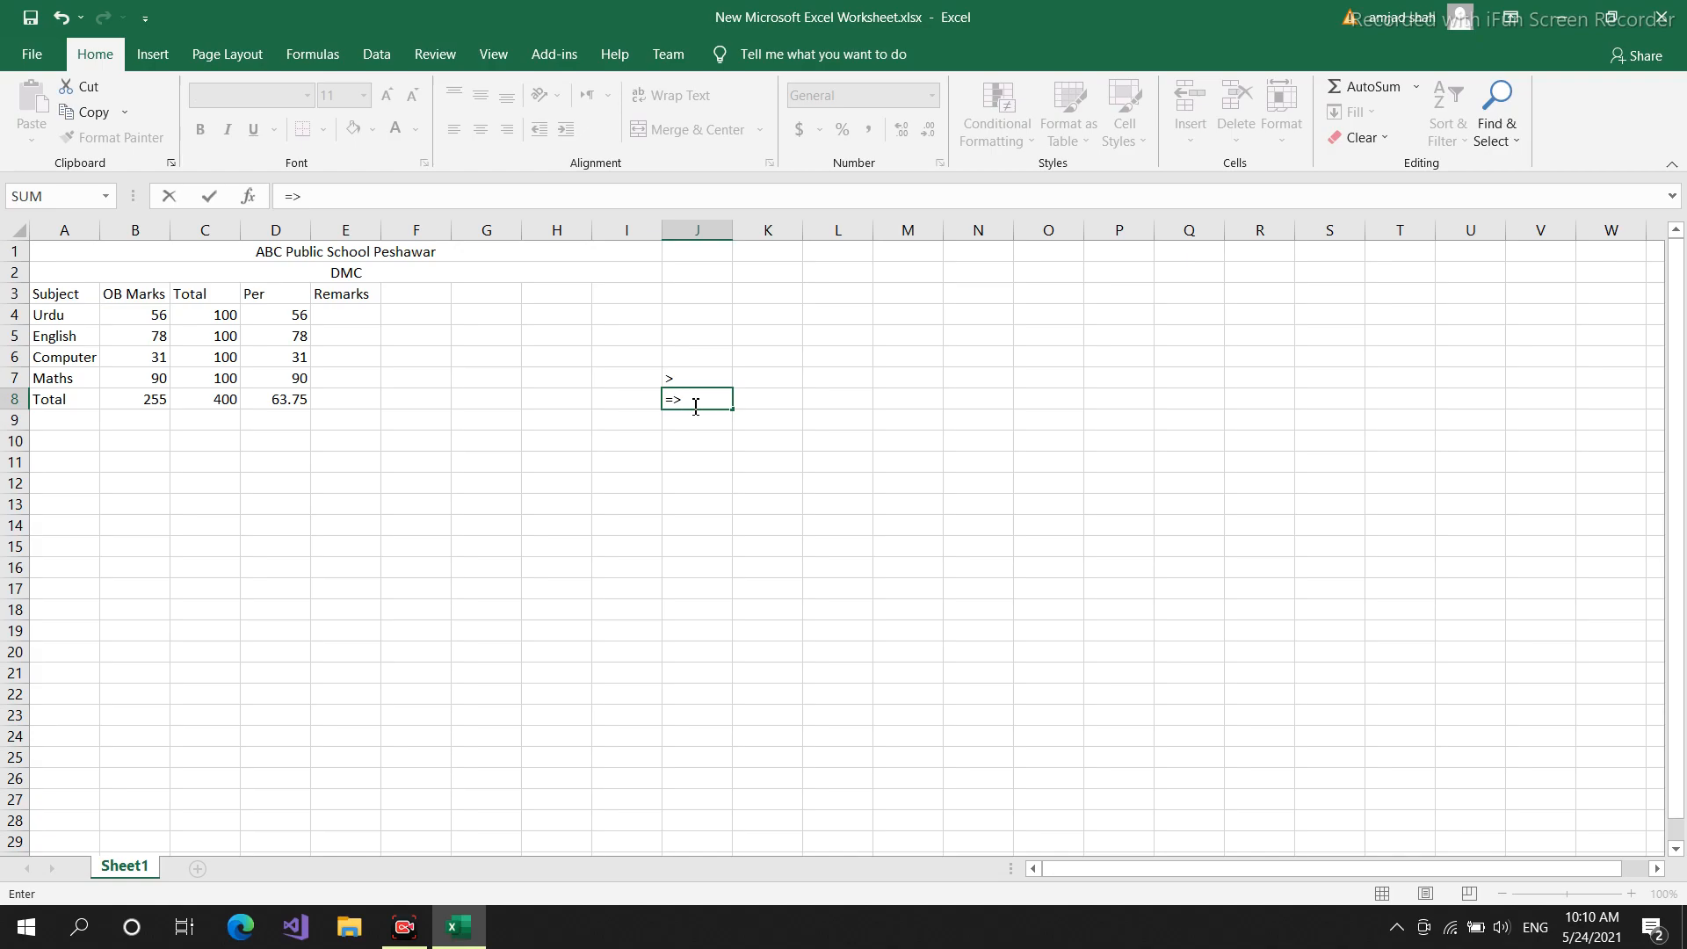
key(Escape)
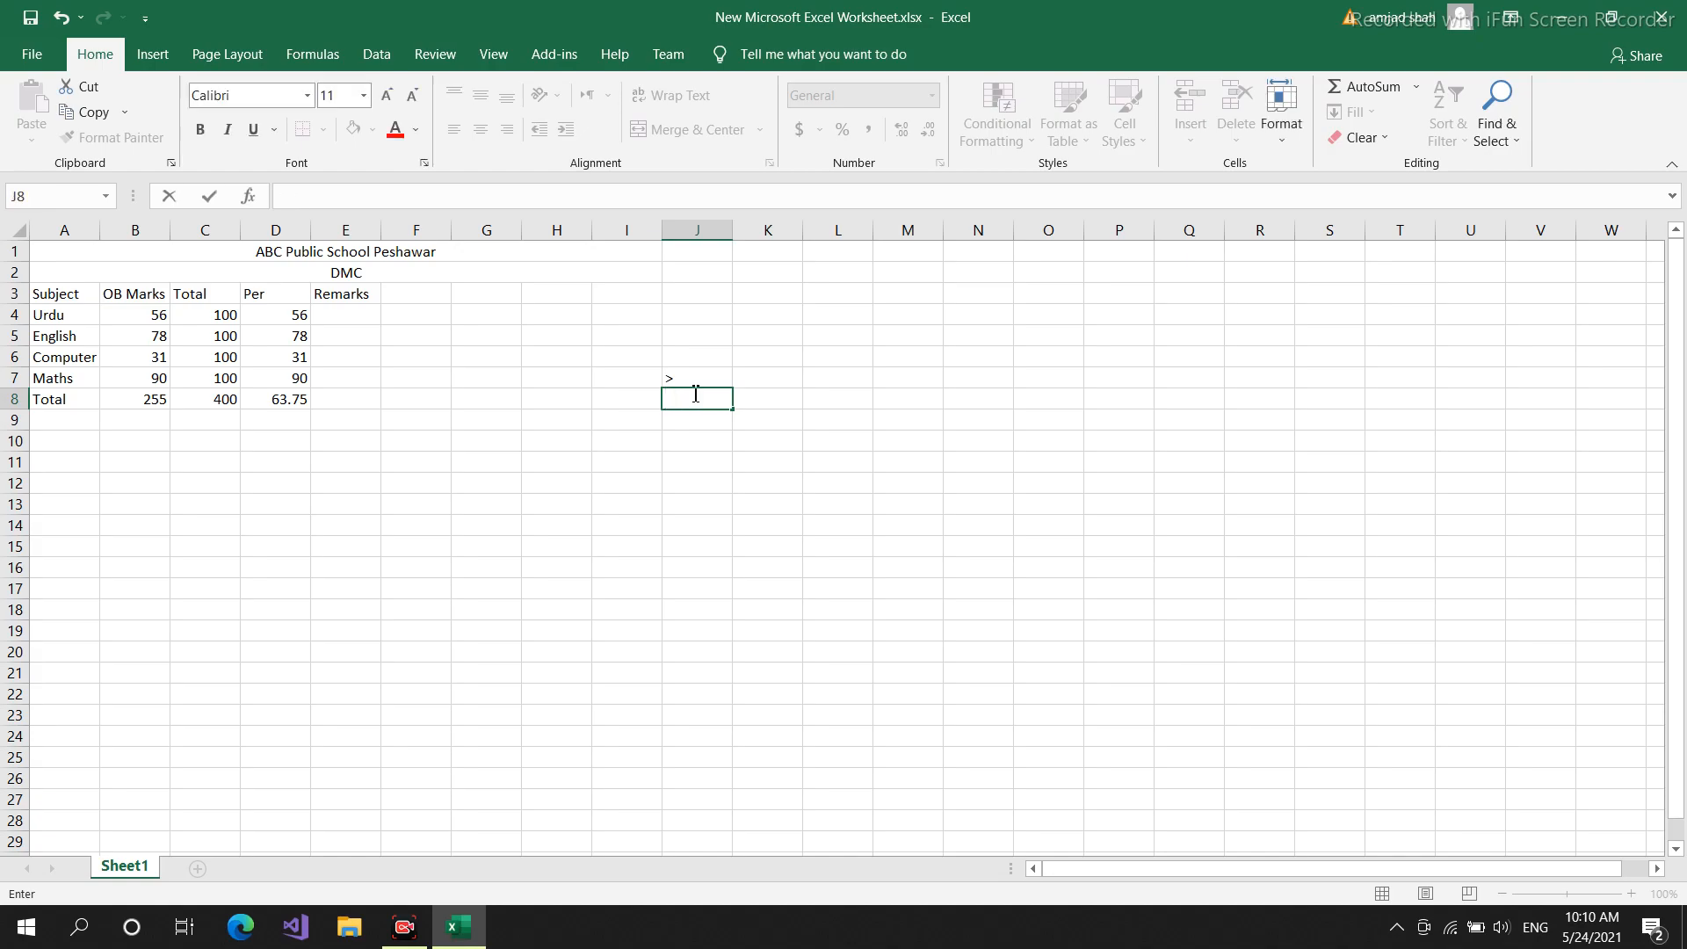
- Erase the > note from cell J7
click(695, 378)
double_click(688, 378)
key(BackSpace)
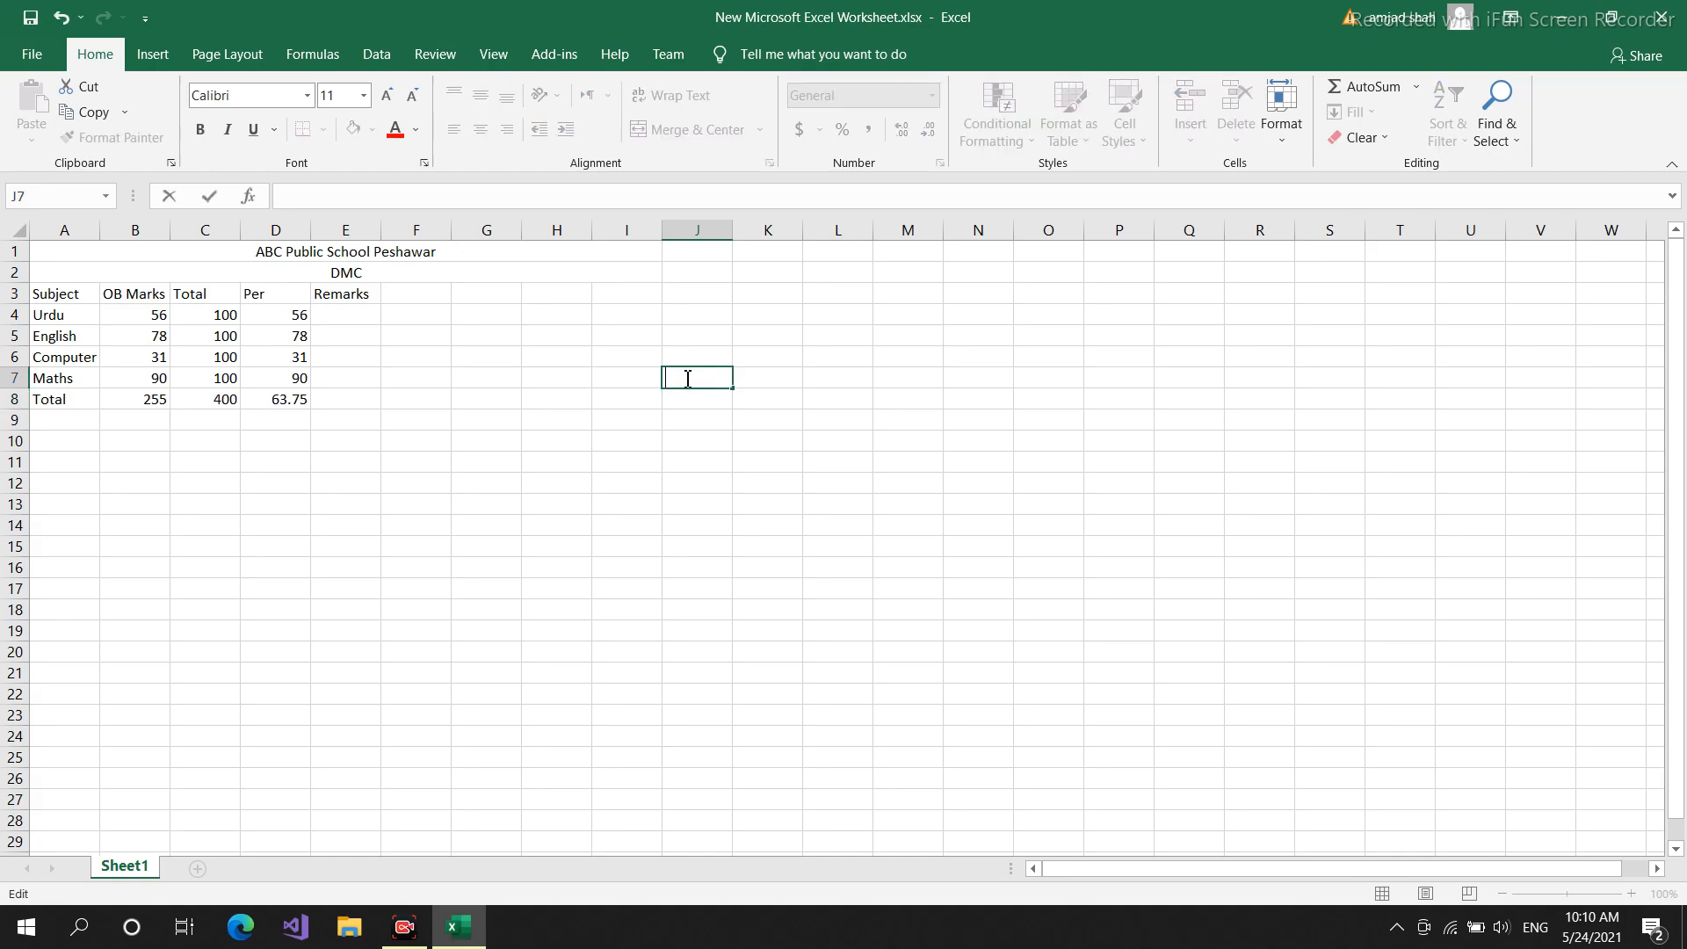
- Start the Urdu remarks formula in cell E4 as an IF function with the condition D4=>50
click(351, 317)
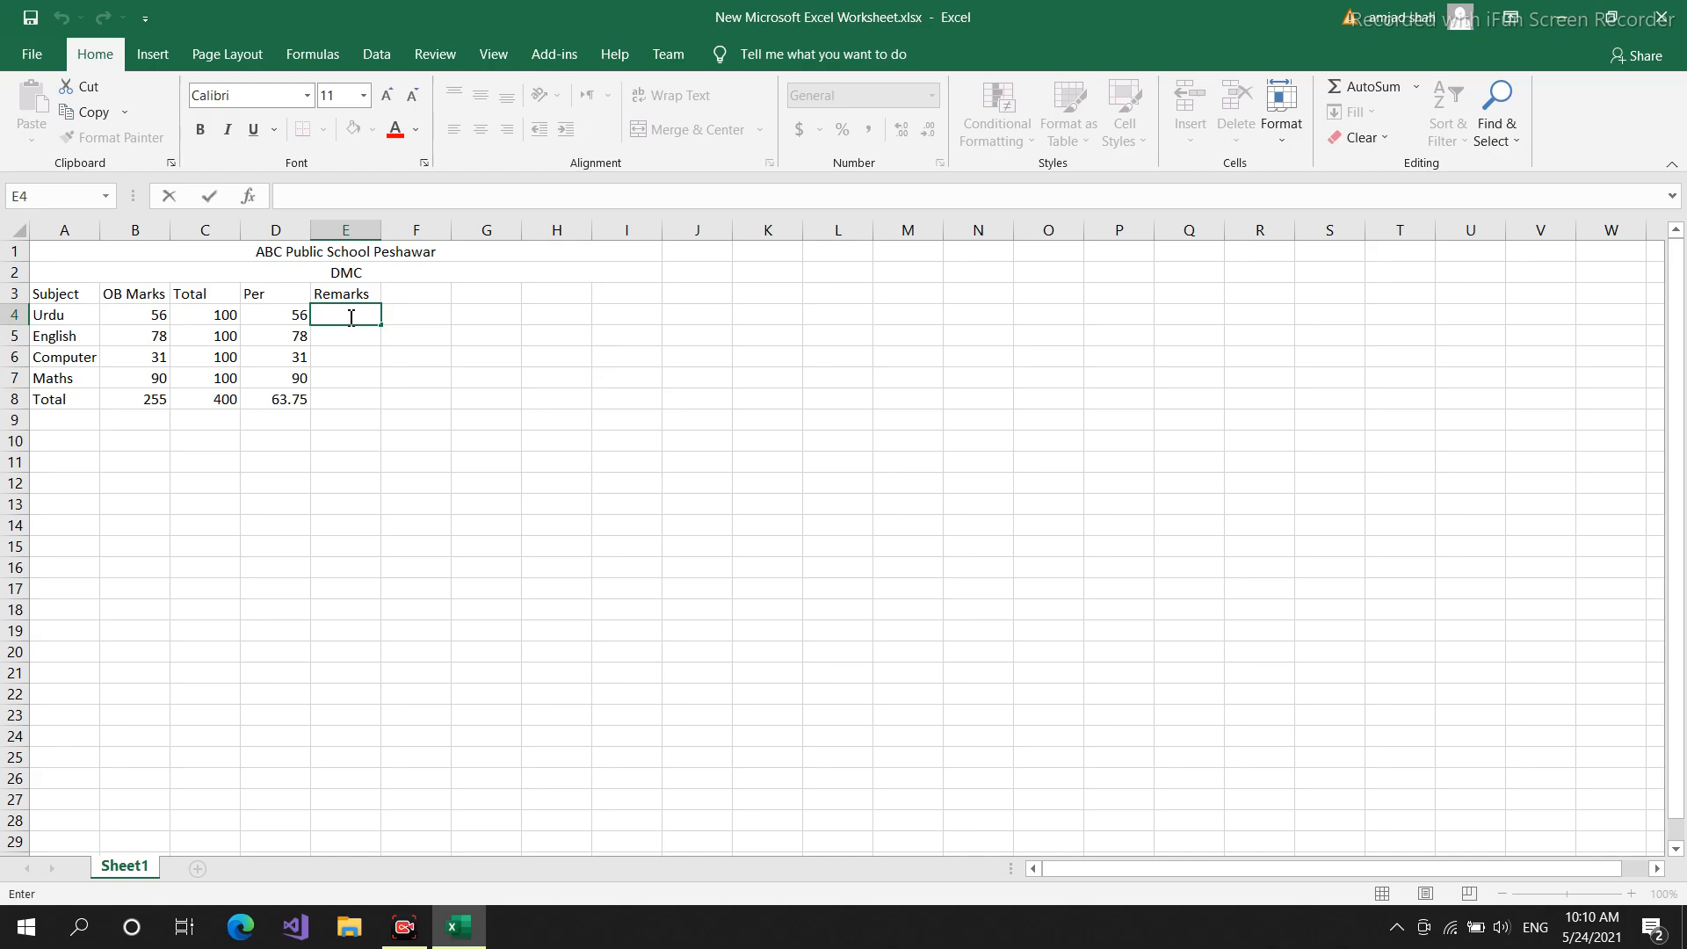
text(=)
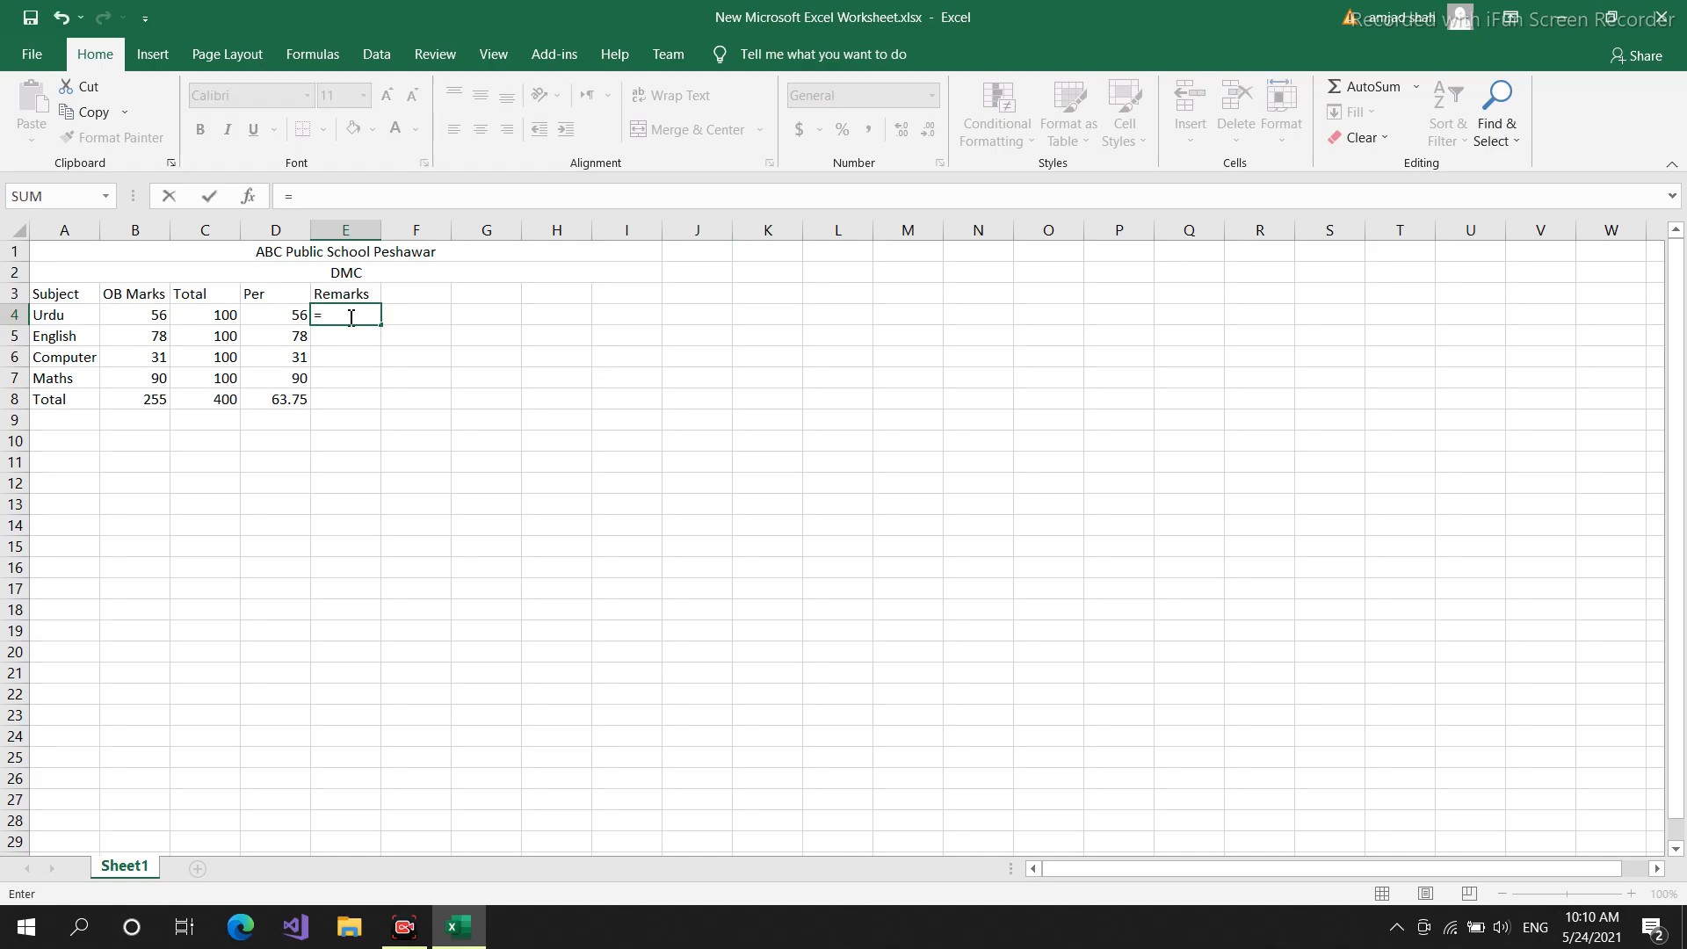
text(if()
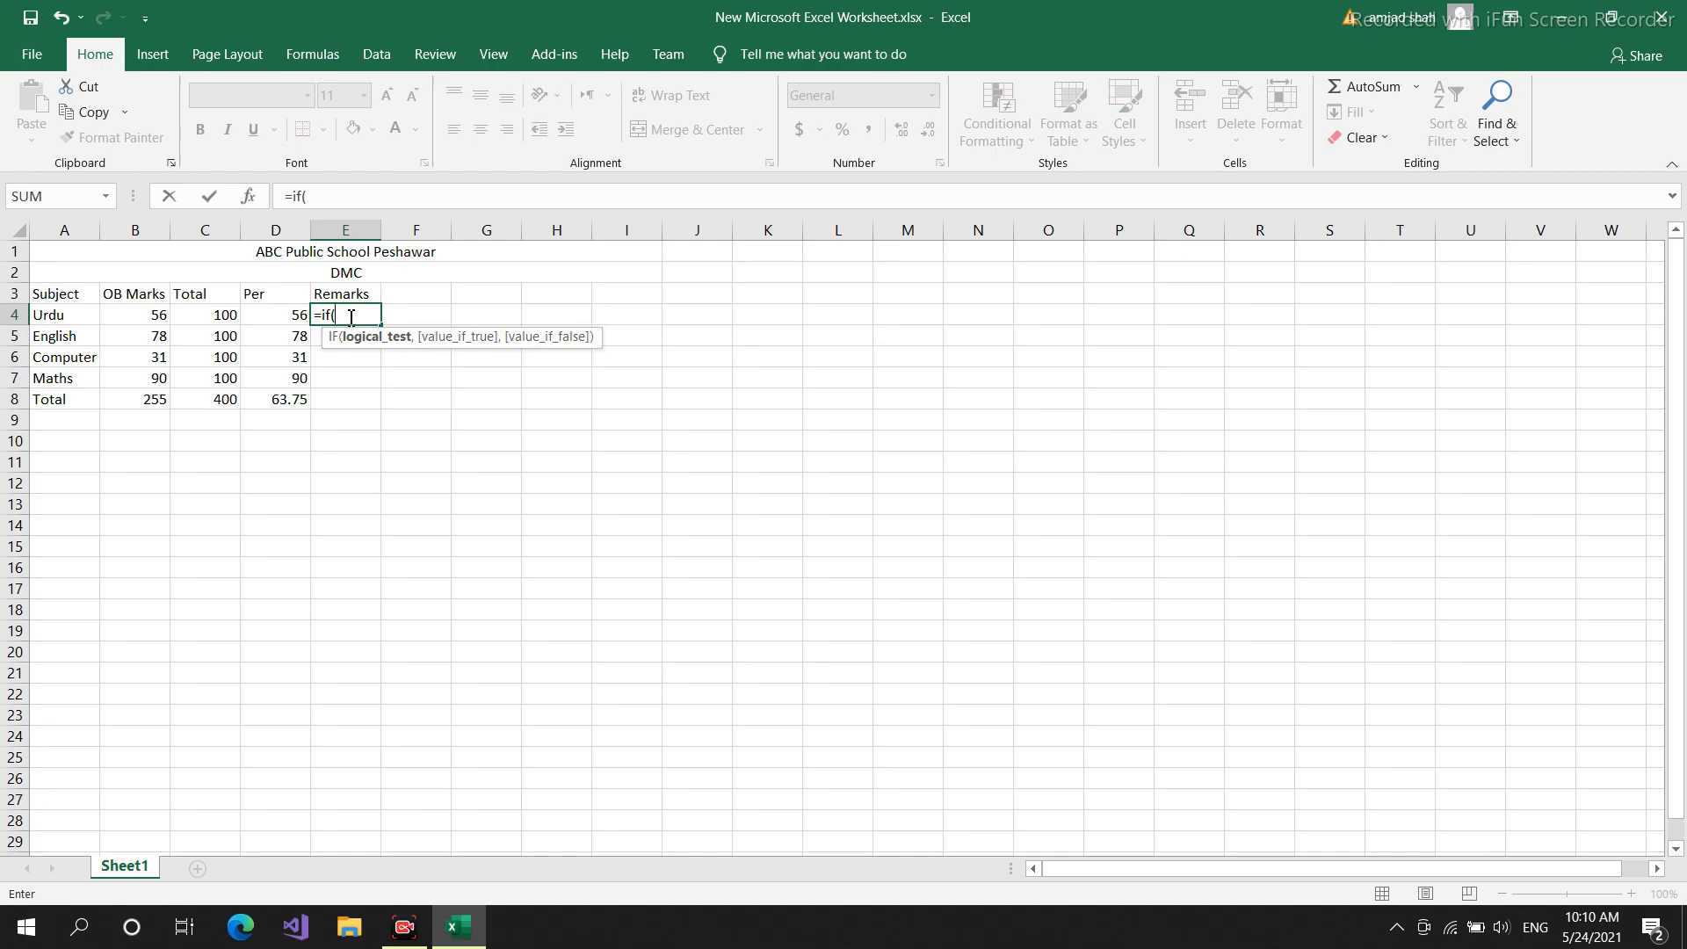
text(D)
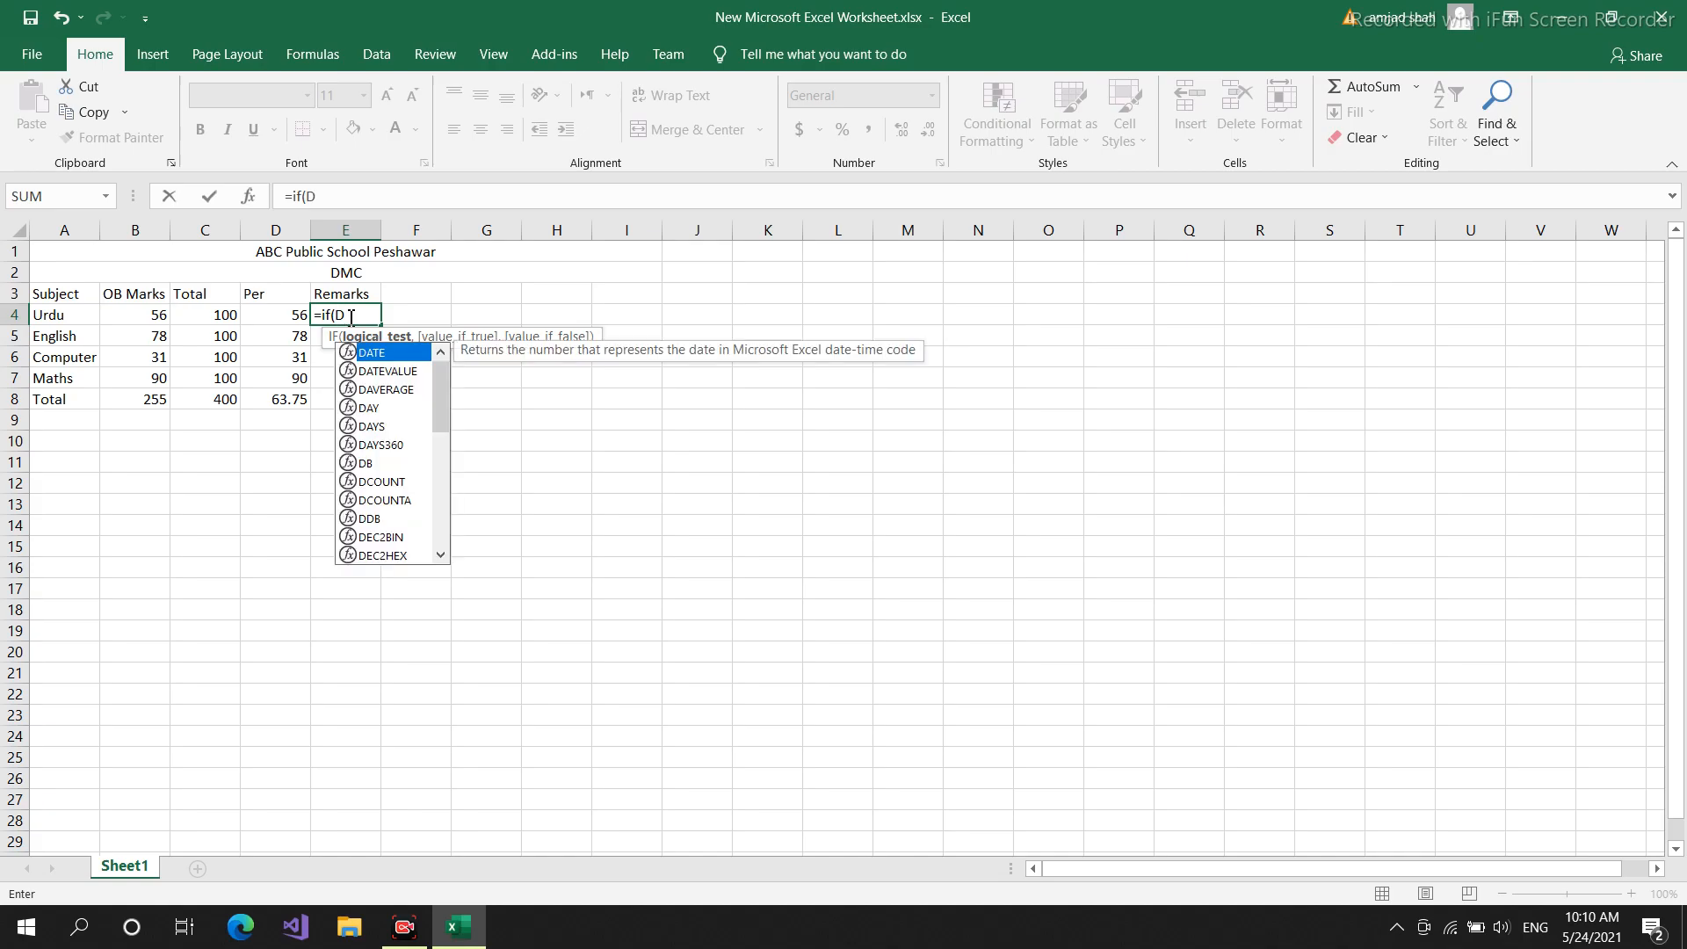
text($=4=)
key(BackSpace)
key(BackSpace)
key(BackSpace)
key(BackSpace)
text(4)
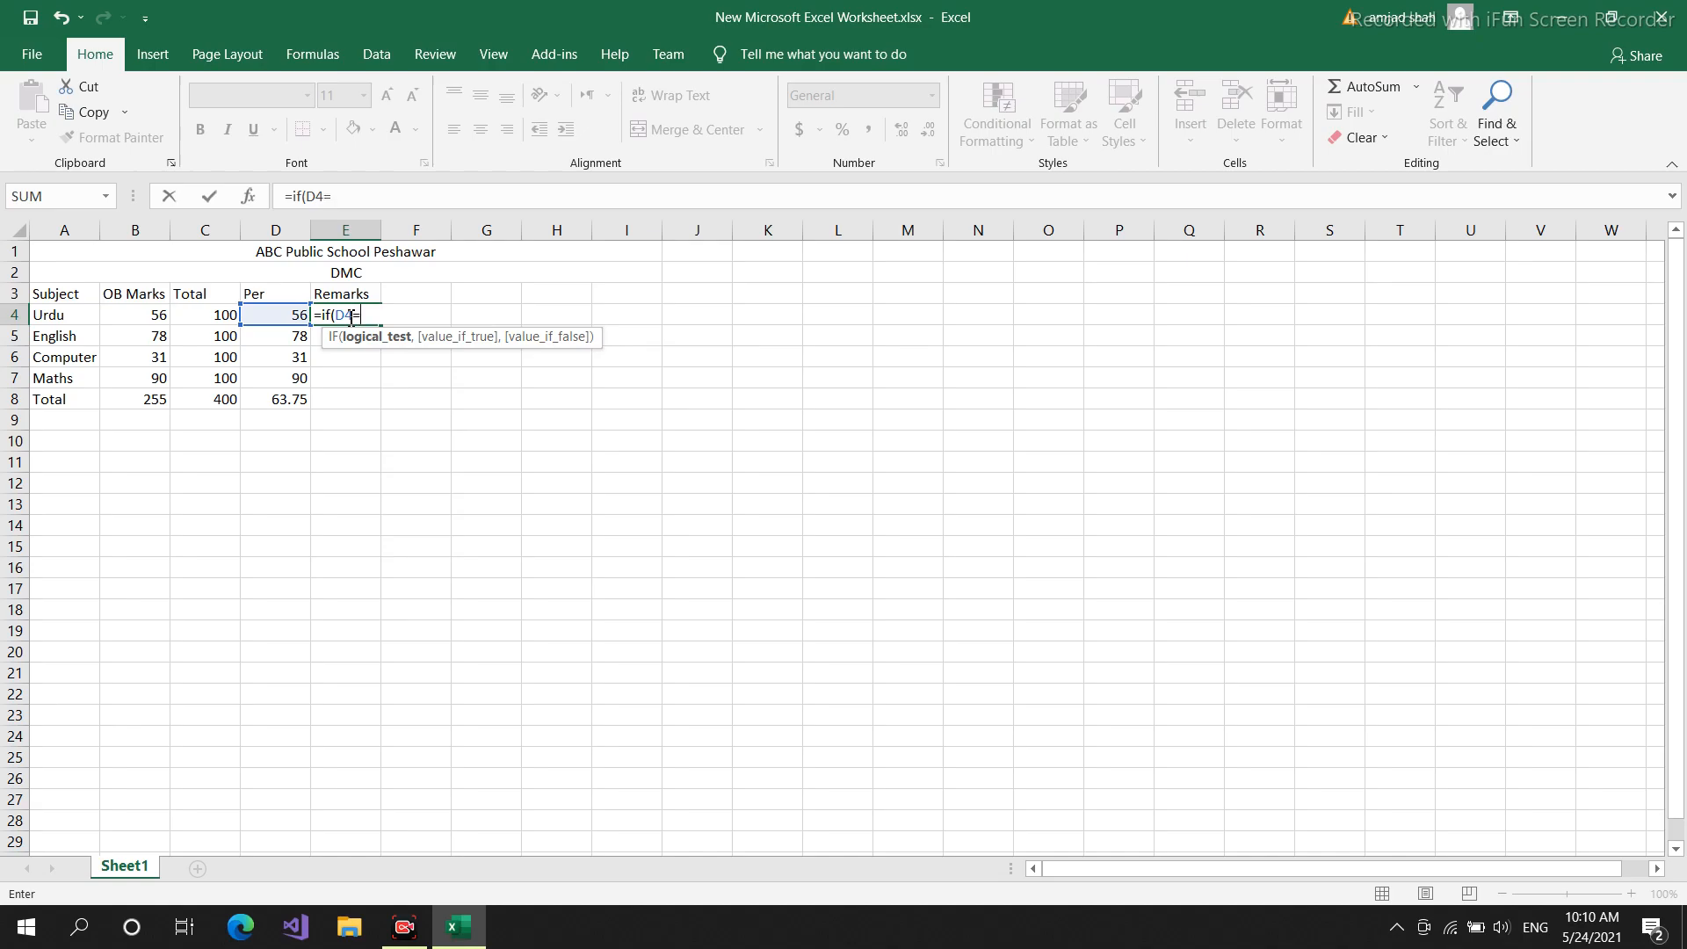
text(=>50,)
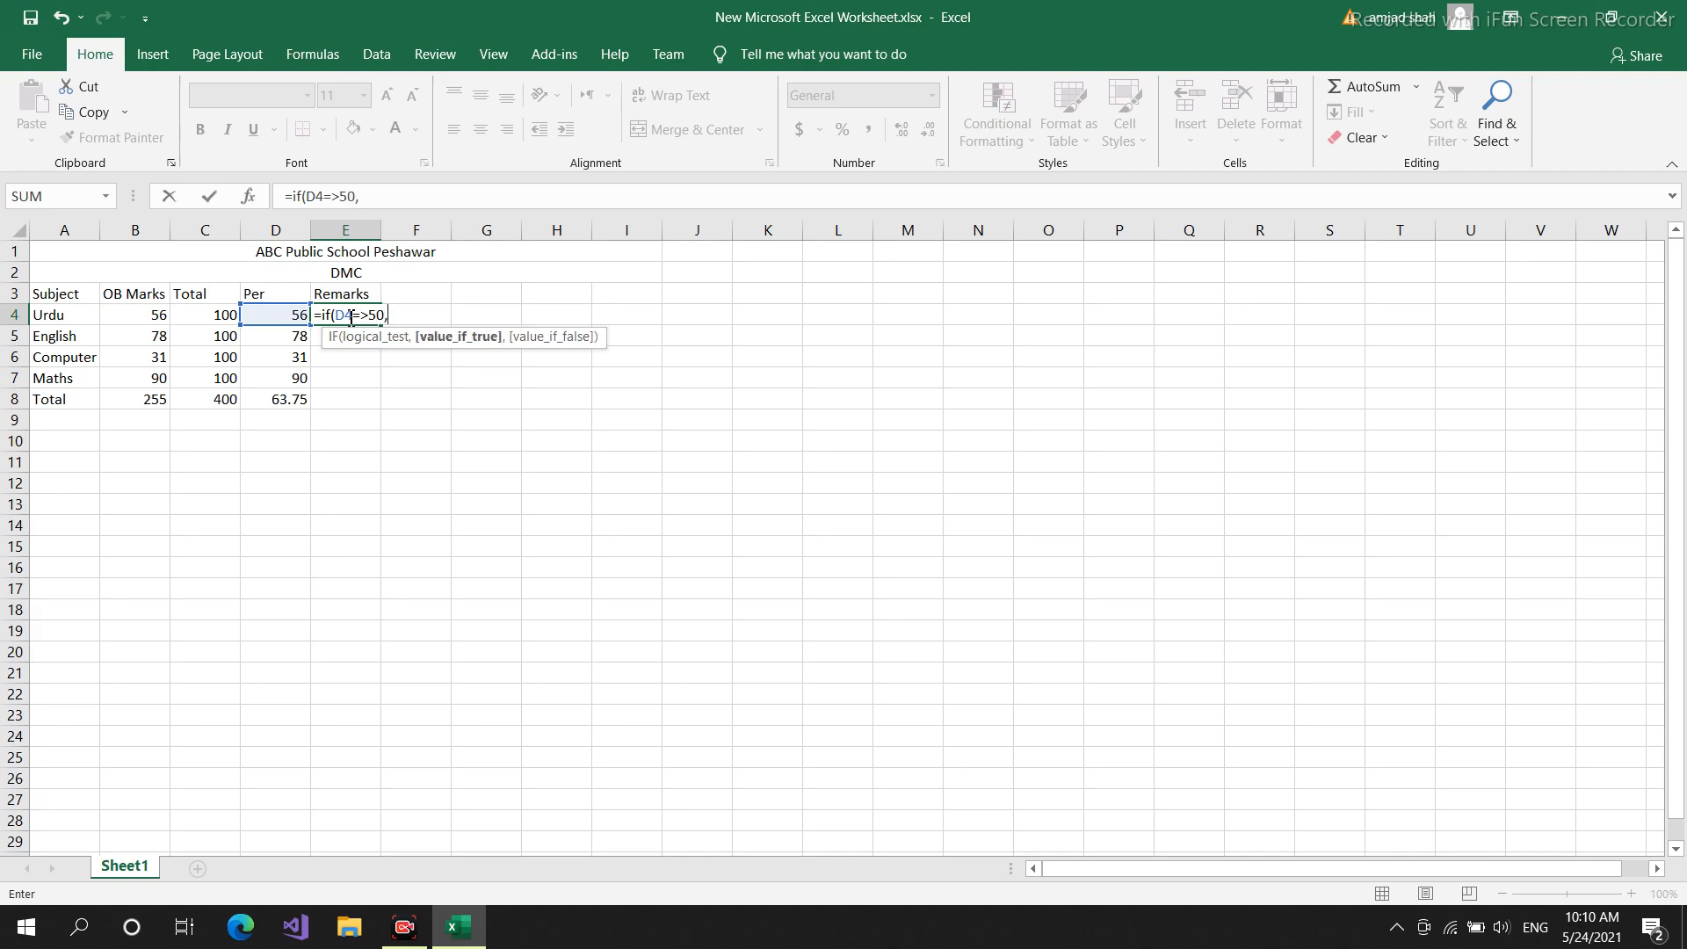
- Add "Pass" as the value-if-true argument of the IF formula in E4, declining the automatic correction of the incomplete formula
text("")
key(Return)
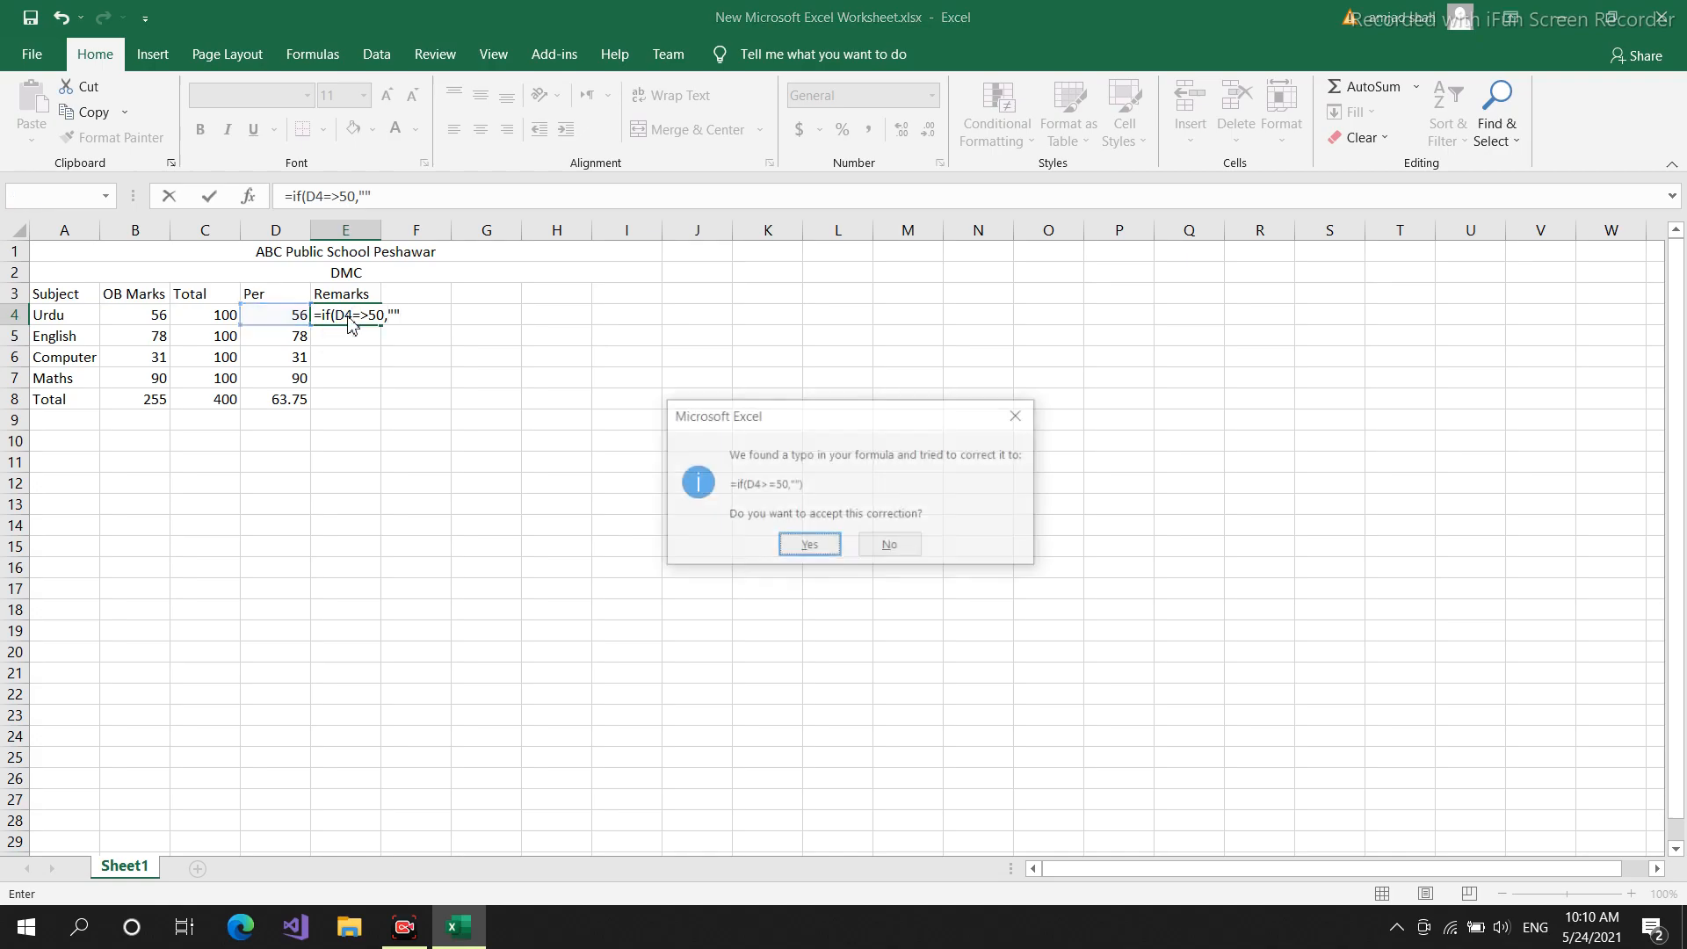
click(889, 560)
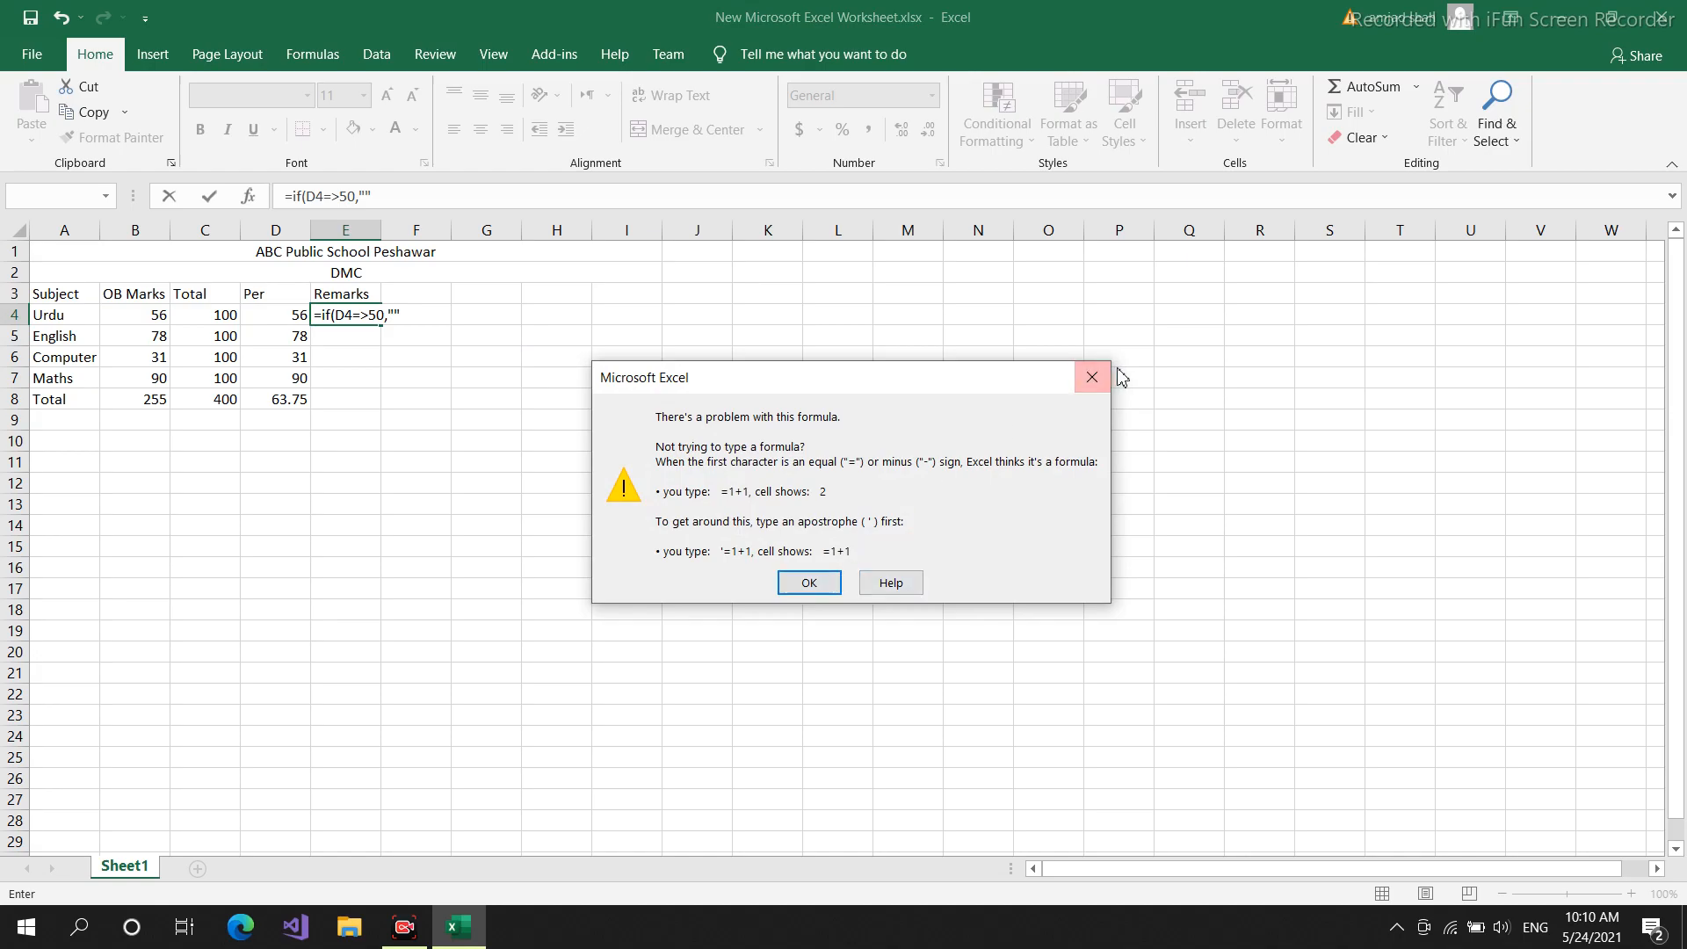
click(1092, 377)
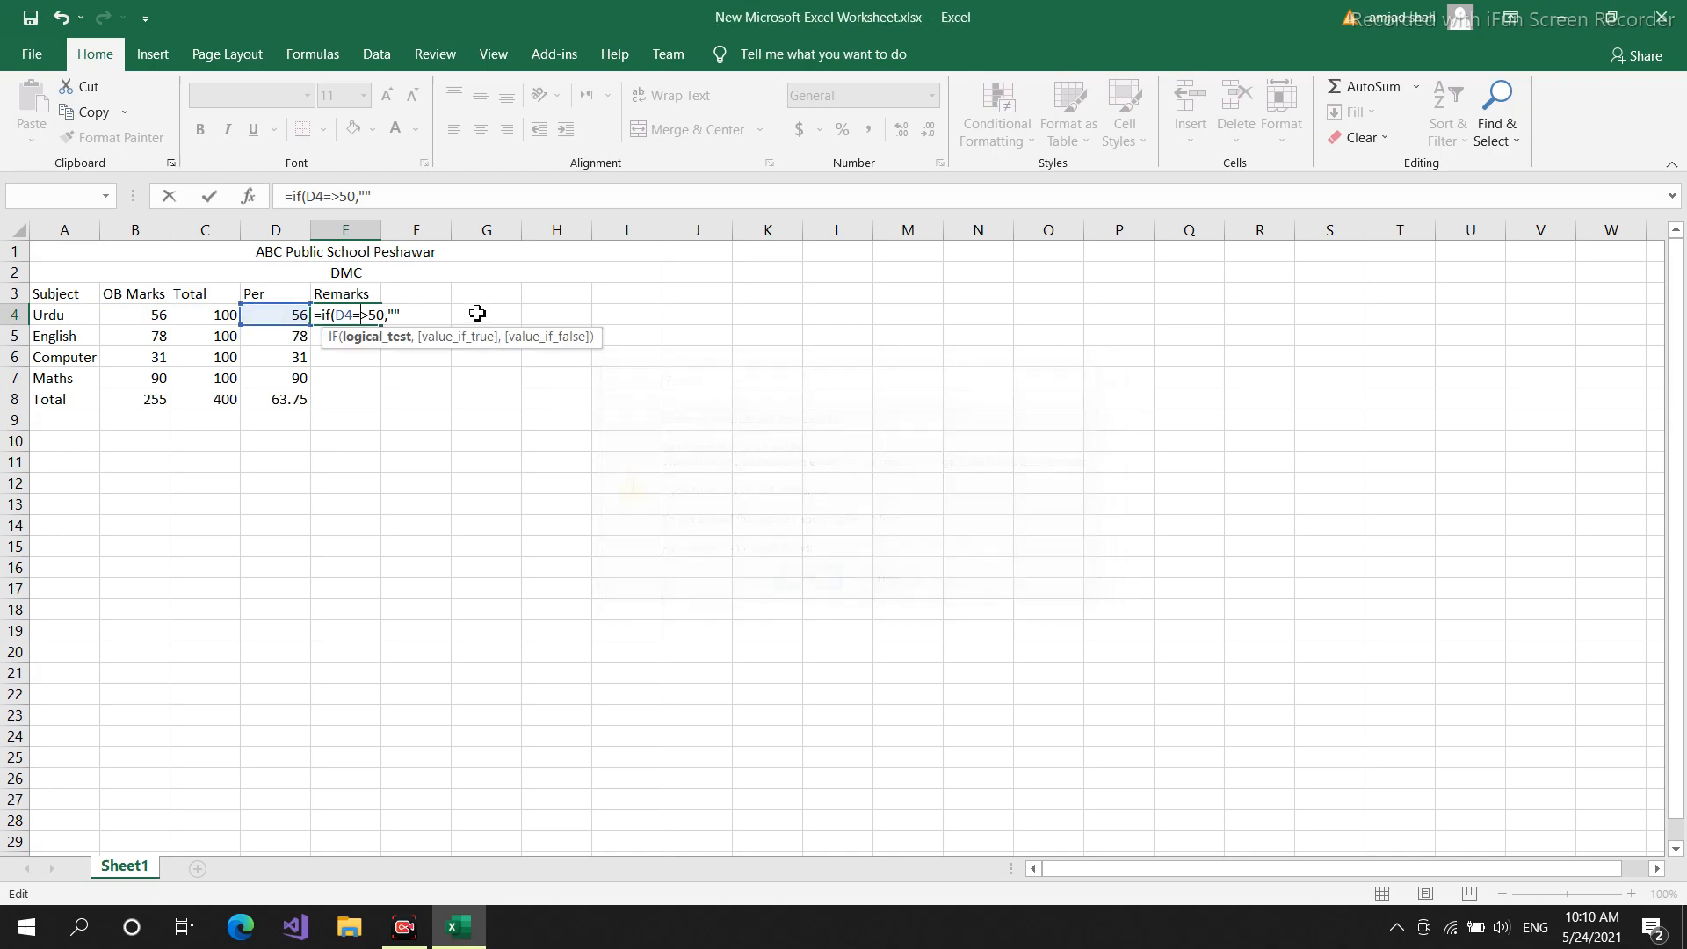
click(400, 316)
text(Pass)
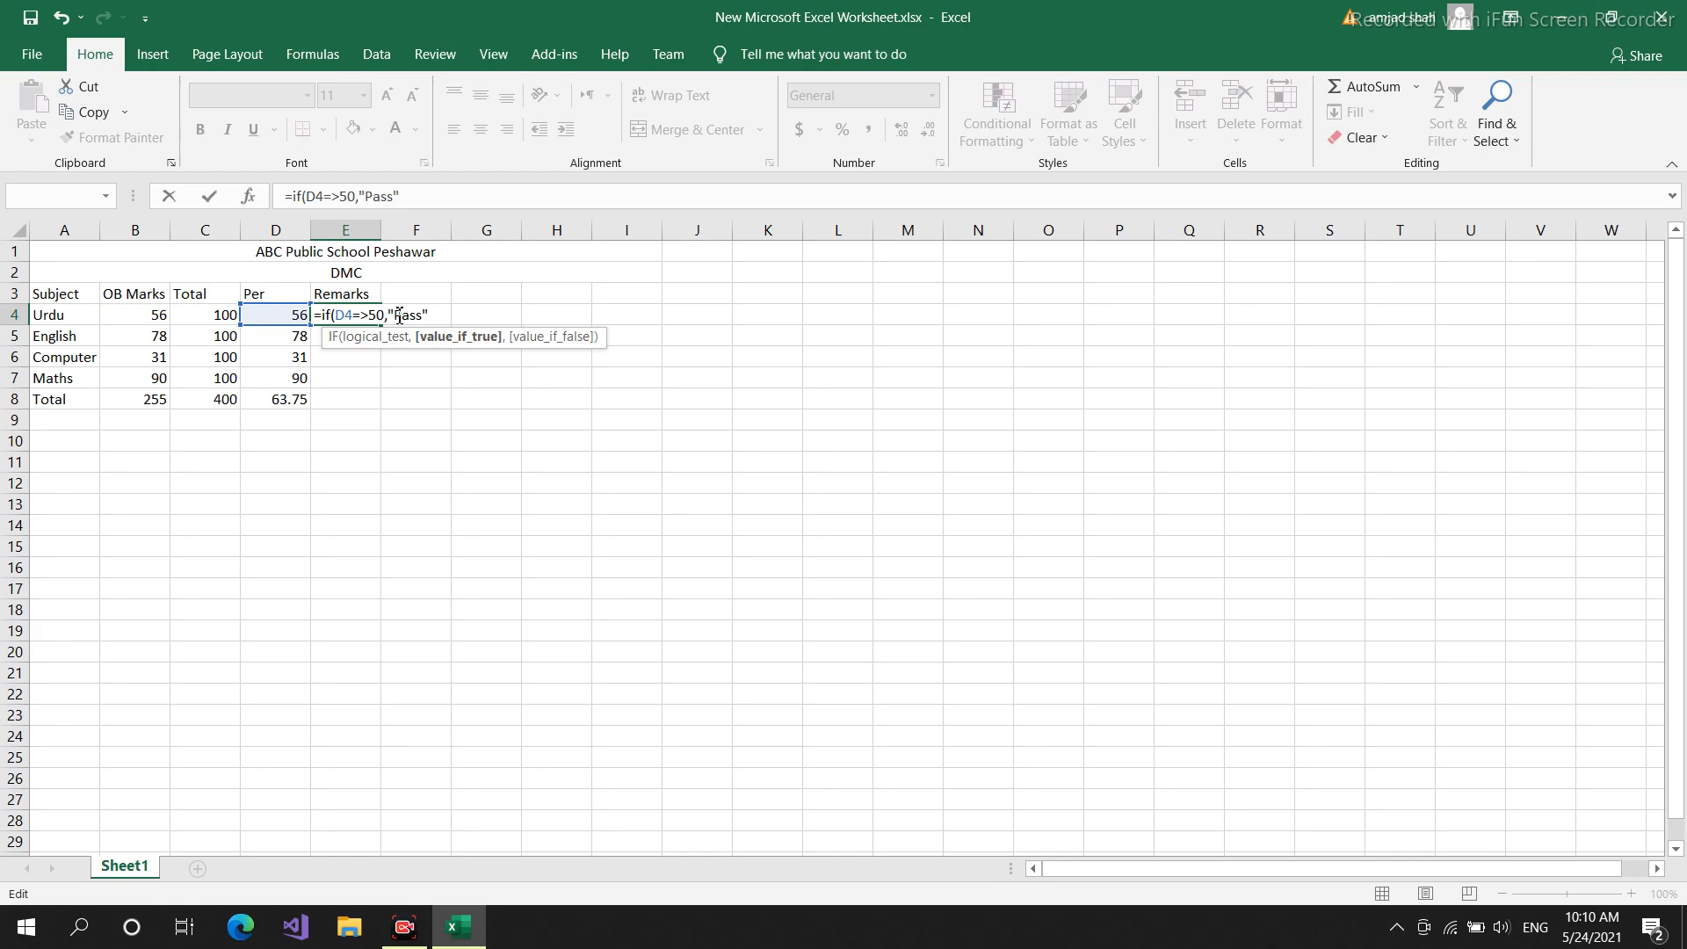
text(,)
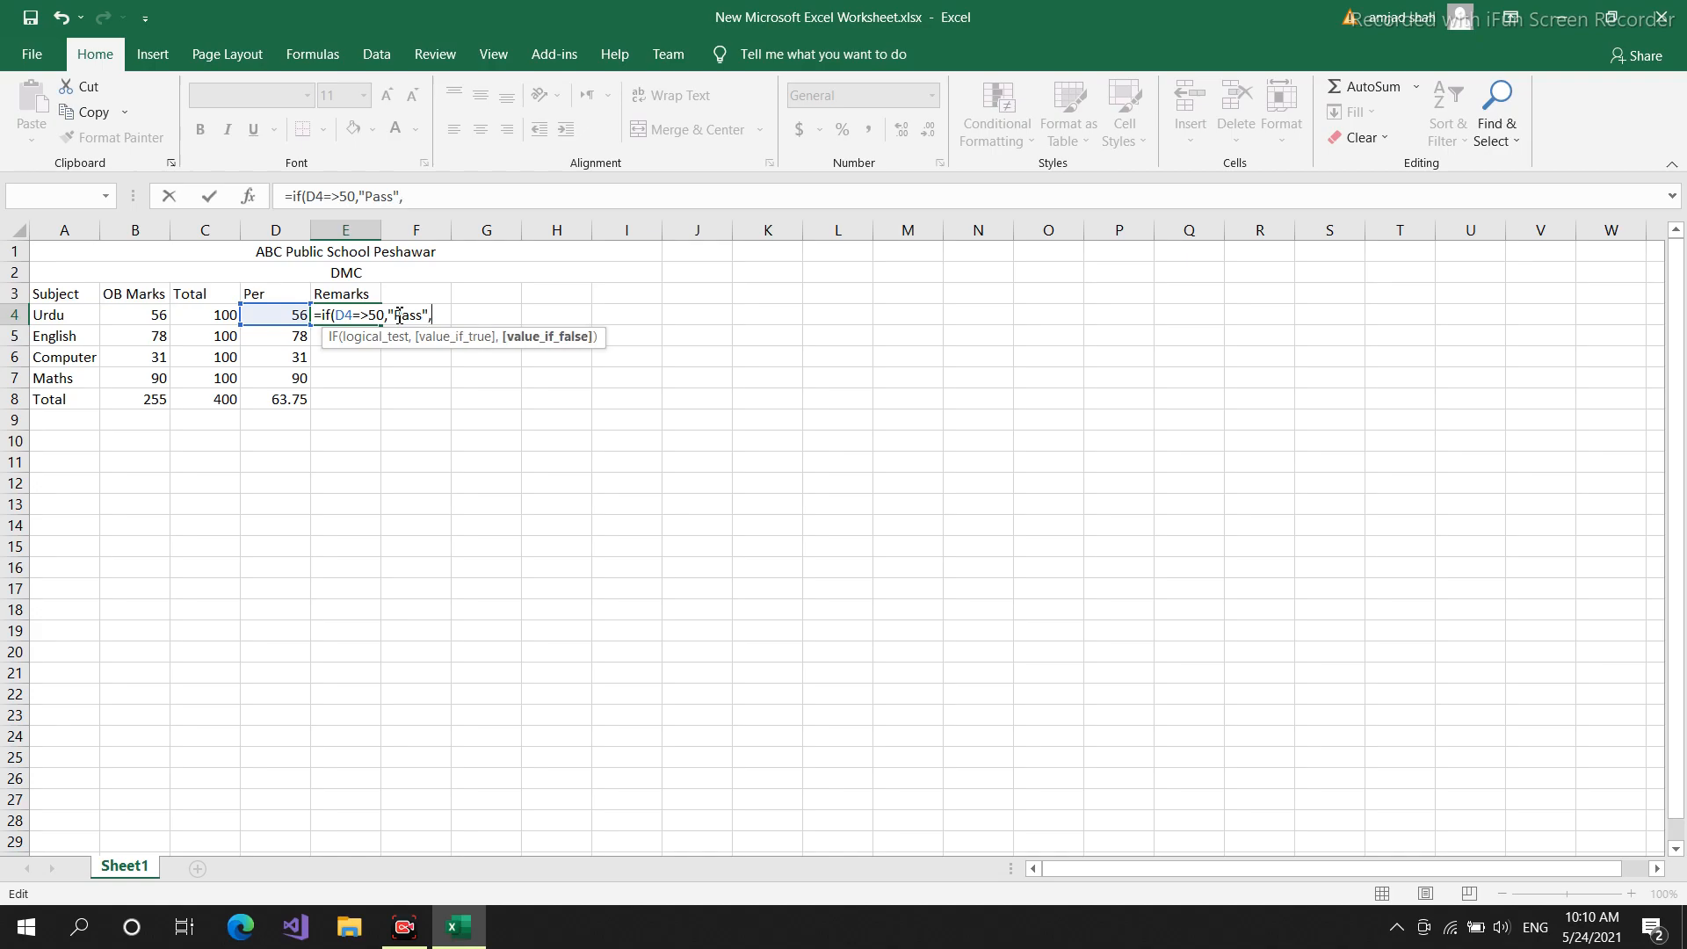
- Add "Fail" as the value-if-false argument and complete the formula in E4, accepting the correction to =IF(D4>=50,"Pass","Fail")
text("")
key(Left)
text(Fail"))
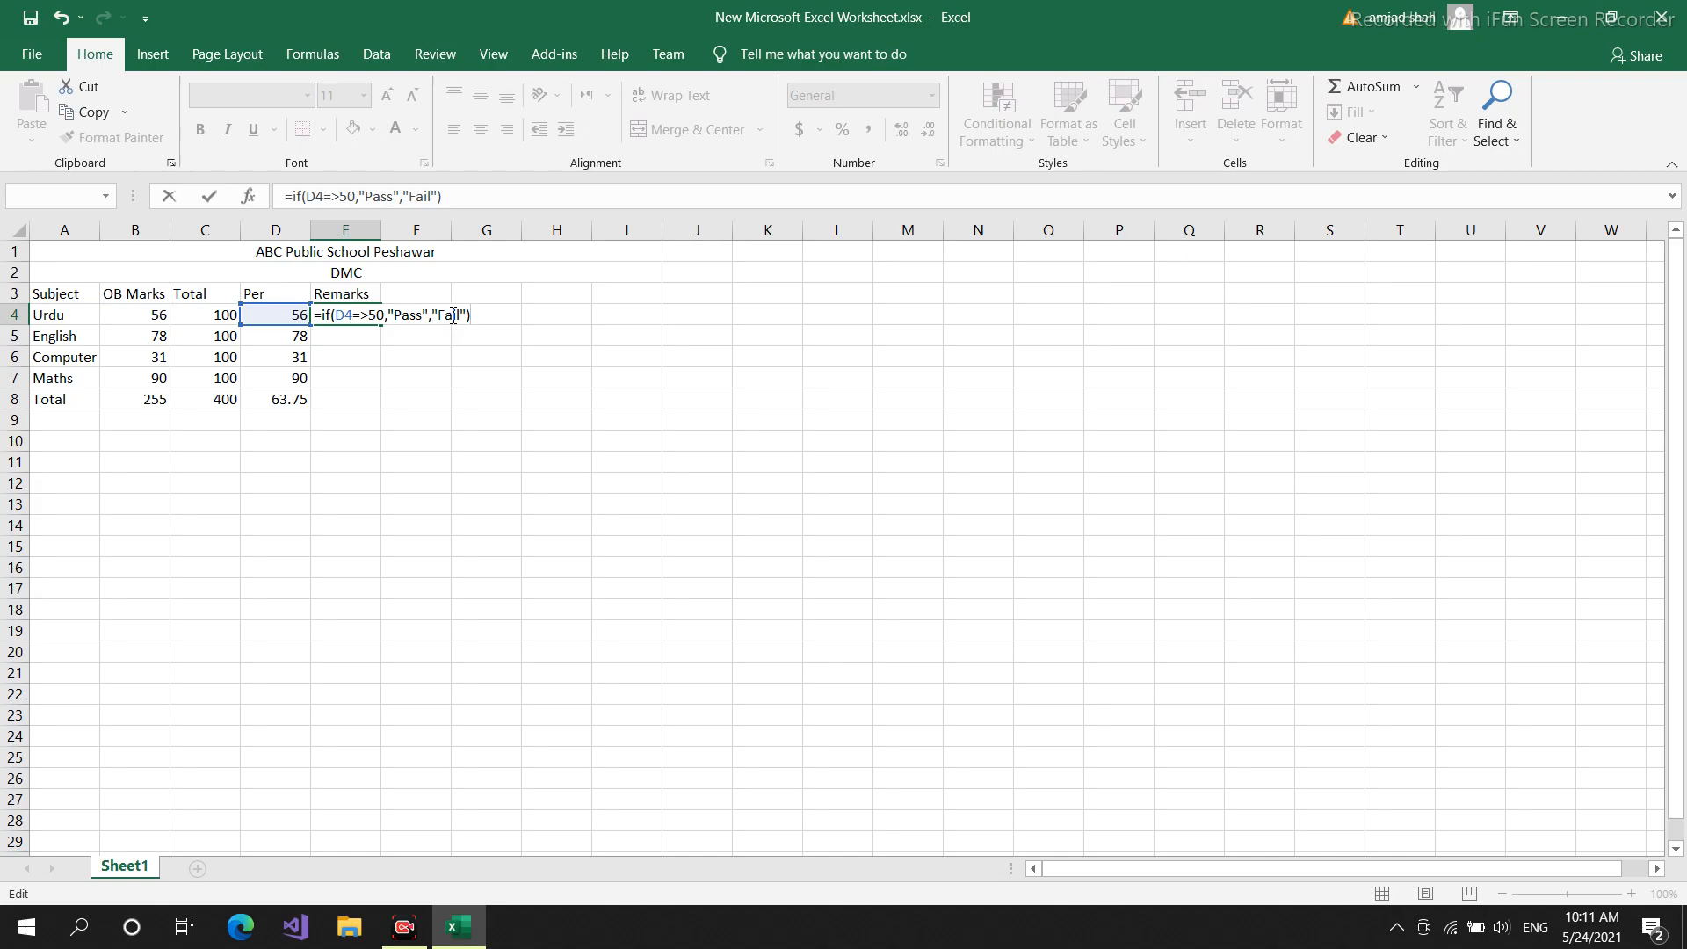
key(Return)
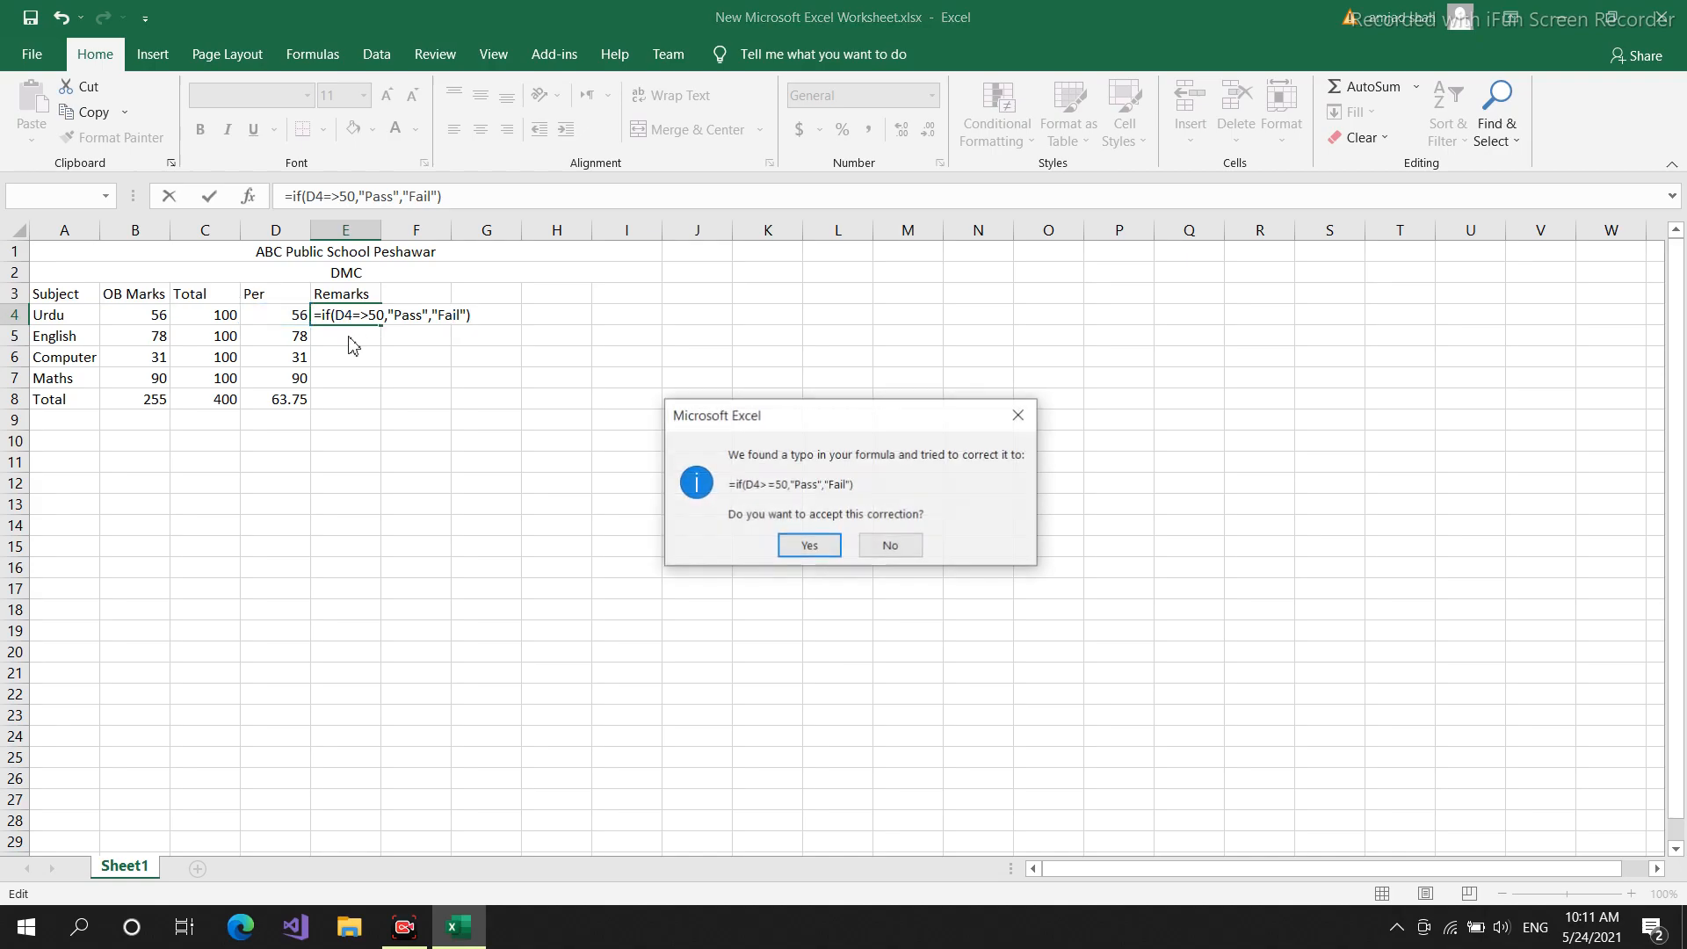
click(795, 543)
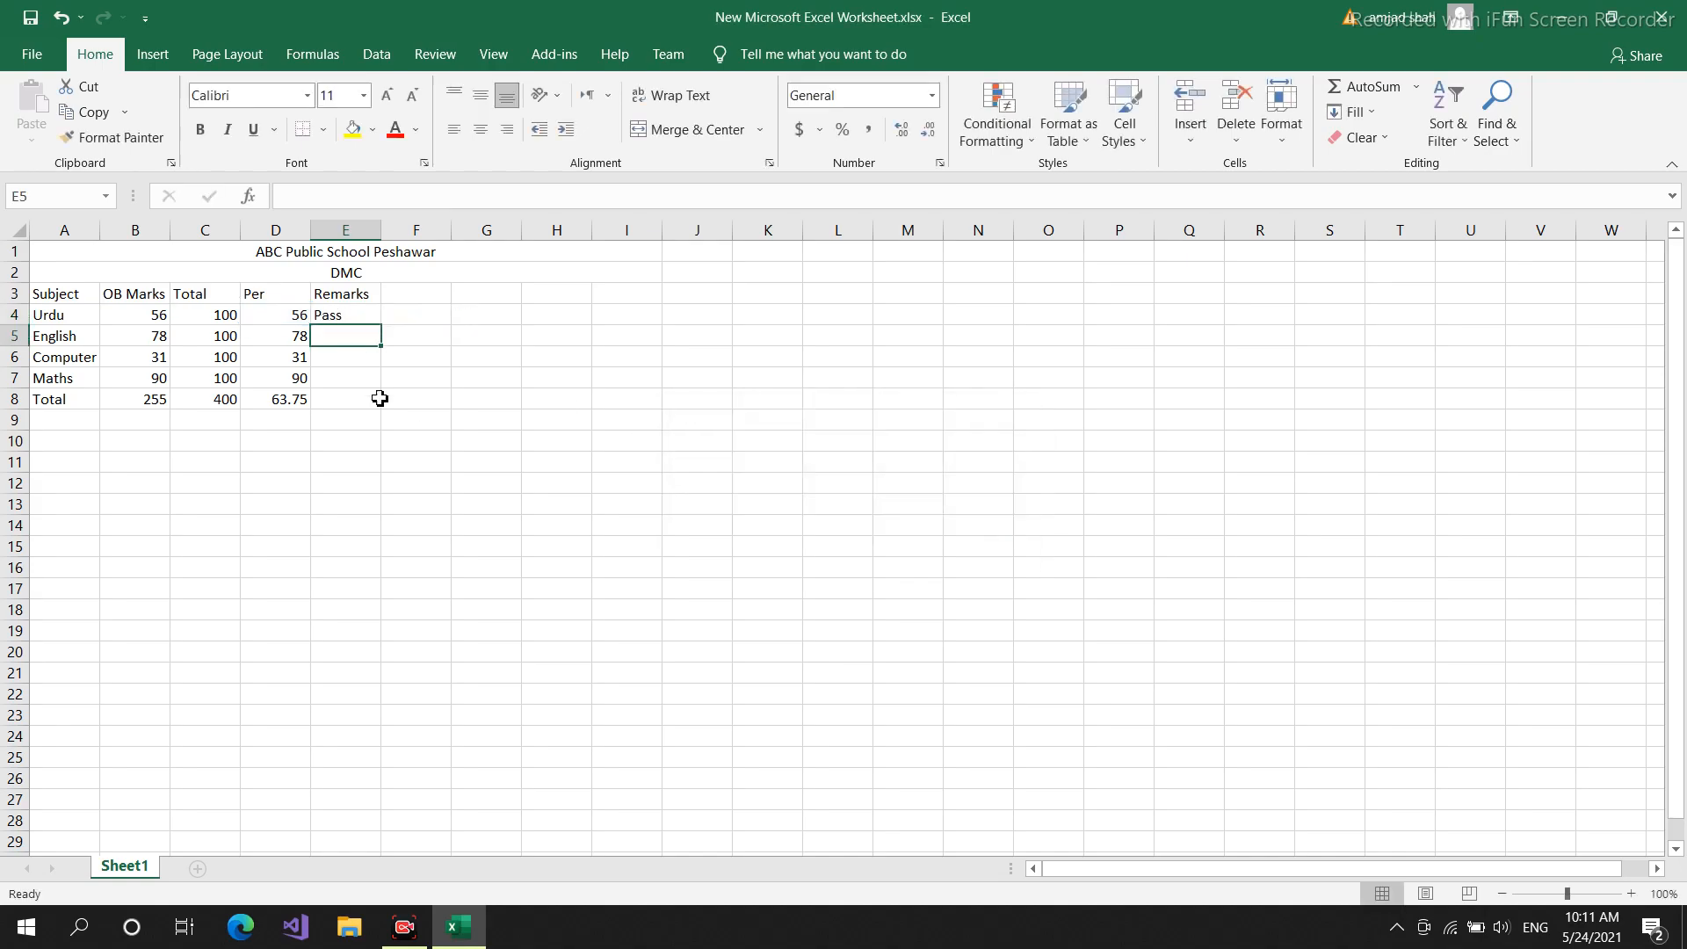
- Fill the remarks formula from E4 down through the other subjects and the total row to E8
click(345, 316)
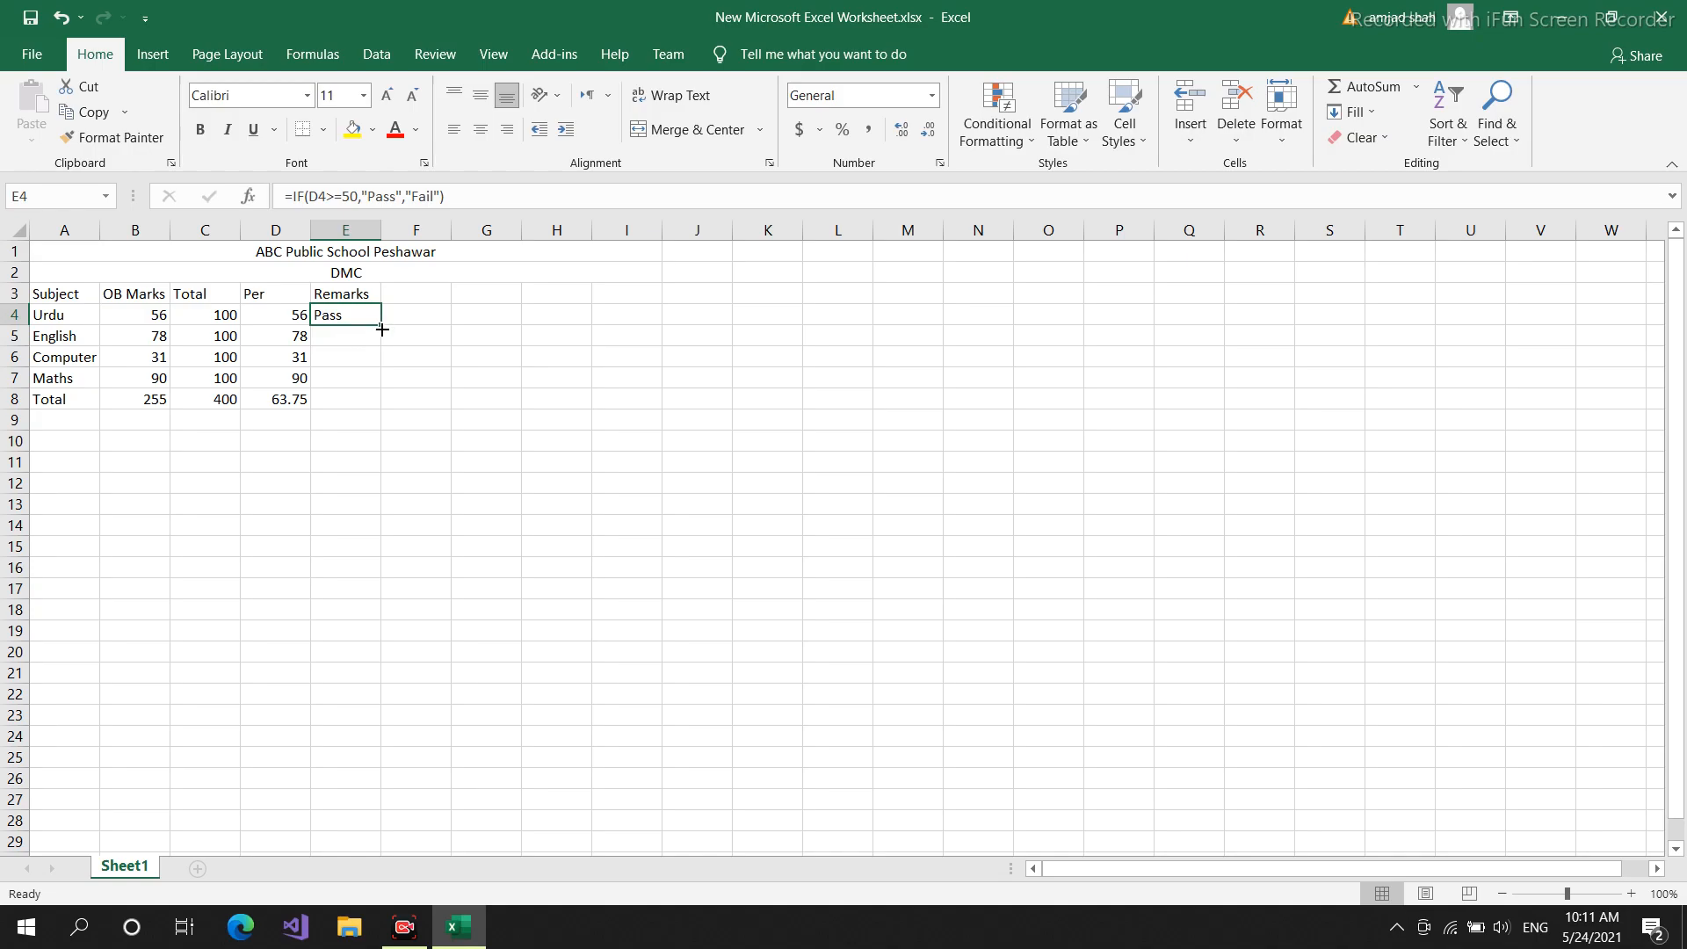
drag(382, 329, 380, 410)
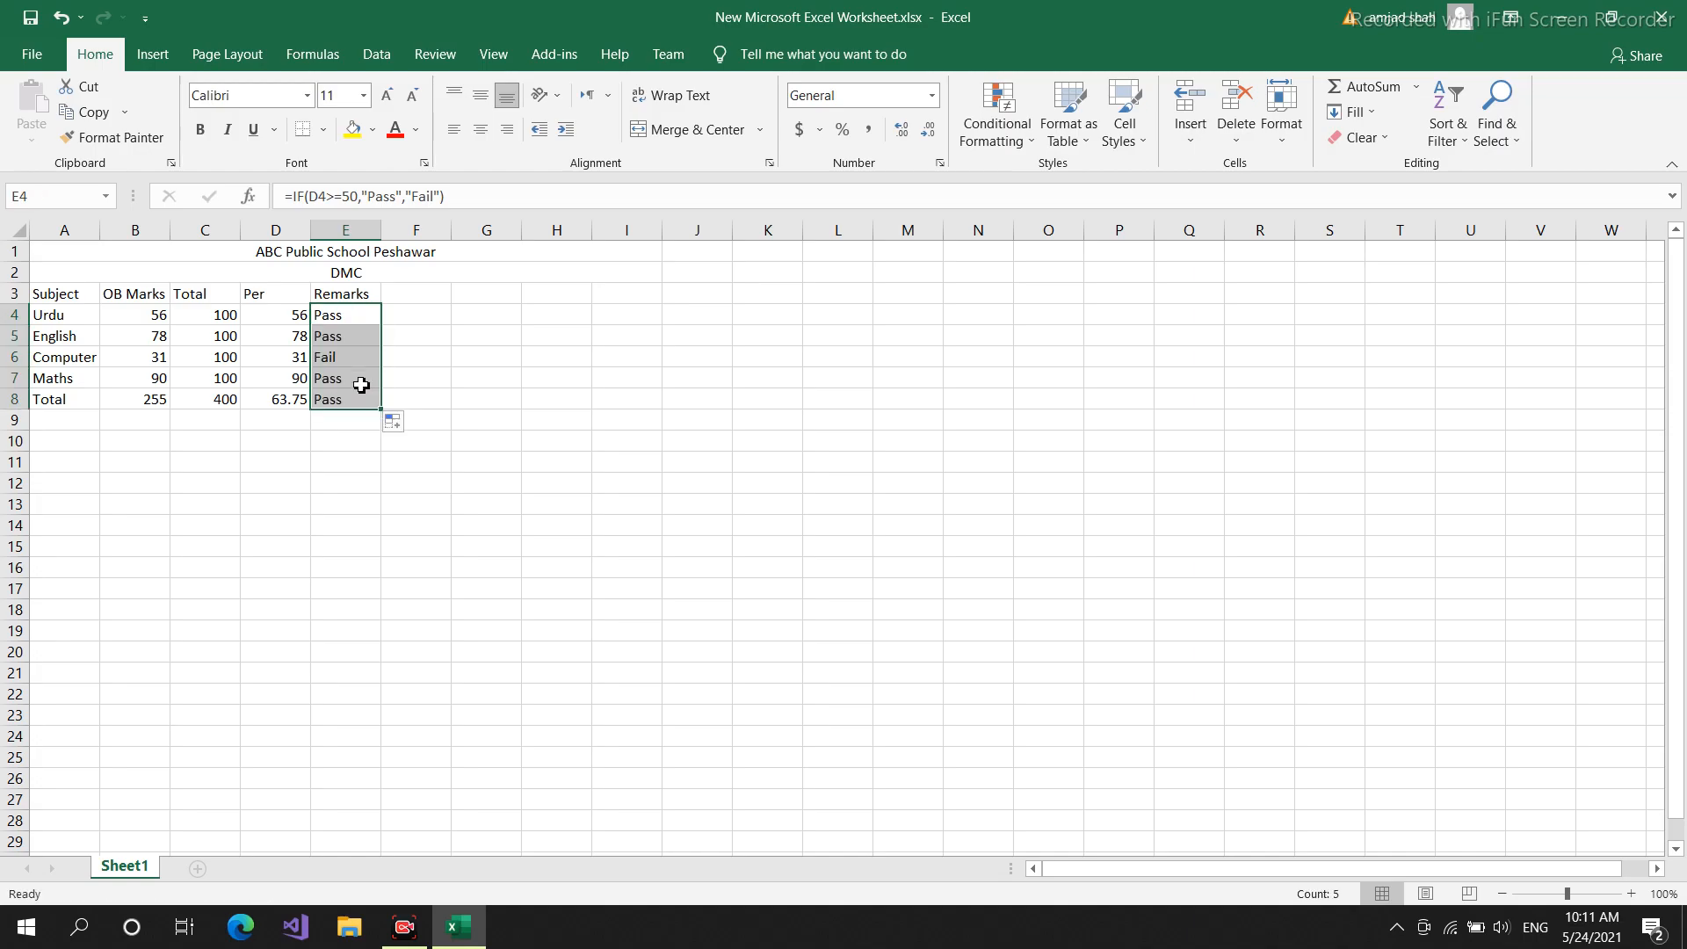
click(412, 360)
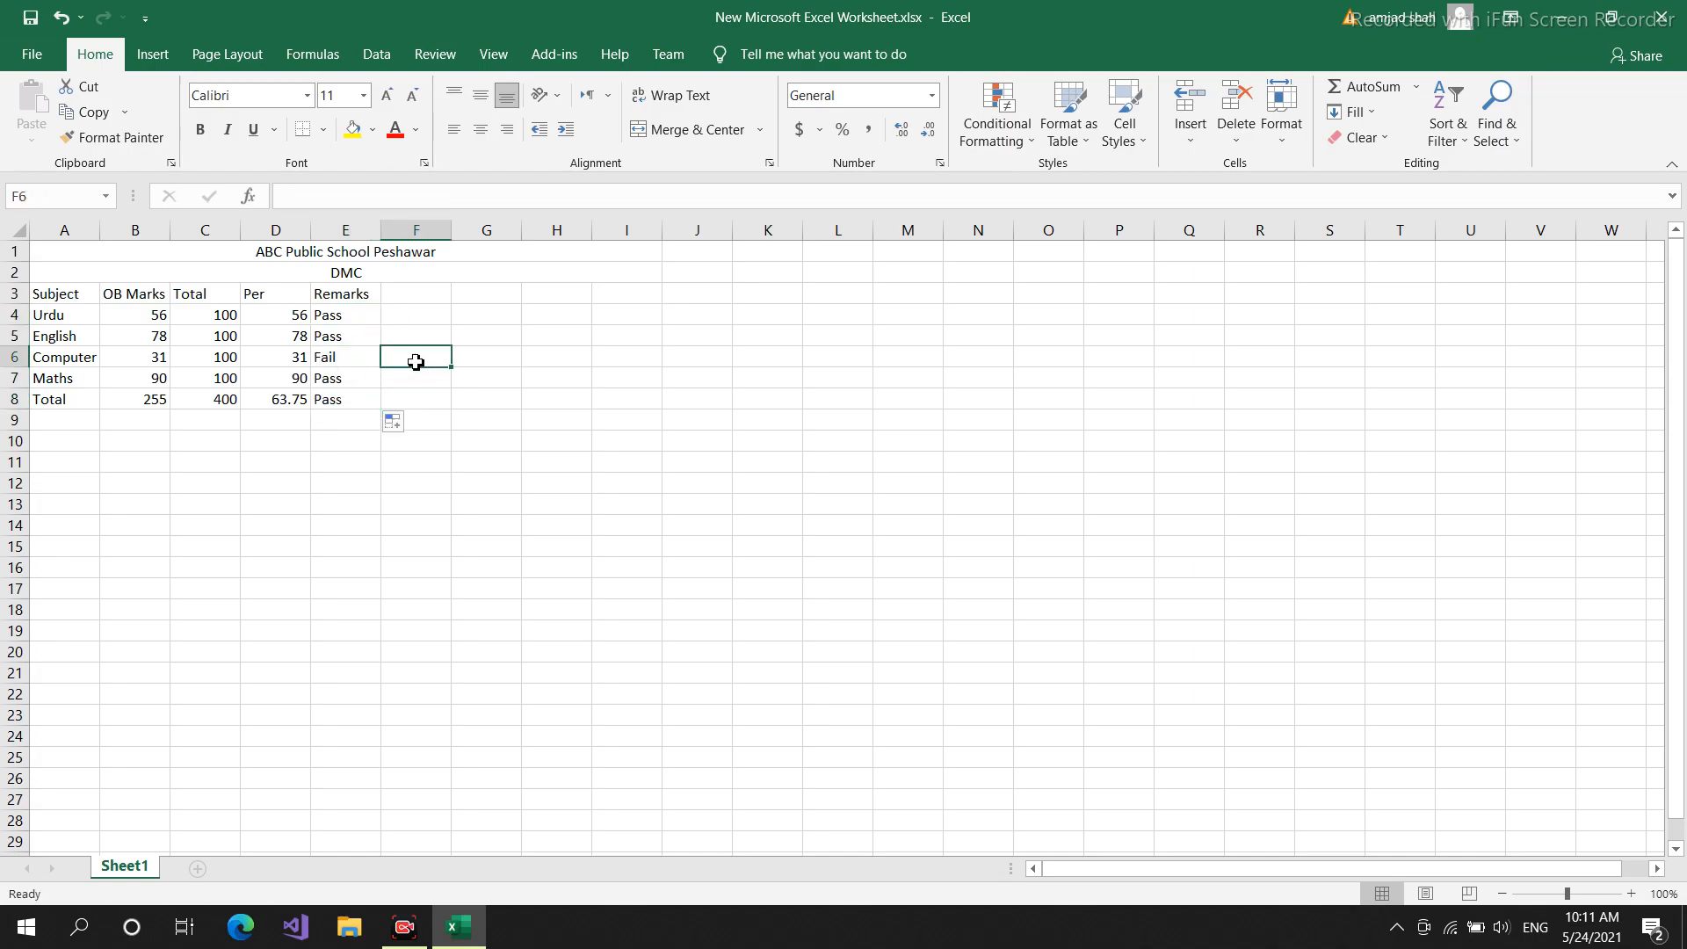
- Examine the IF formulas behind the Computer remark in E6 and the total row remark in E8
click(356, 364)
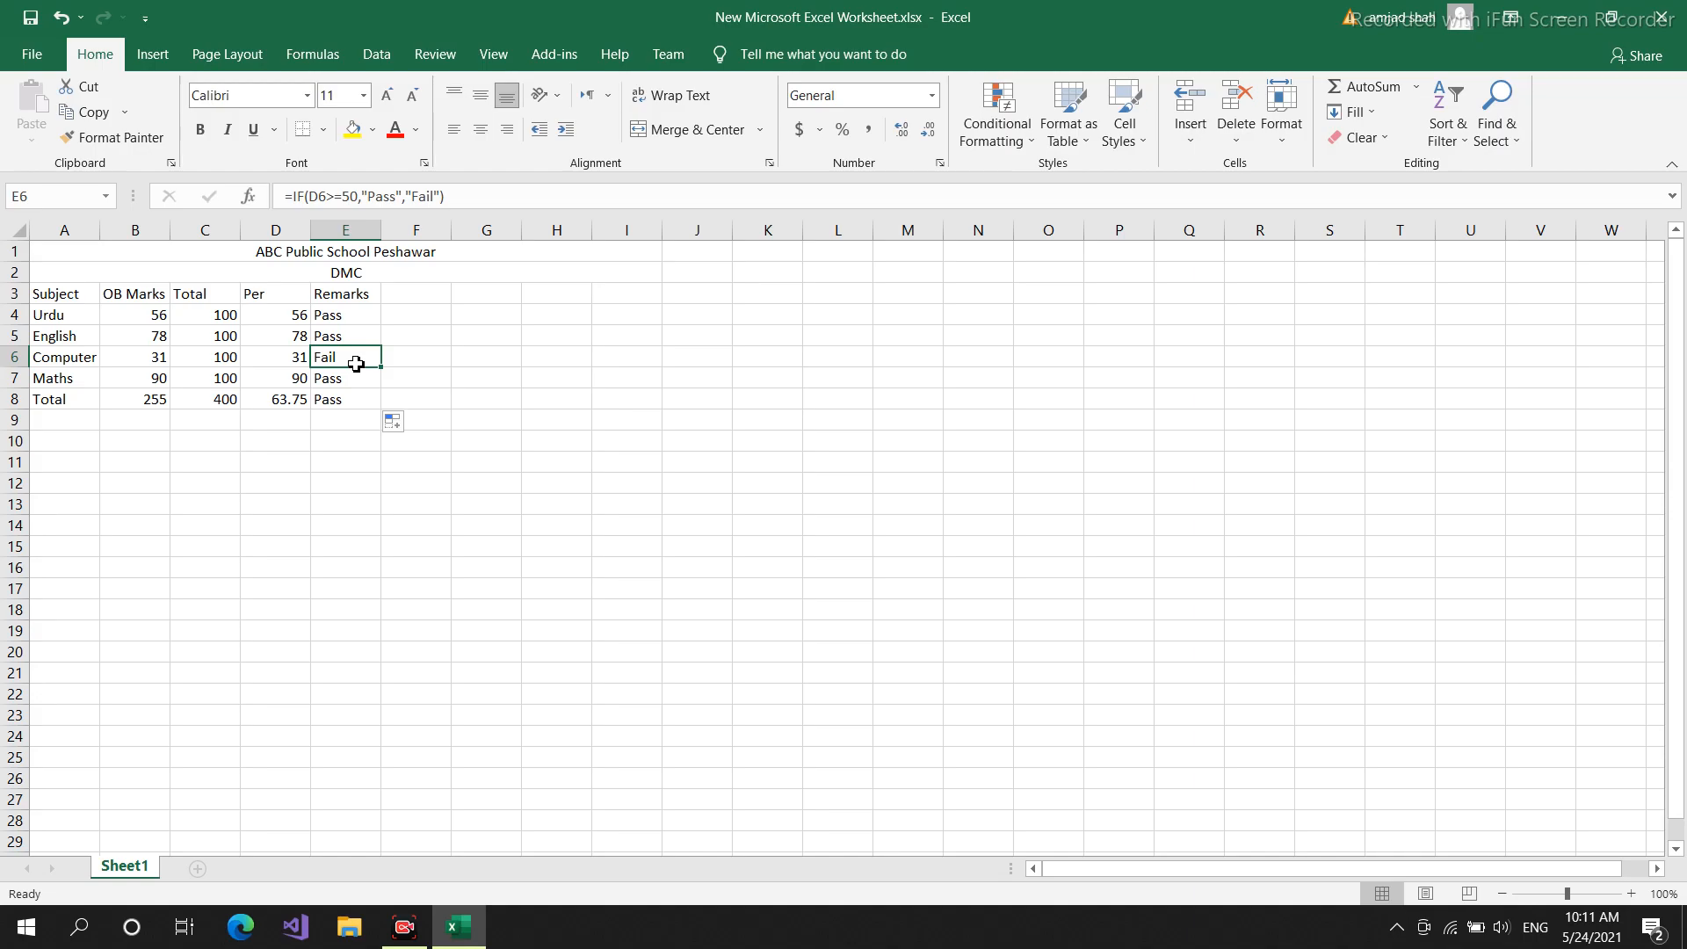
click(346, 204)
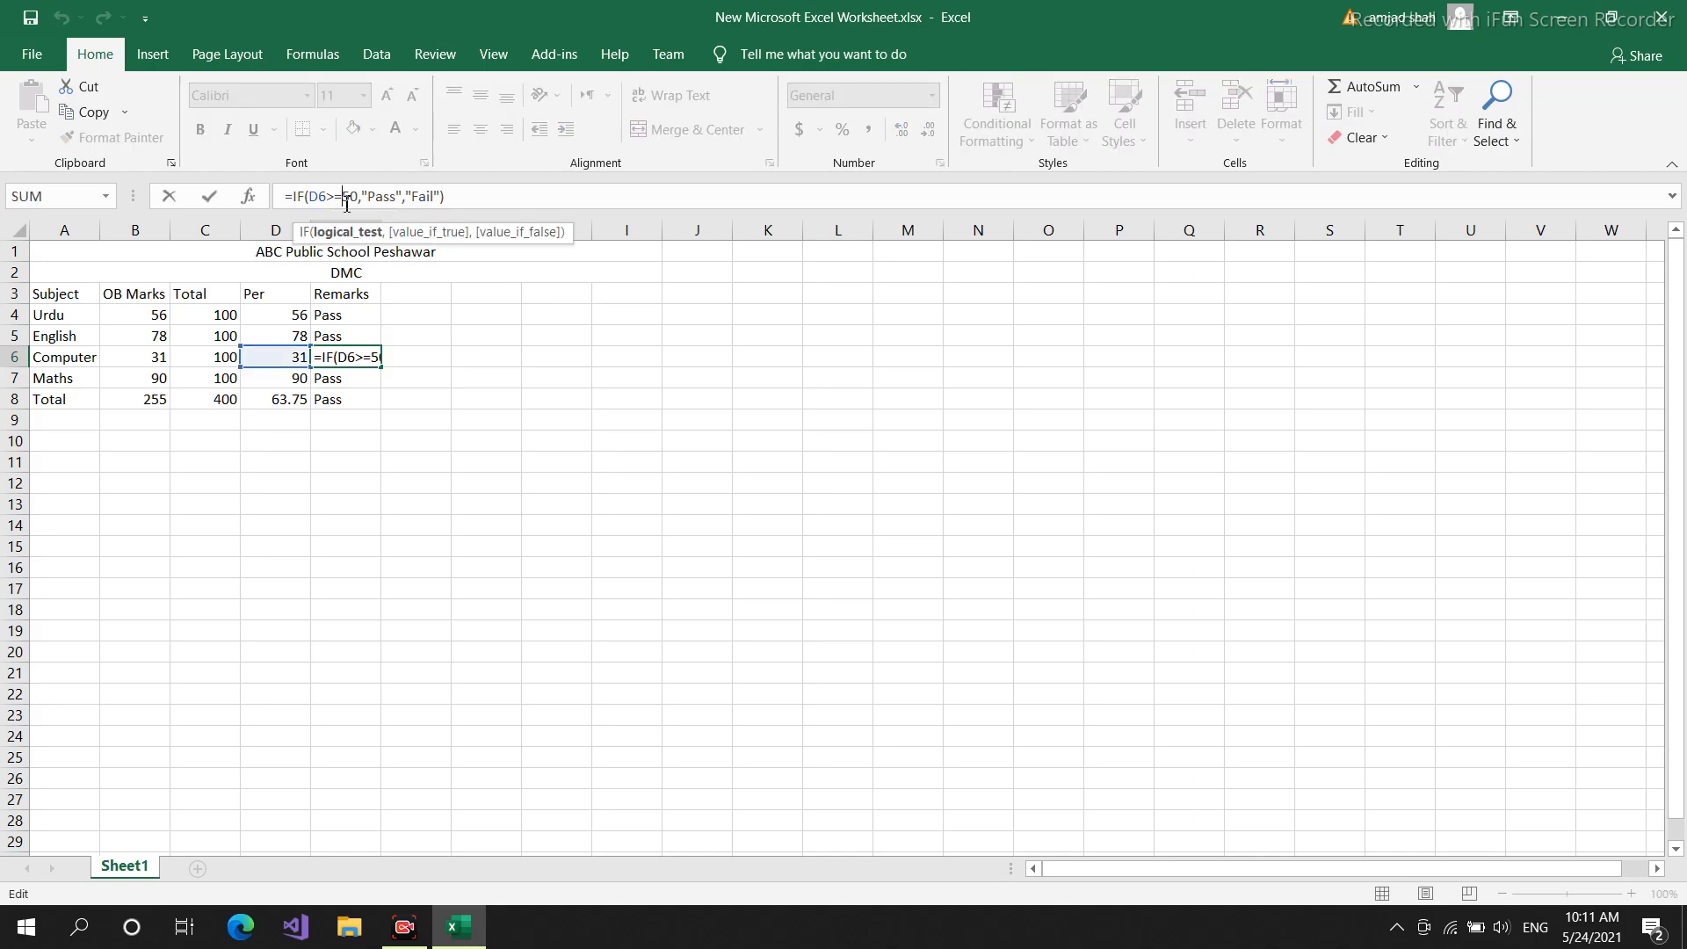
click(339, 406)
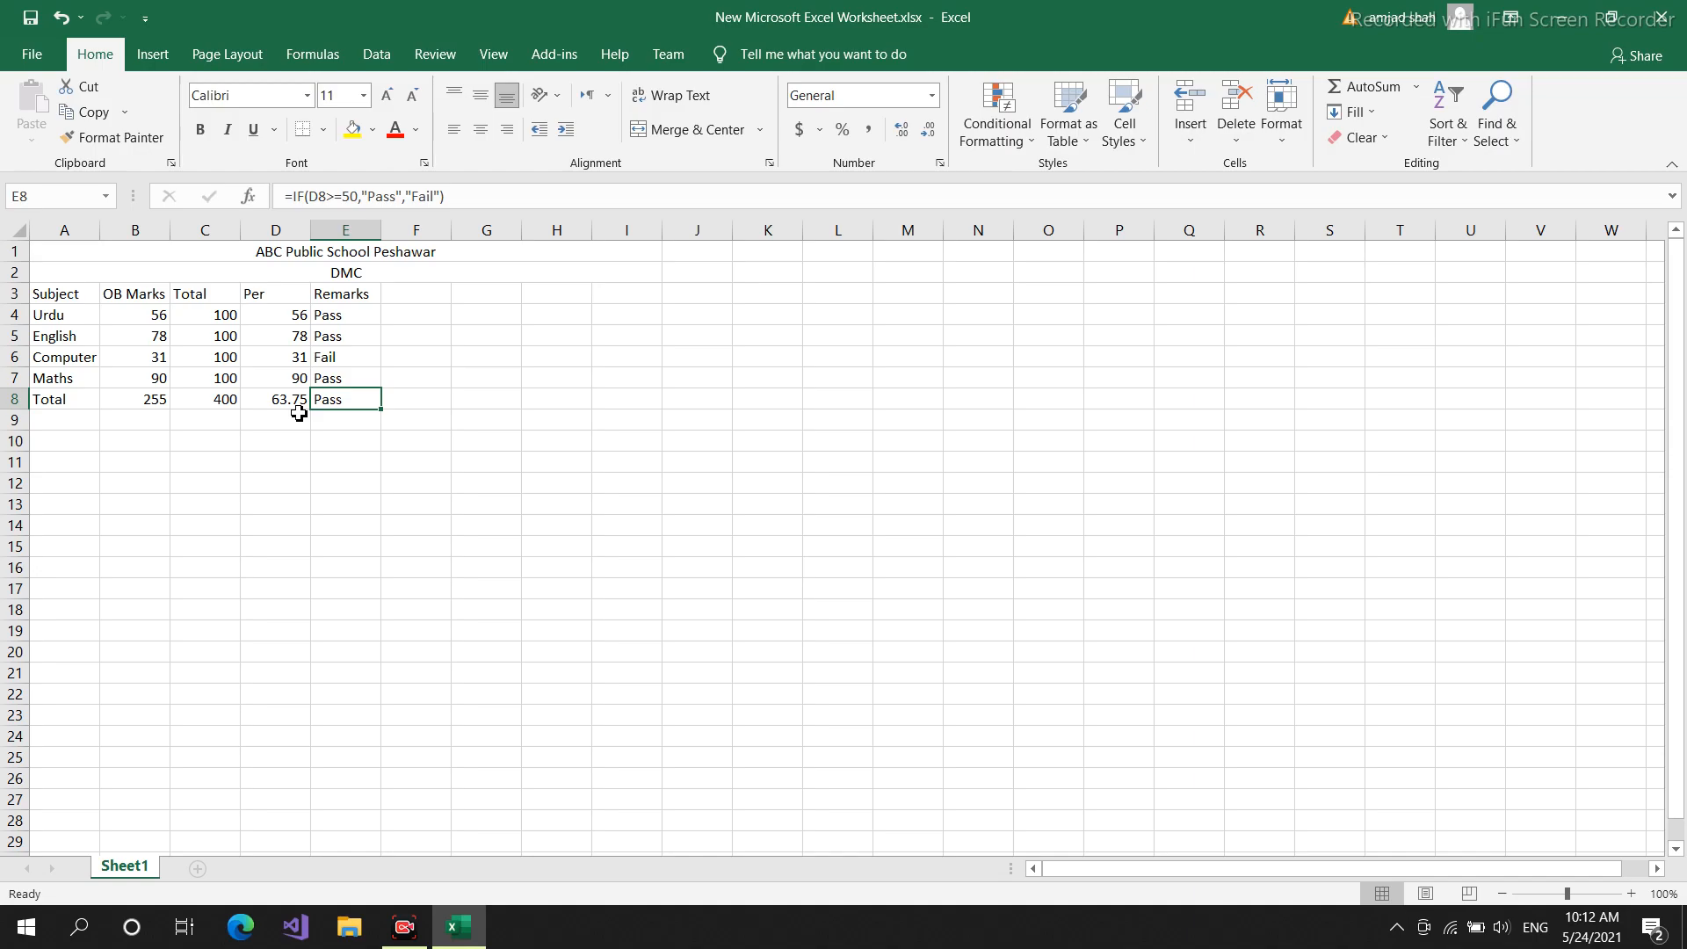
click(340, 361)
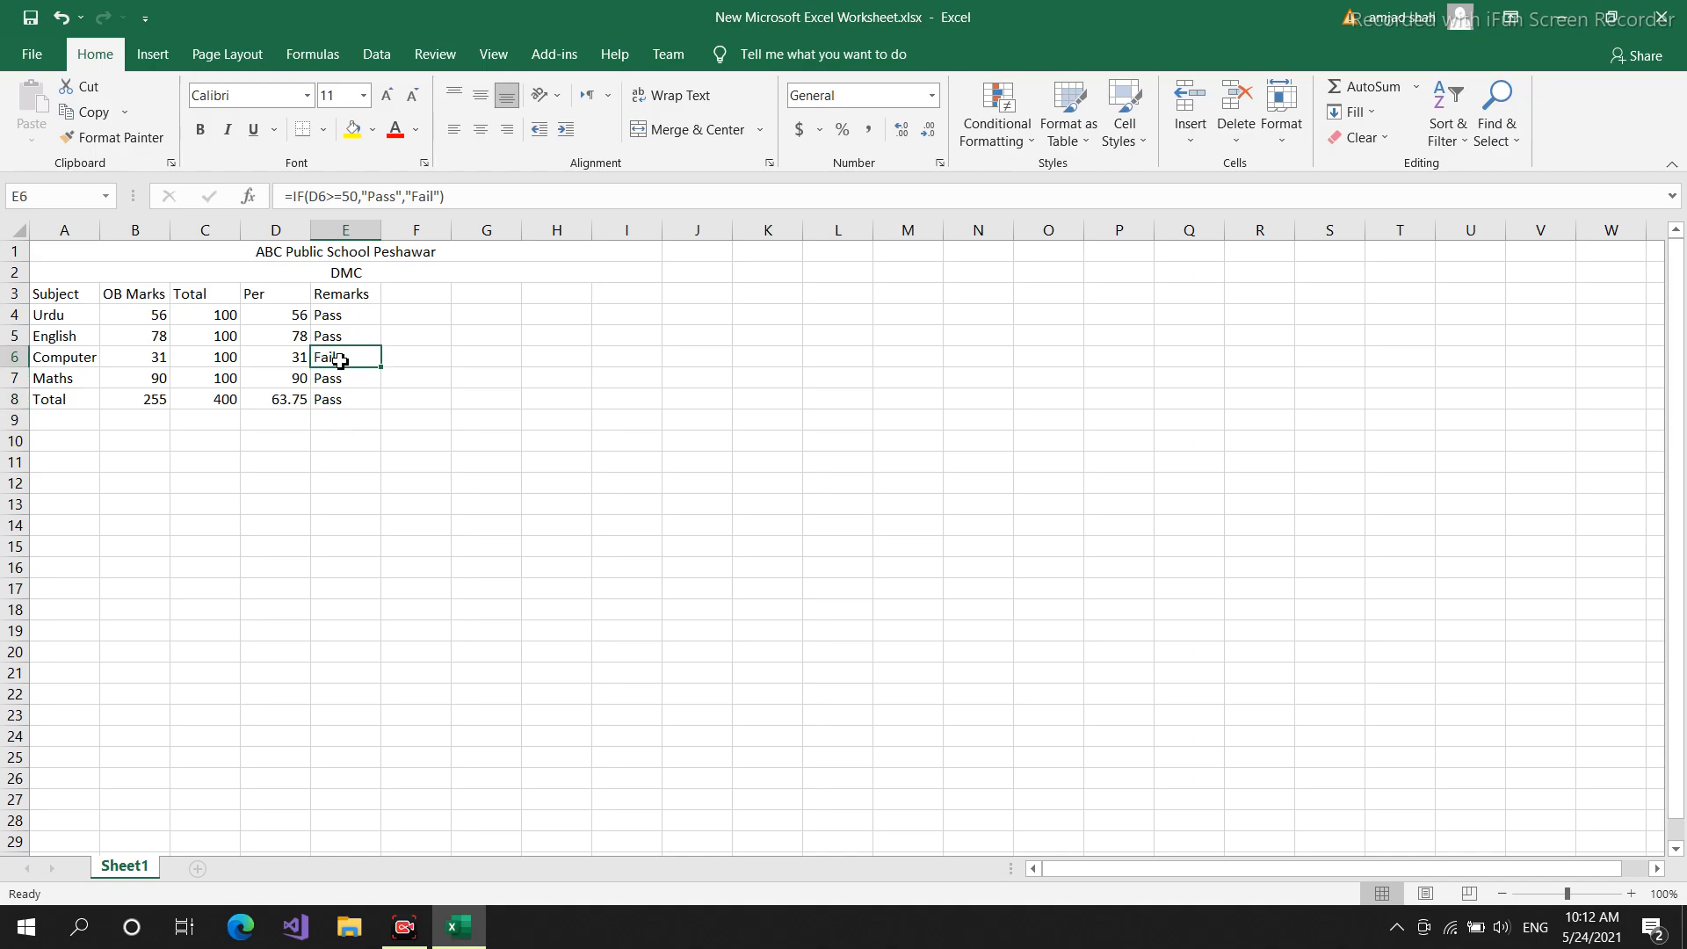
click(398, 197)
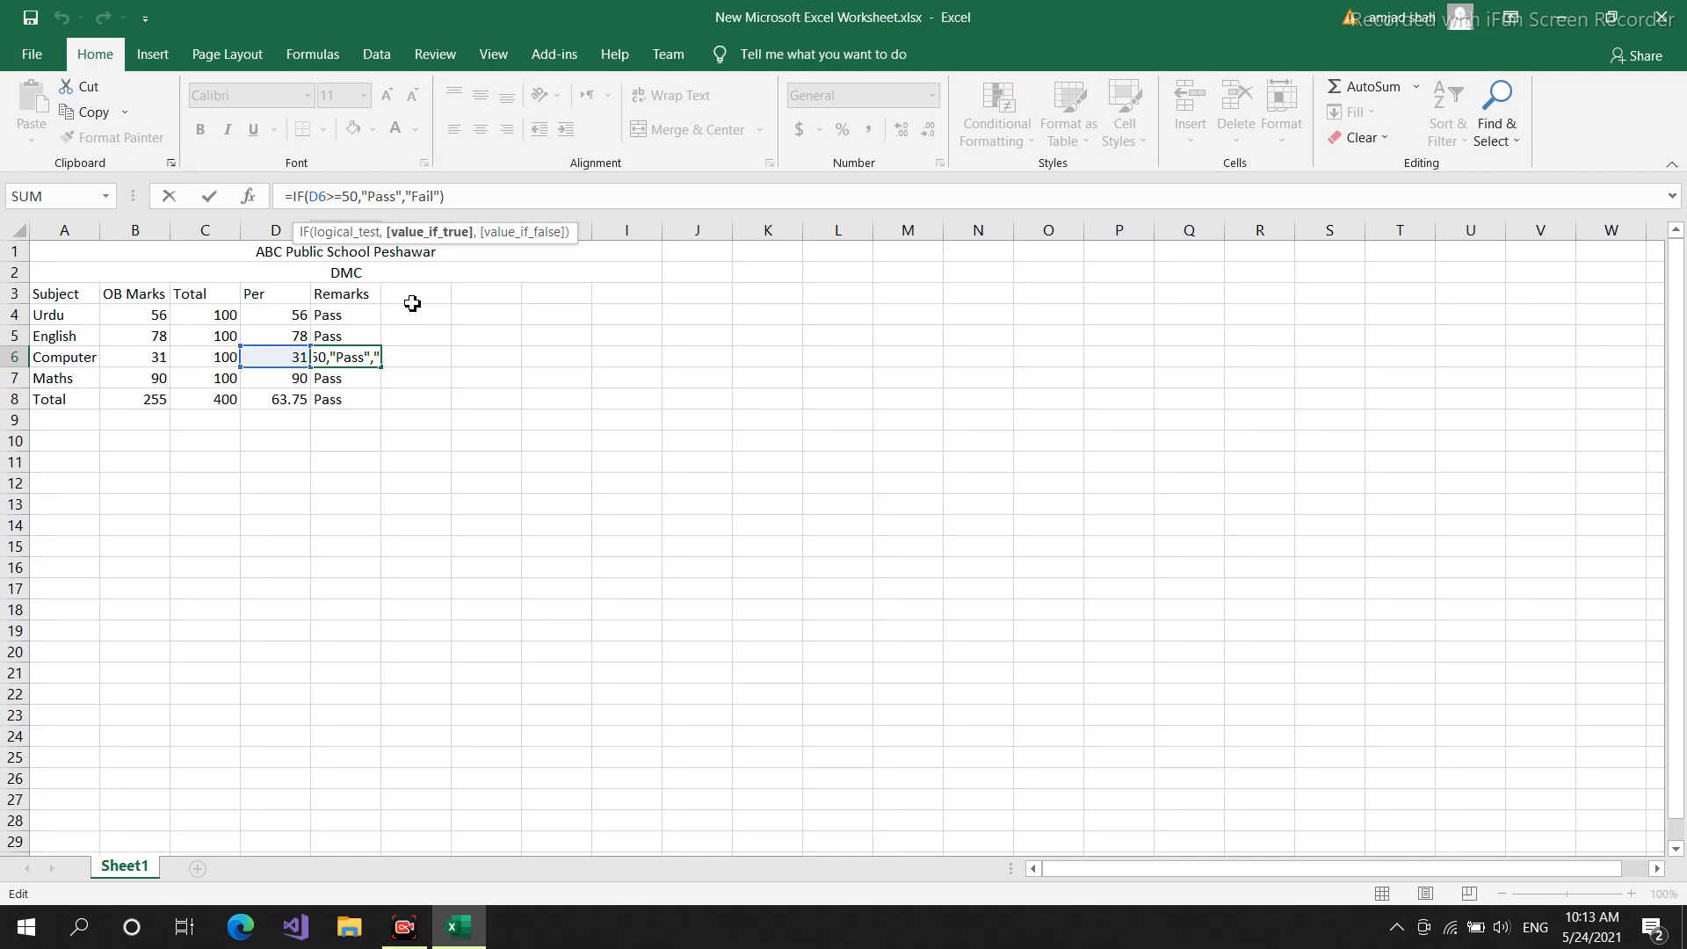
- Add the column heading Grade in cell F3, beside Remarks
click(417, 293)
text(Grade)
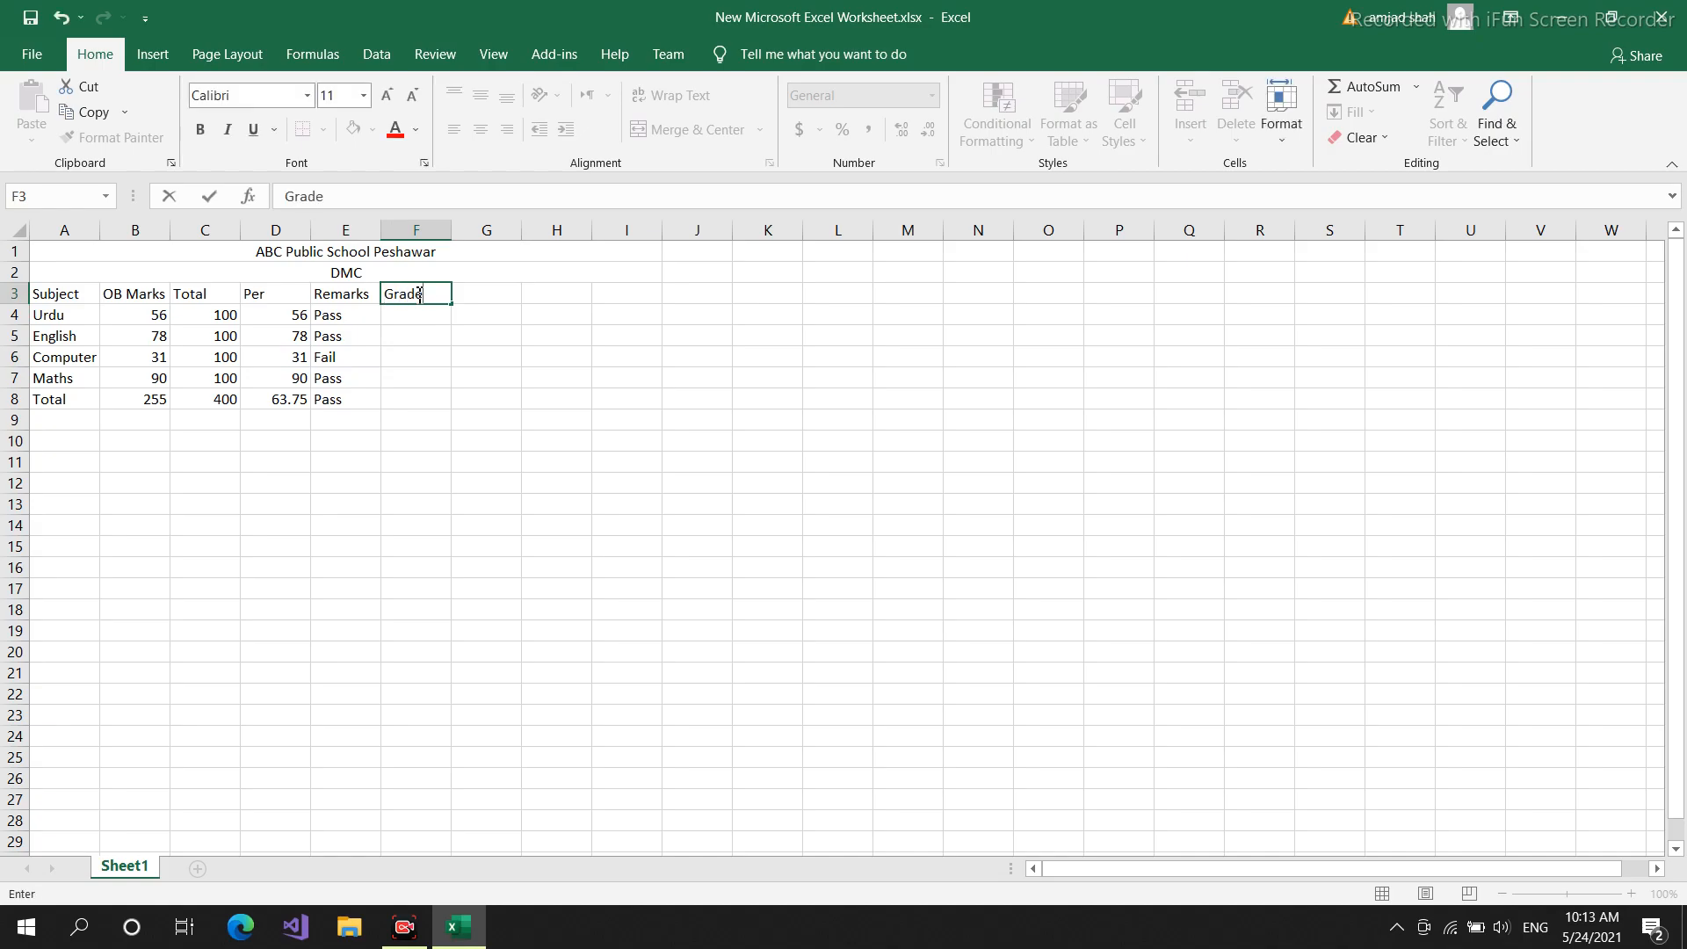
click(421, 318)
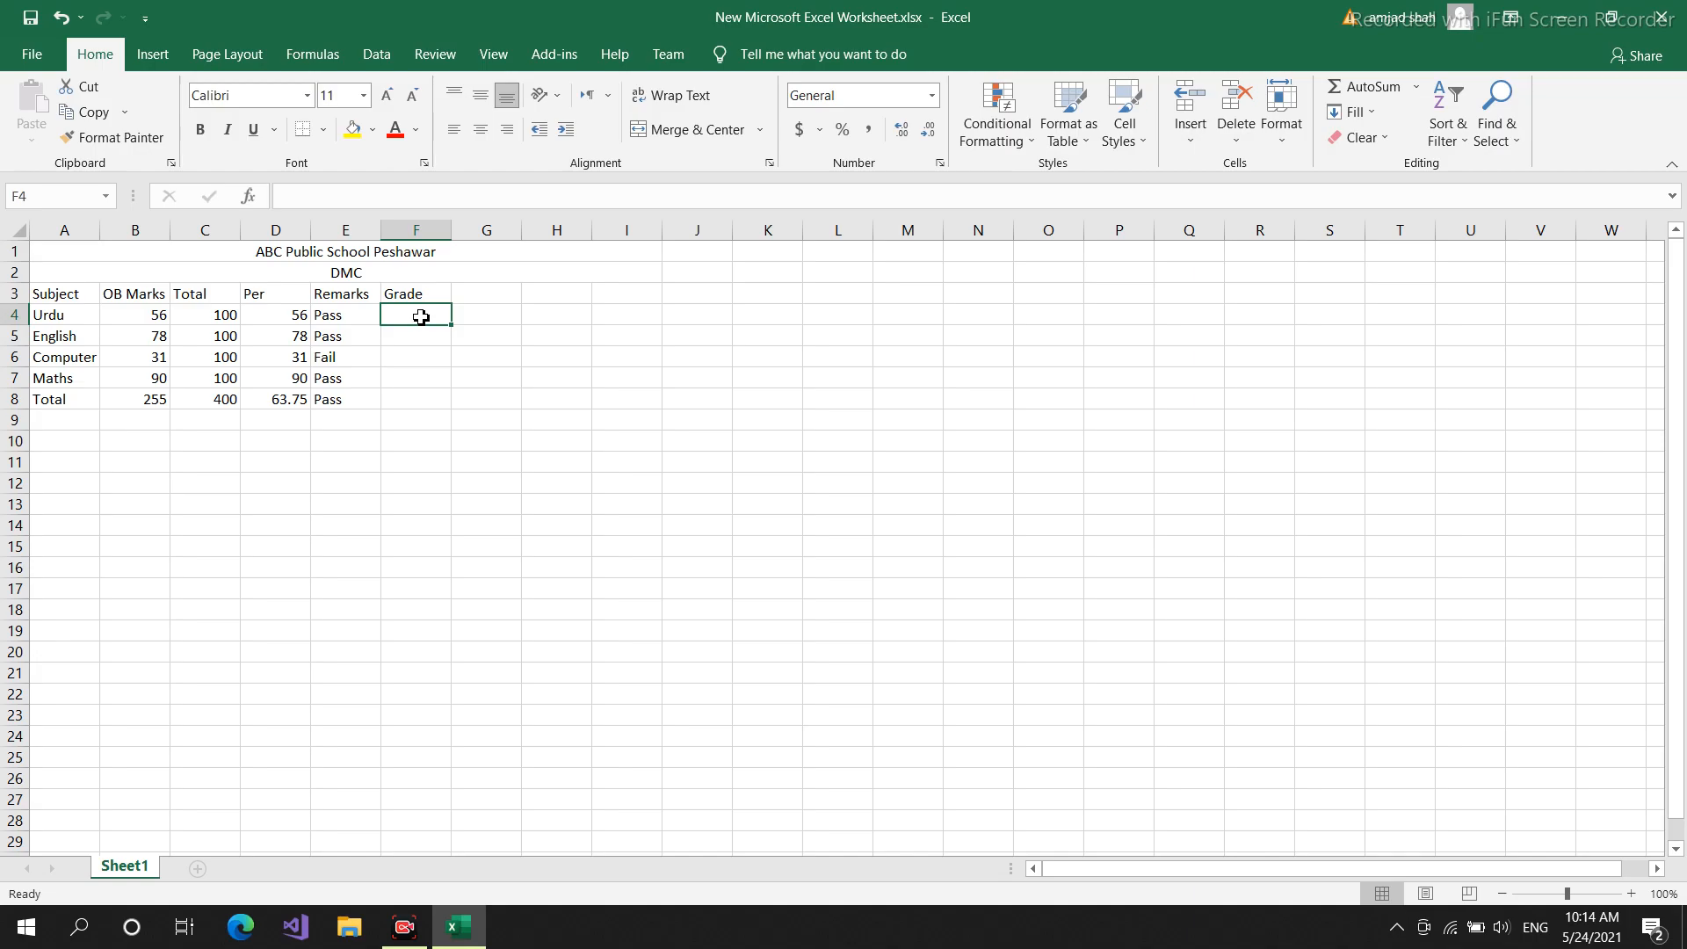
- Start the grade formula in F4 with an IF testing D4 against 80 and an empty text result, accepting the correction to =IF(D4>=80,"")
double_click(421, 317)
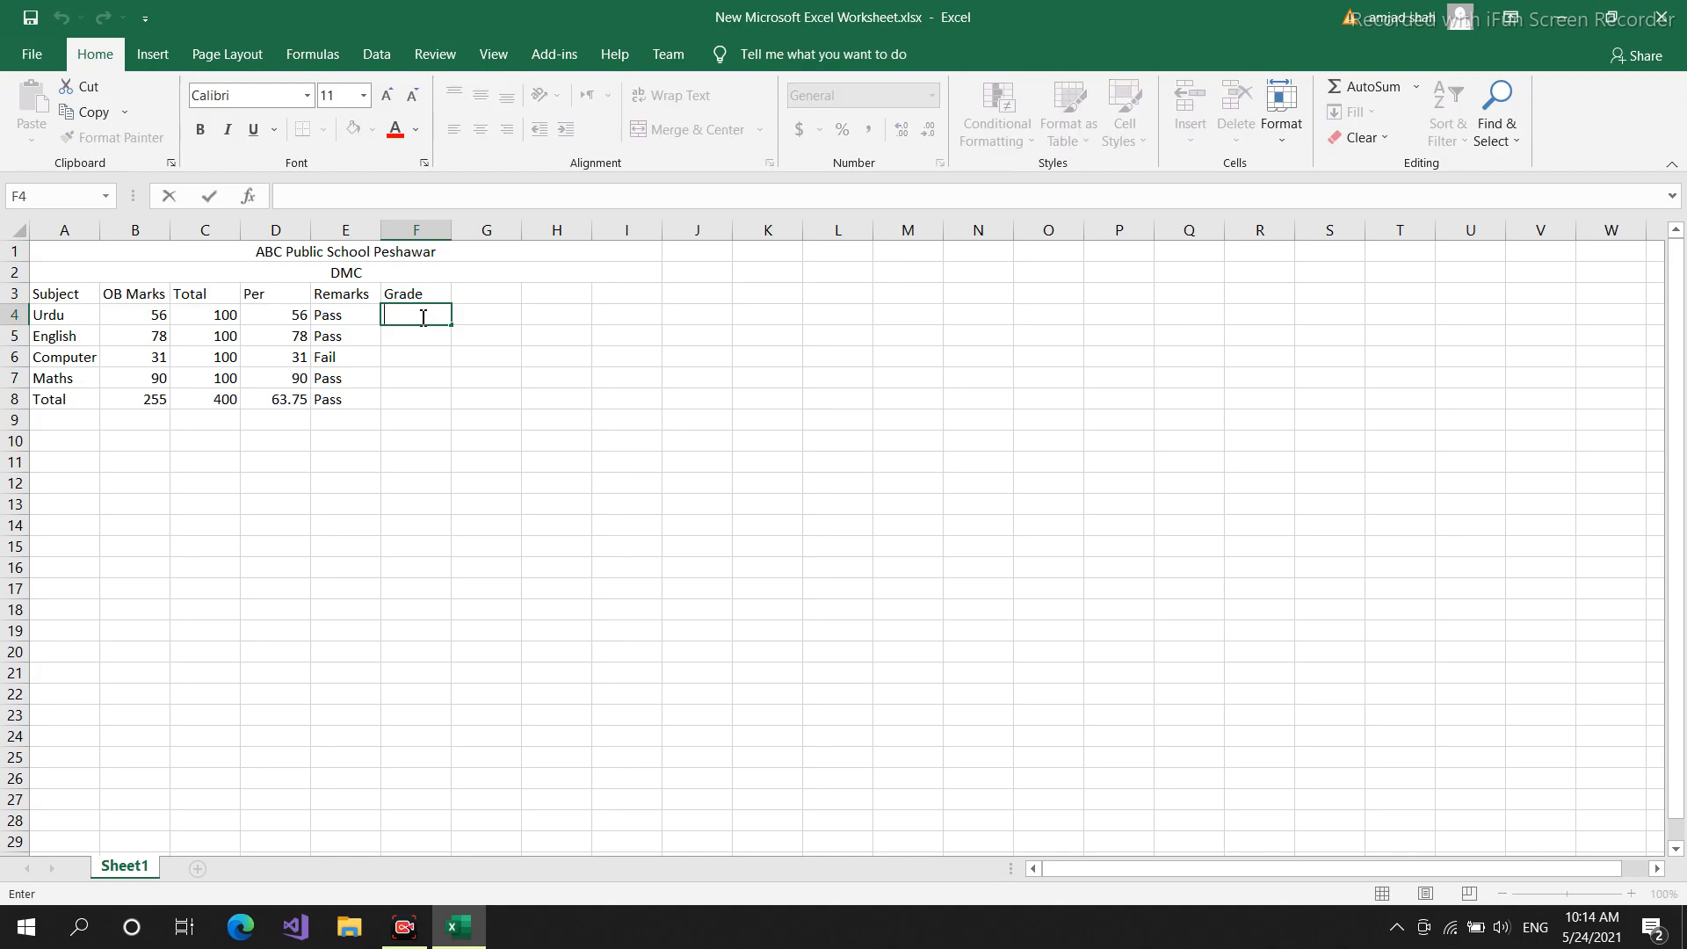
text(=)
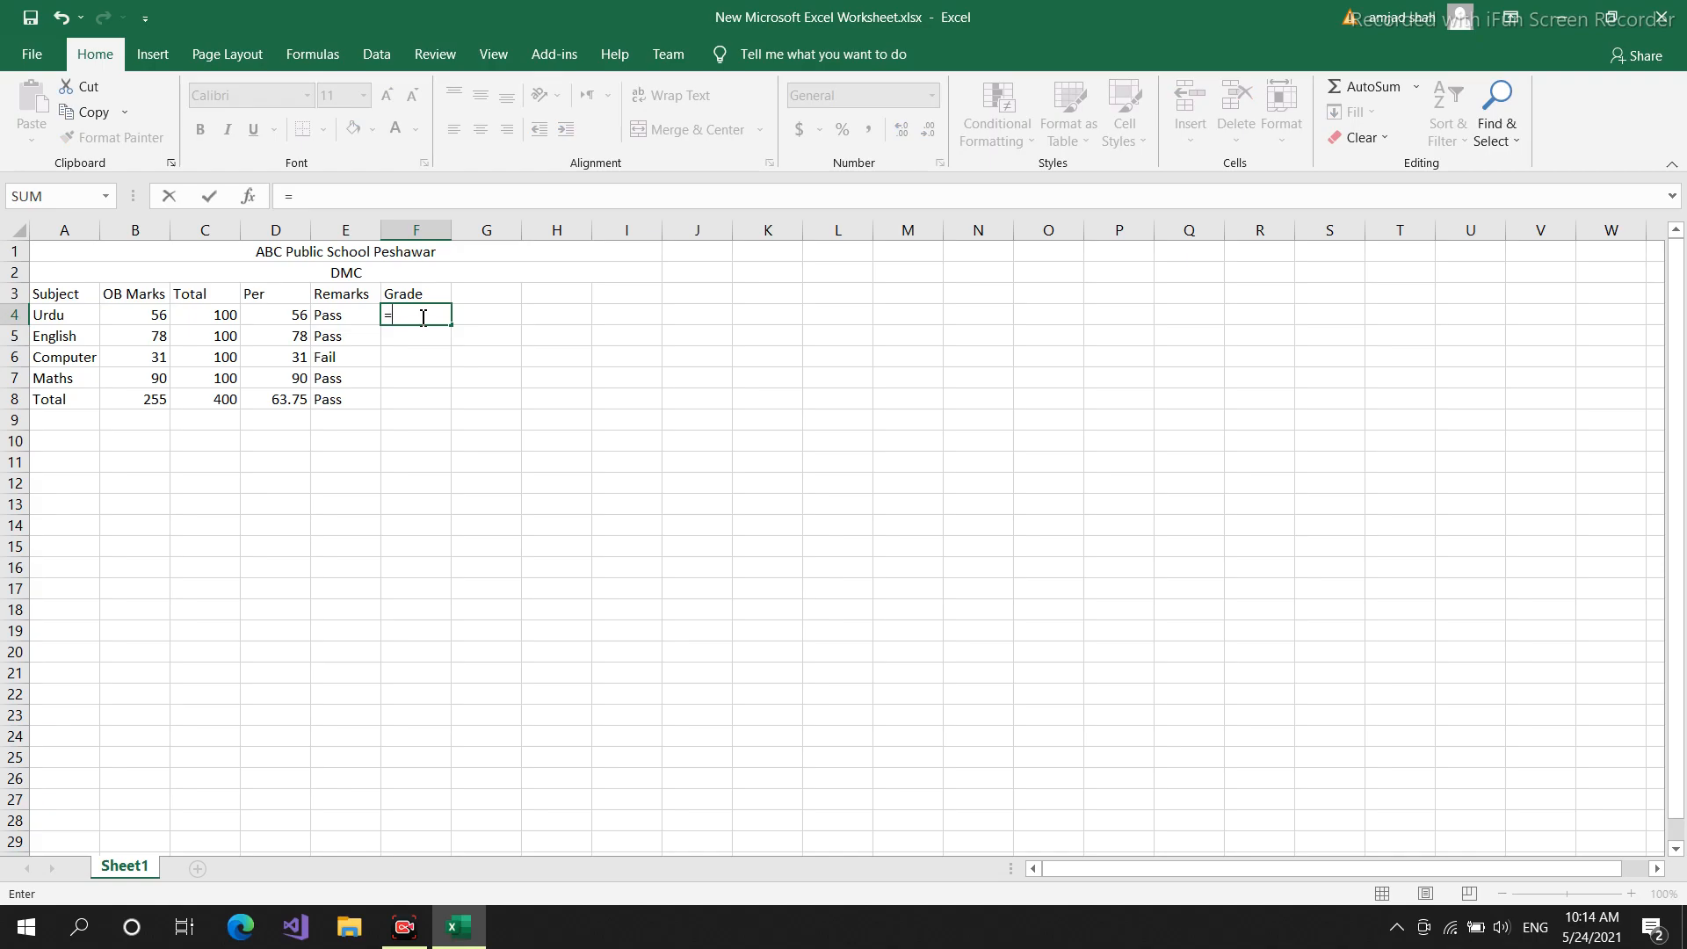
text(if)
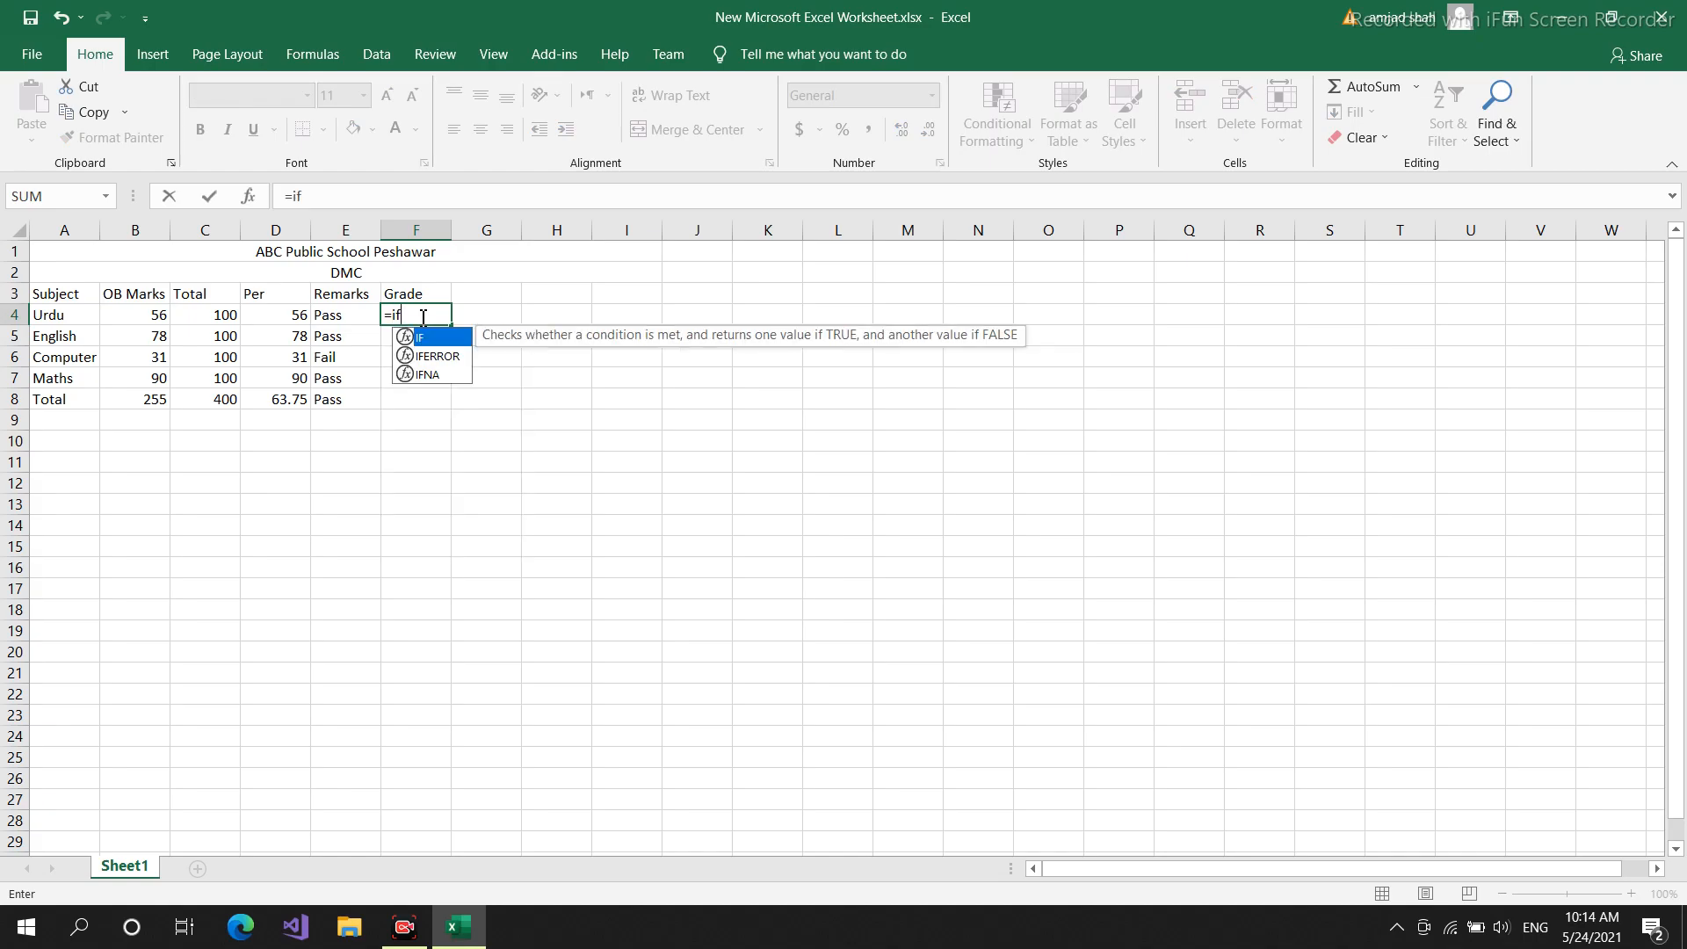
text(()
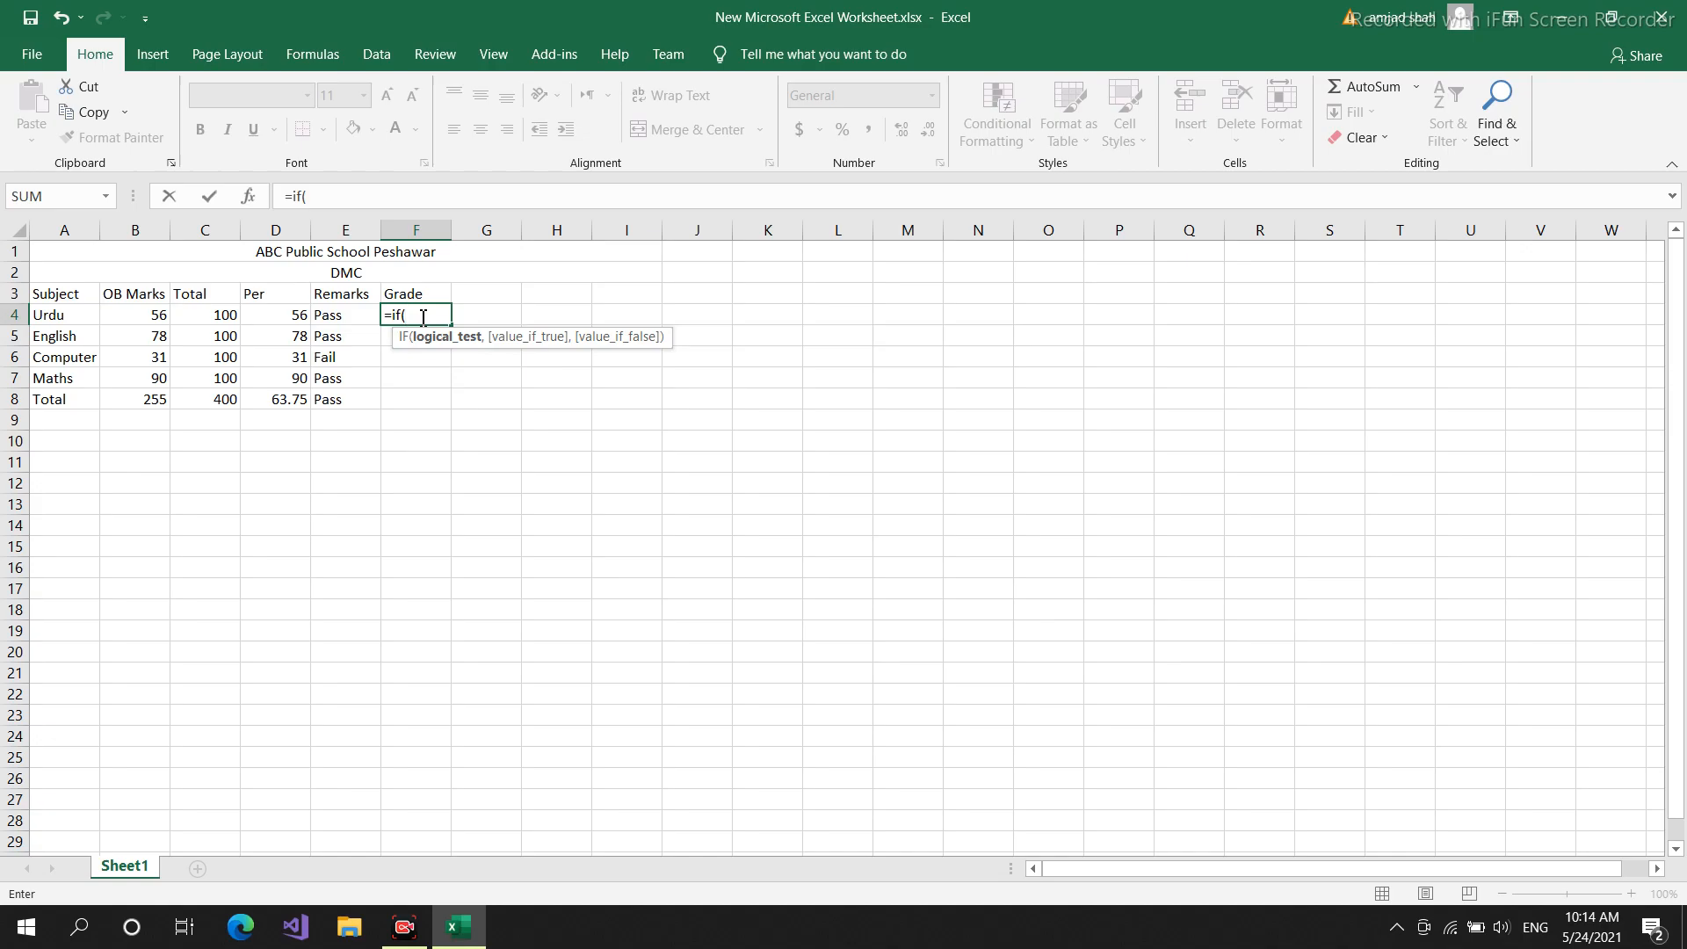
text(D$)
key(BackSpace)
text(4)
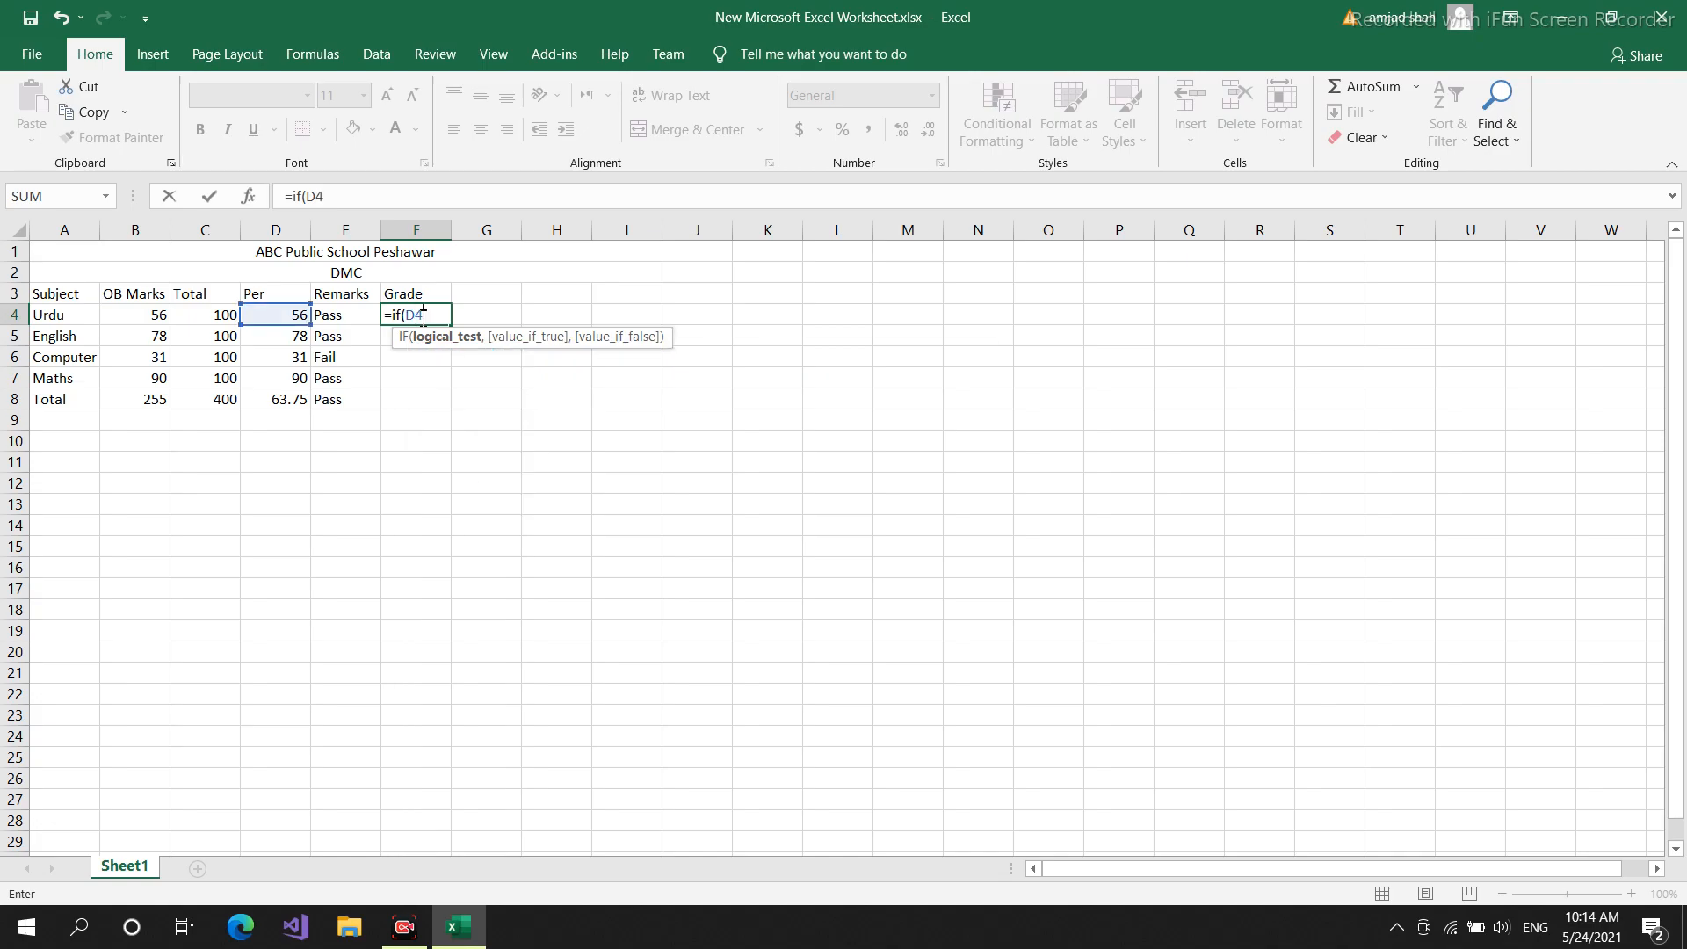
text(=>80,"")
key(Return)
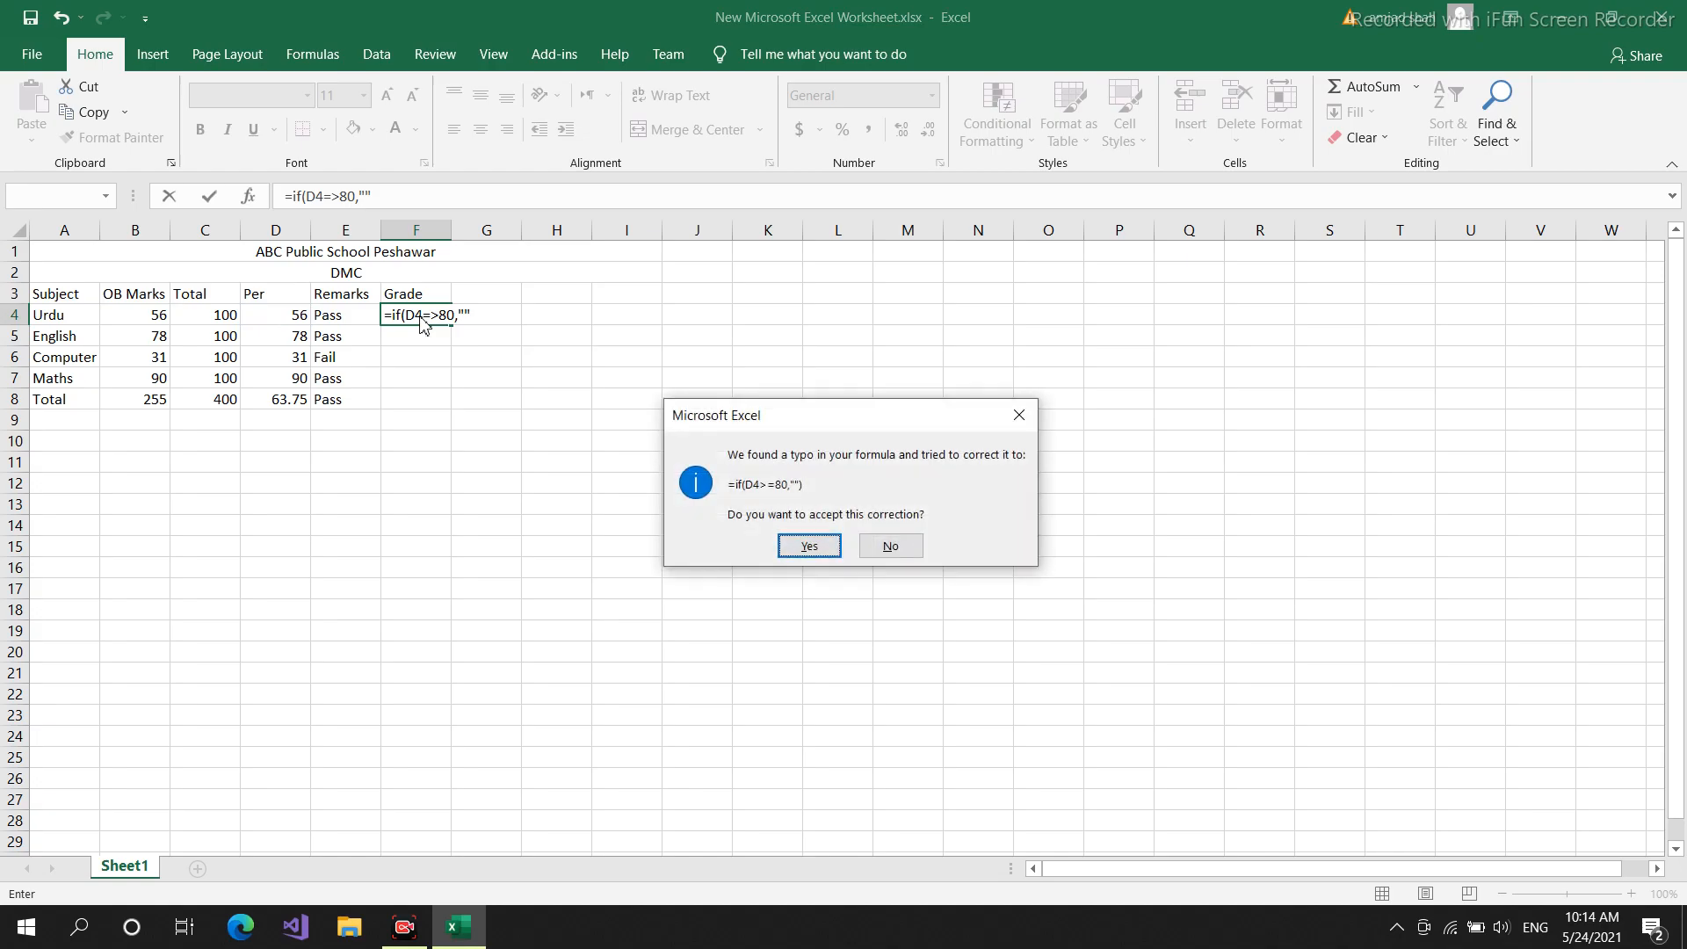
click(808, 546)
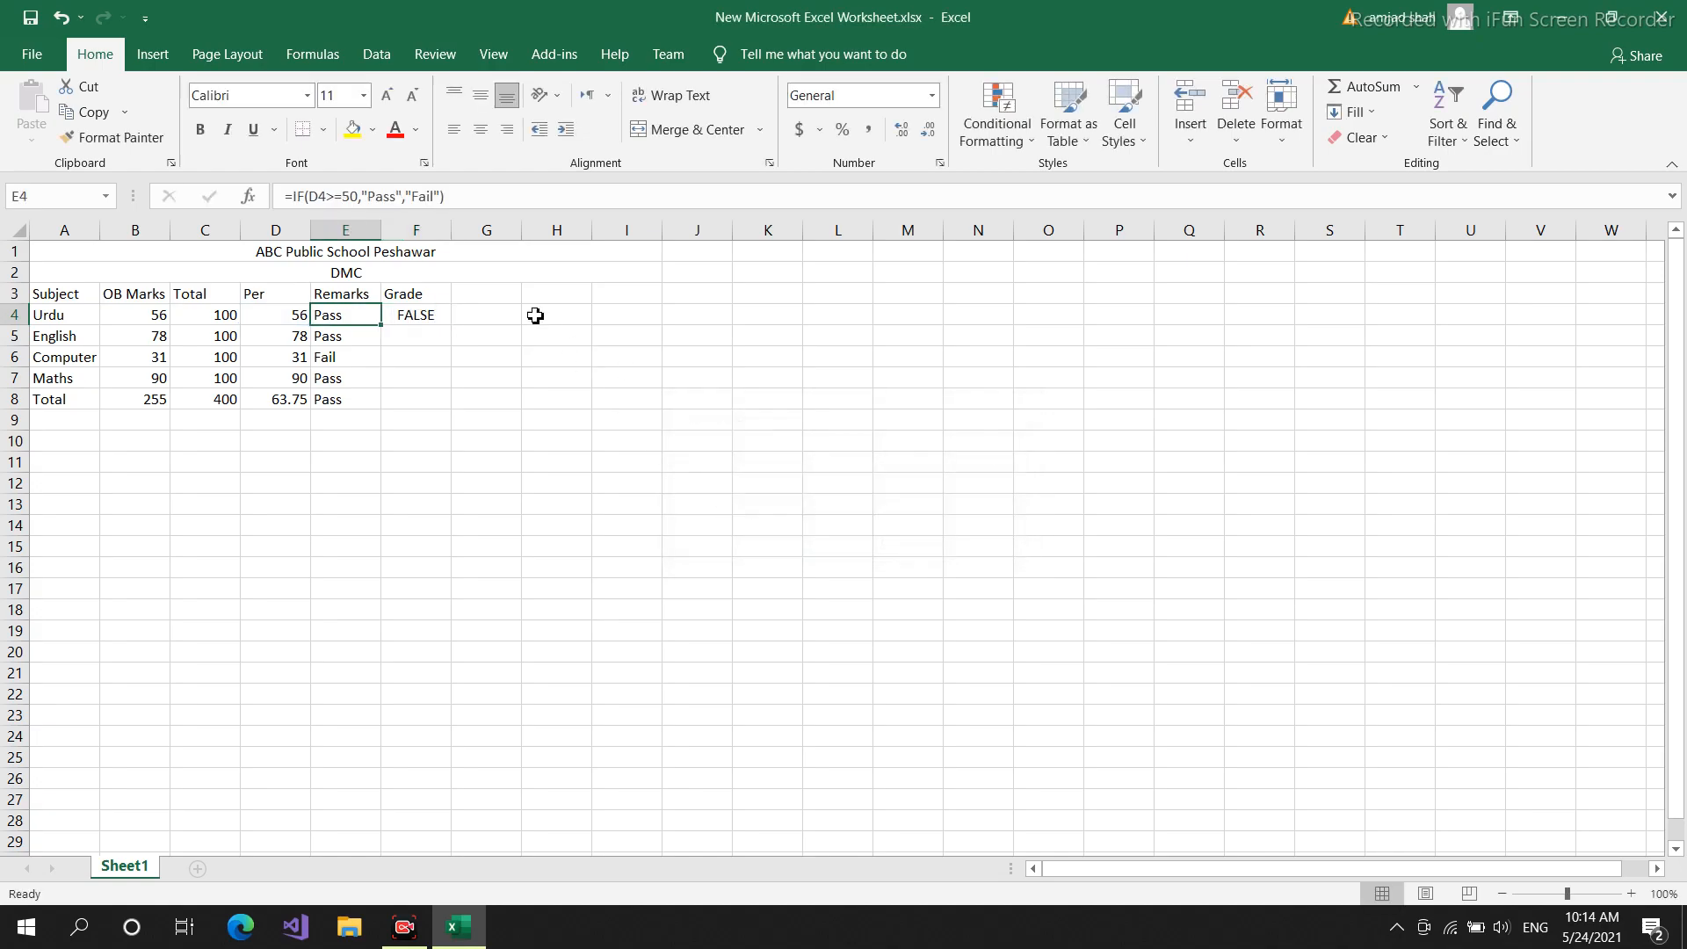
- Set the value-if-true text in F4's grade formula to "A+"
double_click(431, 315)
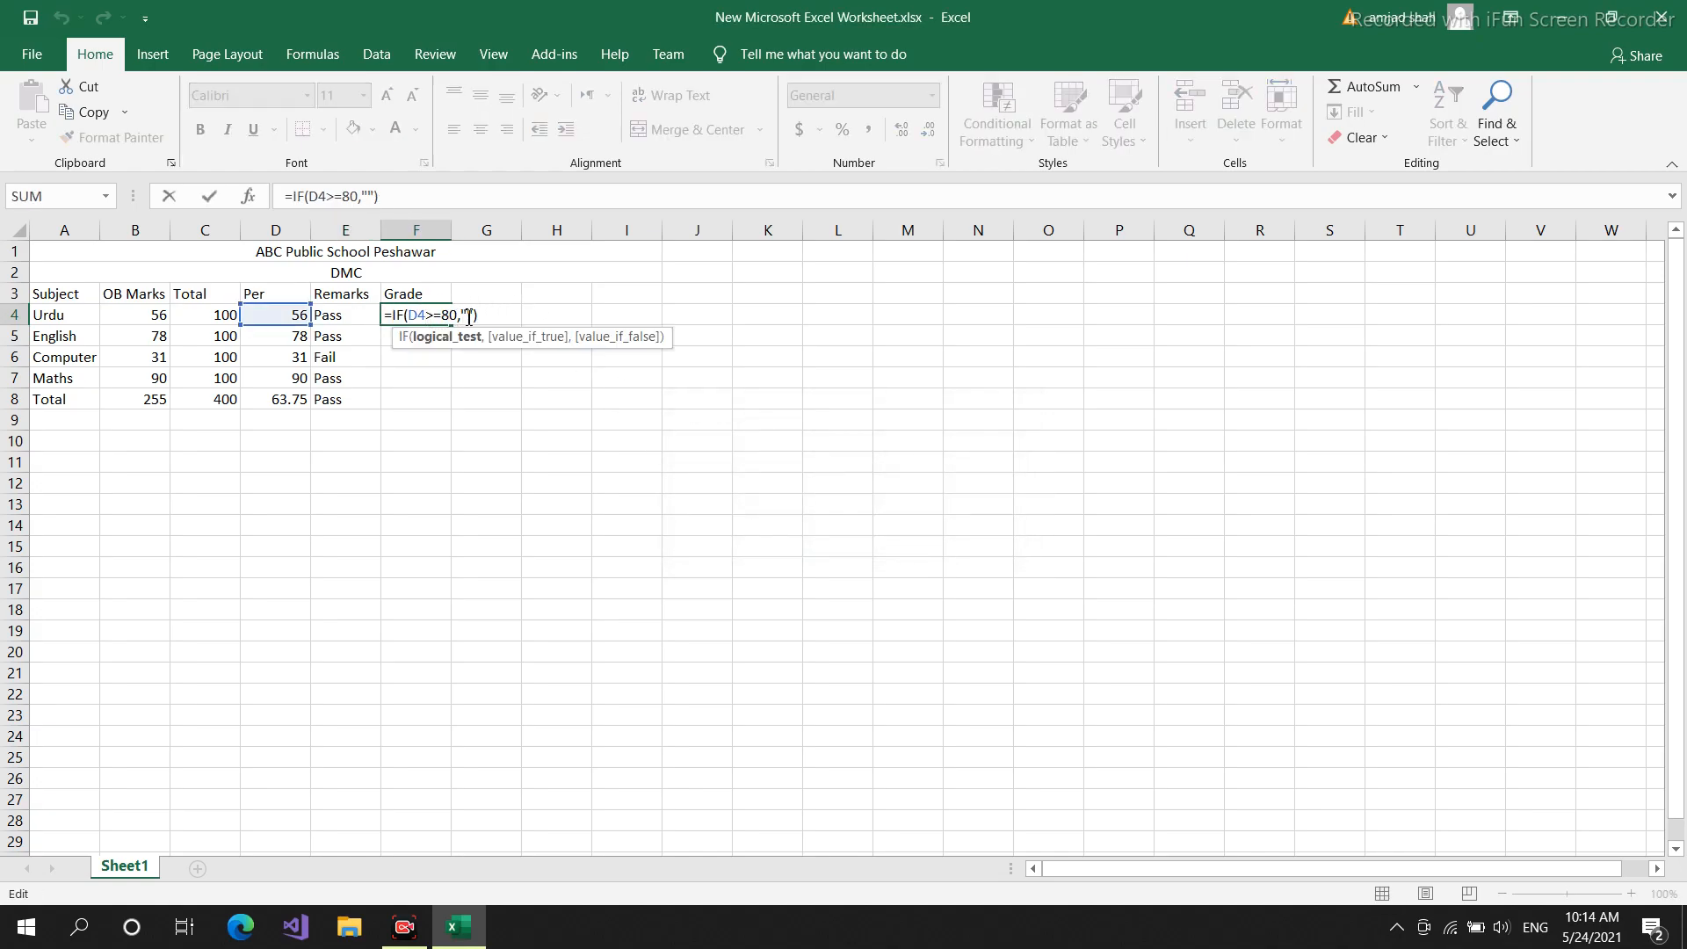
click(468, 316)
text(A)
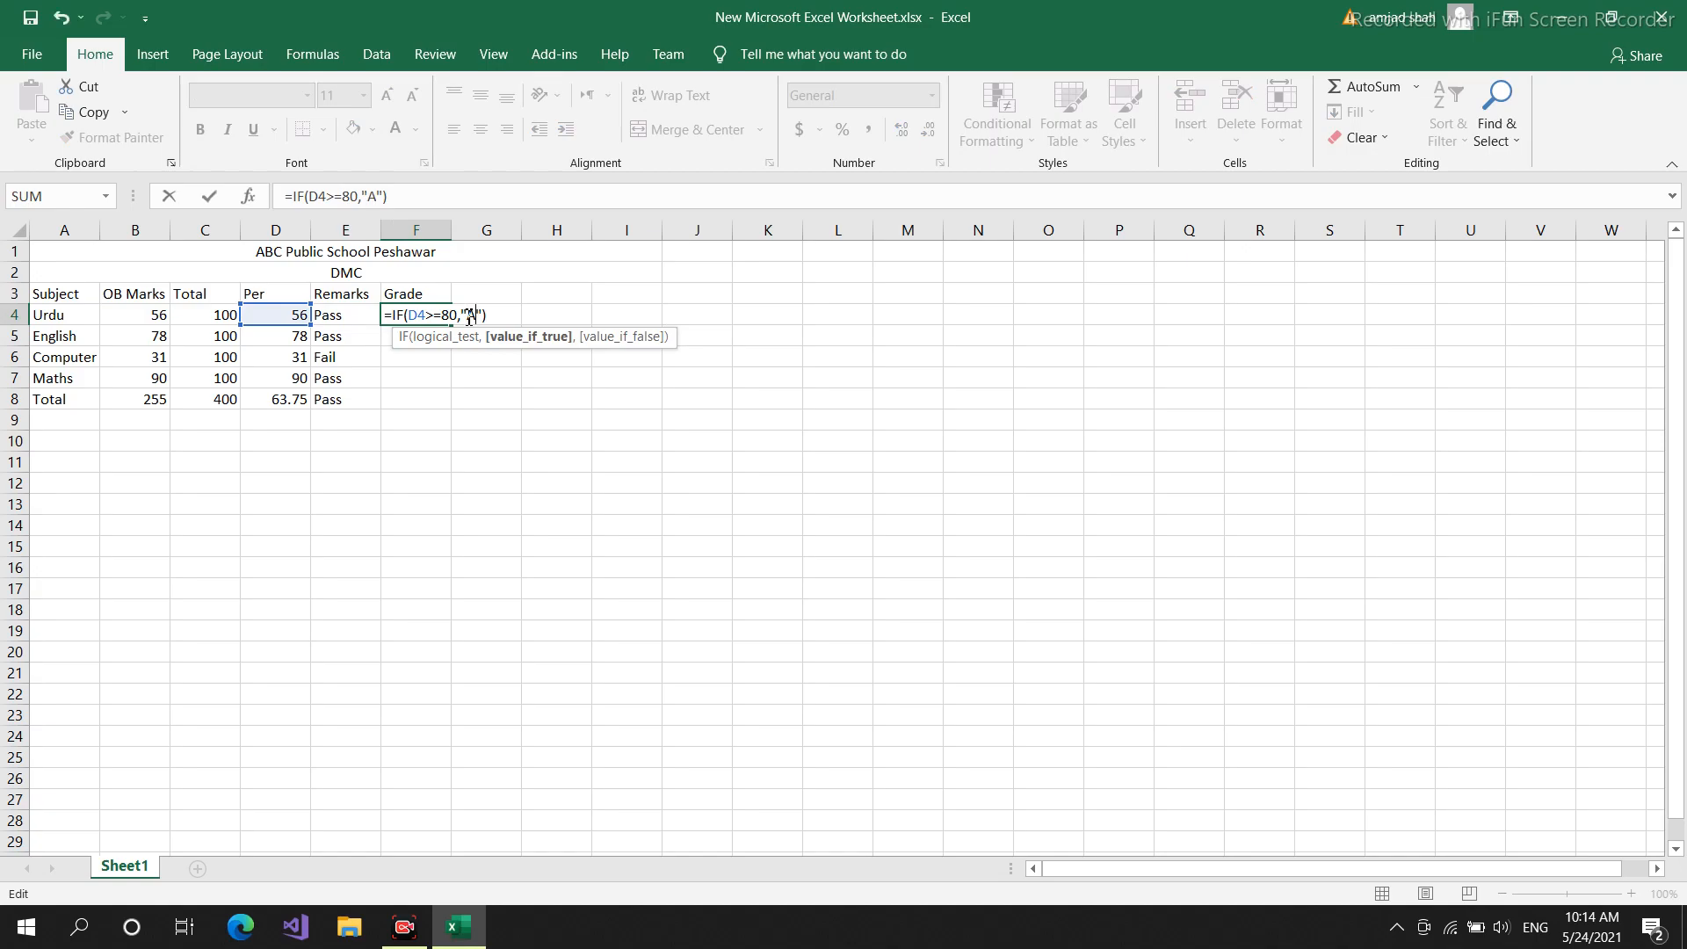
text(+)
- Reopen the end of F4's formula and nest a second IF as the value-if-false argument, testing D4=>70 and returning "A"
click(503, 321)
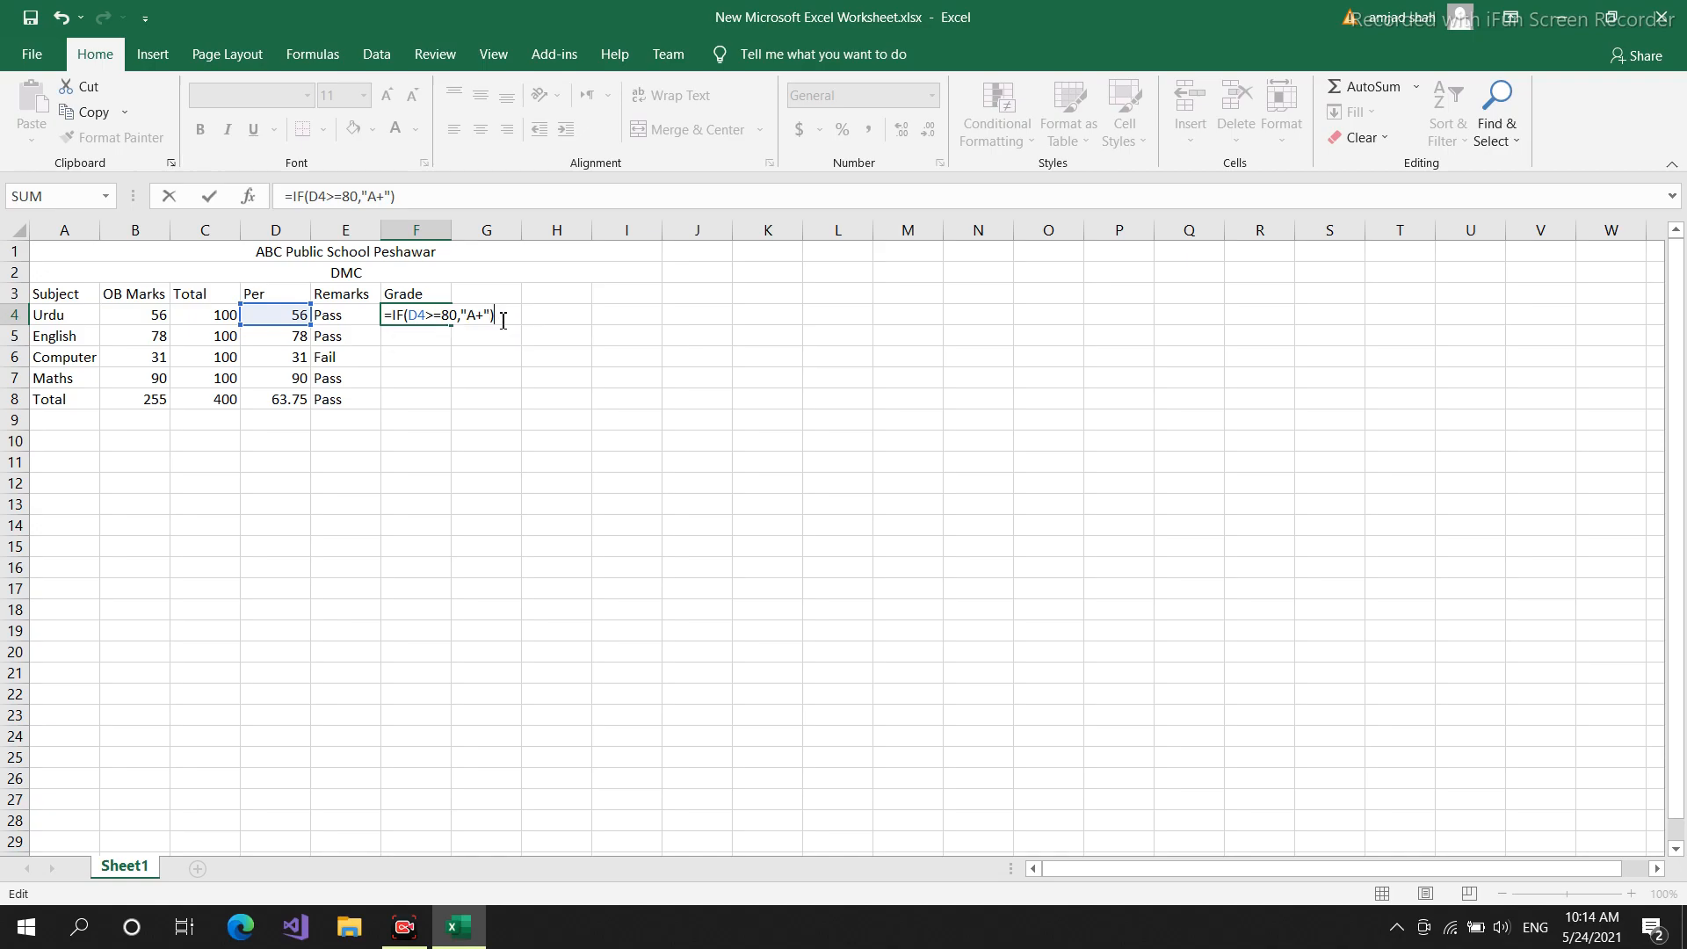
key(BackSpace)
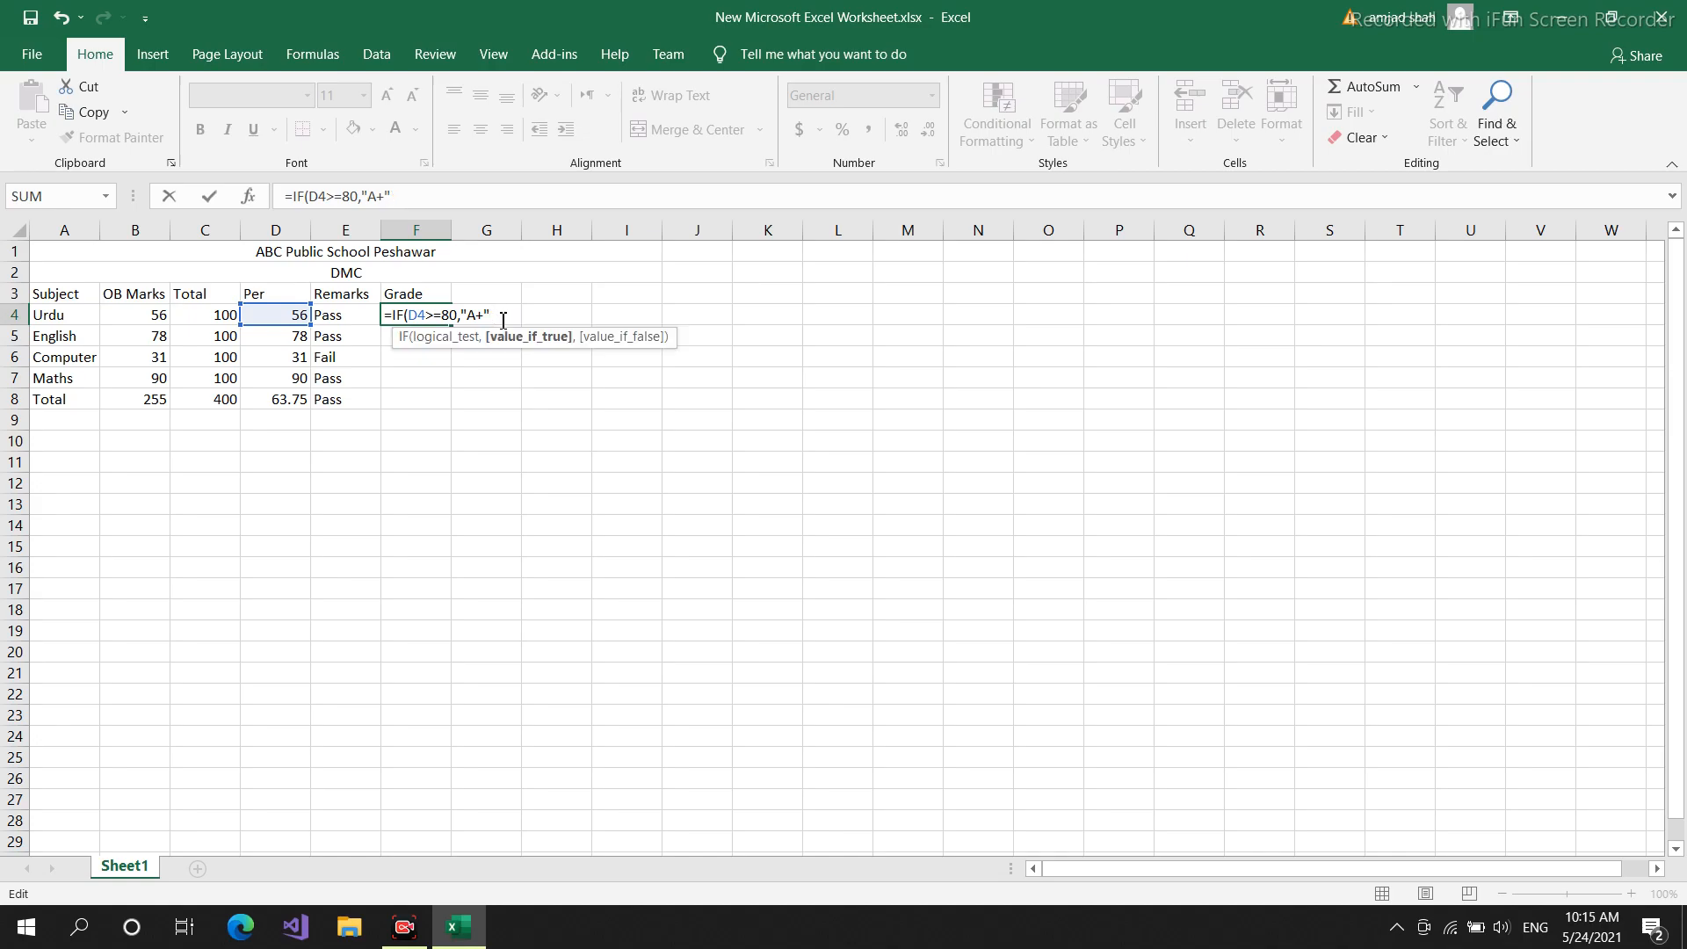
text(,if)
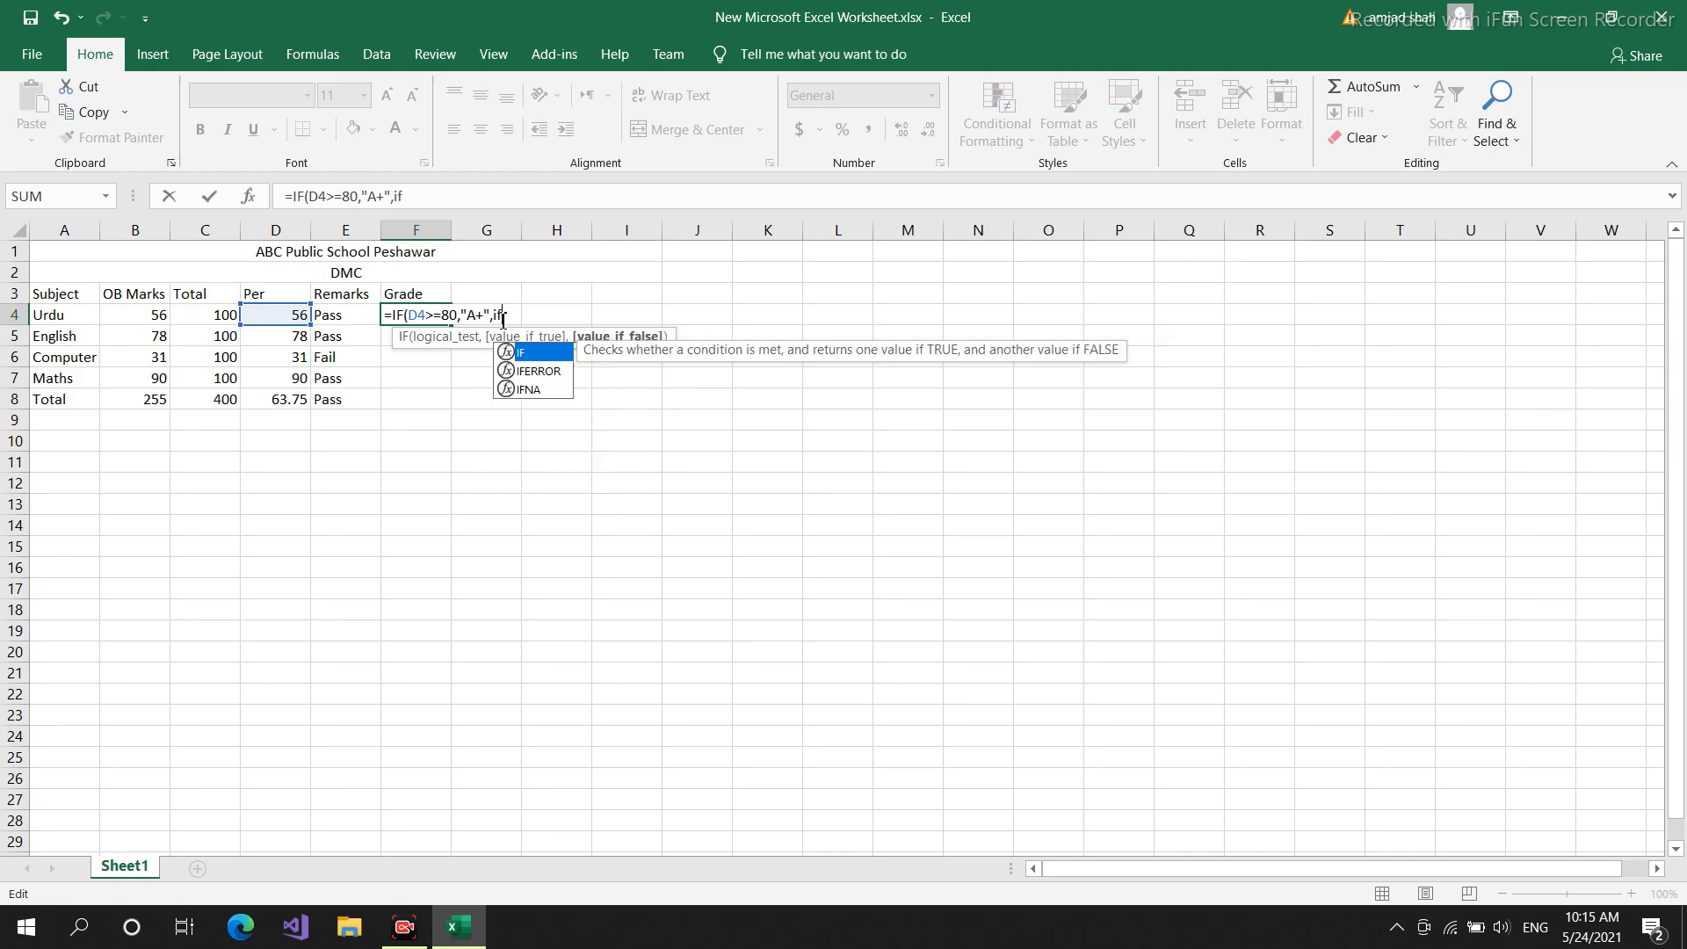
text(()
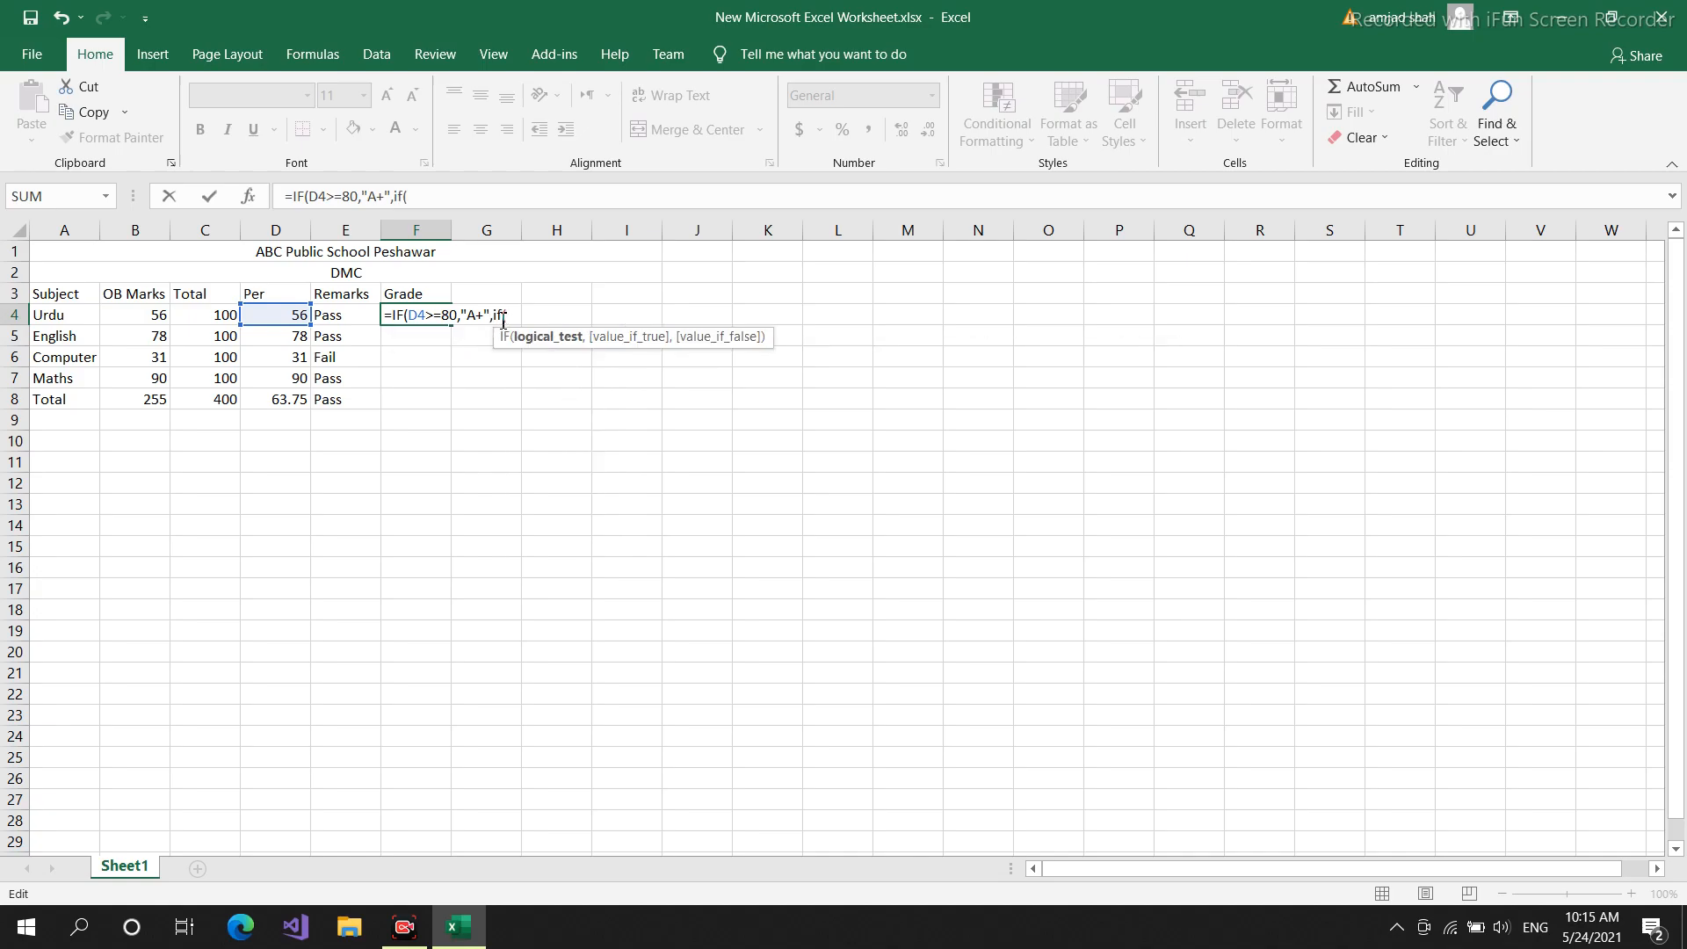
text(D4=>7)
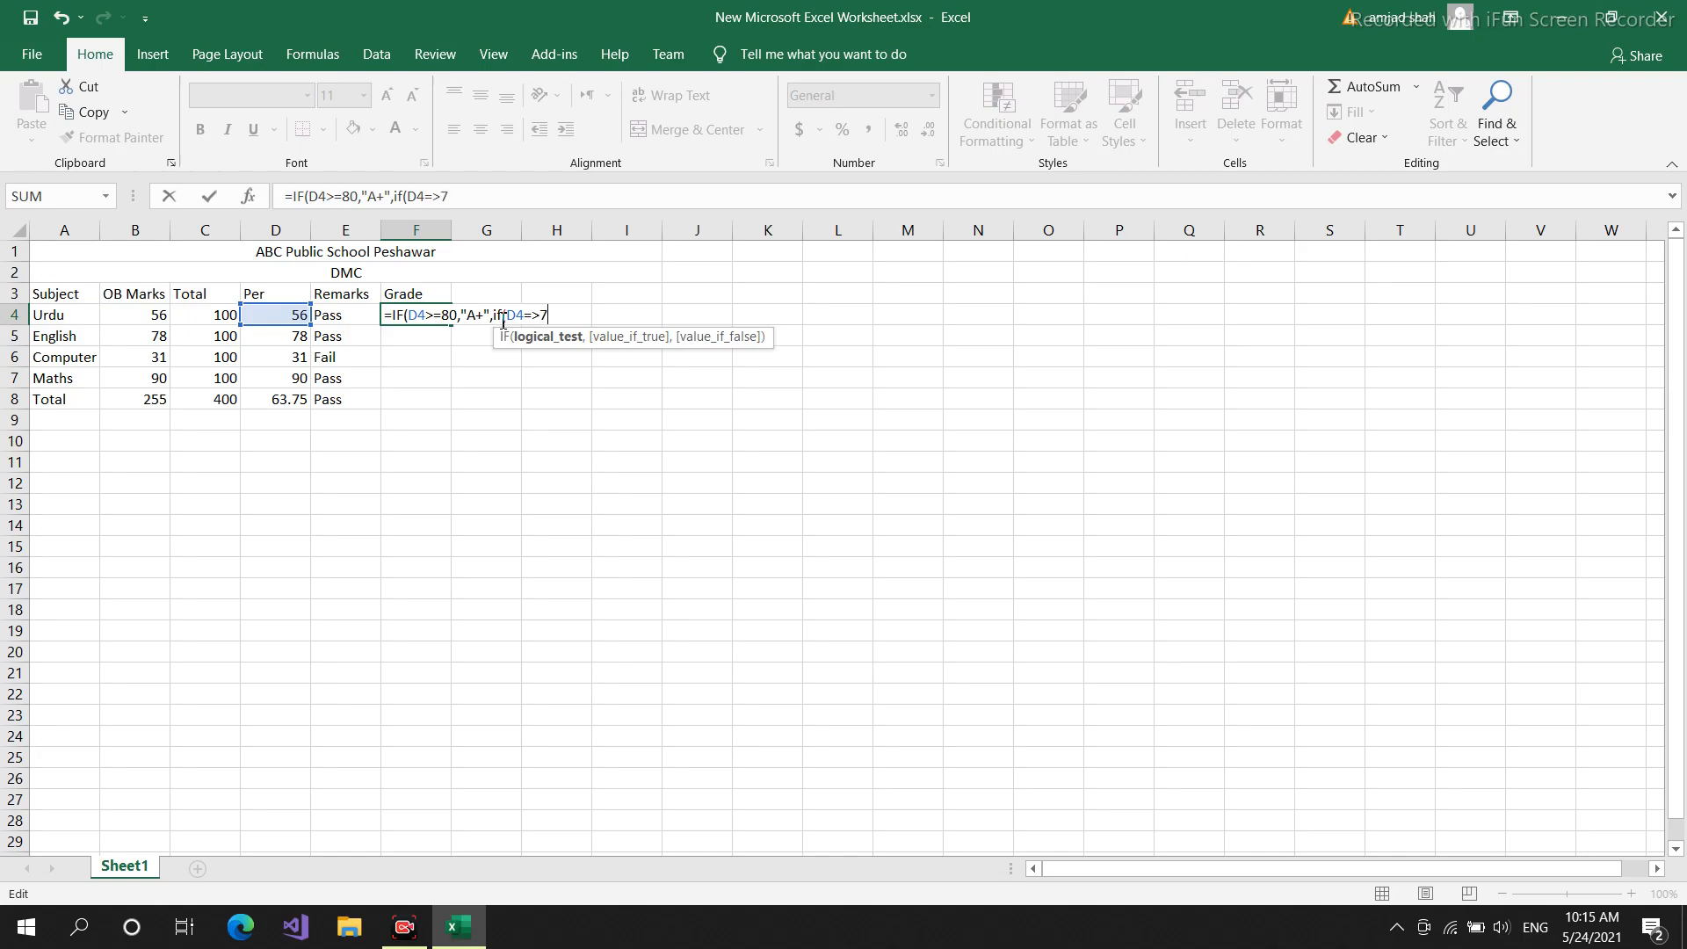
text(0,"")
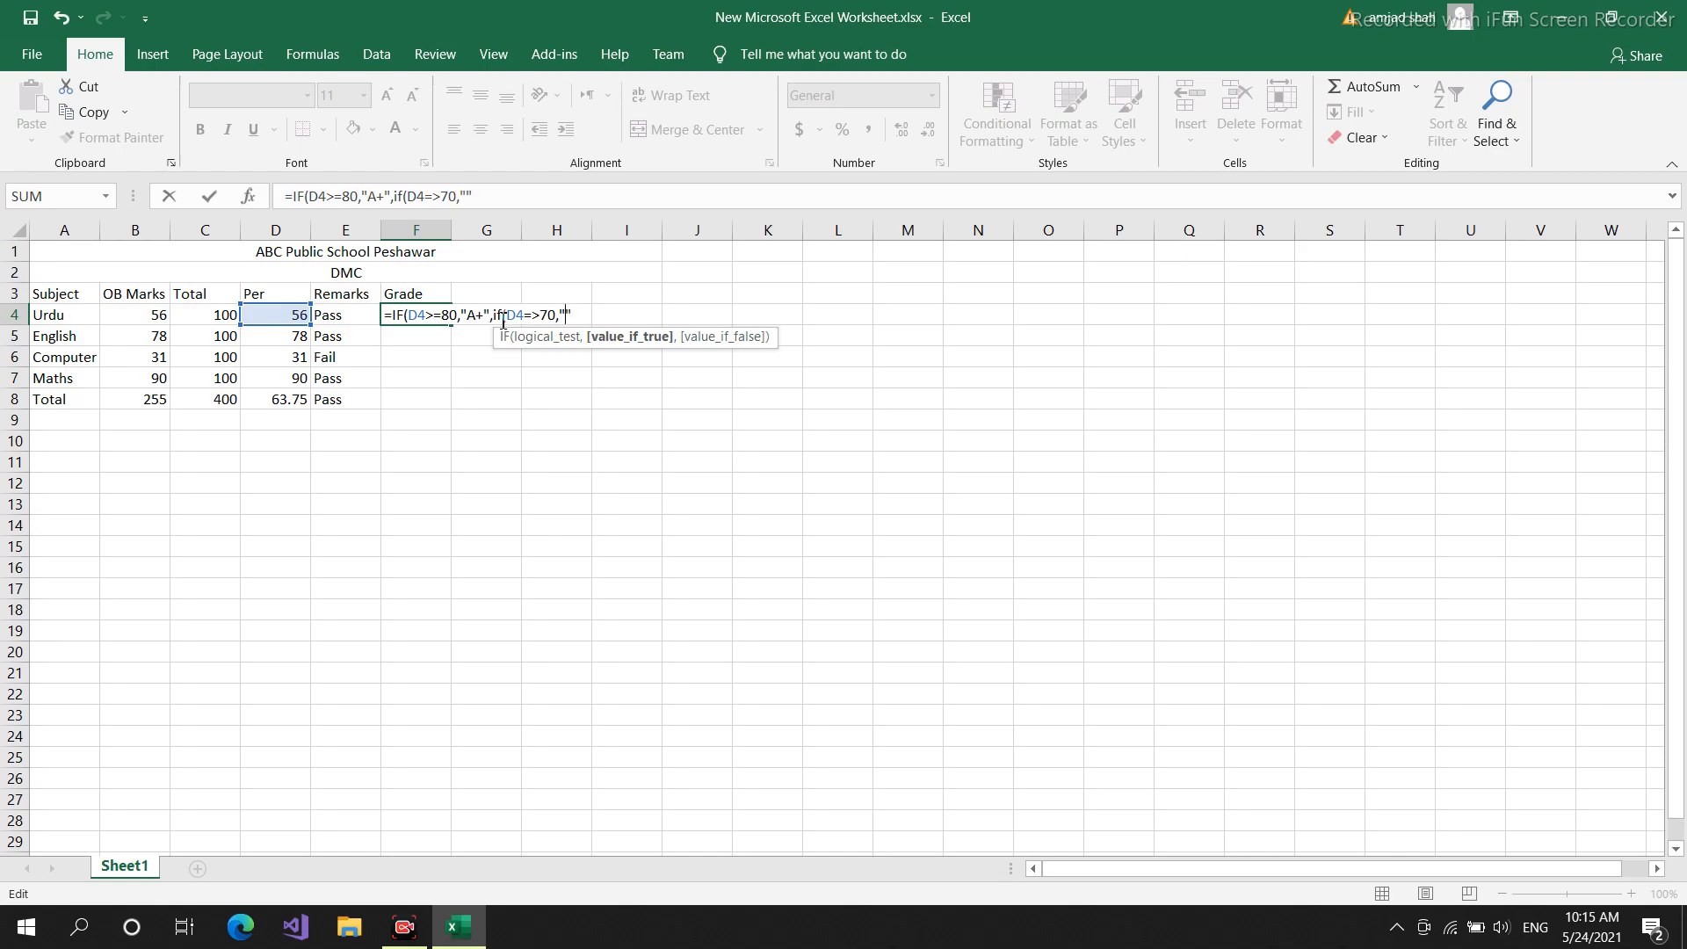
text(A)
- Nest a third IF in F4's grade formula, testing D4=>60 and returning "B"
text(,if)
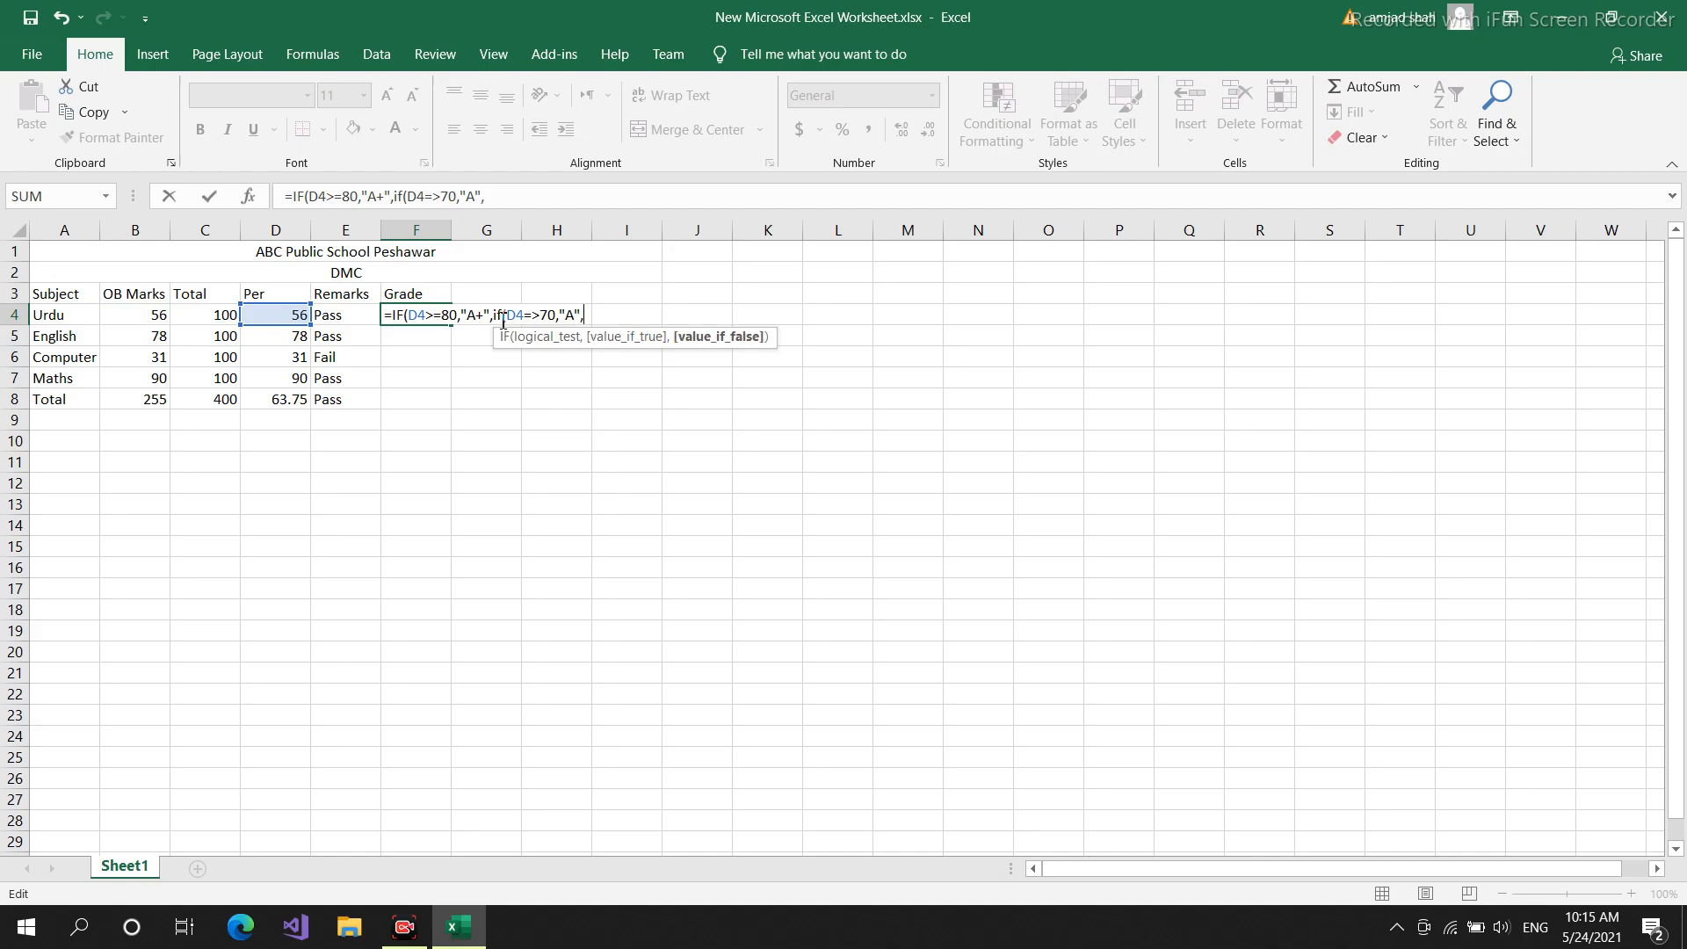
text((D)
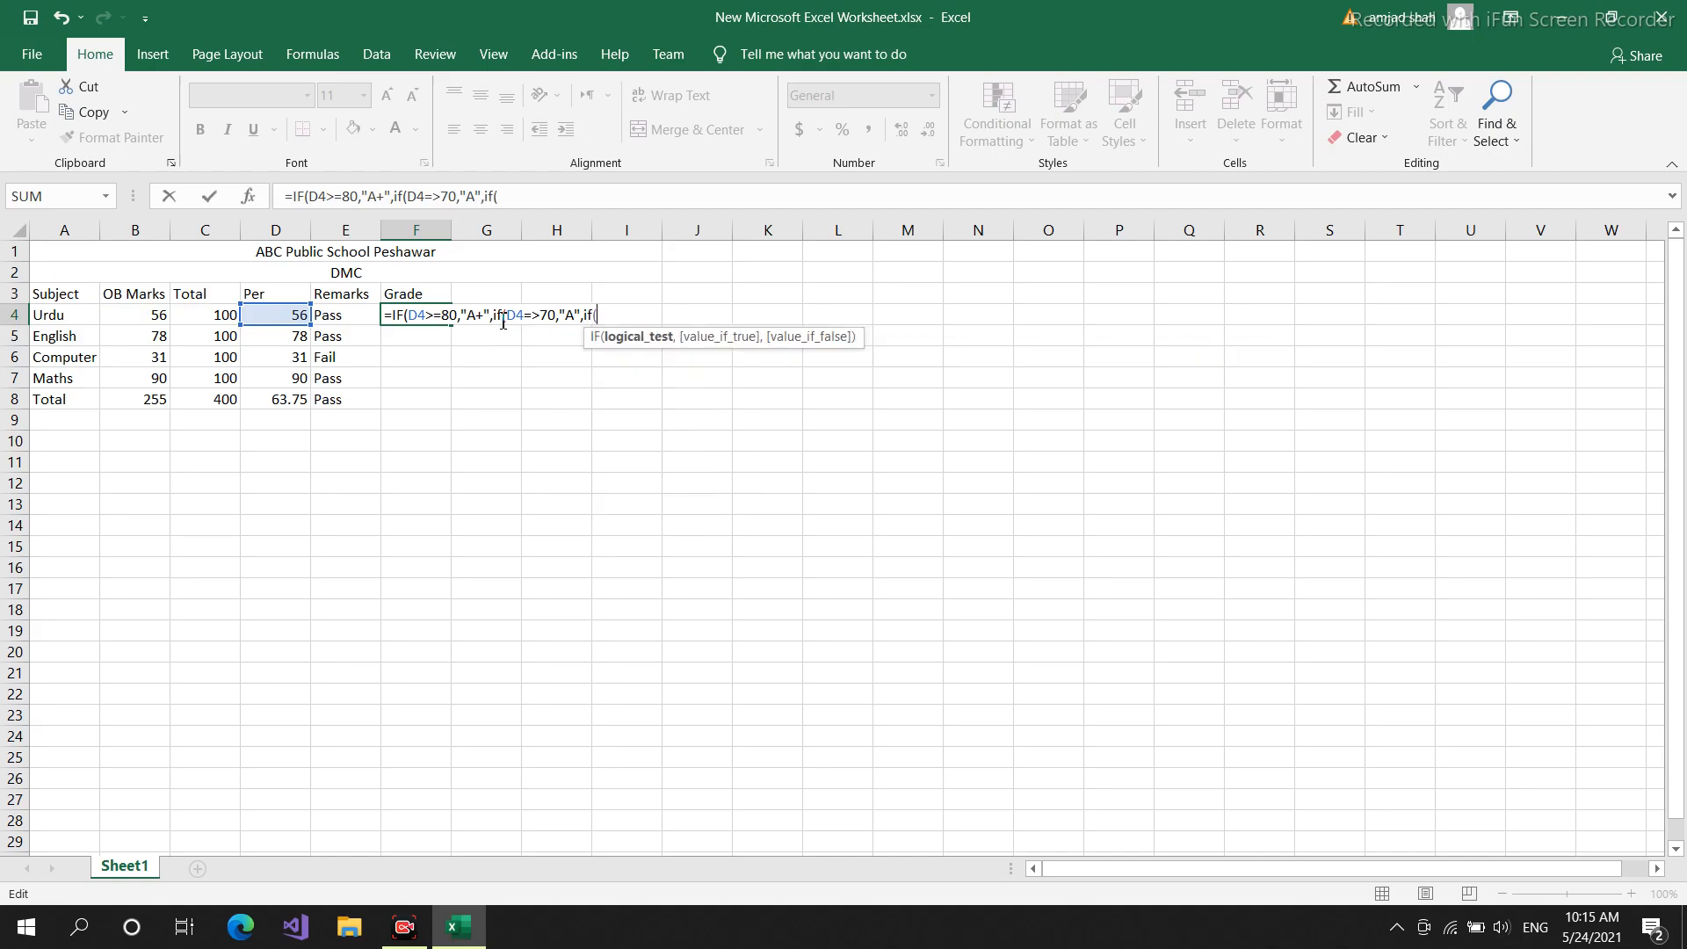
text(4=>6=)
key(BackSpace)
text(0,)
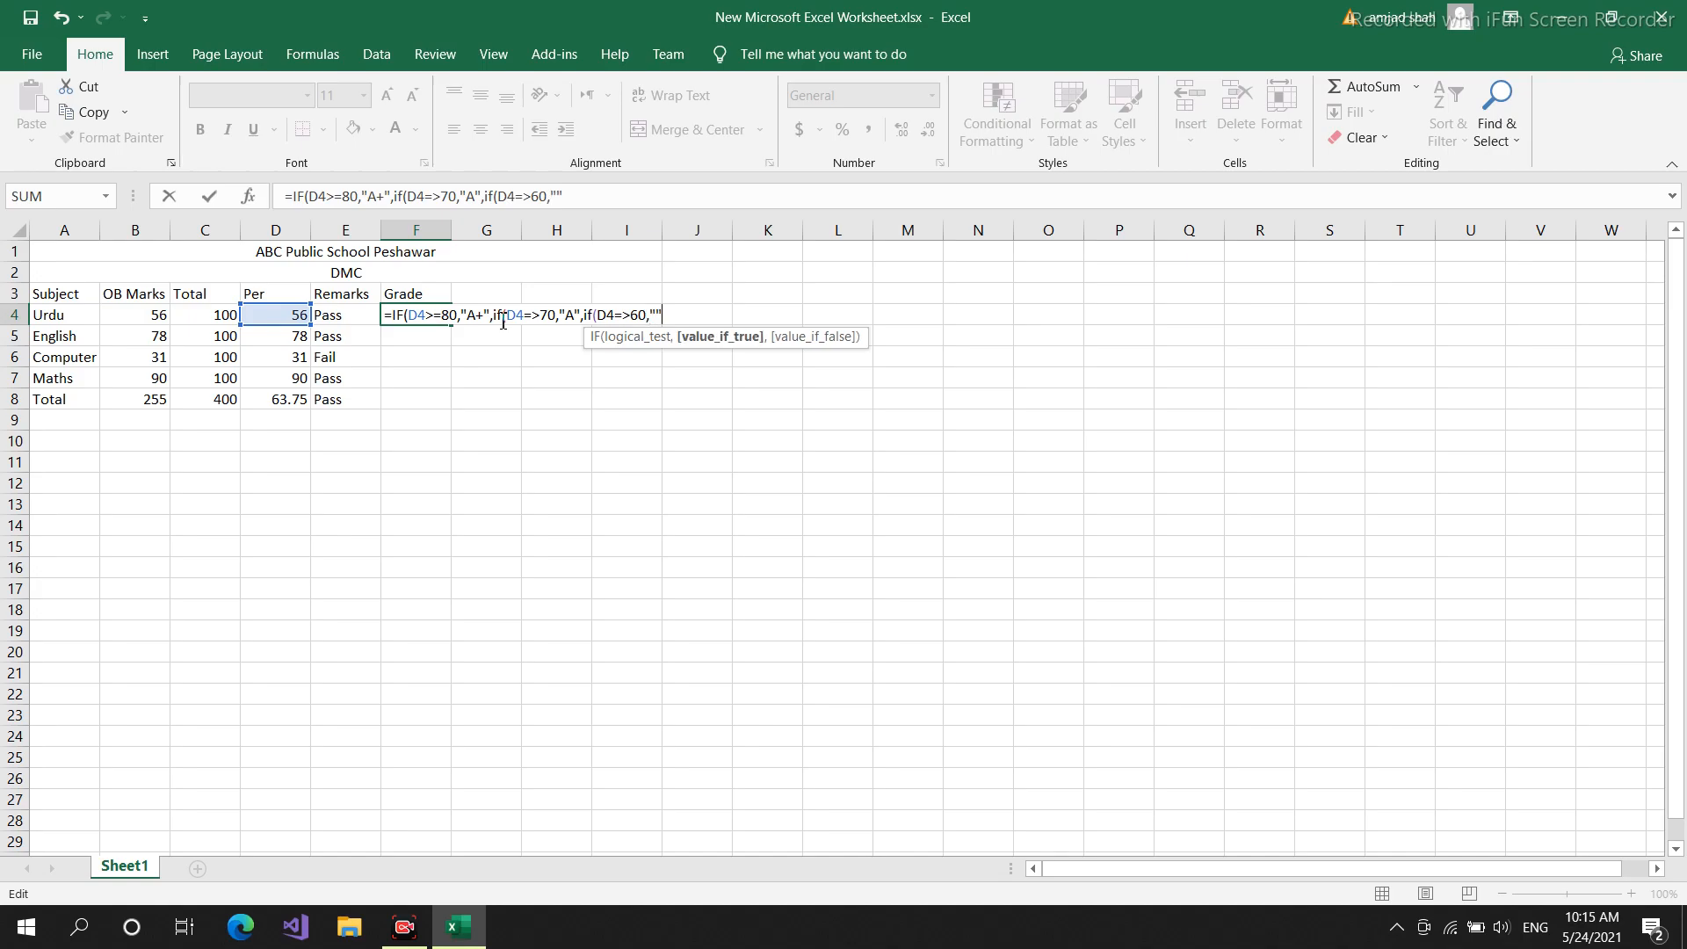
text(B)
text(if)
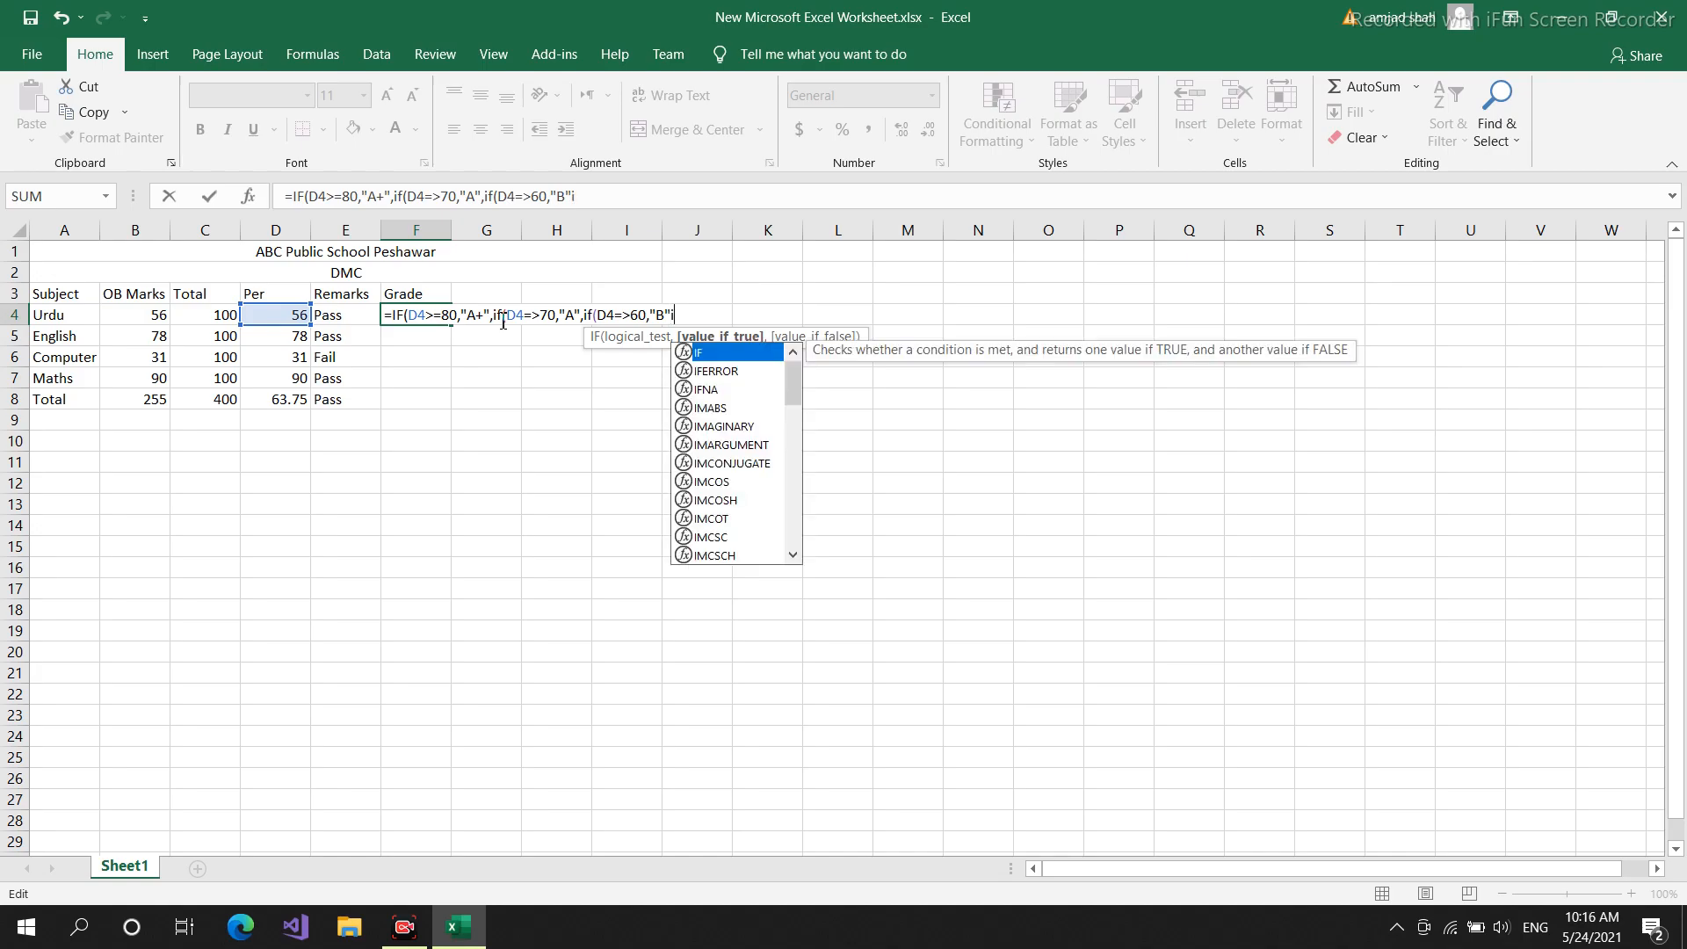
key(BackSpace)
key(BackSpace)
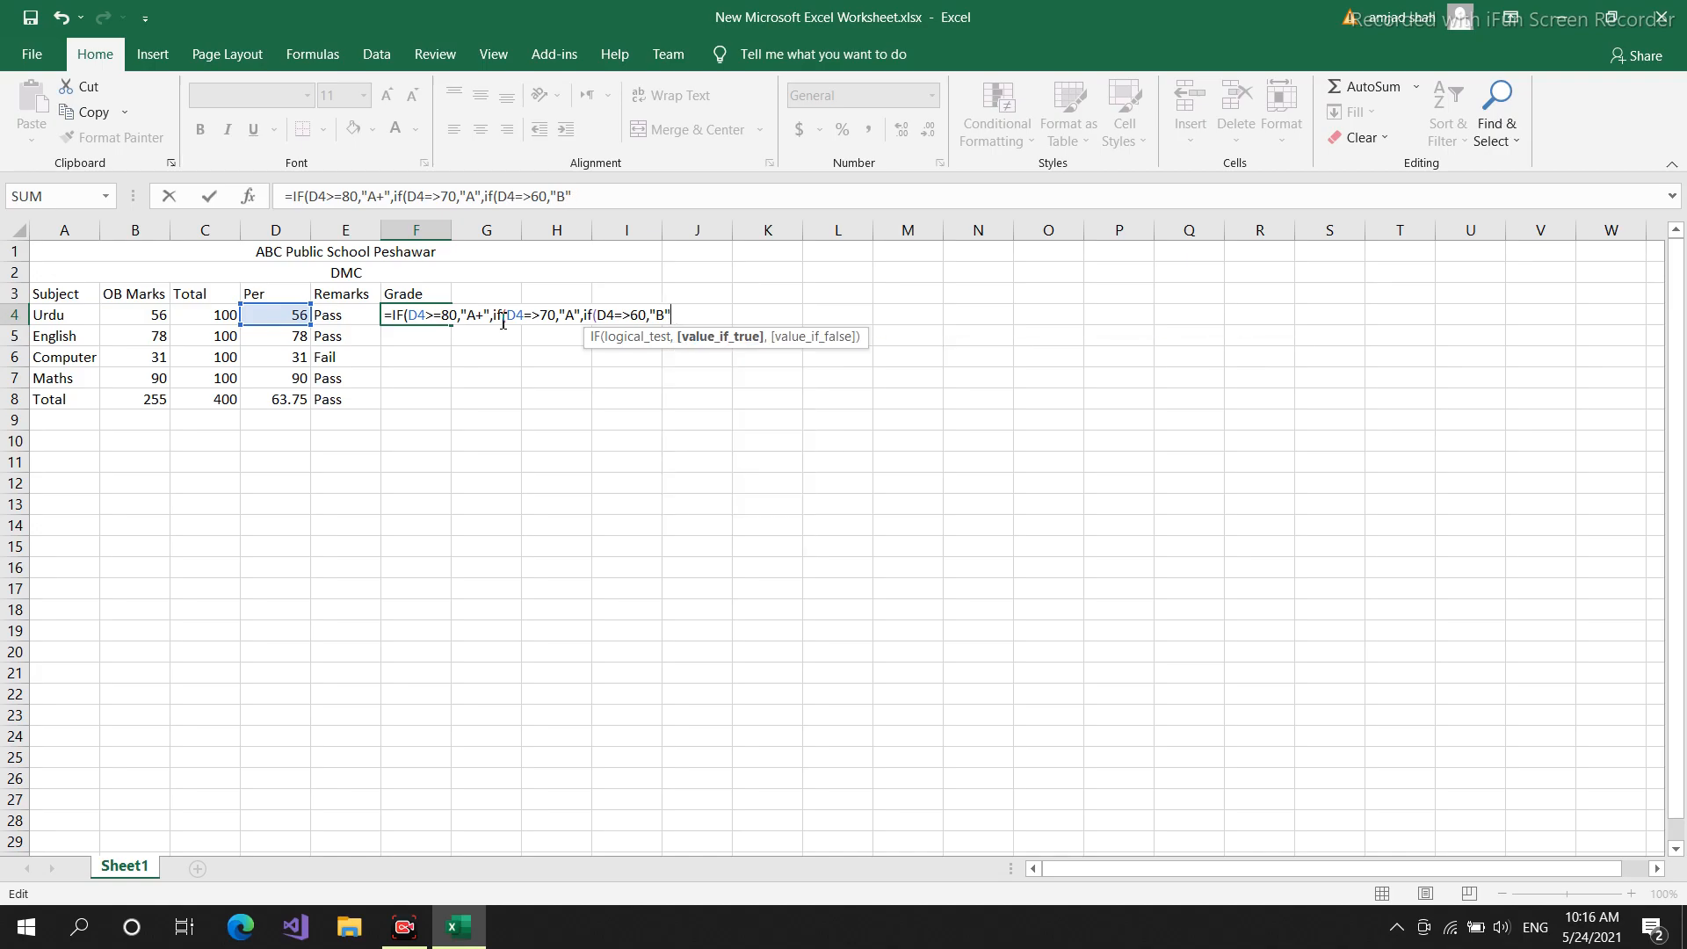
- Nest a fourth IF in F4's grade formula, testing D4=>50 and returning "C"
text(,if)
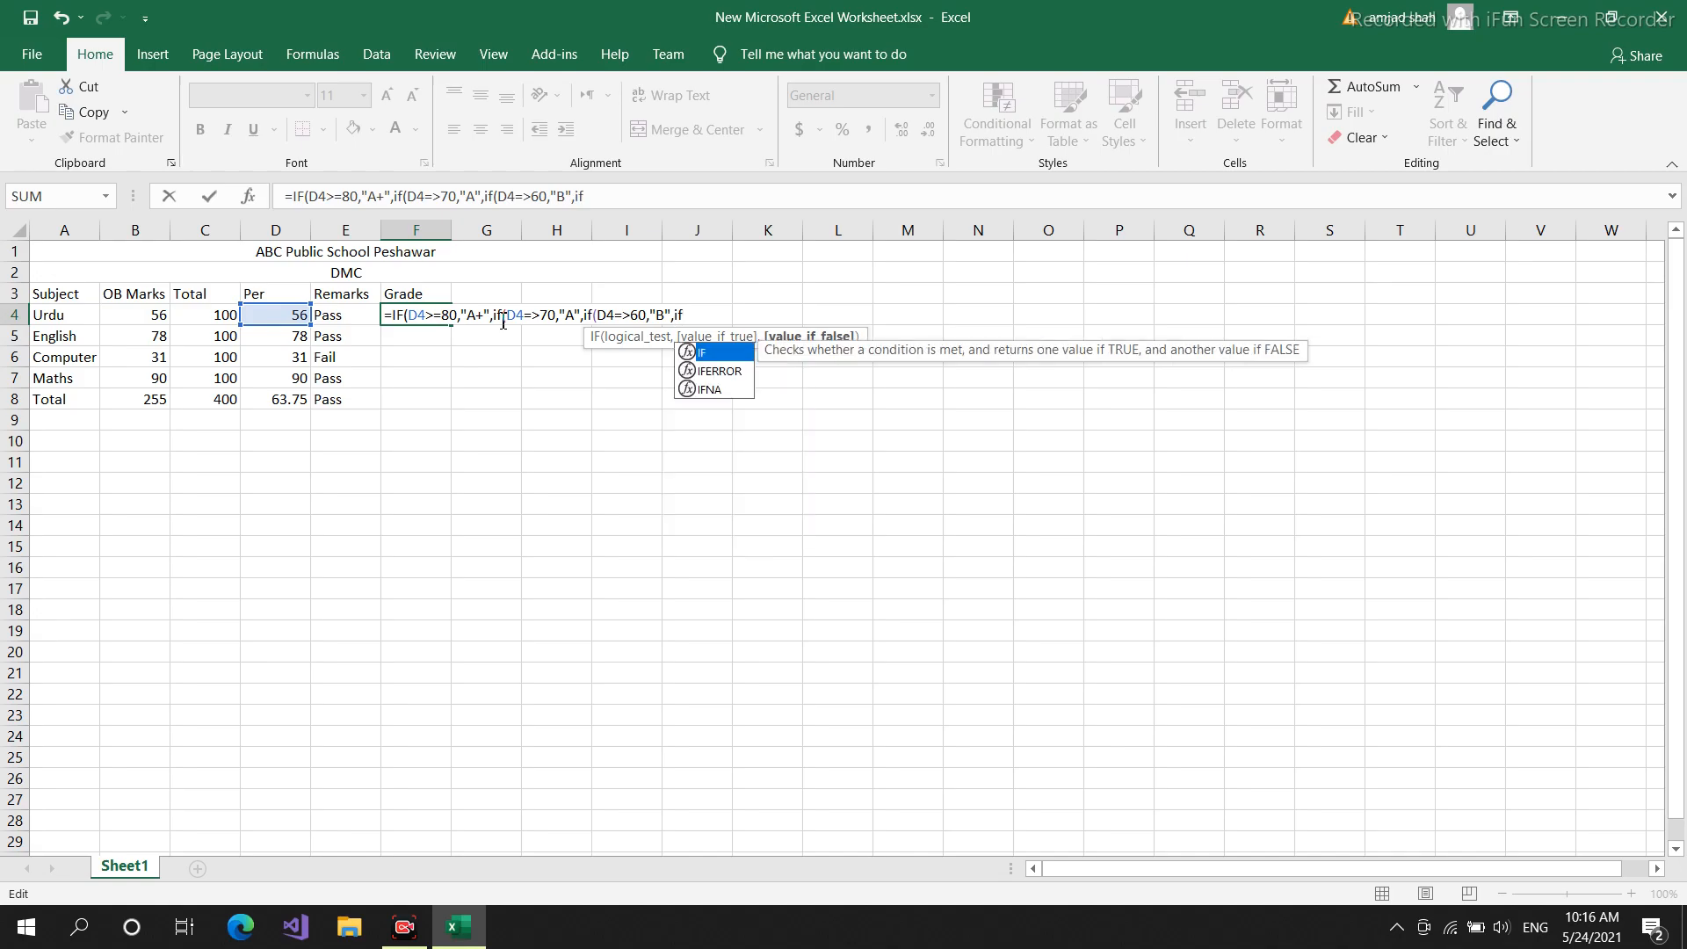
text((D)
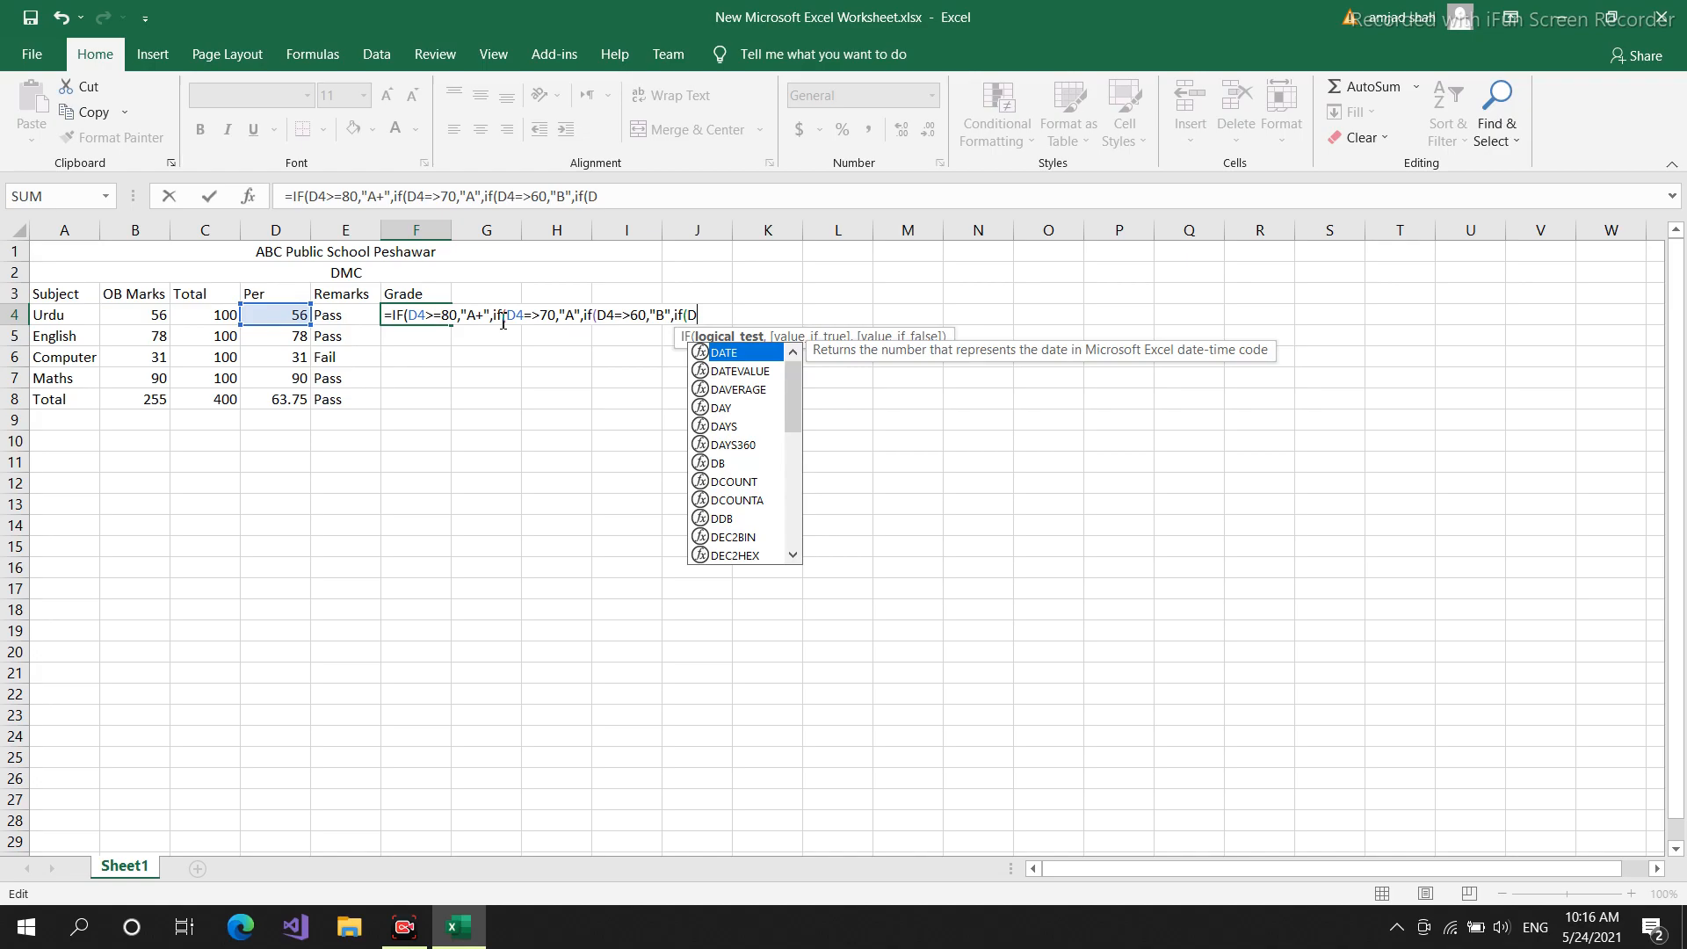
text(4)
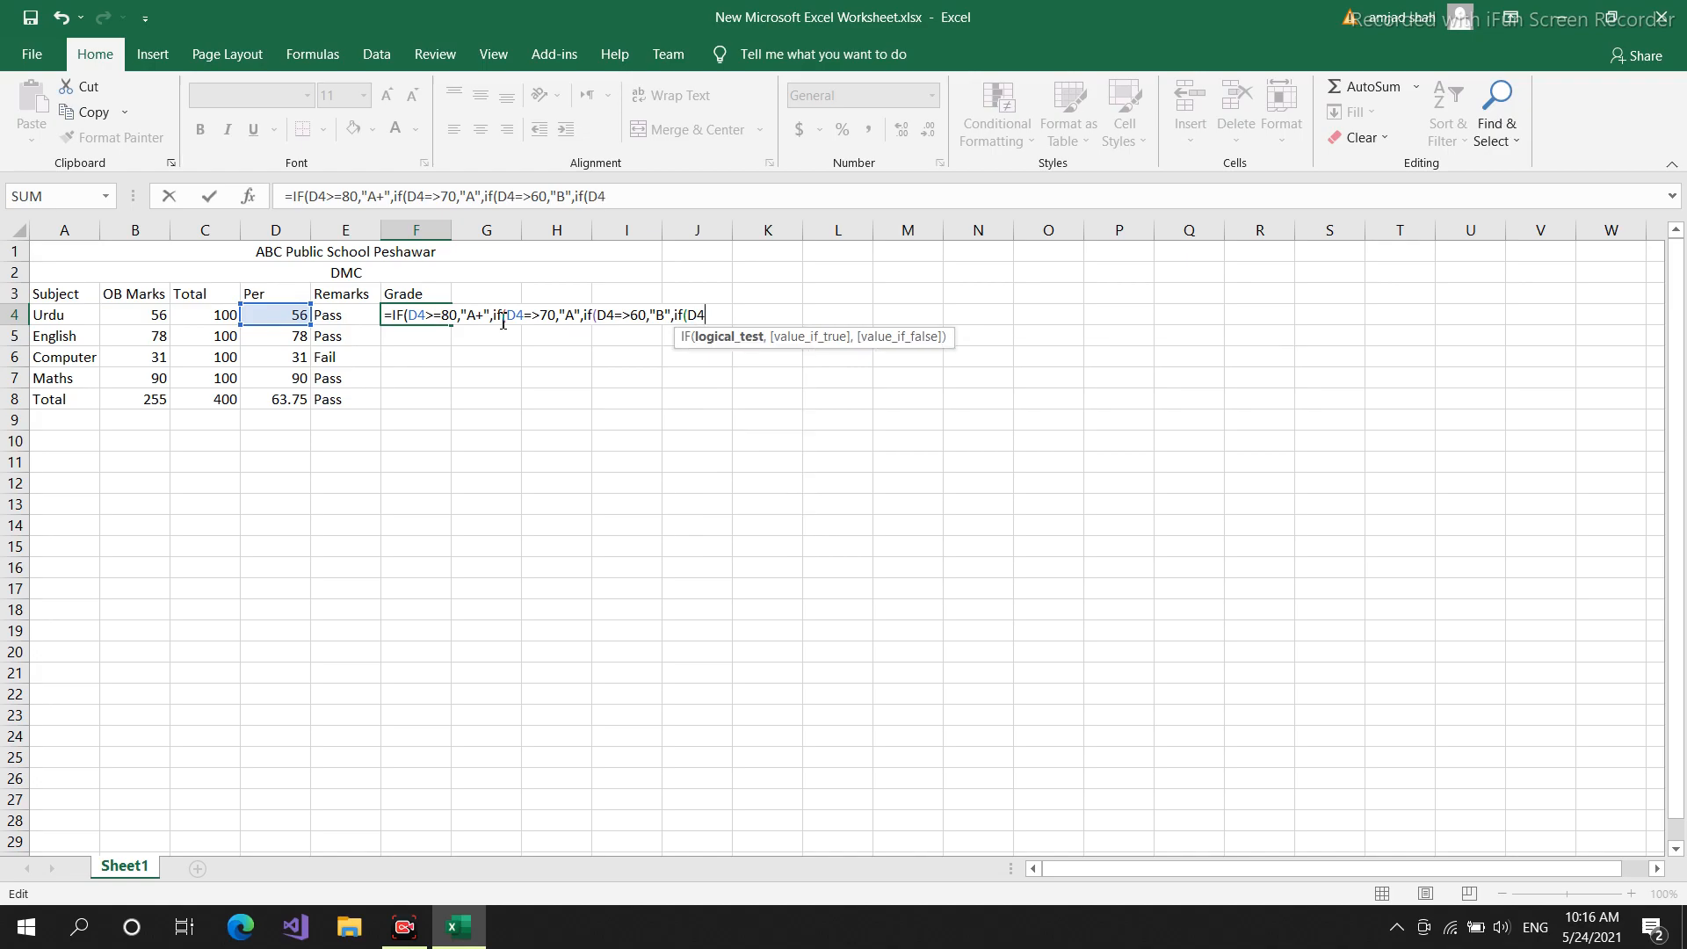
text(=>50,"")
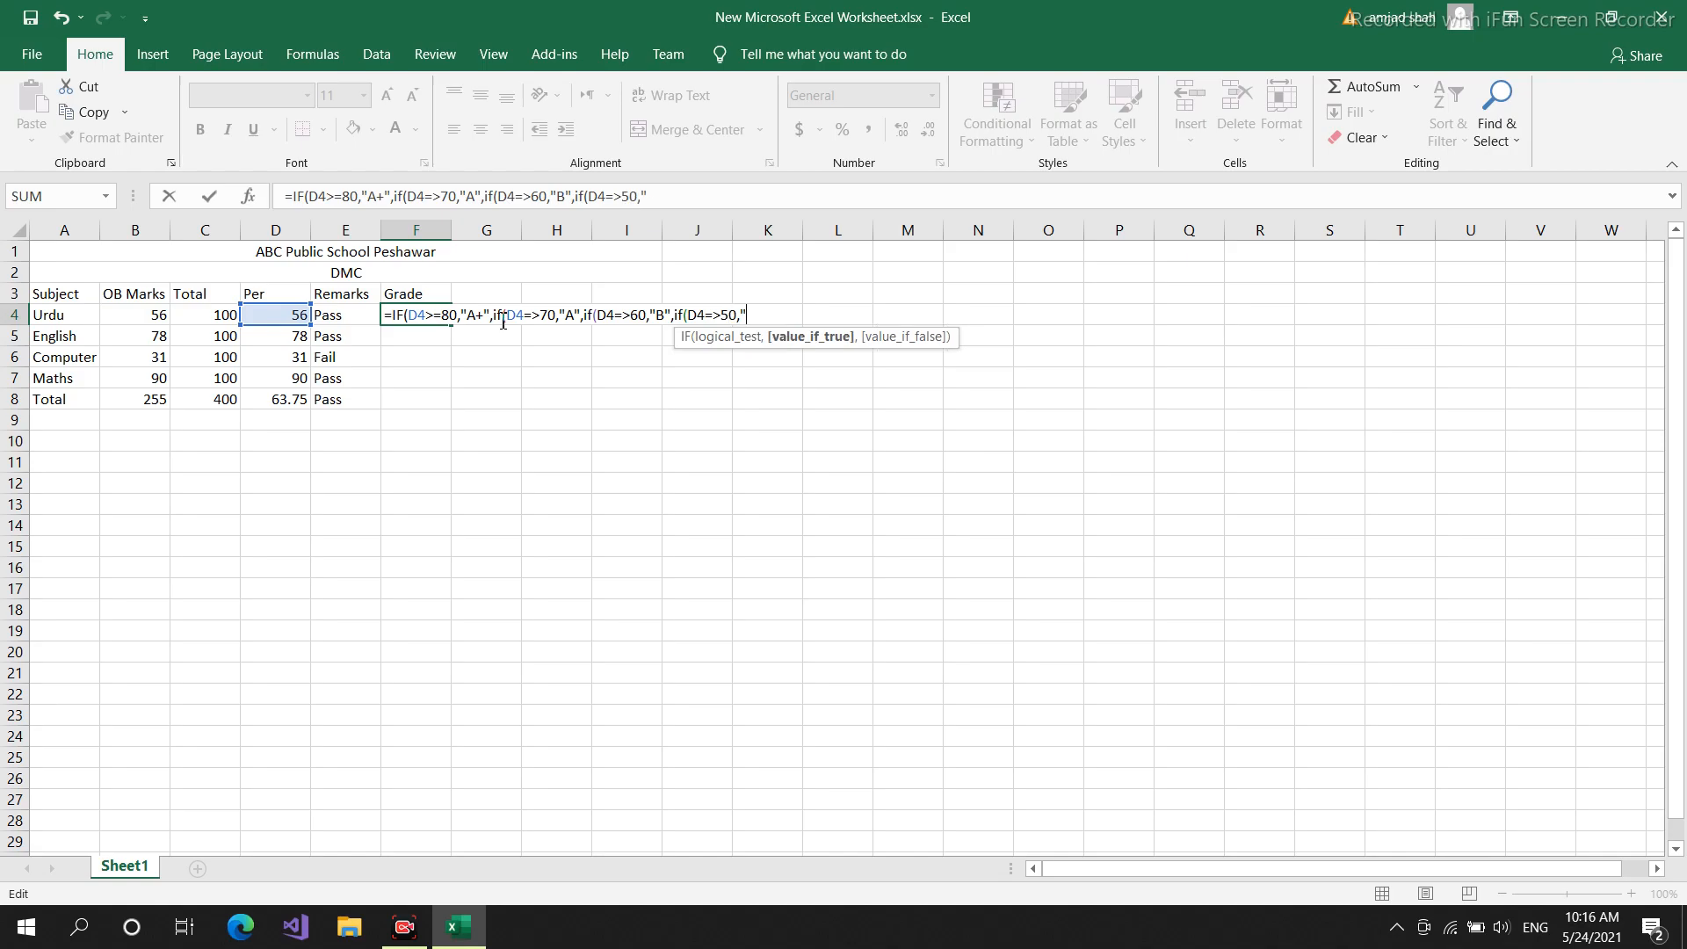
text(C)
- Add "Fail" as the final value-if-false argument, close all four IFs, and complete F4's formula, accepting the correction of the comparisons to >=
text(,)
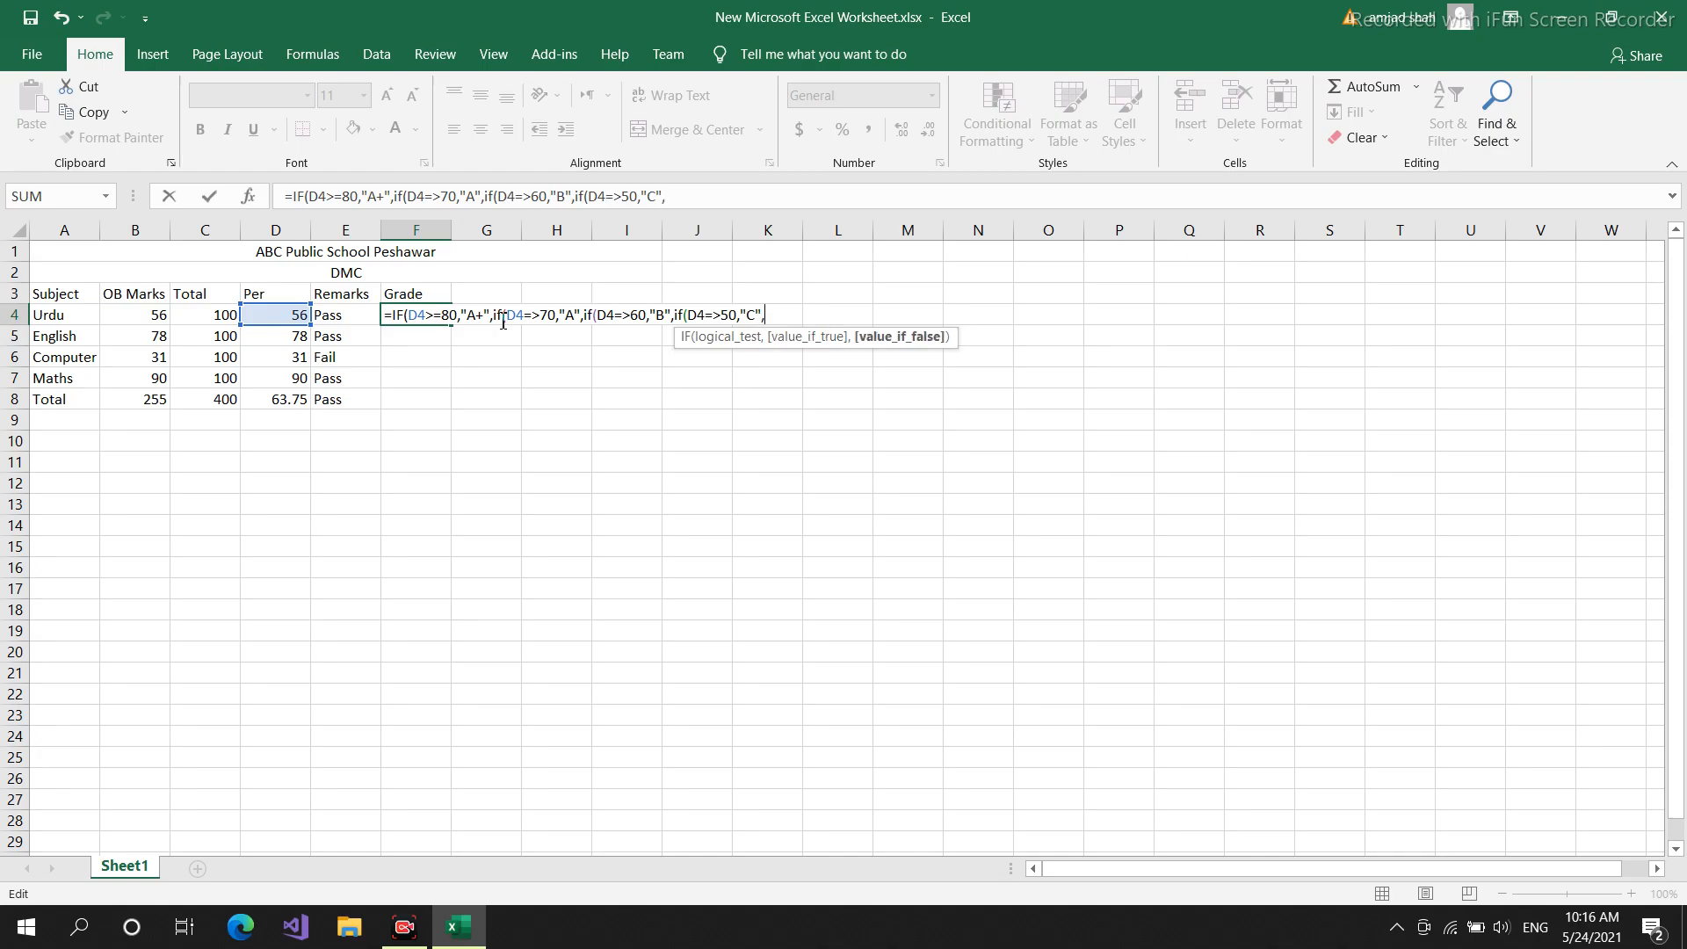
text(""FA)
key(BackSpace)
text(ail)
text()))
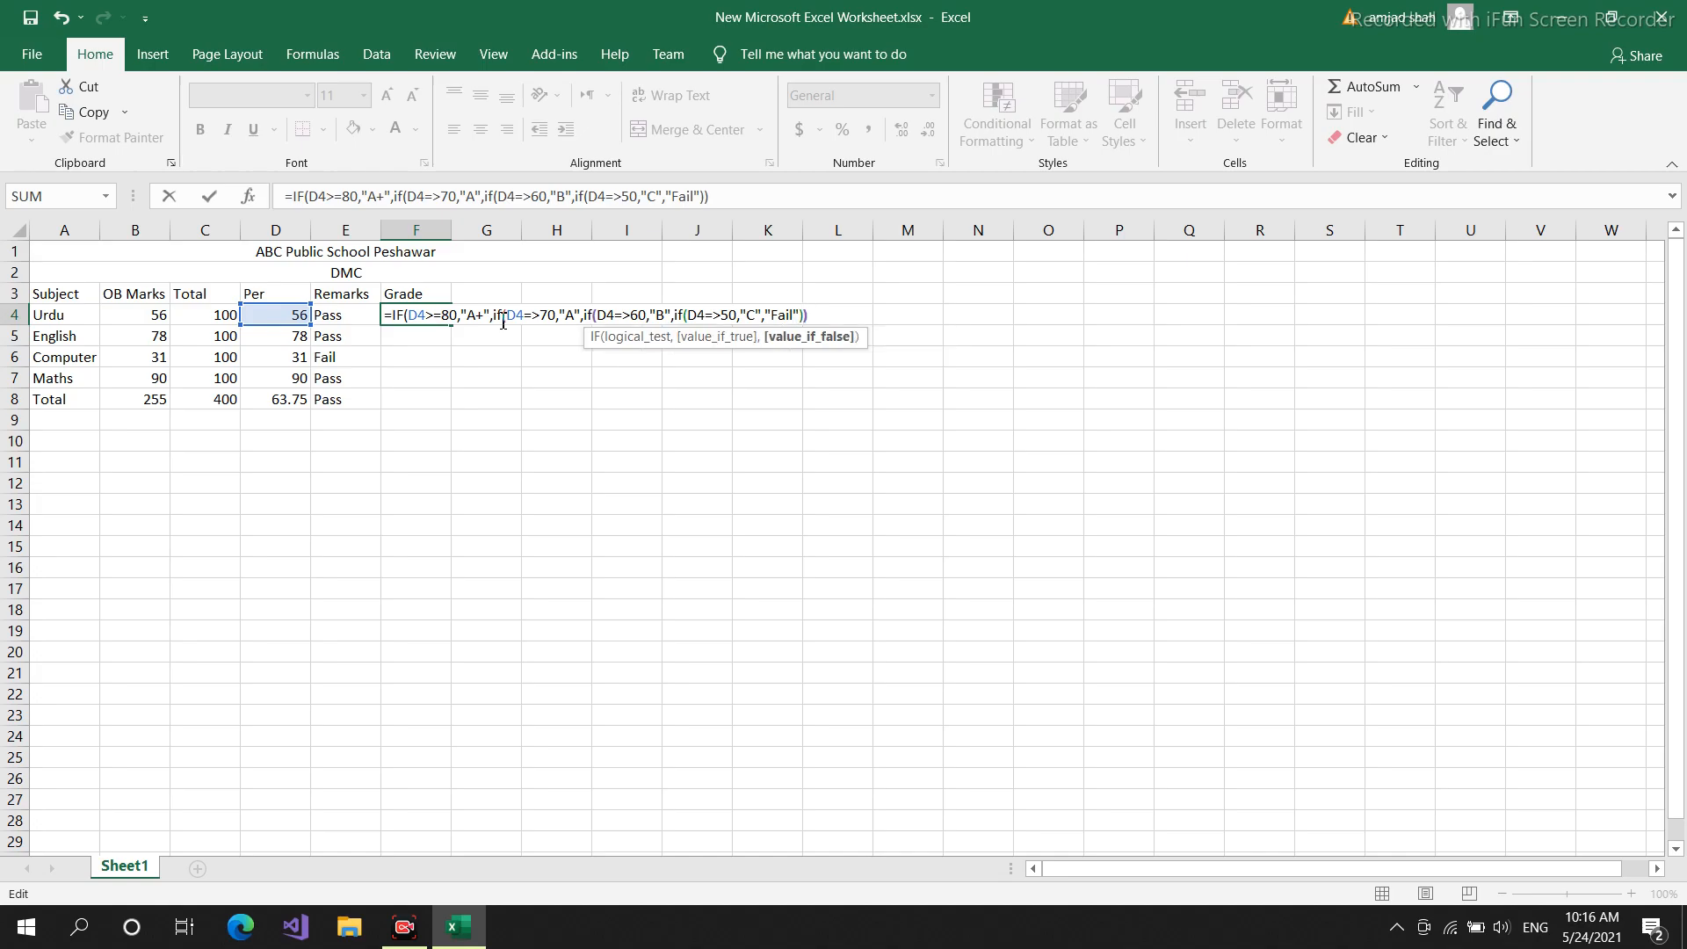
text())
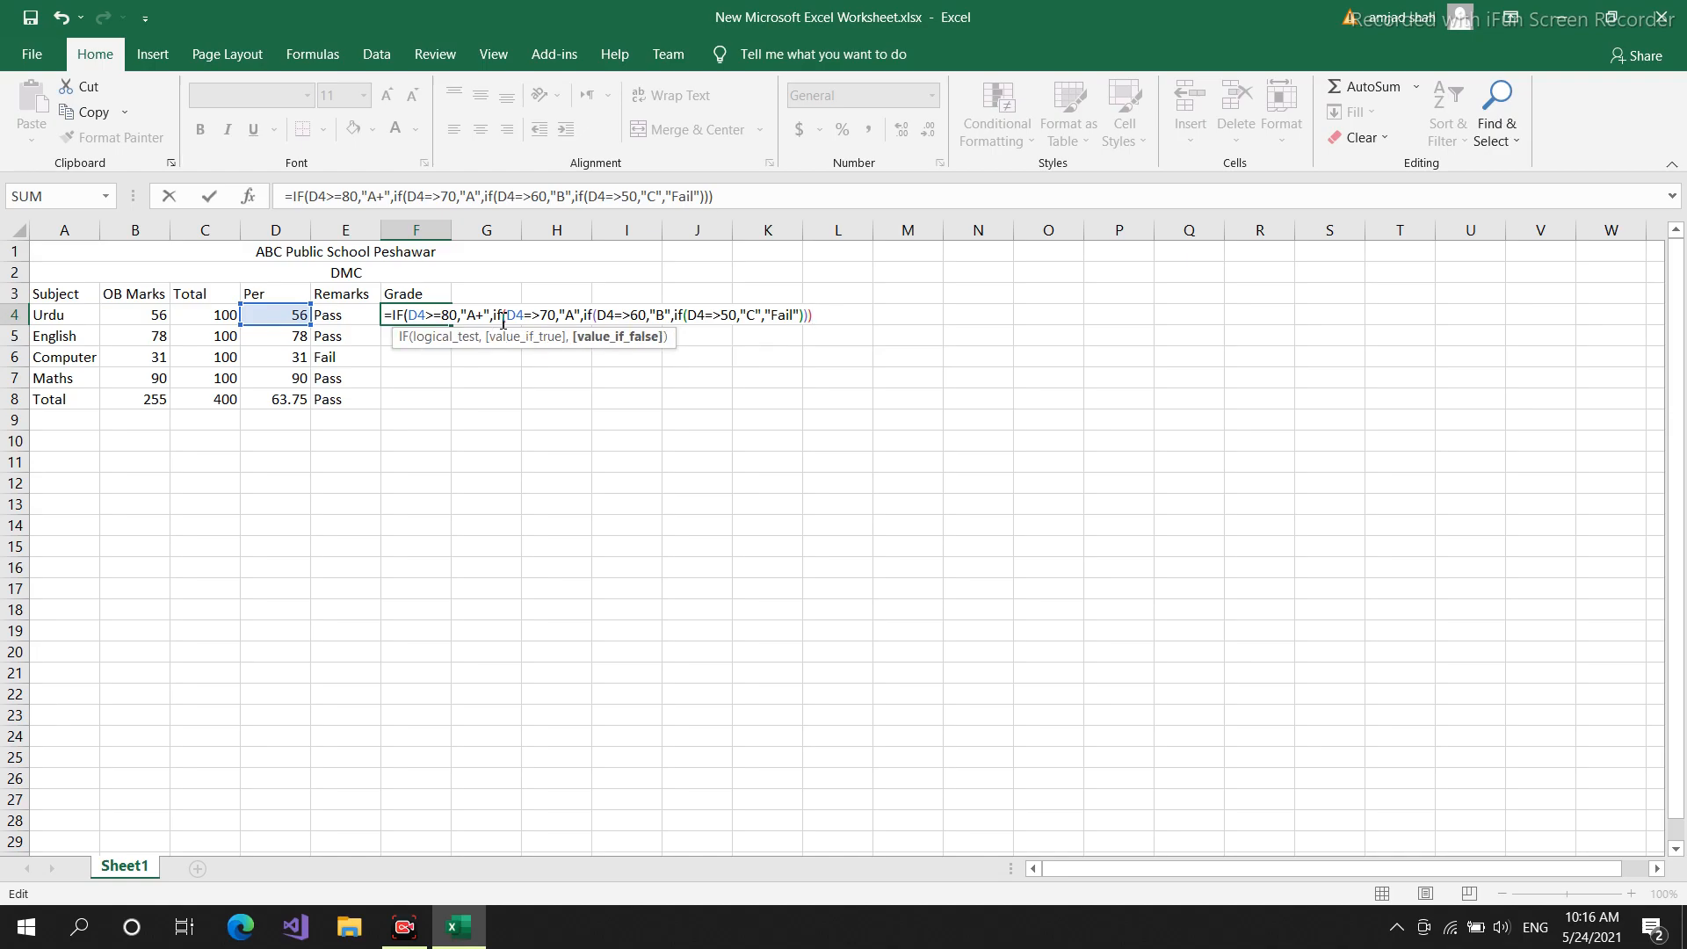
text())
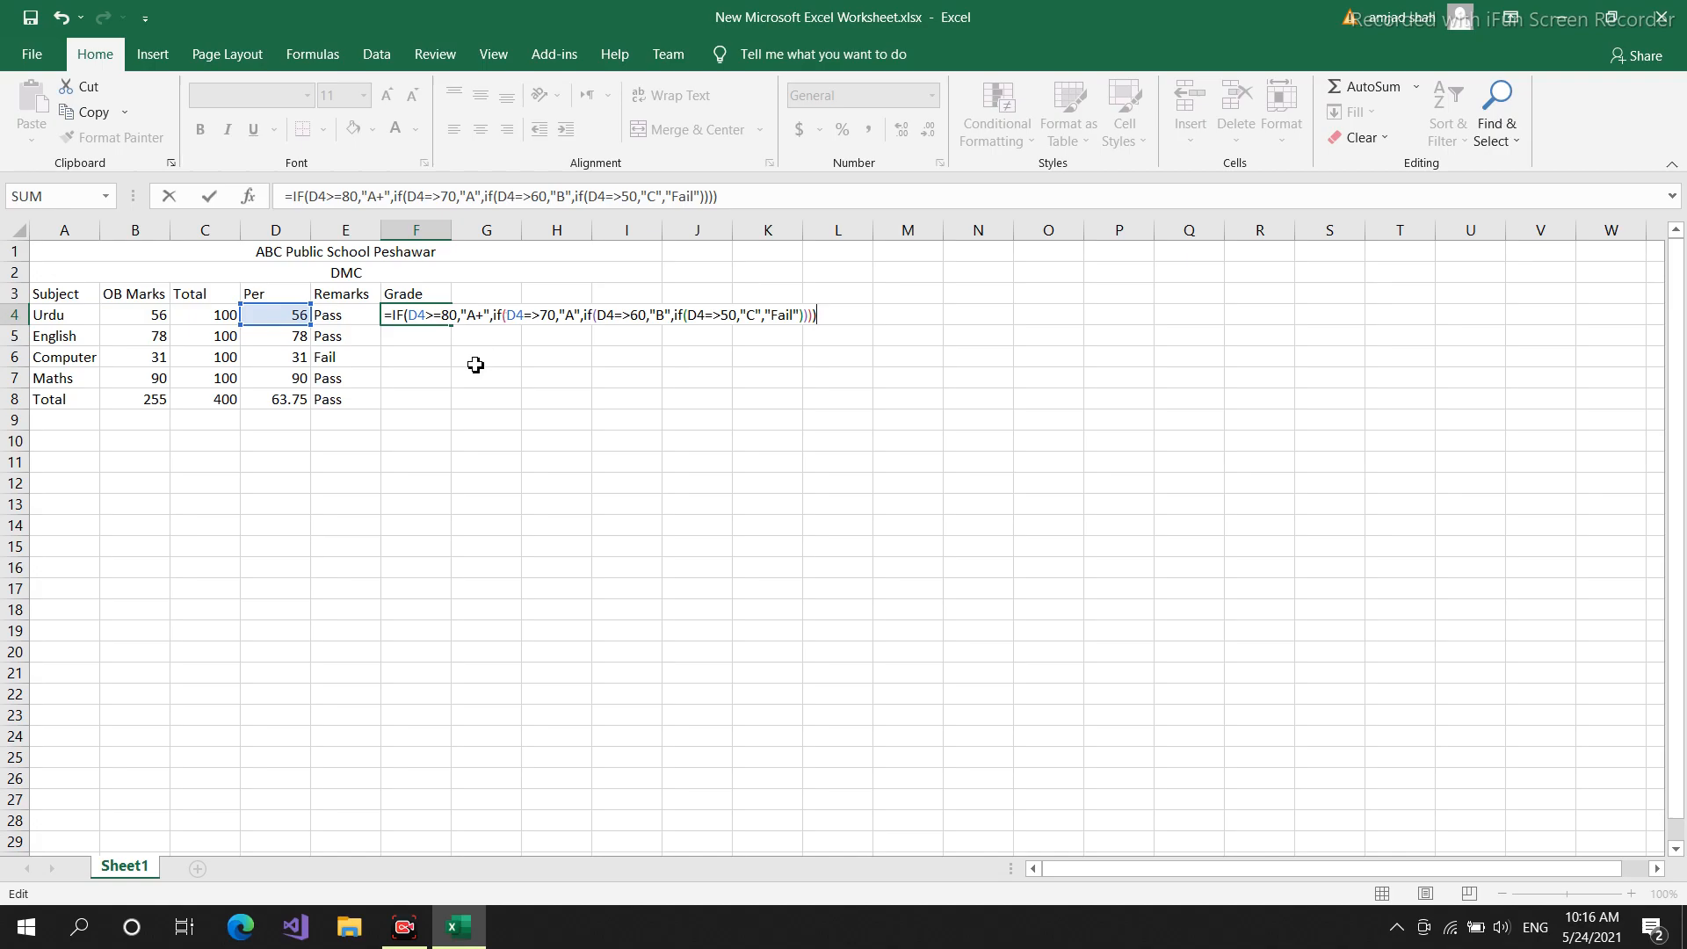
key(Return)
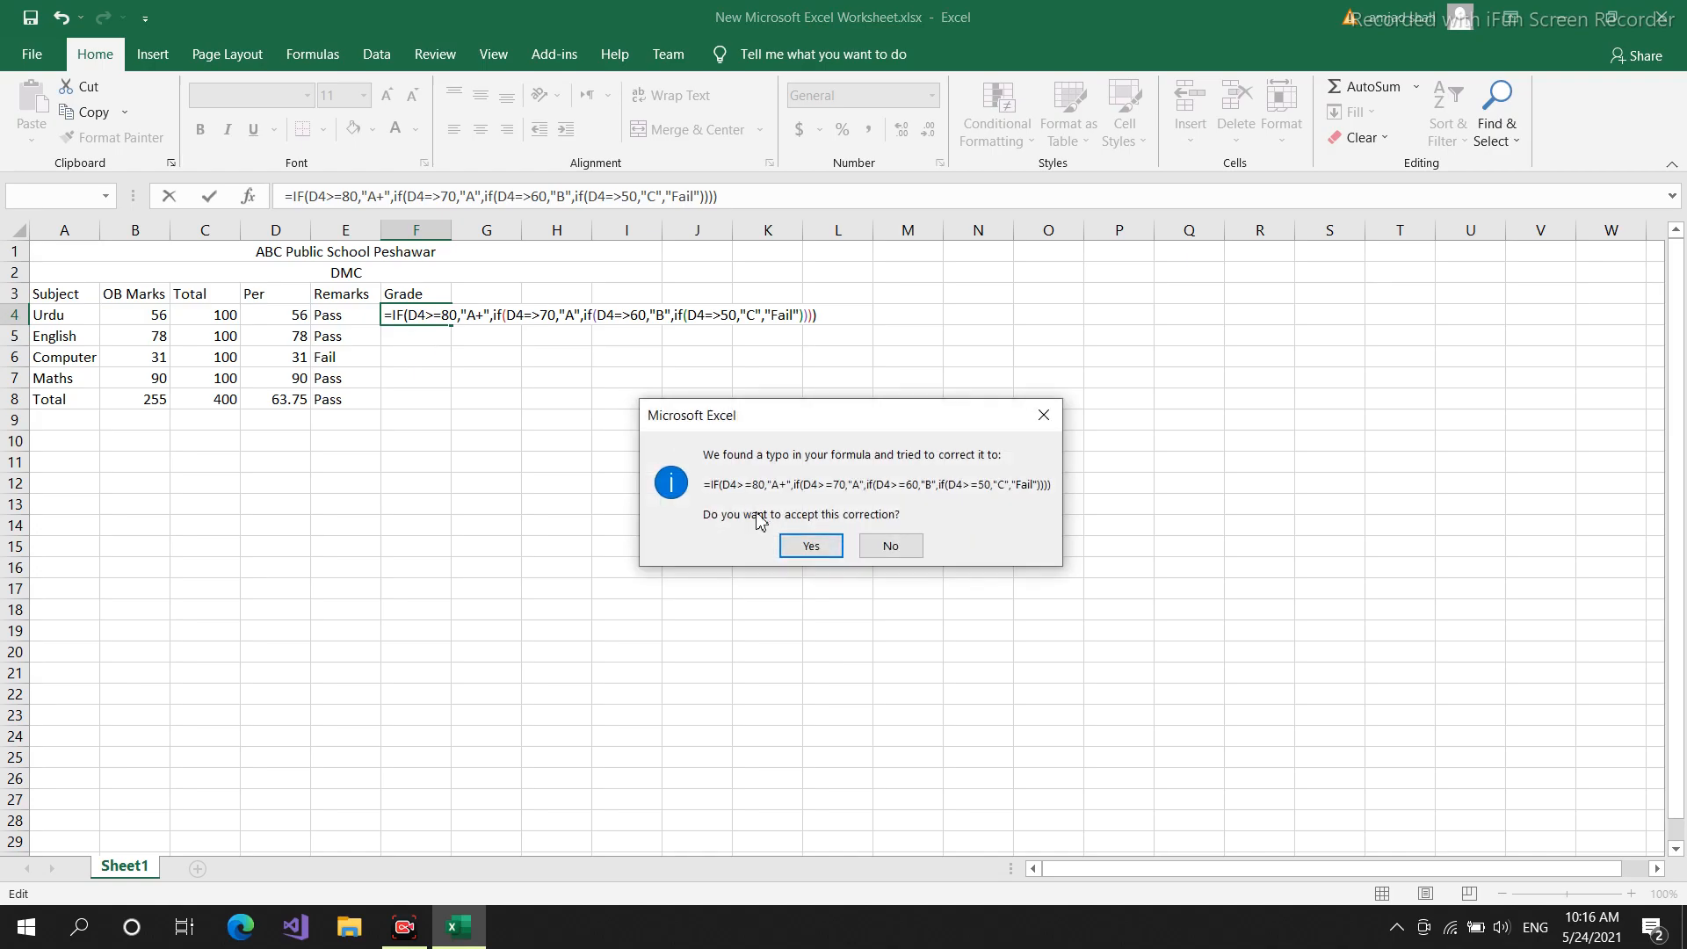
click(813, 546)
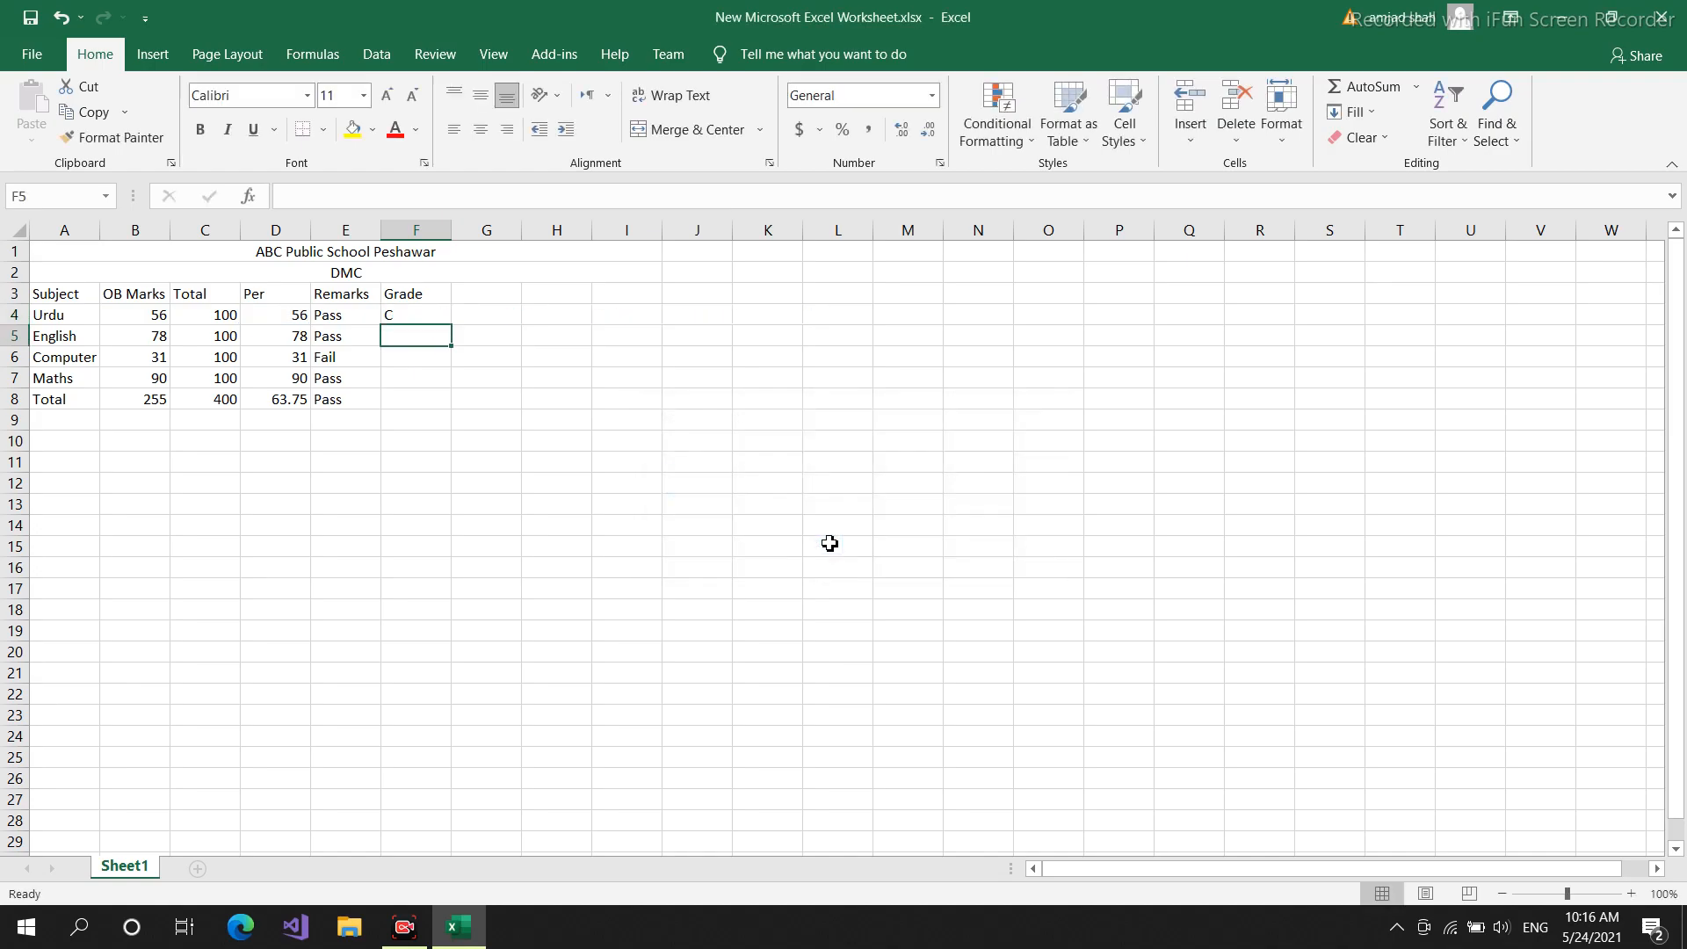
- Review the nested IF grade formula in F4 and fill it down through the Maths row to F7
click(429, 318)
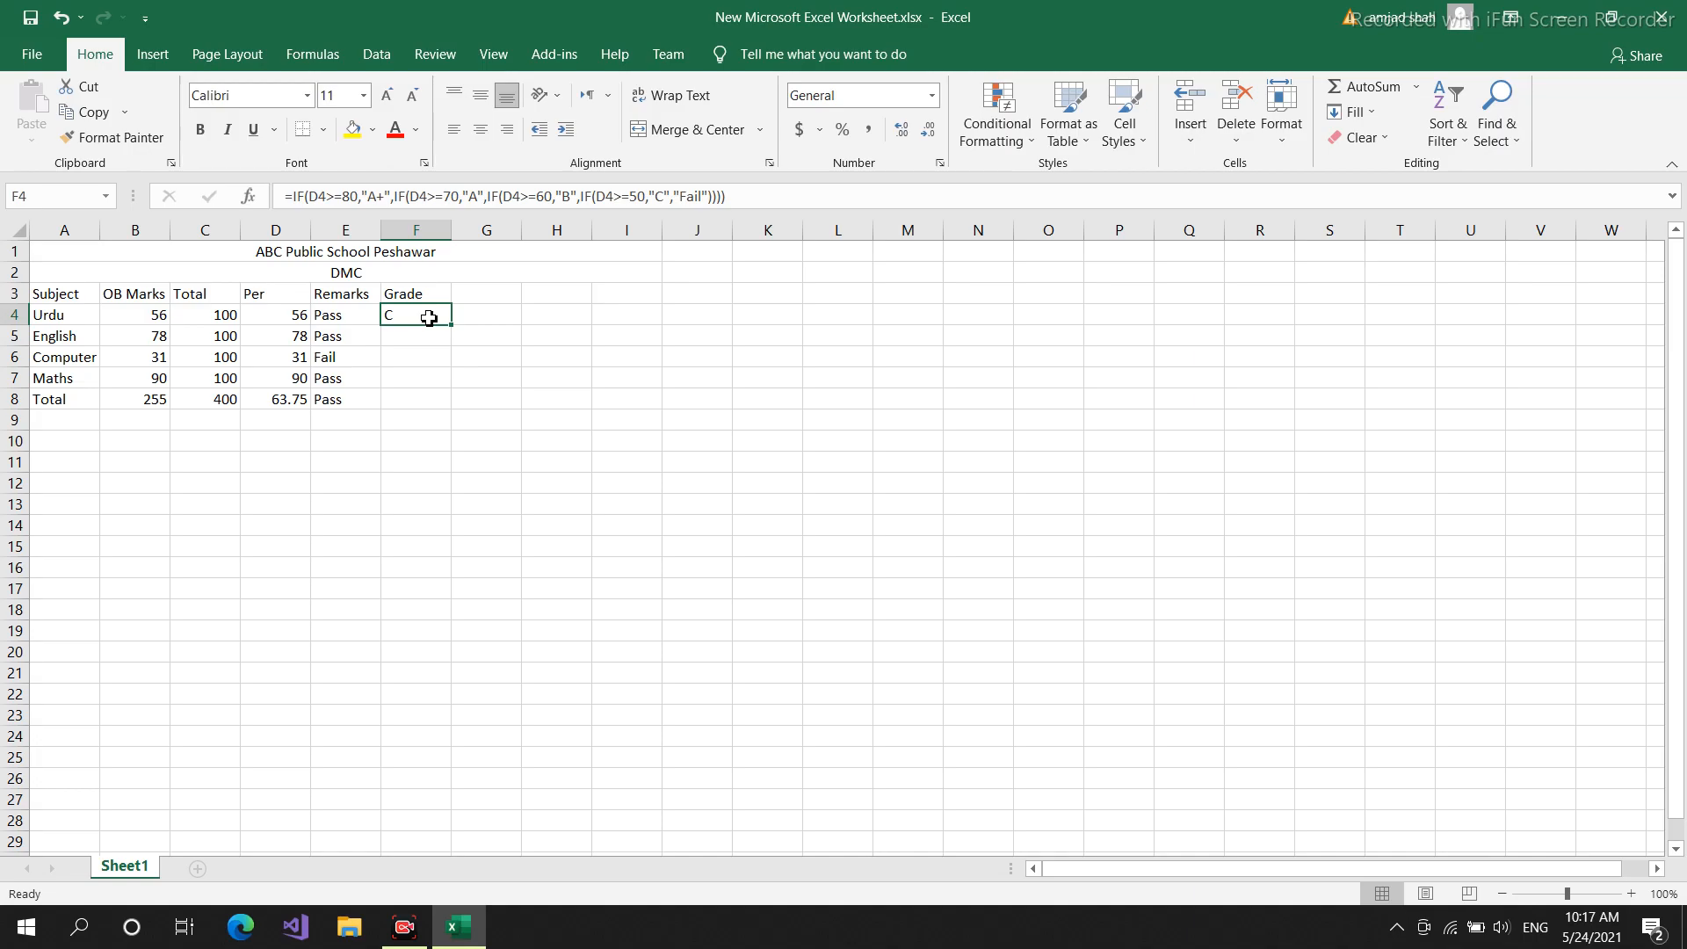
click(641, 196)
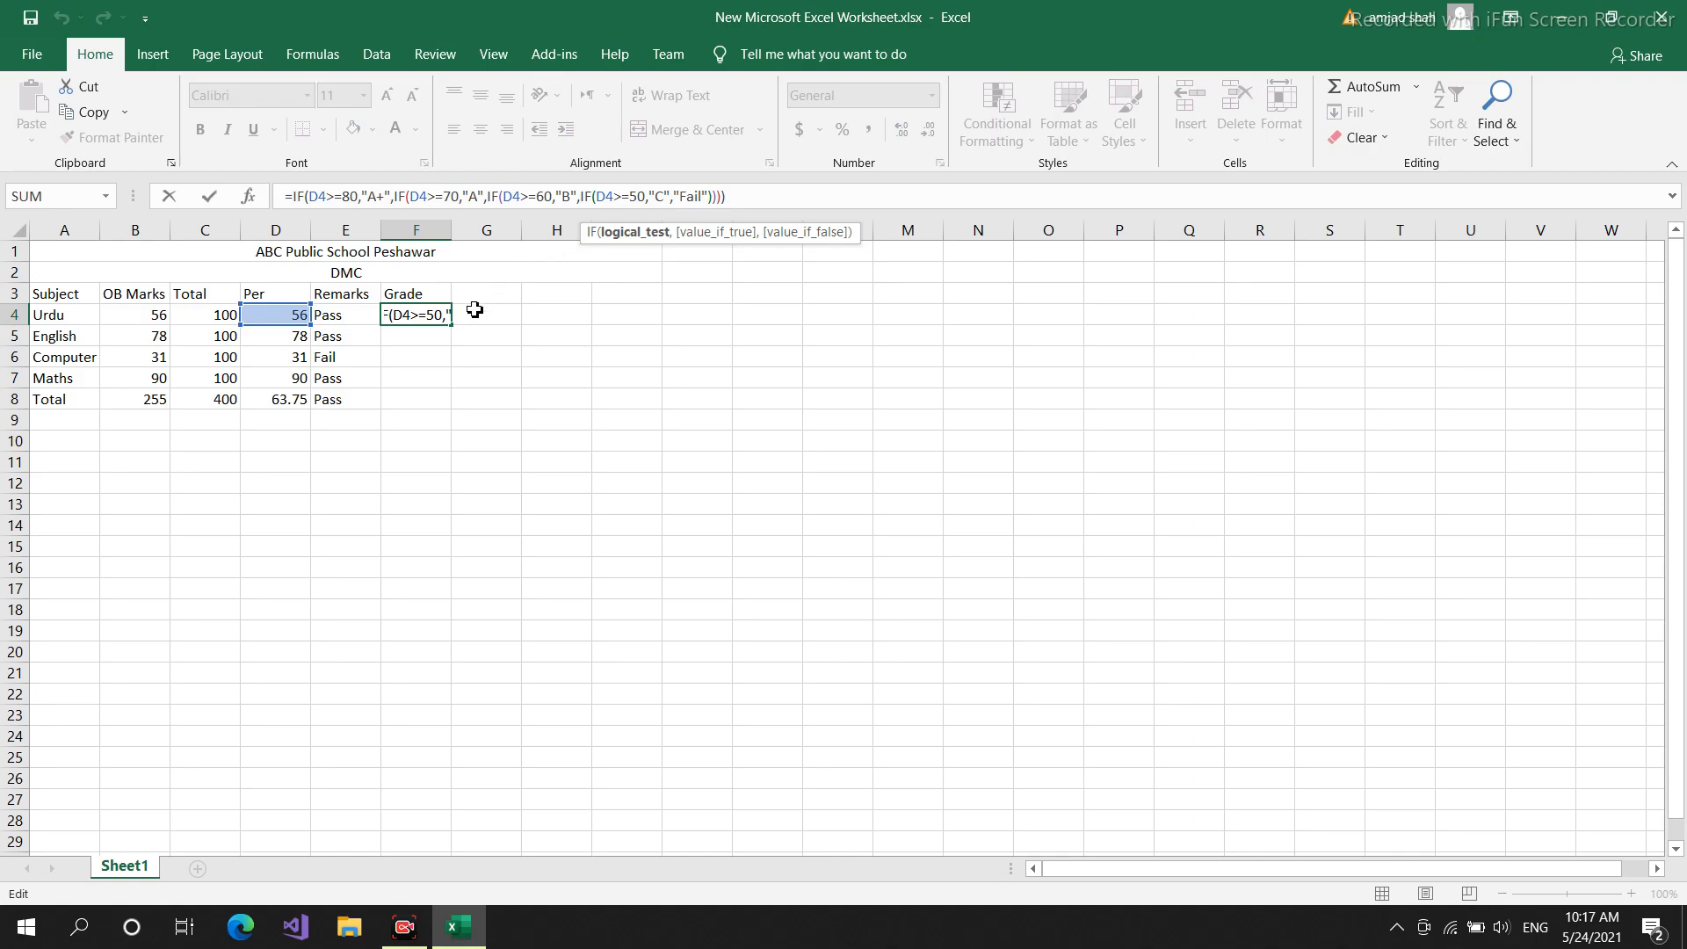
key(Return)
click(425, 318)
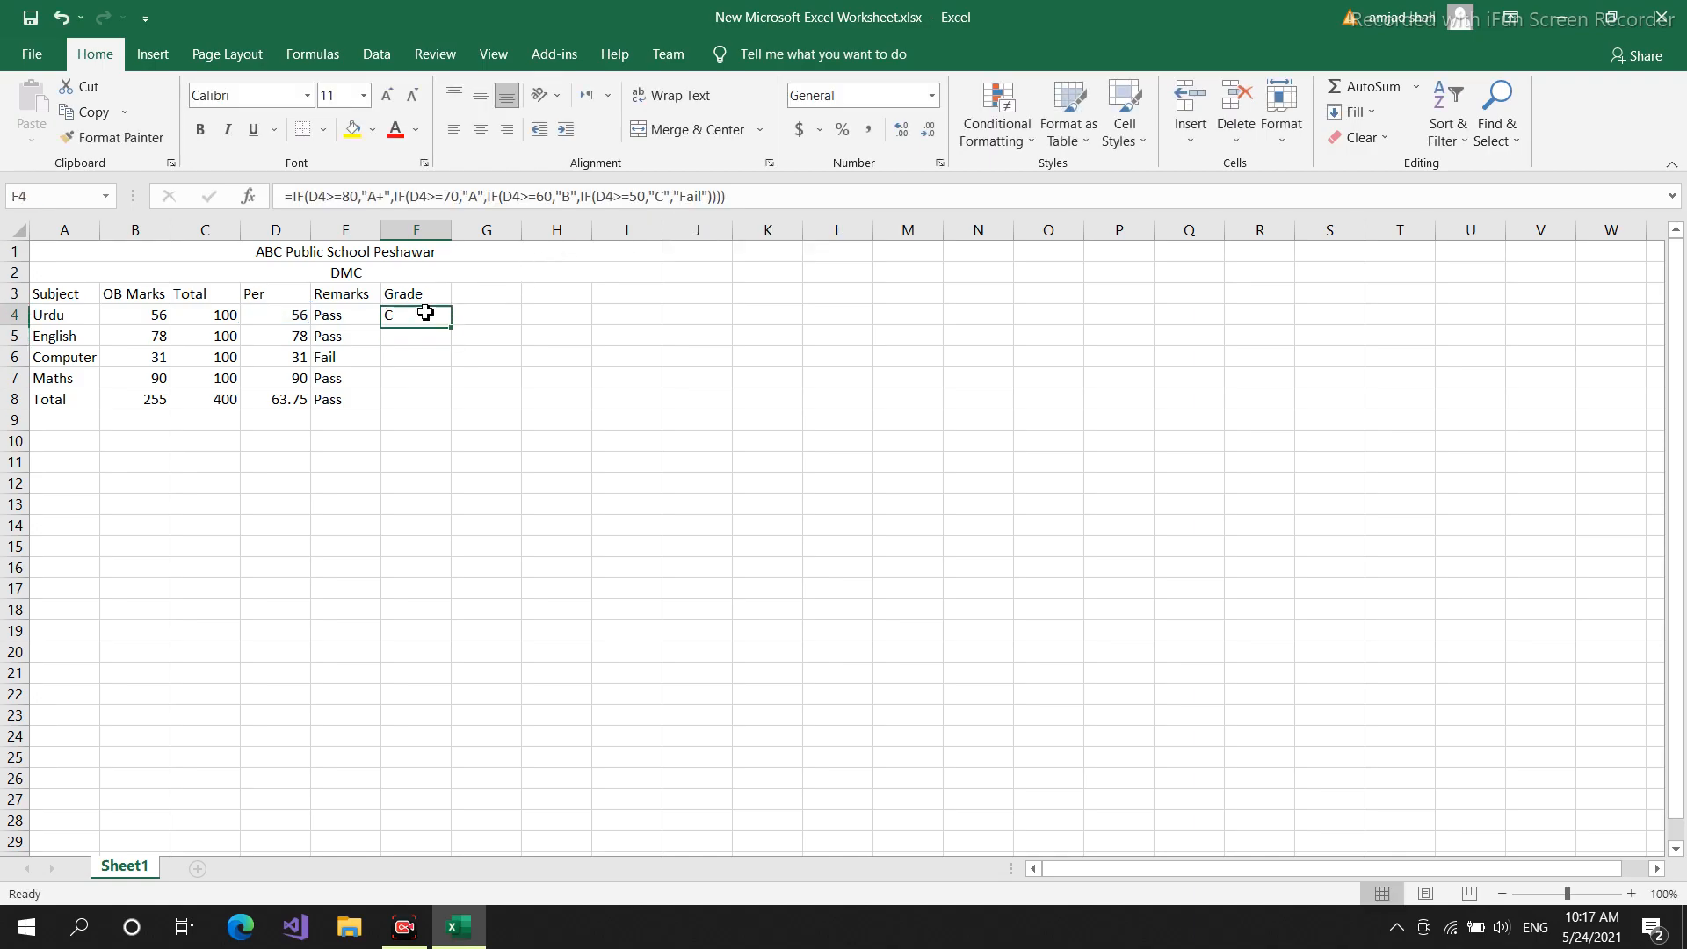
drag(453, 326, 452, 391)
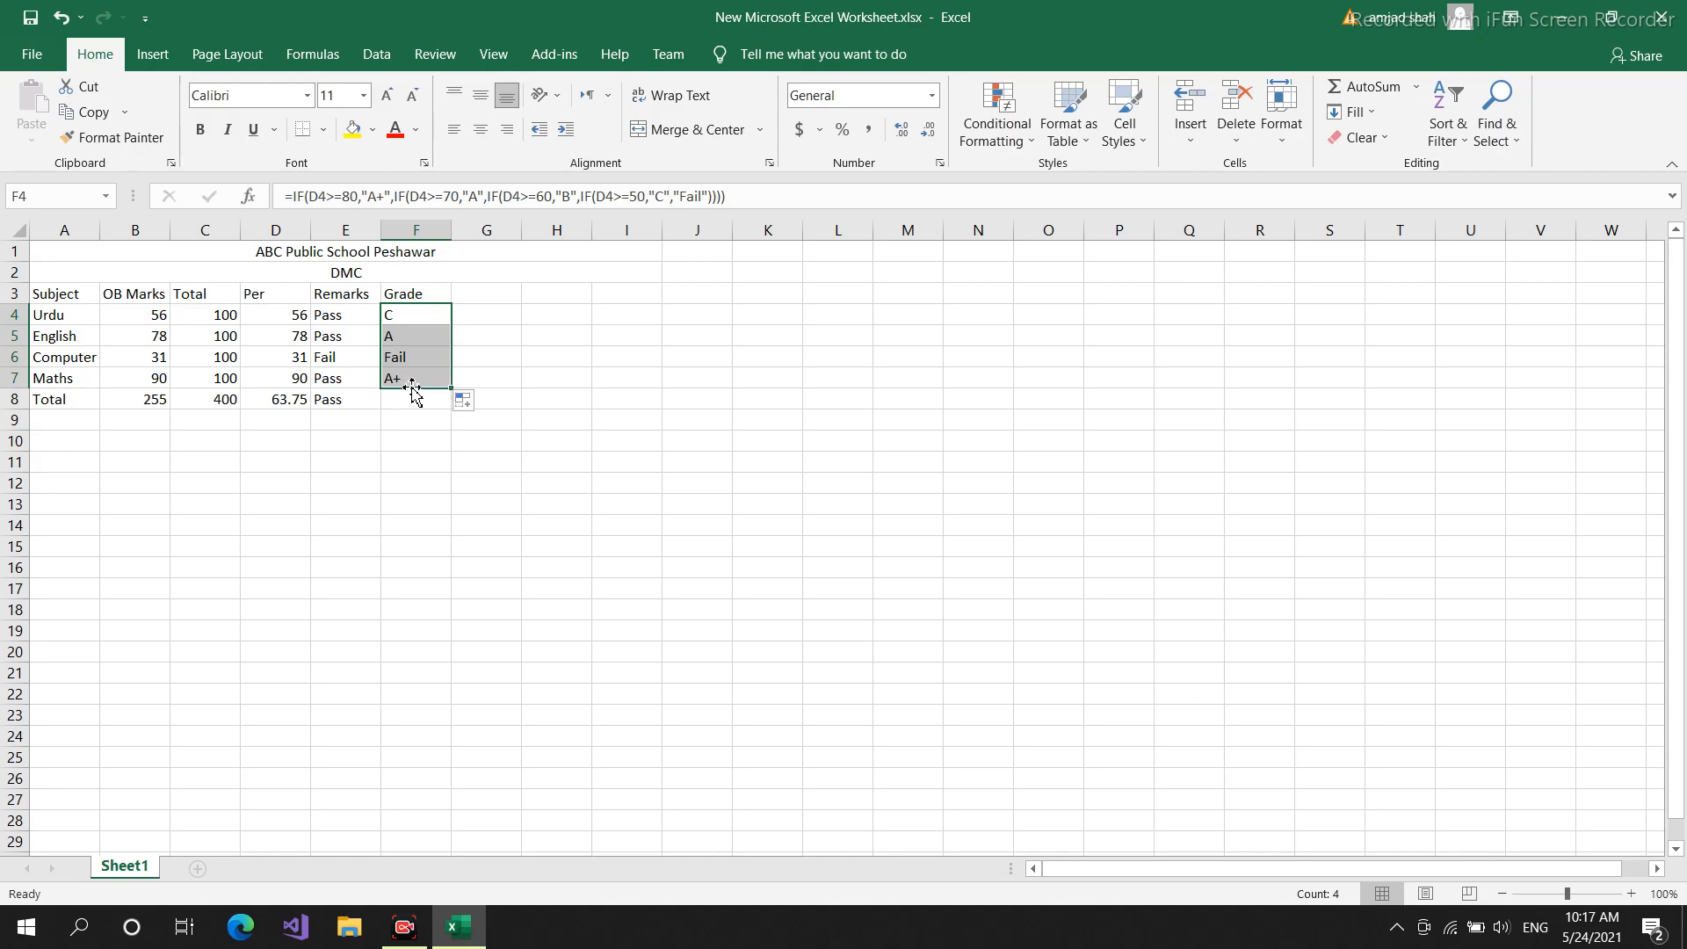
click(410, 320)
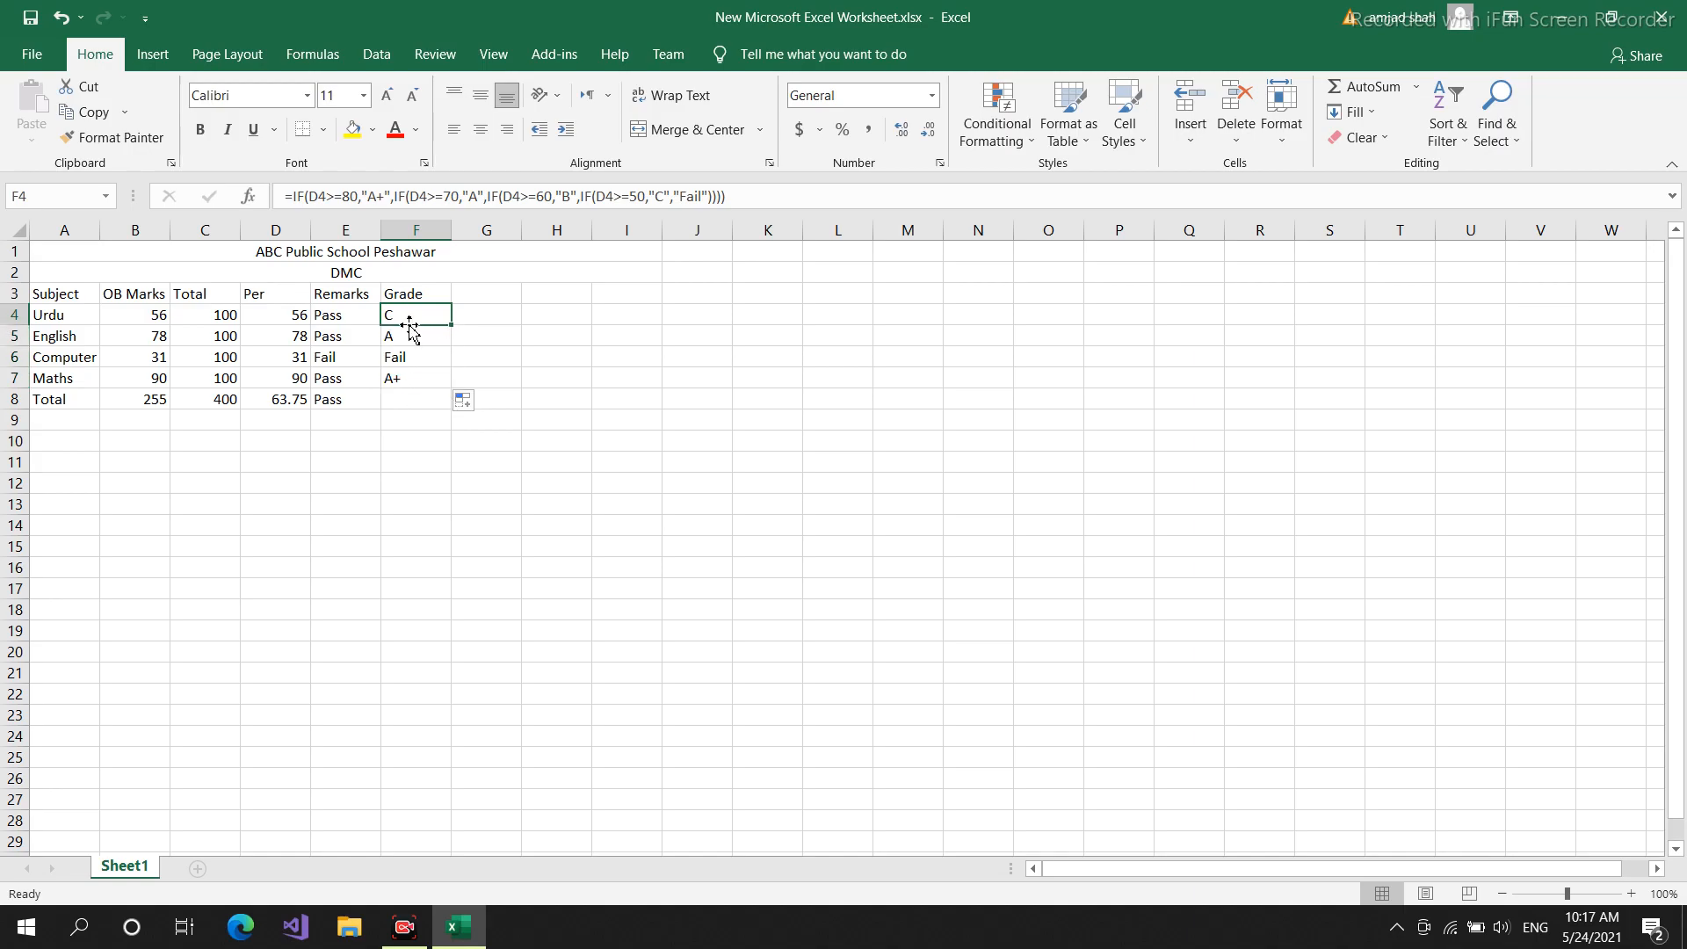
- Check the grade formulas in F5 through F7, extend F4's nested IF formula down through the Total row to F8, and check F8
click(410, 345)
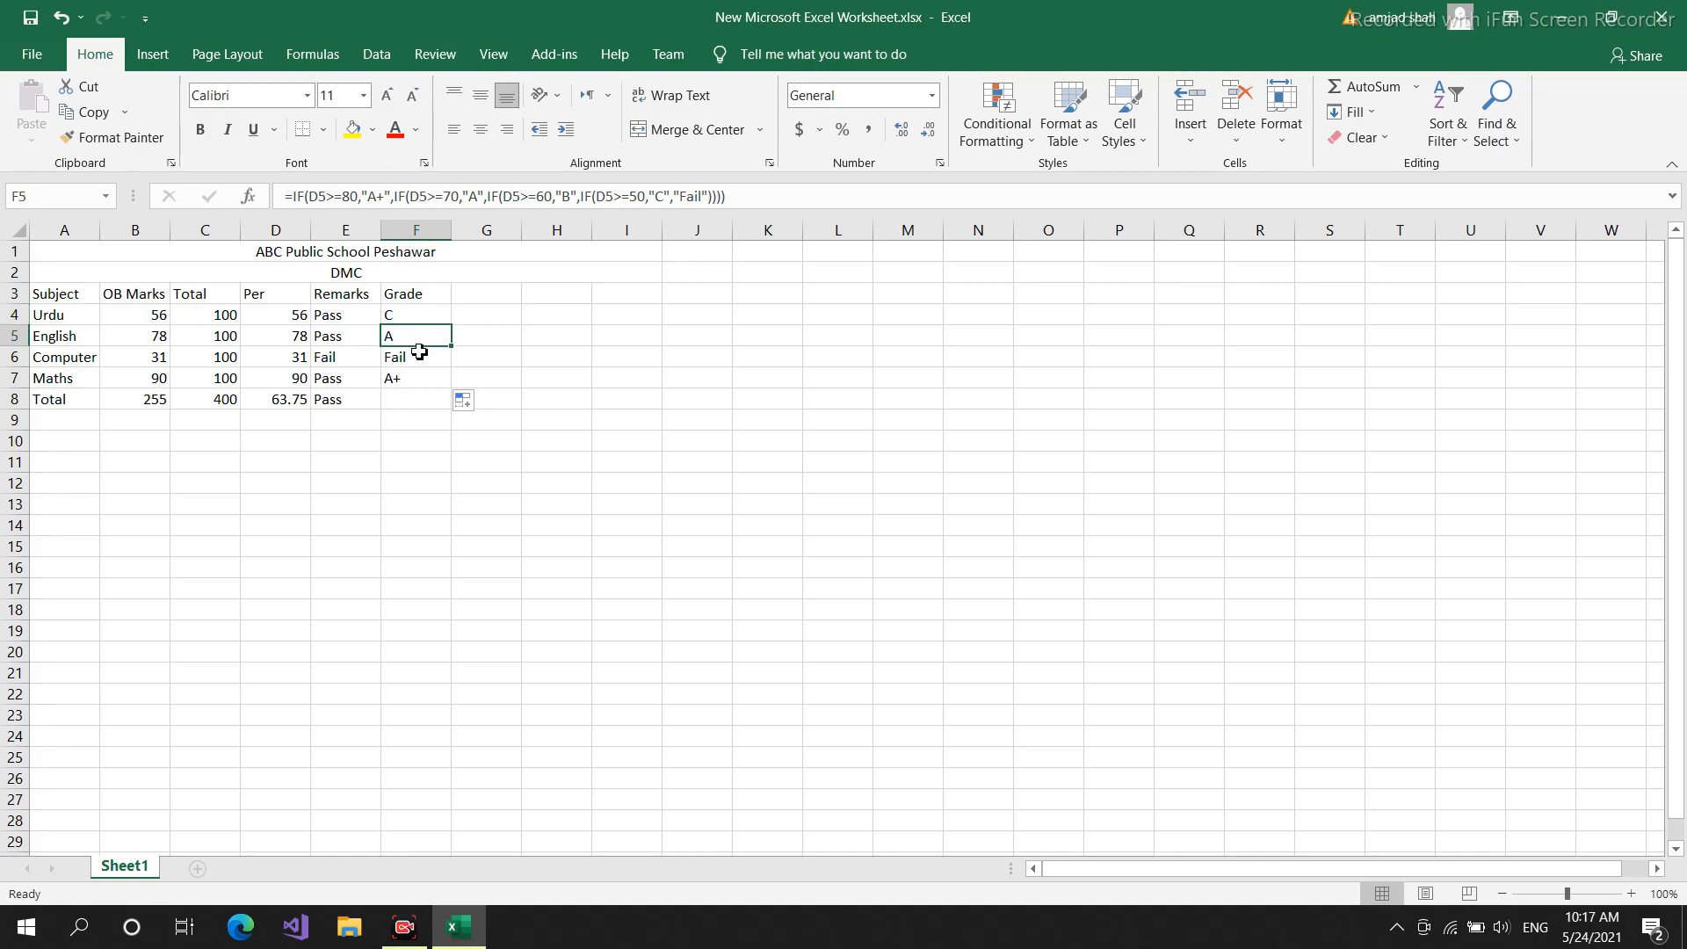
click(424, 365)
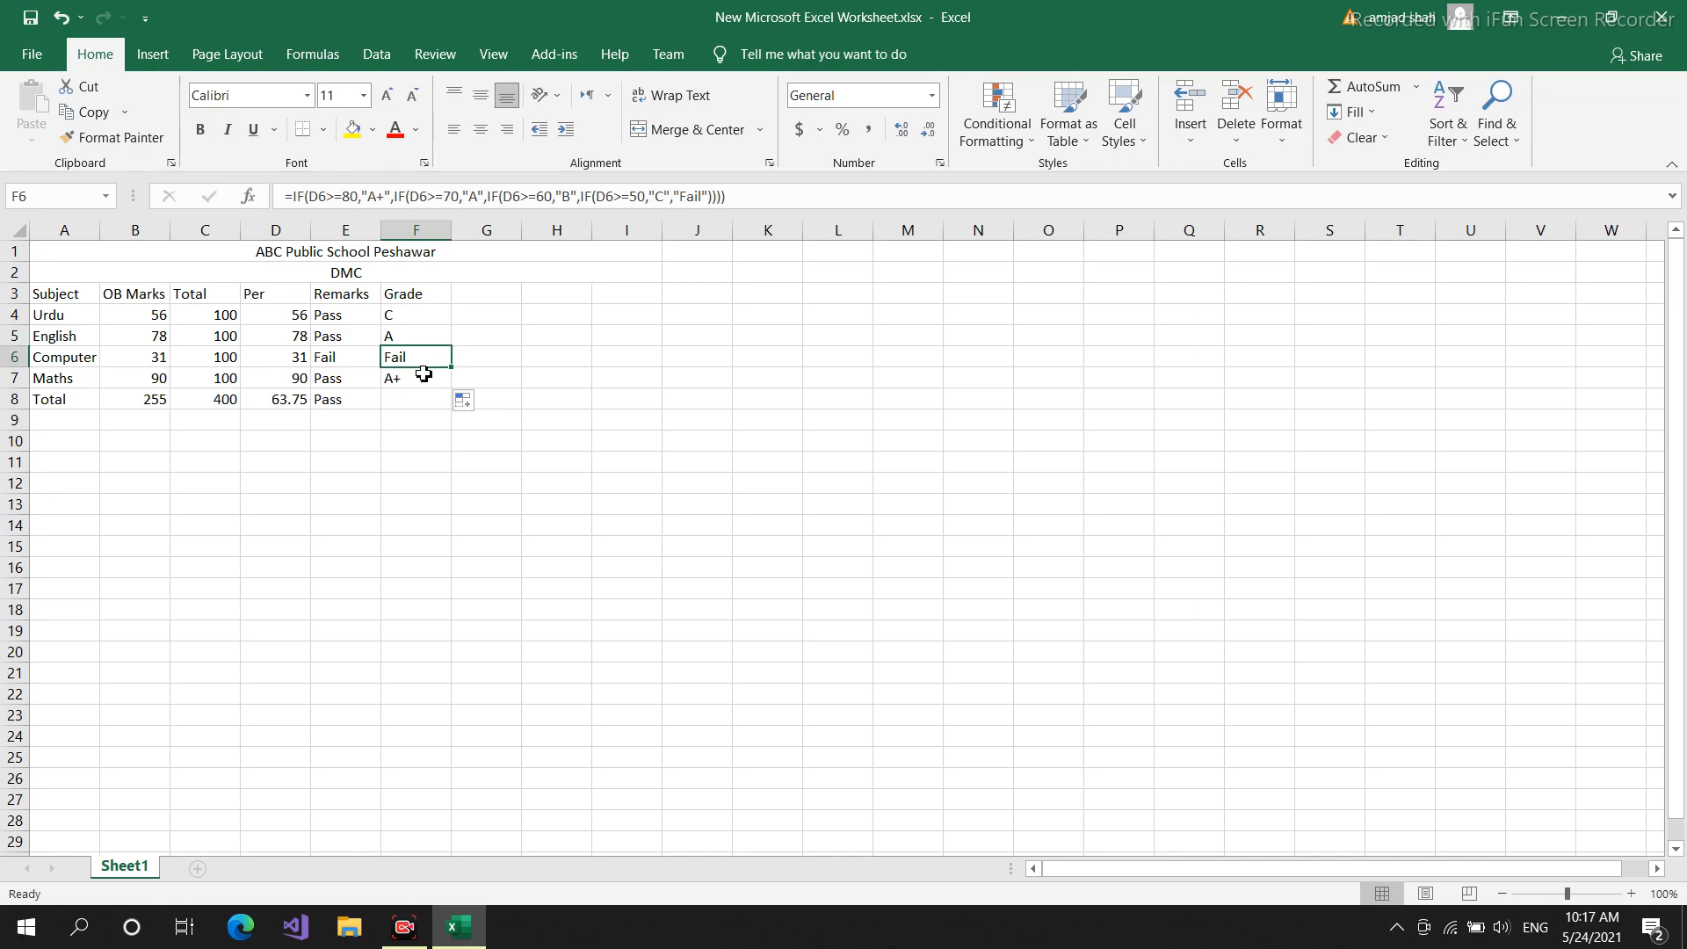
click(425, 387)
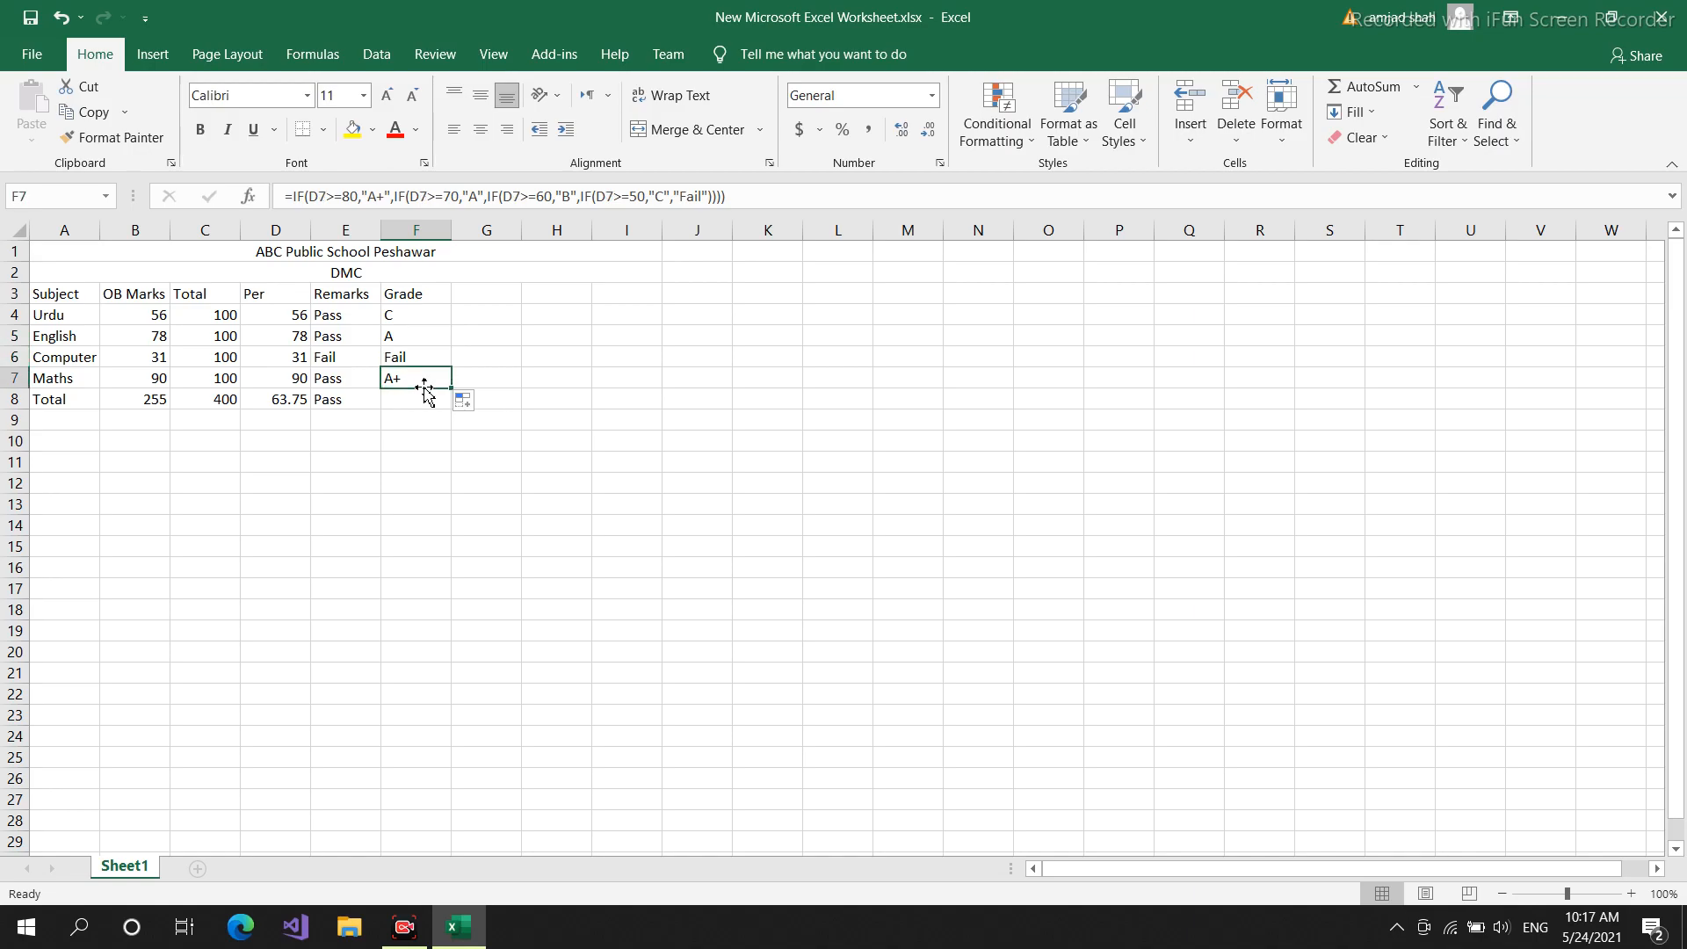
click(427, 310)
drag(455, 328, 455, 409)
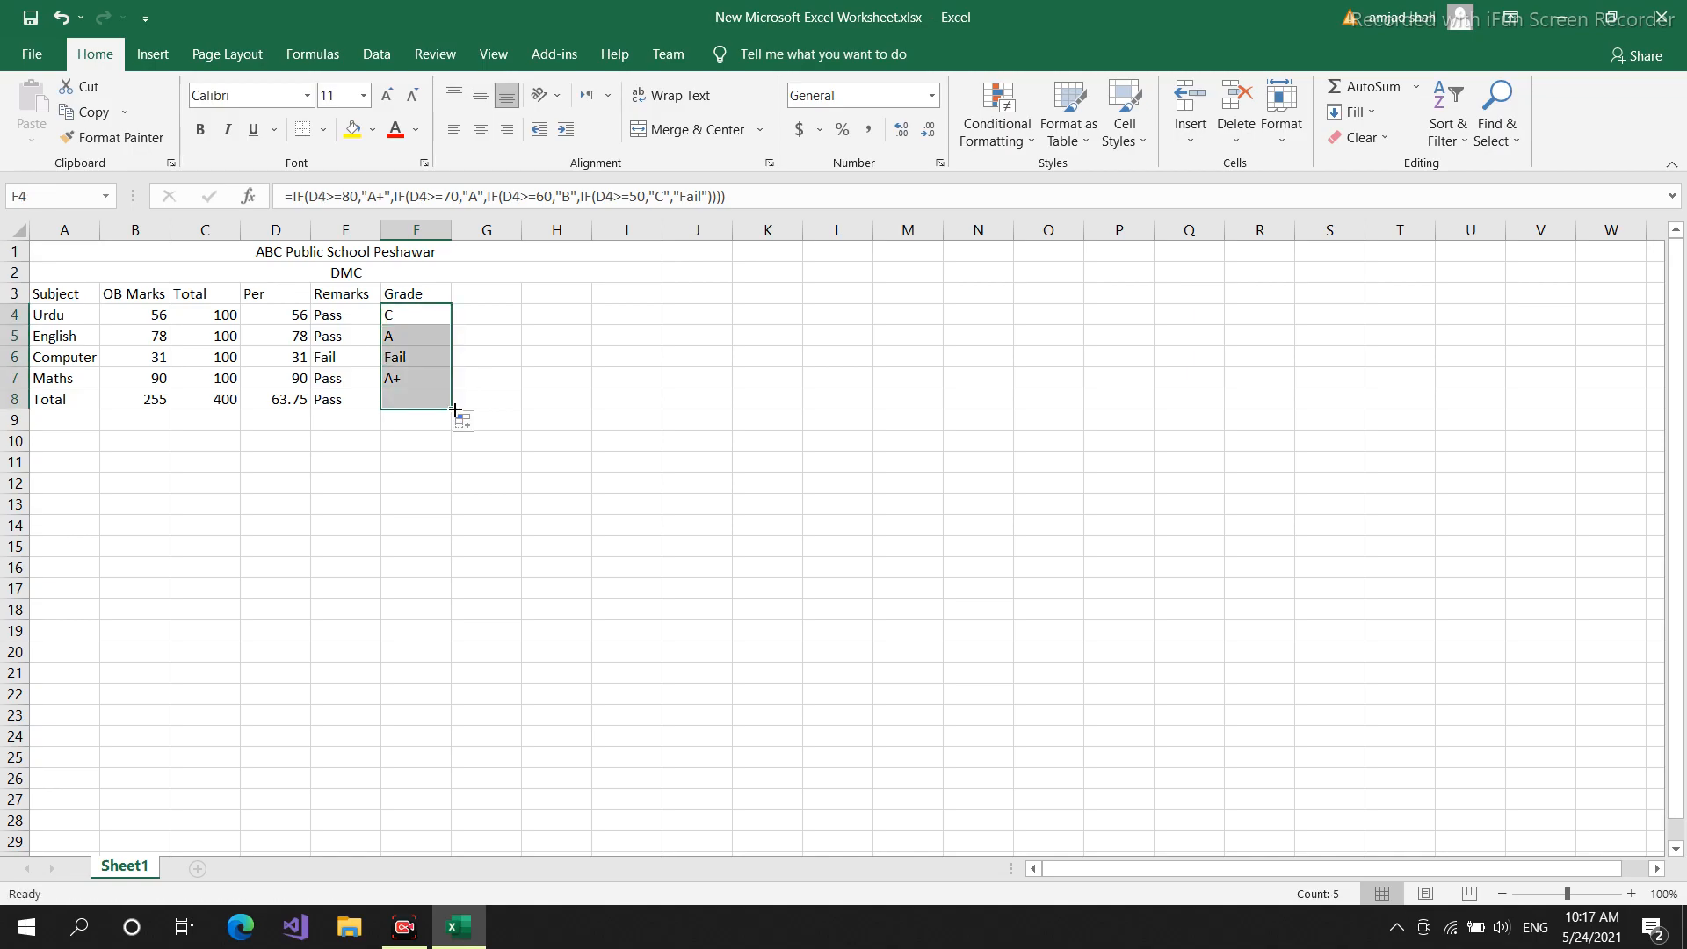
click(436, 439)
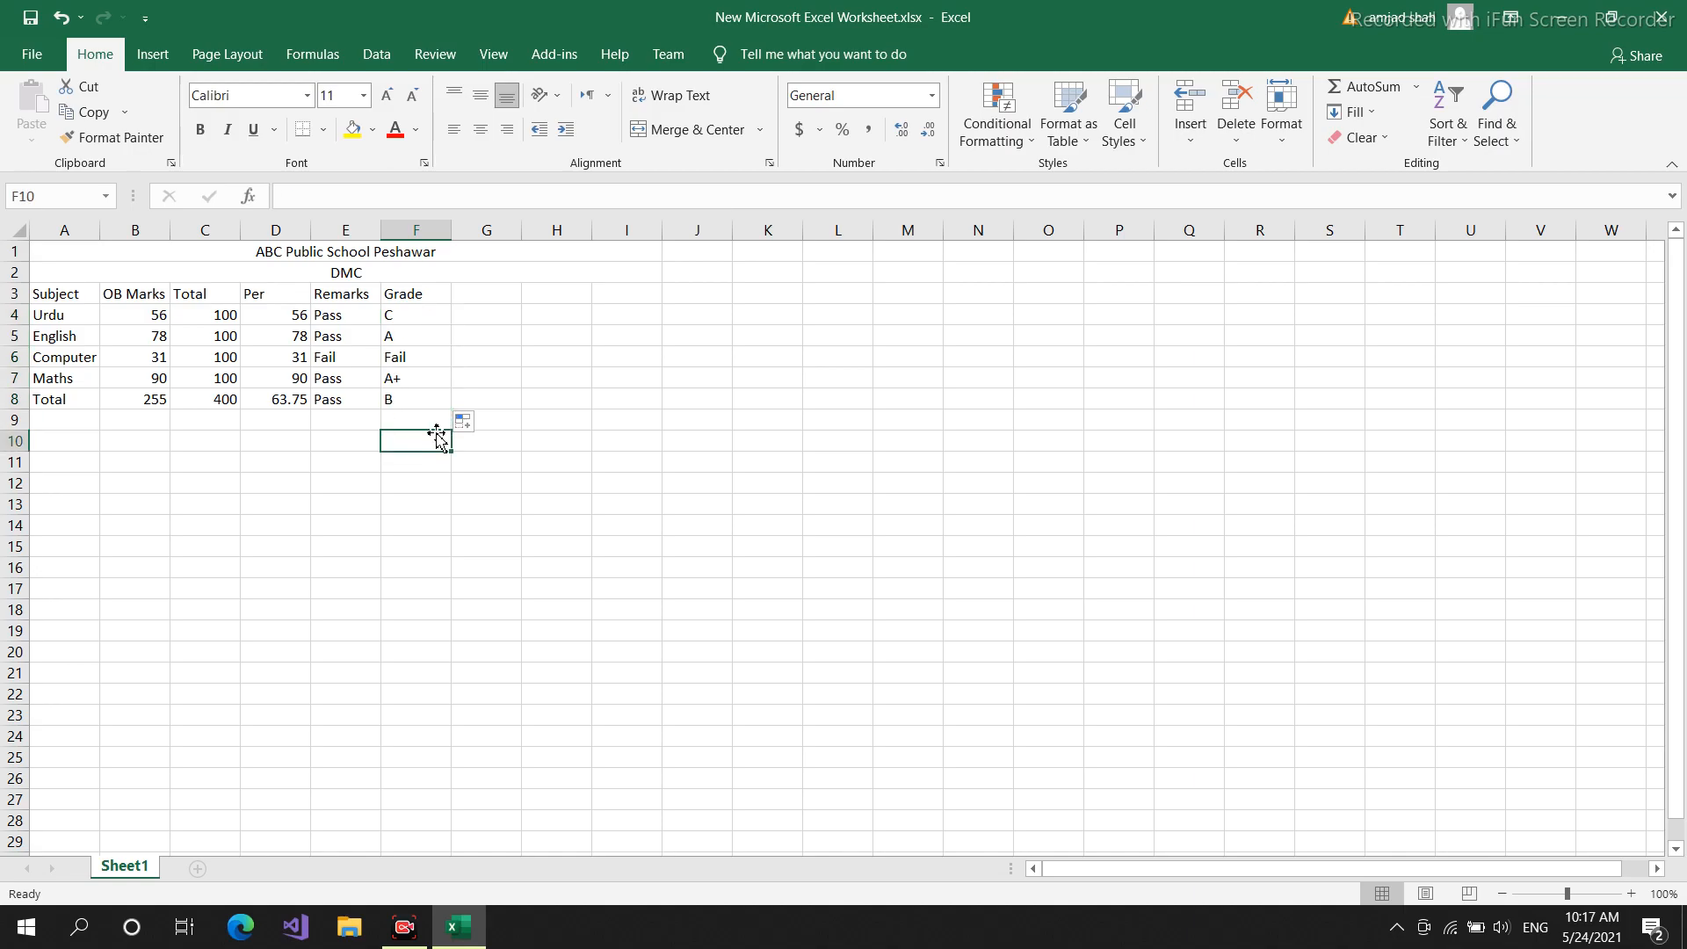
click(414, 404)
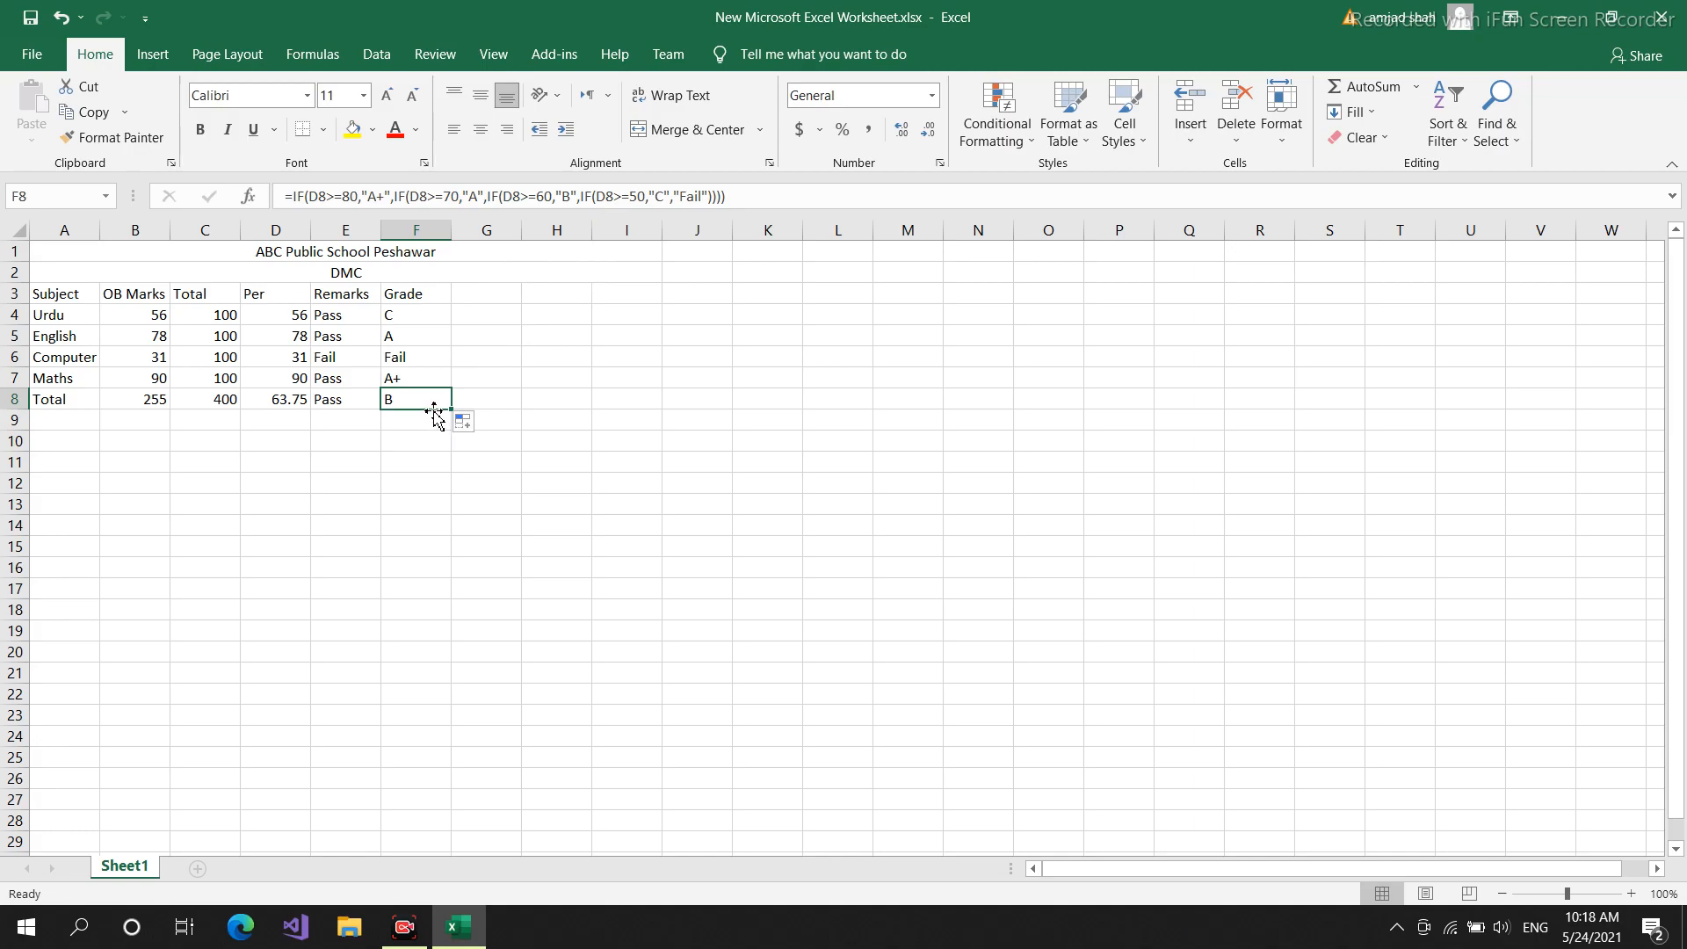
click(414, 427)
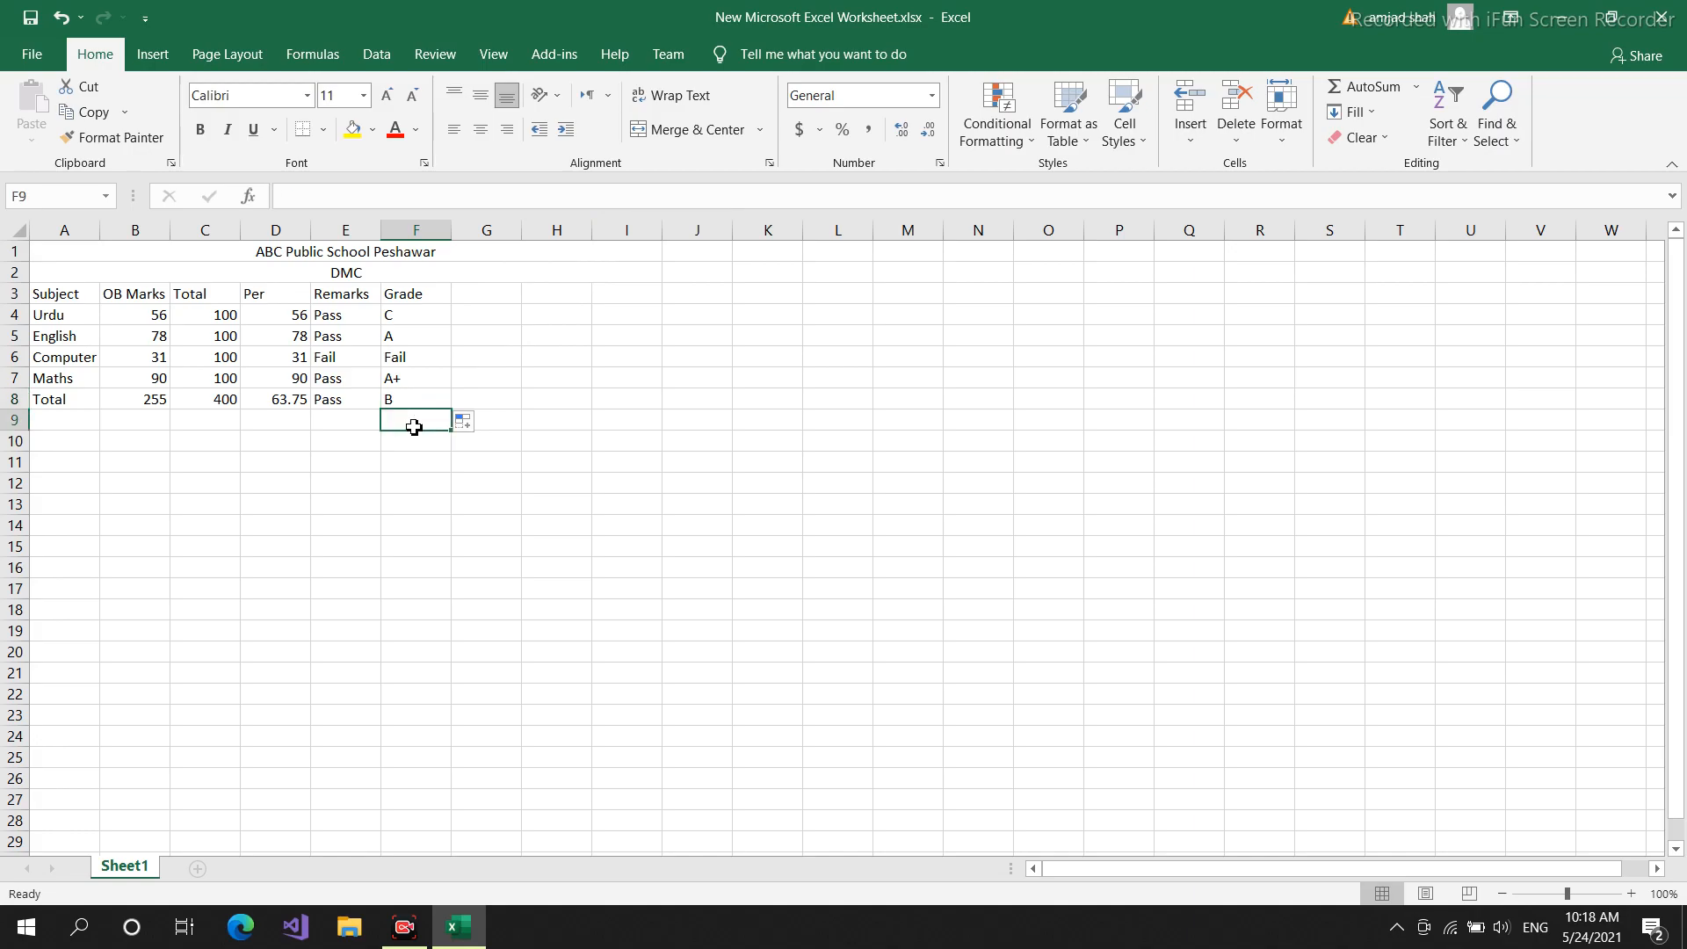
click(422, 318)
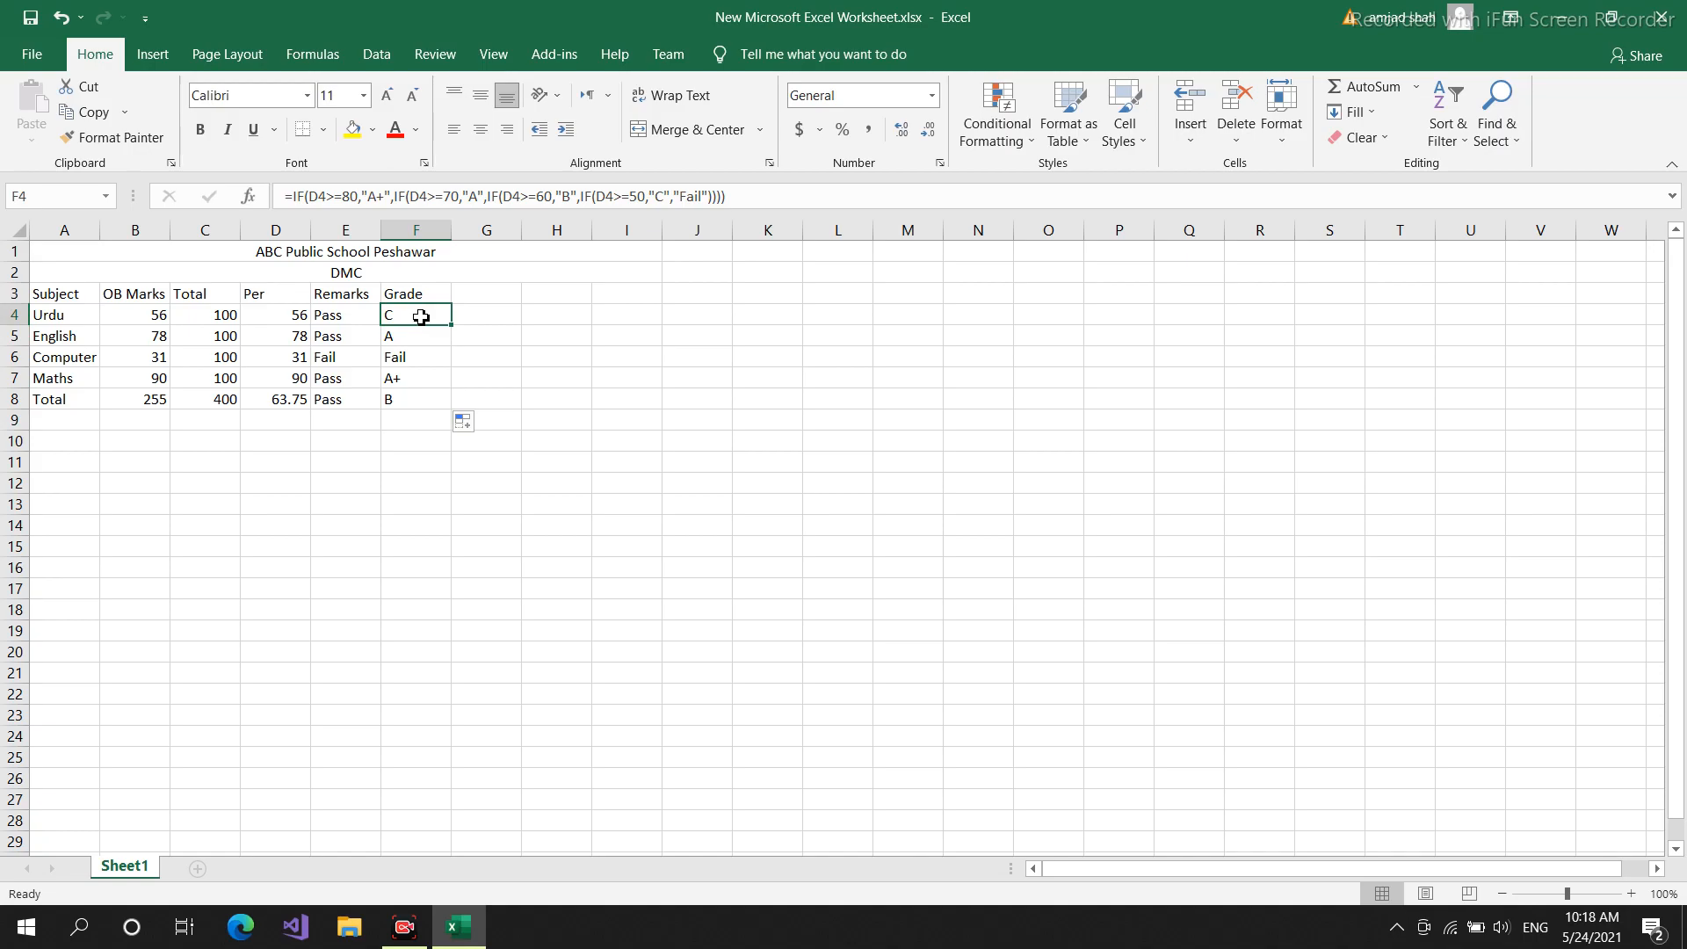